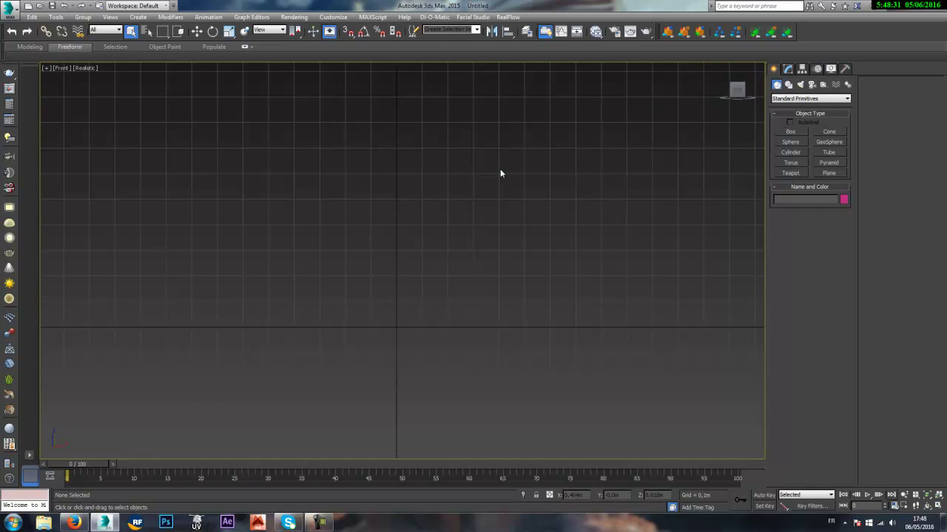
# - Draw a square Rectangle spline about 0.5 m per side near the origin in the front view
pyautogui.click(786, 86)
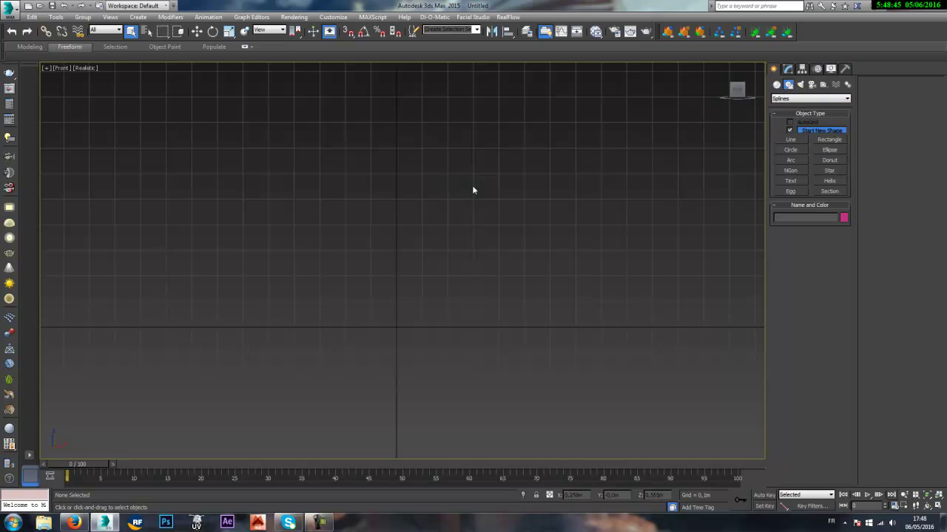
pyautogui.moveTo(472, 187); pyautogui.dragTo(541, 167, button='middle')
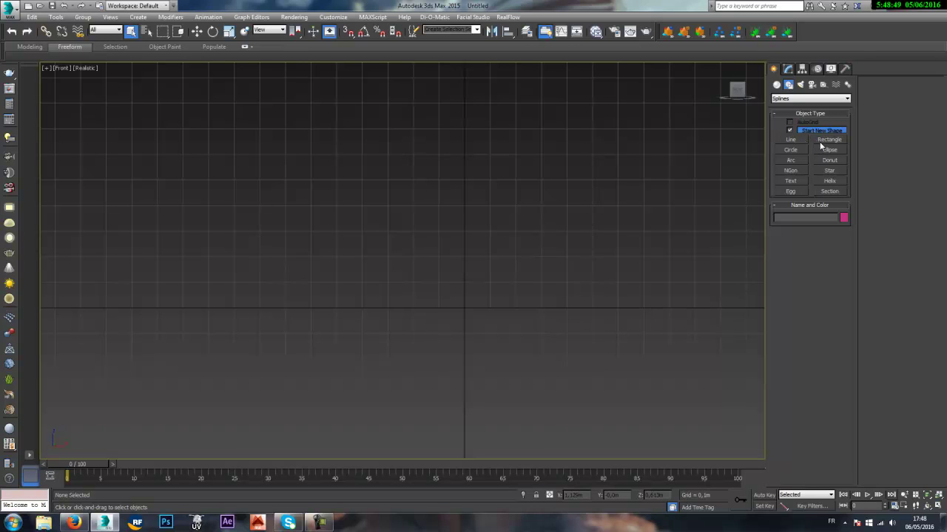
pyautogui.click(826, 141)
pyautogui.moveTo(488, 268); pyautogui.dragTo(489, 218, button='middle')
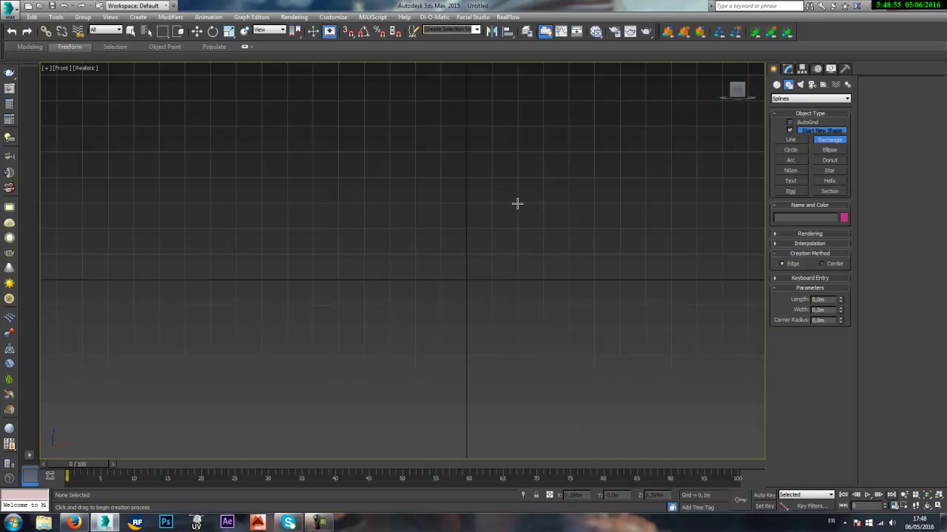
pyautogui.moveTo(517, 203); pyautogui.dragTo(389, 342)
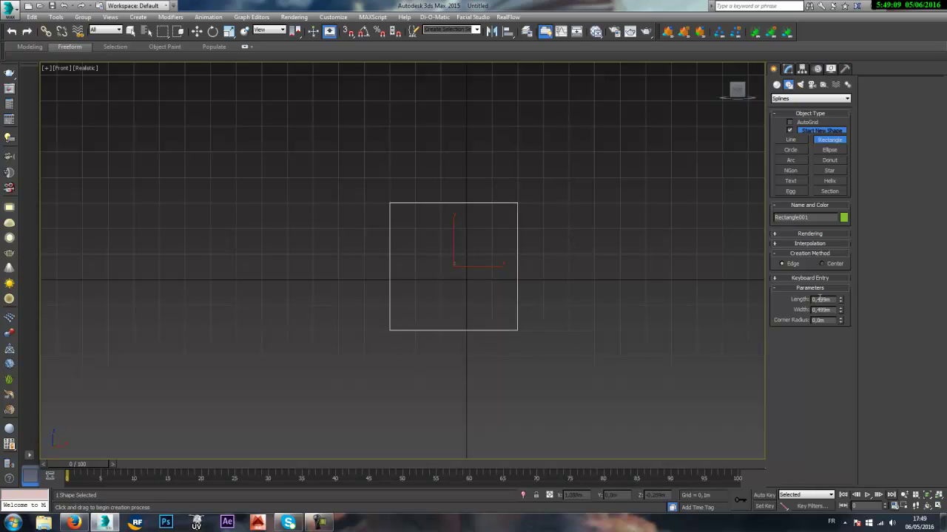
# - Set both the length and the width of the rectangle to 0.5 m
pyautogui.moveTo(817, 298); pyautogui.dragTo(898, 313)
pyautogui.write('5')
pyautogui.press('Return')
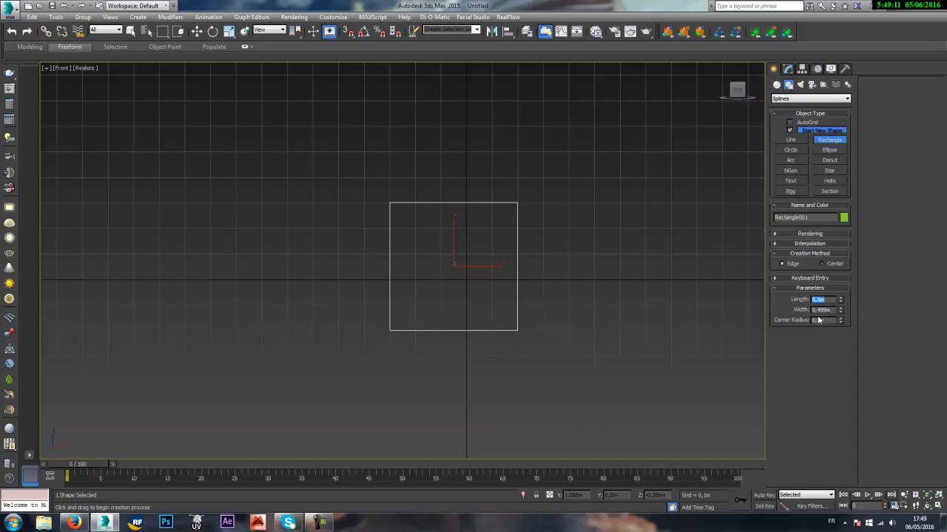
pyautogui.moveTo(816, 310); pyautogui.dragTo(911, 328)
pyautogui.write('5')
pyautogui.press('Return')
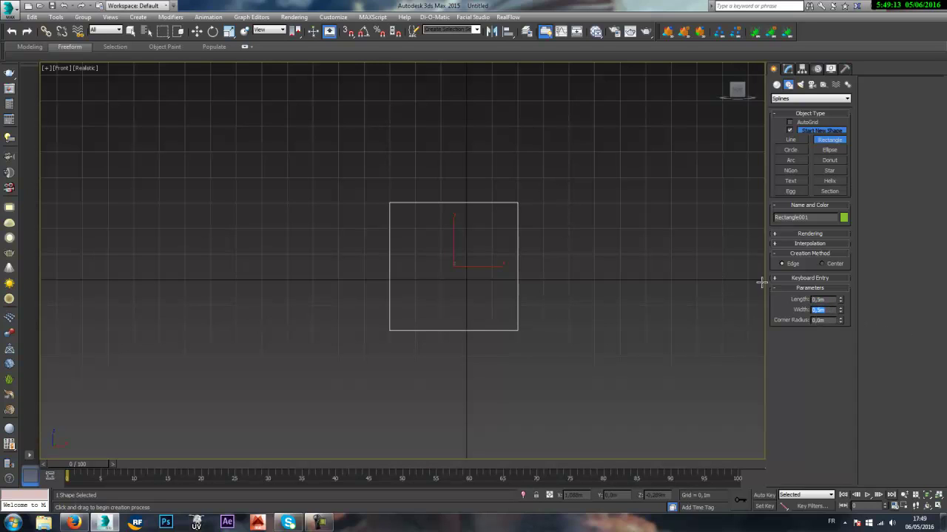
# - Centre the rectangle on the world origin by setting its X and Z positions to 0
pyautogui.moveTo(516, 259); pyautogui.dragTo(575, 273, button='middle')
pyautogui.rightClick(545, 362)
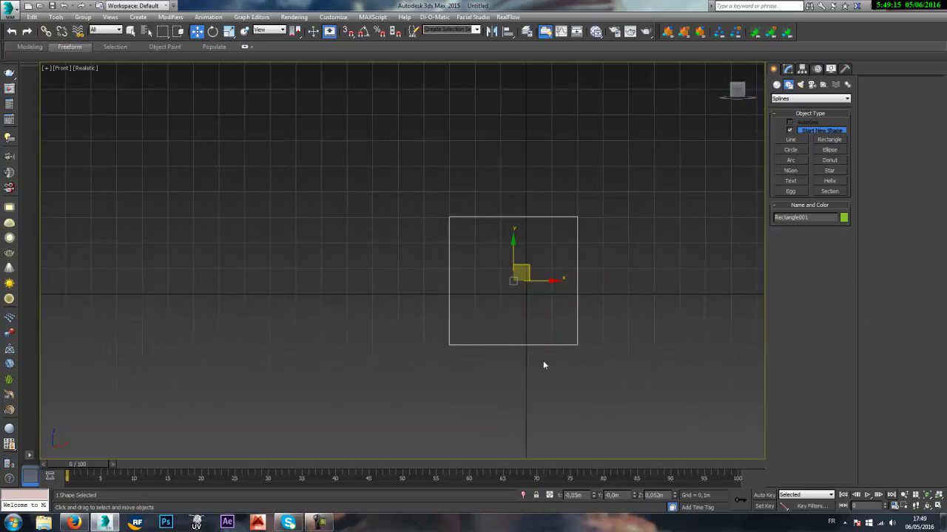
pyautogui.rightClick(592, 496)
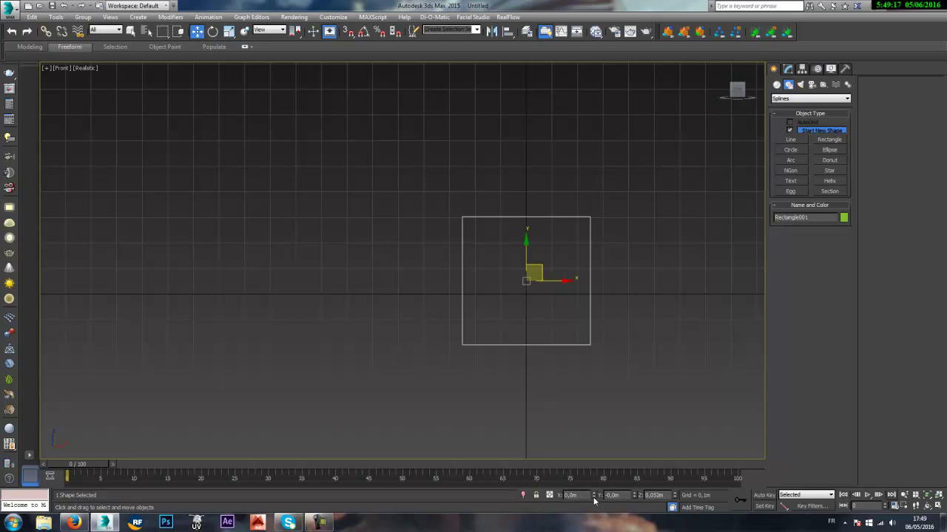
pyautogui.rightClick(675, 497)
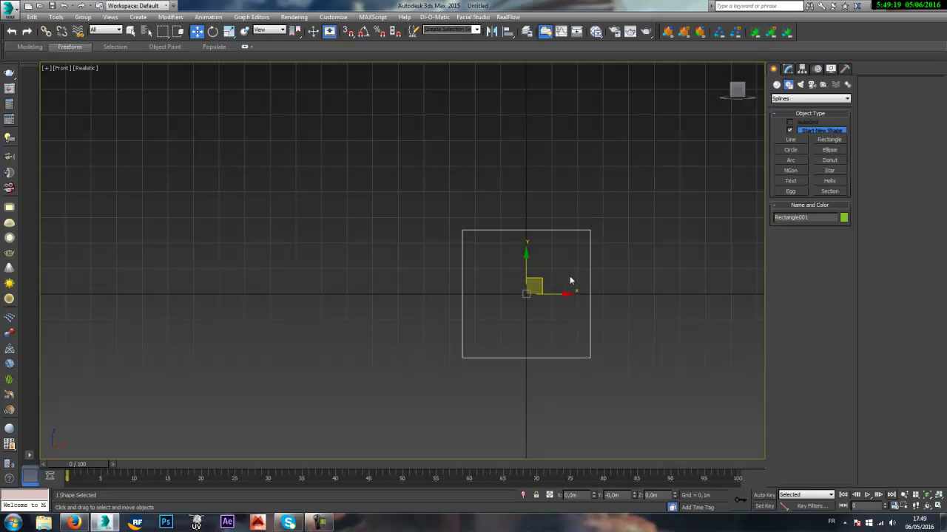
pyautogui.moveTo(570, 281); pyautogui.dragTo(589, 293, button='middle')
pyautogui.press('f')
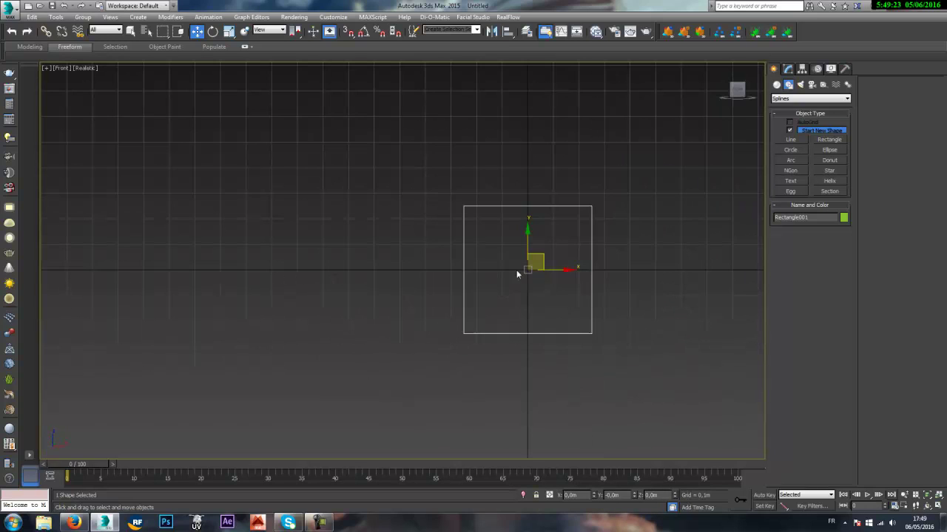
# - Draw a Circle spline with a radius of about 0.1 m and centre it in the rectangle at X 0, Z 0
pyautogui.click(790, 150)
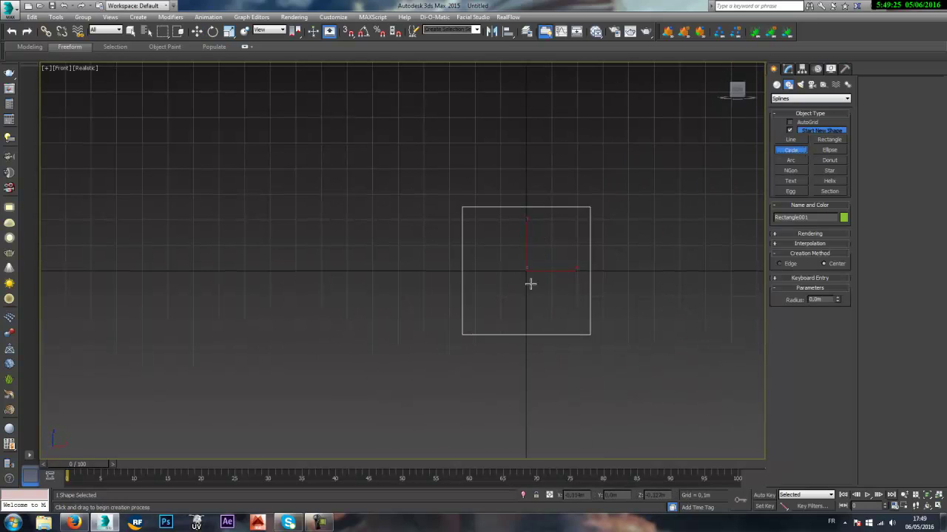
pyautogui.moveTo(277, 293); pyautogui.dragTo(301, 279)
pyautogui.press('w')
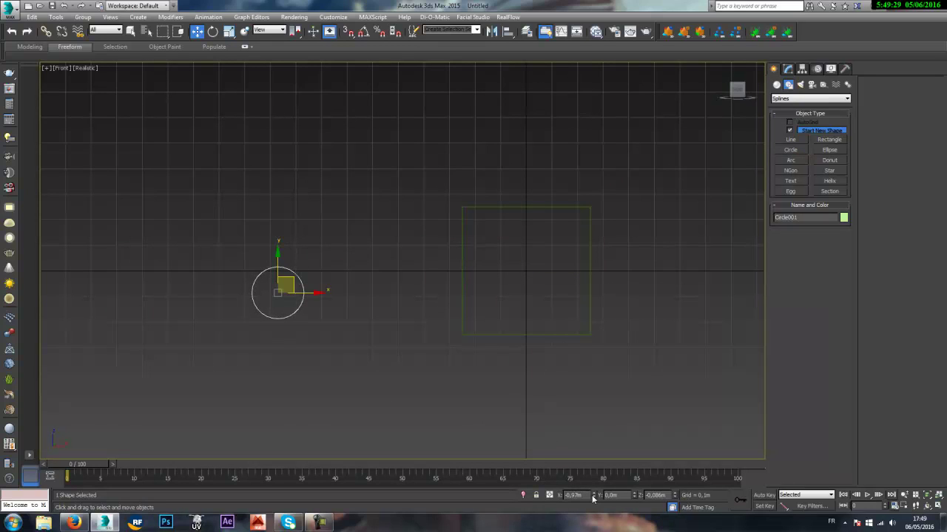
pyautogui.rightClick(593, 495)
pyautogui.rightClick(675, 495)
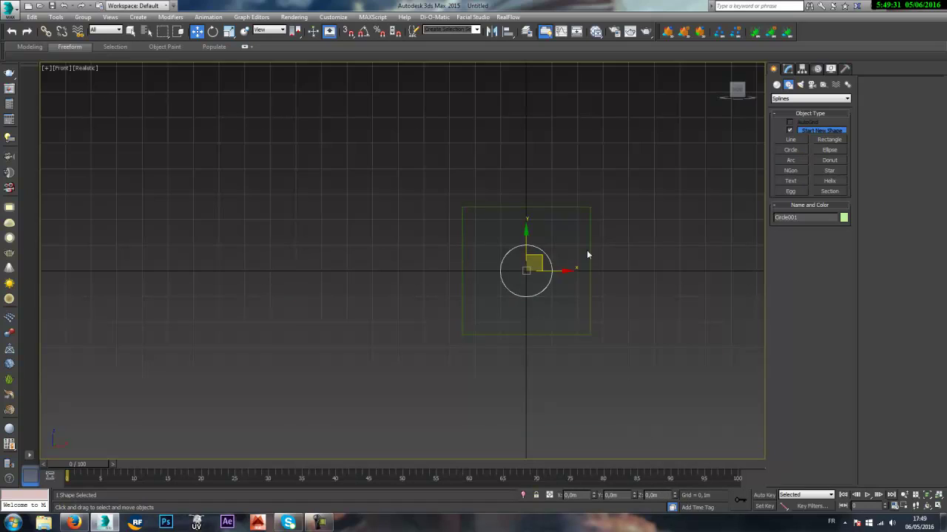
# - Enlarge the circle's radius to about 0.2 m so that it nearly fills the square
pyautogui.scroll(2, 587, 254)
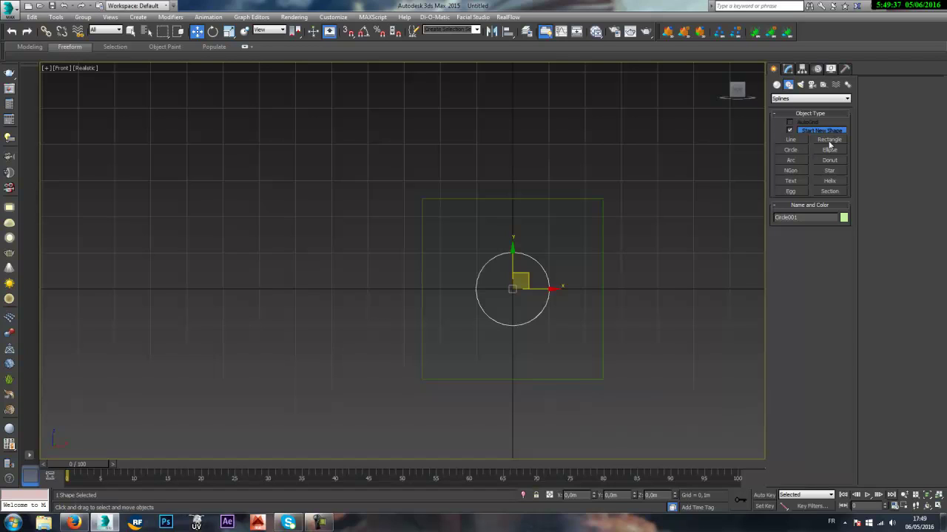
pyautogui.click(788, 69)
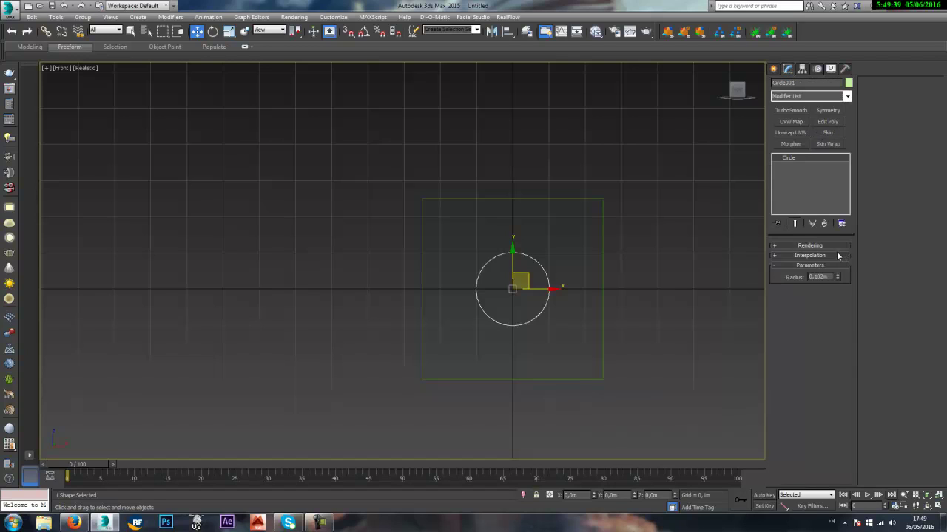
pyautogui.moveTo(838, 278); pyautogui.dragTo(842, 224)
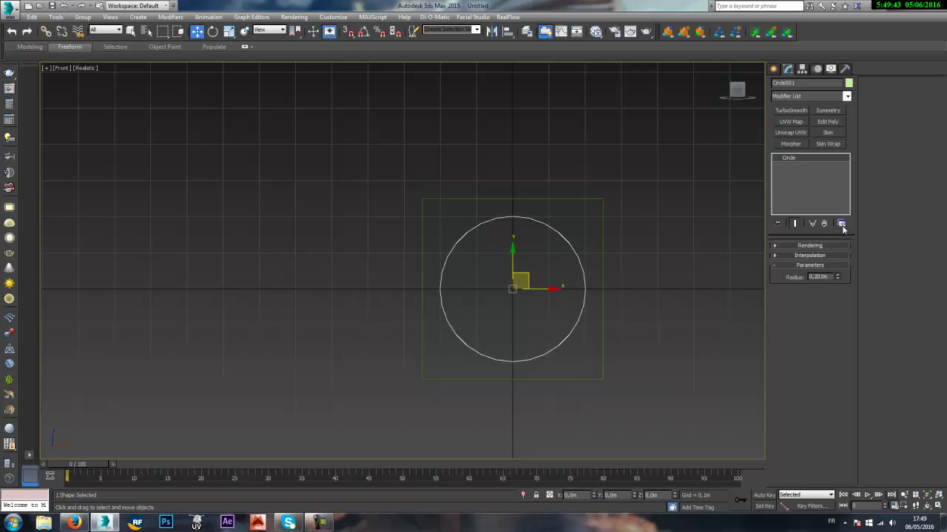
pyautogui.moveTo(552, 207); pyautogui.dragTo(588, 203, button='middle')
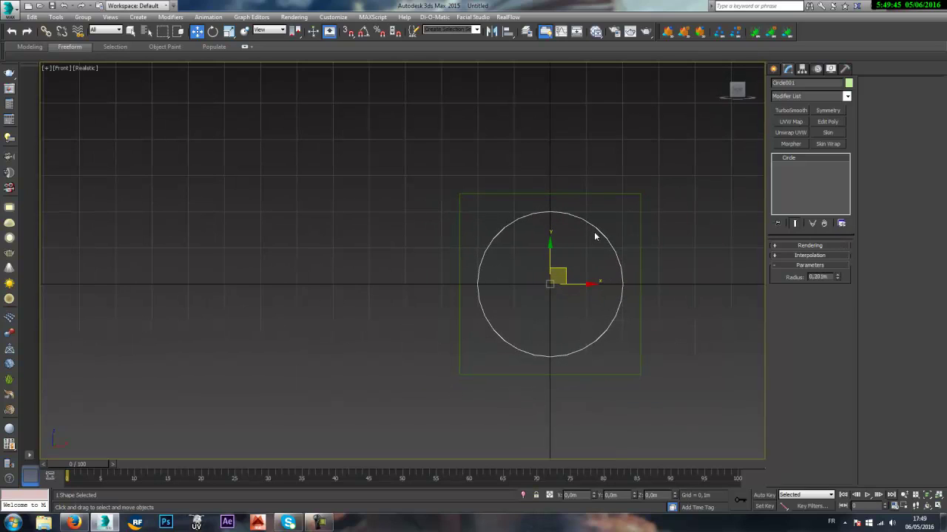
pyautogui.moveTo(612, 242); pyautogui.dragTo(611, 234, button='middle')
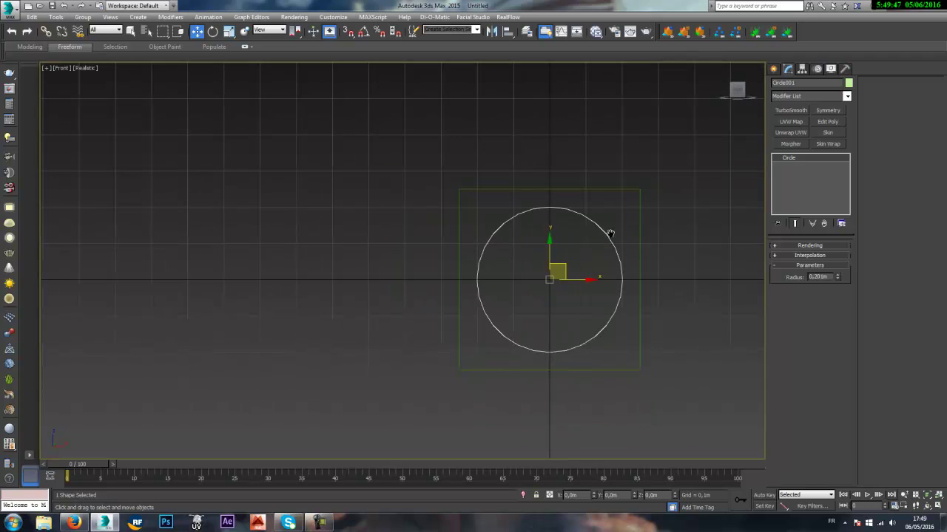
# - Convert the rectangle to an Editable Spline
pyautogui.click(612, 188)
pyautogui.rightClick(612, 187)
pyautogui.moveTo(683, 316)
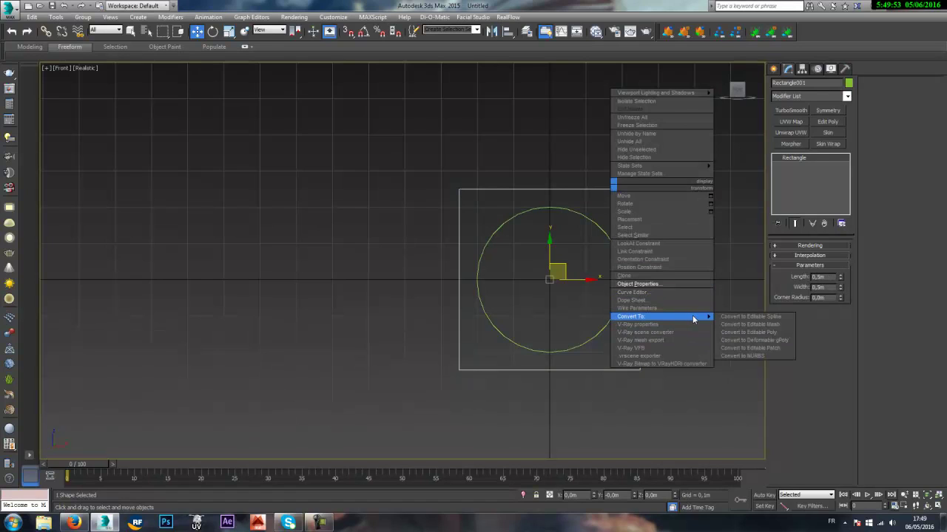
pyautogui.click(772, 318)
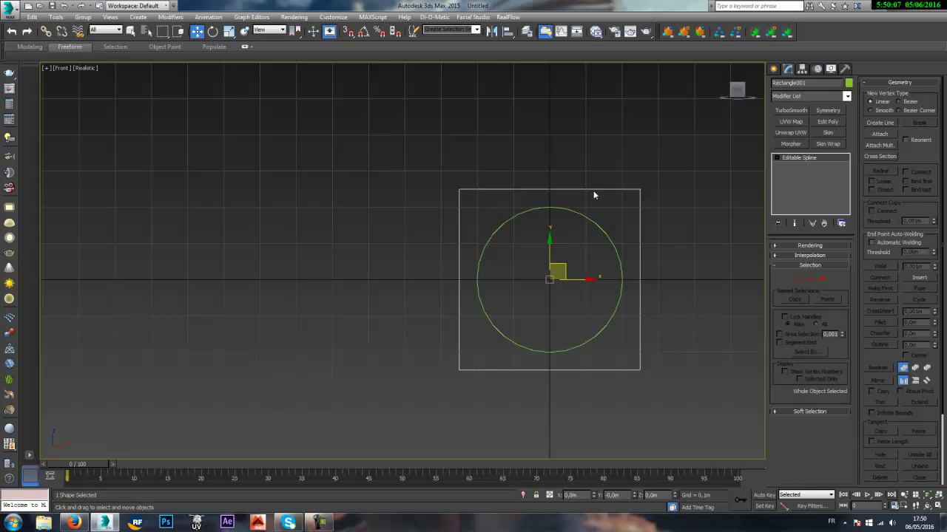
# - Clone the circle in place twice, using the Copy option each time
pyautogui.moveTo(582, 220); pyautogui.dragTo(598, 232, button='middle')
pyautogui.click(597, 230)
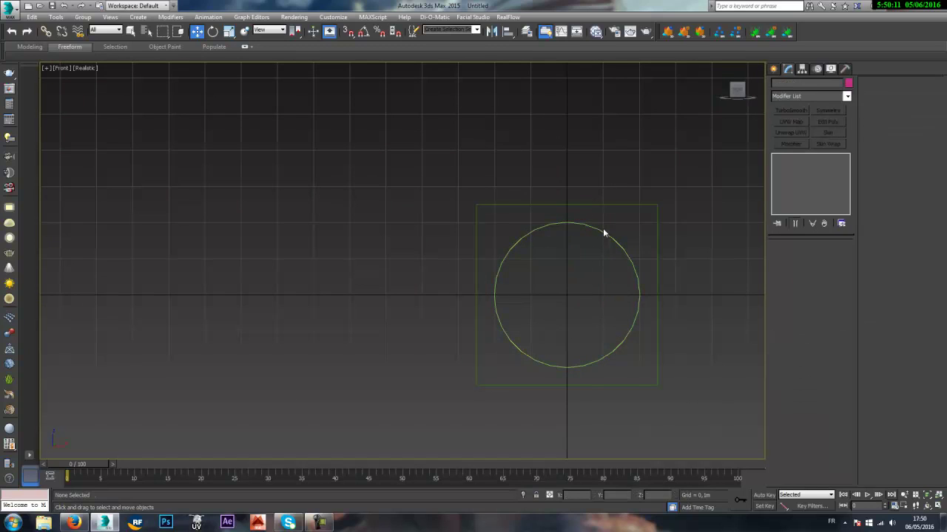
pyautogui.rightClick(598, 230)
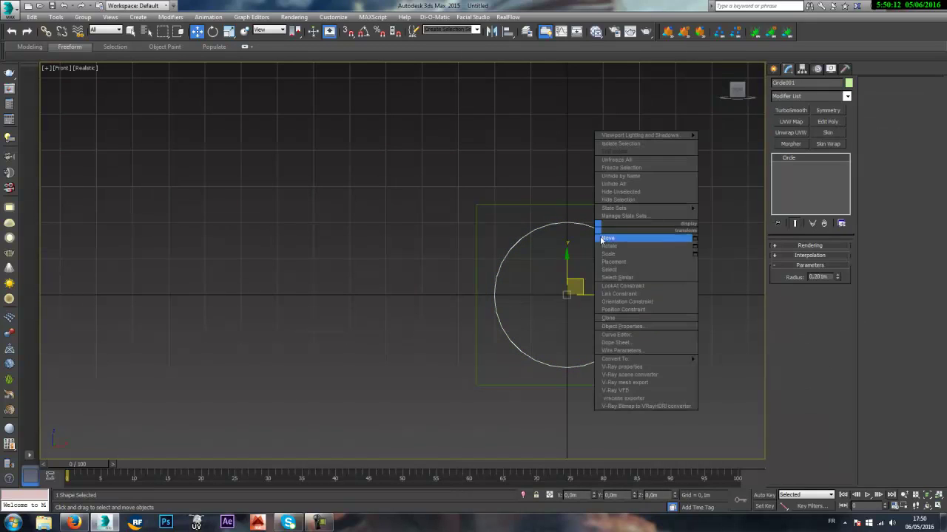
pyautogui.click(644, 317)
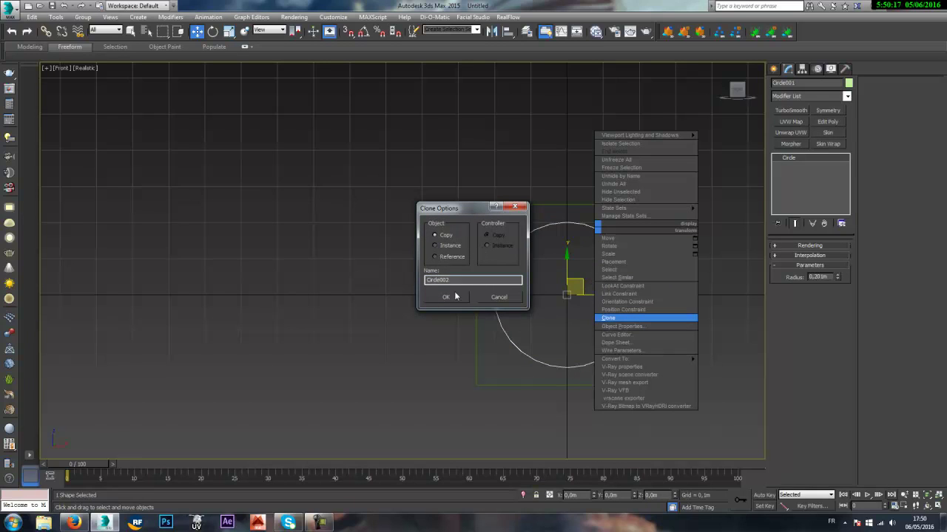
pyautogui.click(453, 295)
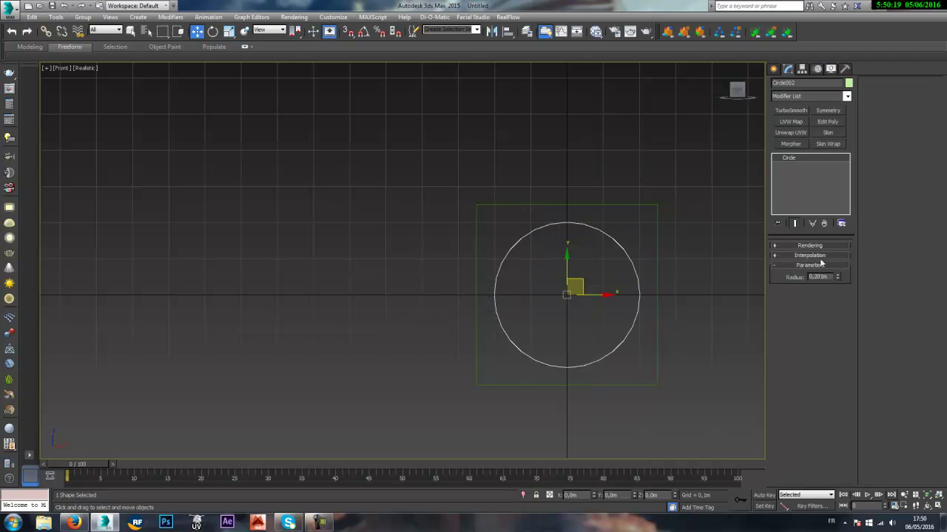
pyautogui.rightClick(623, 248)
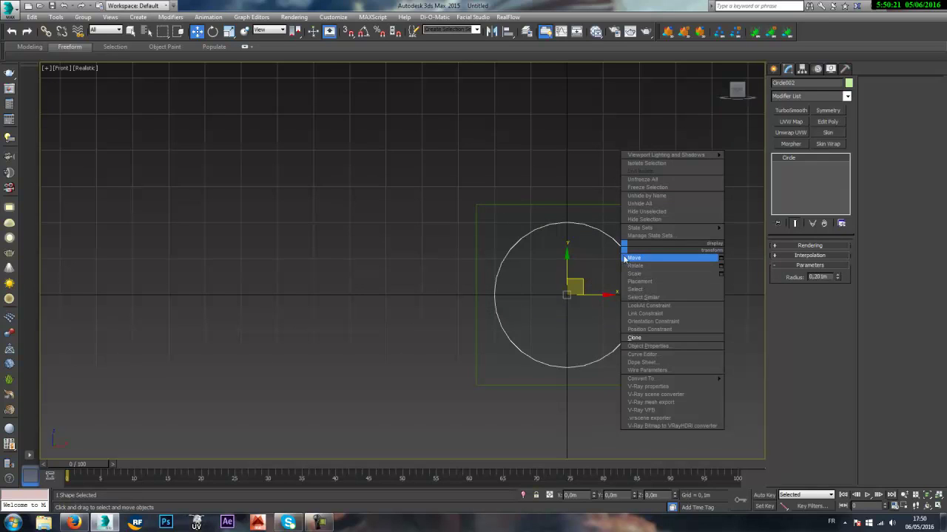
pyautogui.click(651, 337)
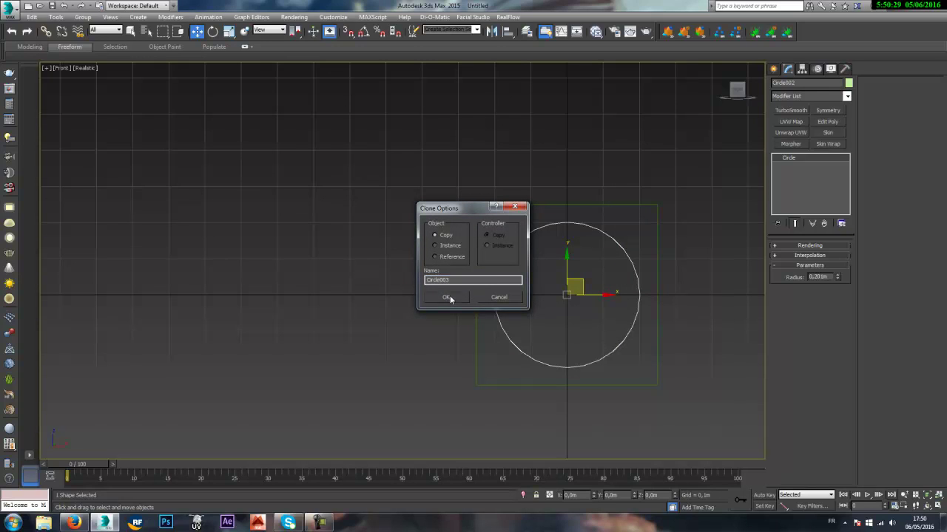
pyautogui.click(447, 296)
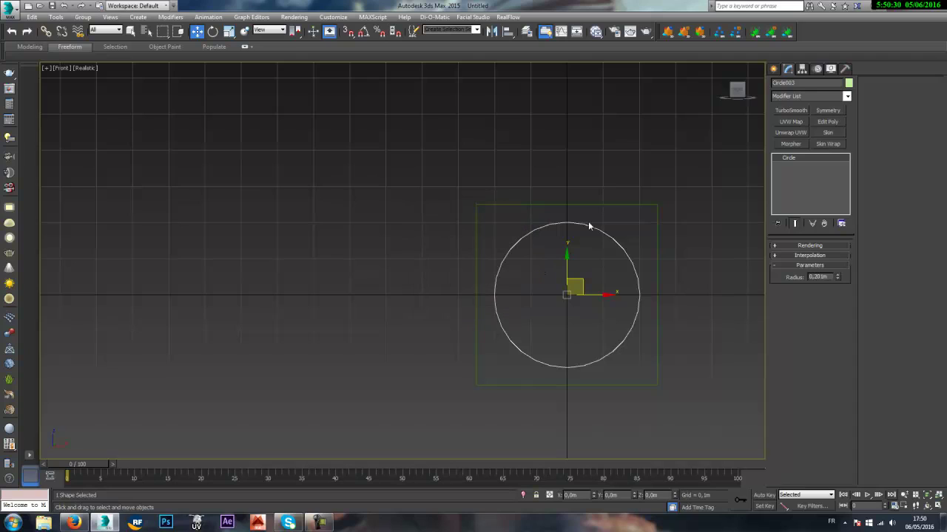
# - Attach one of the overlapping circles to the rectangle's spline and isolate the combined shape
pyautogui.click(630, 204)
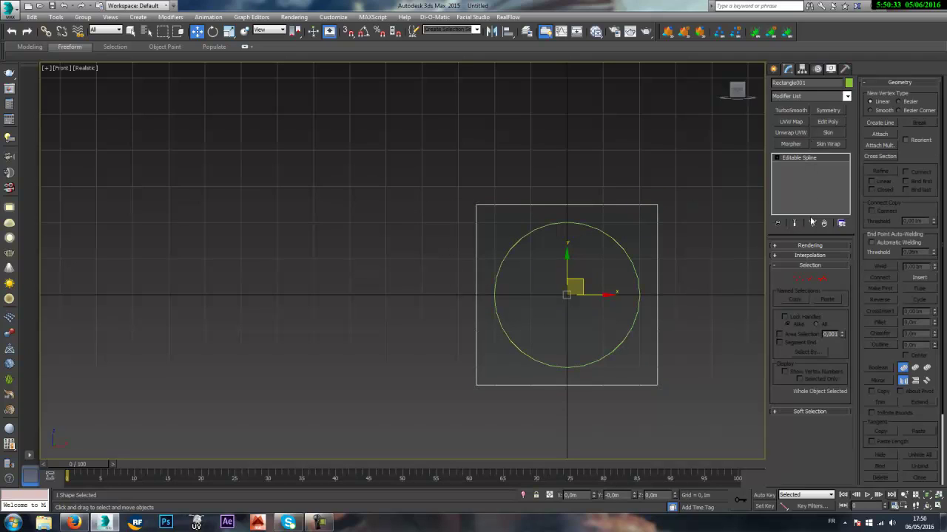
pyautogui.click(879, 134)
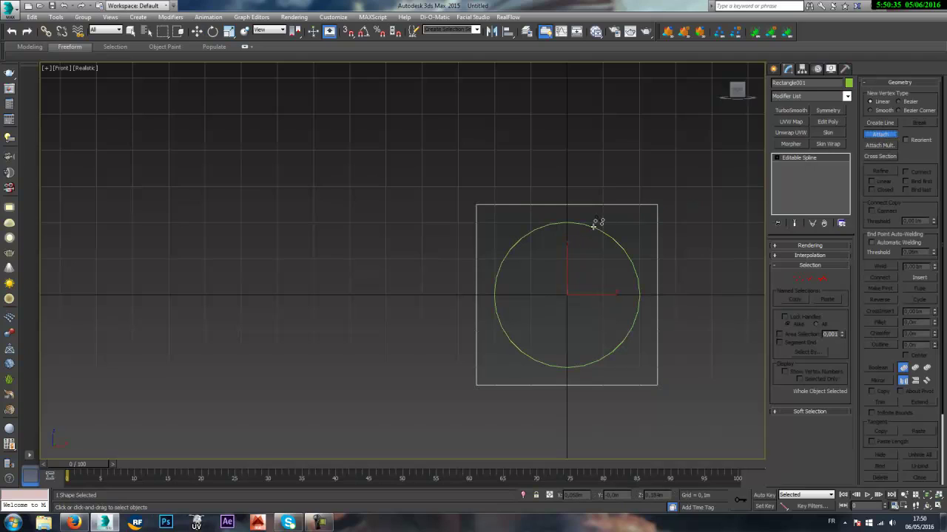
pyautogui.press('w')
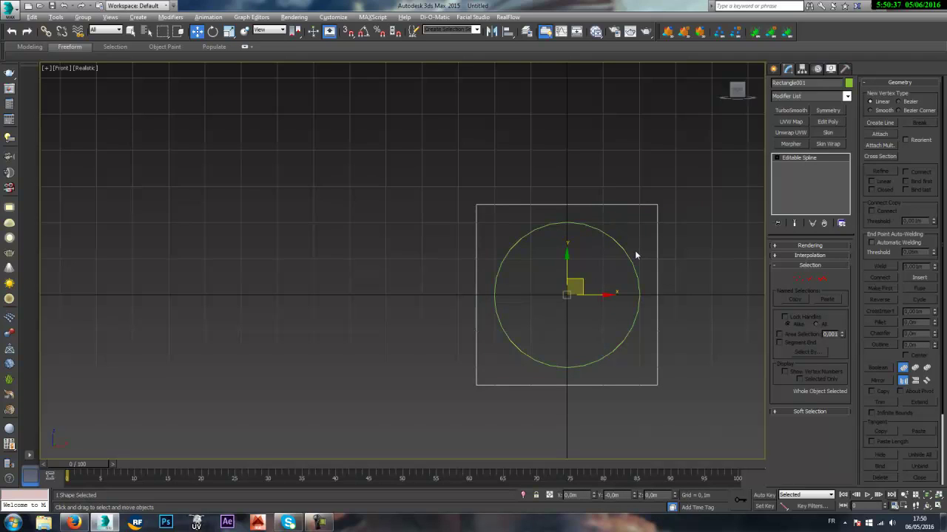
pyautogui.click(523, 495)
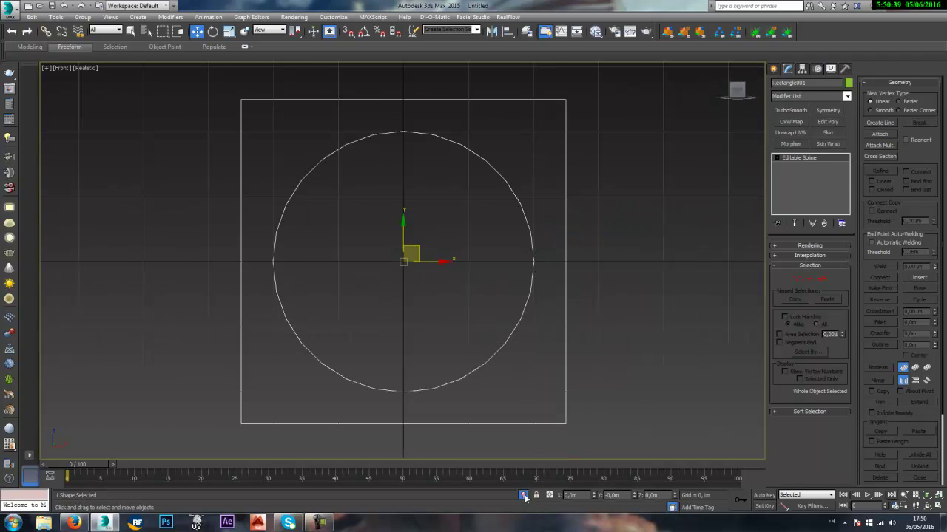
# - Check the attached shape at spline level by selecting its circle and its outer square separately, and return to object level
pyautogui.scroll(-3, 481, 292)
pyautogui.moveTo(481, 291); pyautogui.dragTo(538, 296, button='middle')
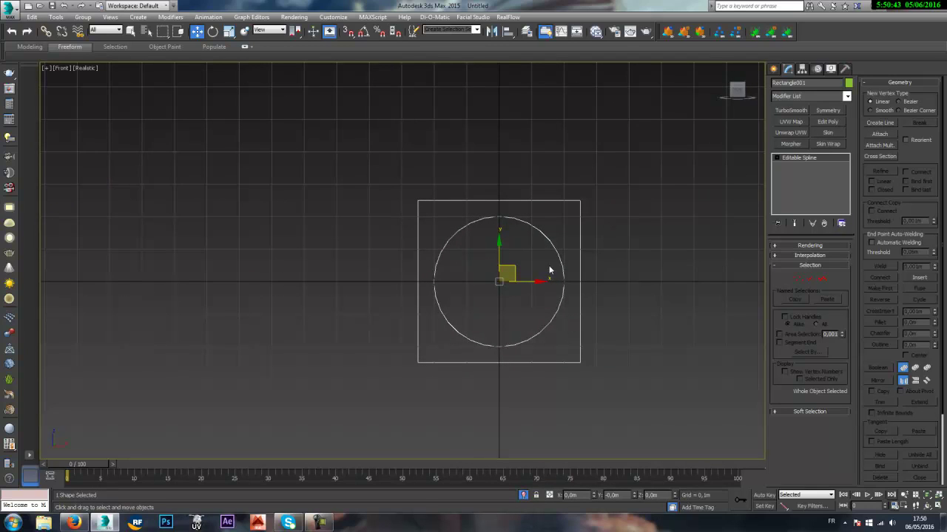
pyautogui.click(822, 279)
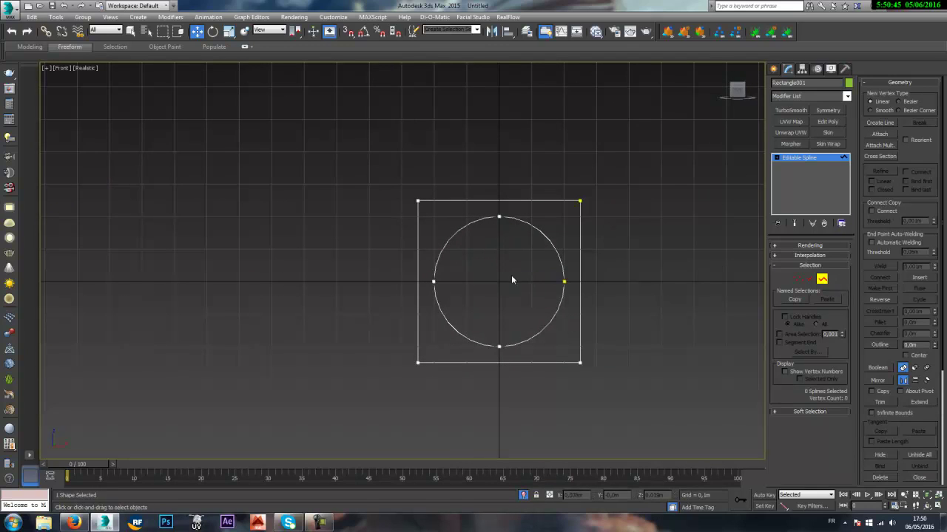
pyautogui.click(580, 229)
pyautogui.moveTo(523, 242); pyautogui.dragTo(524, 241)
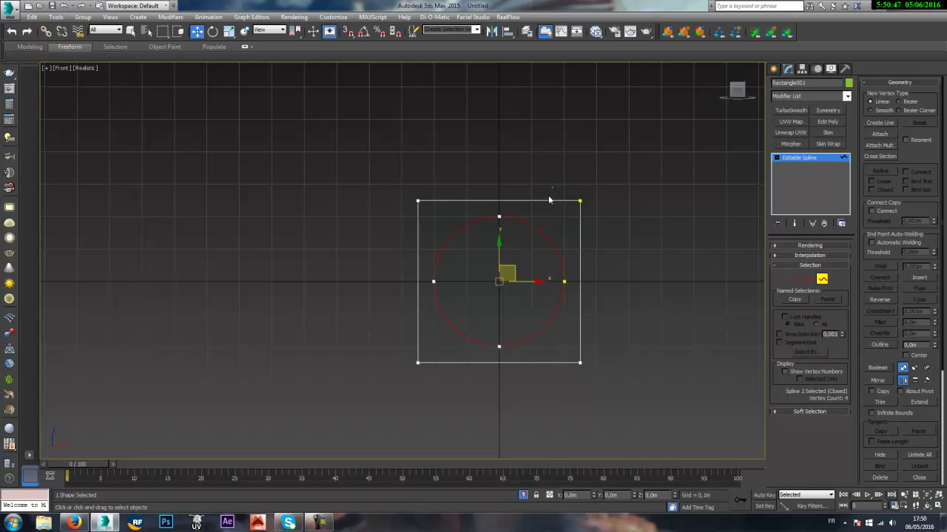
pyautogui.click(548, 198)
pyautogui.click(823, 278)
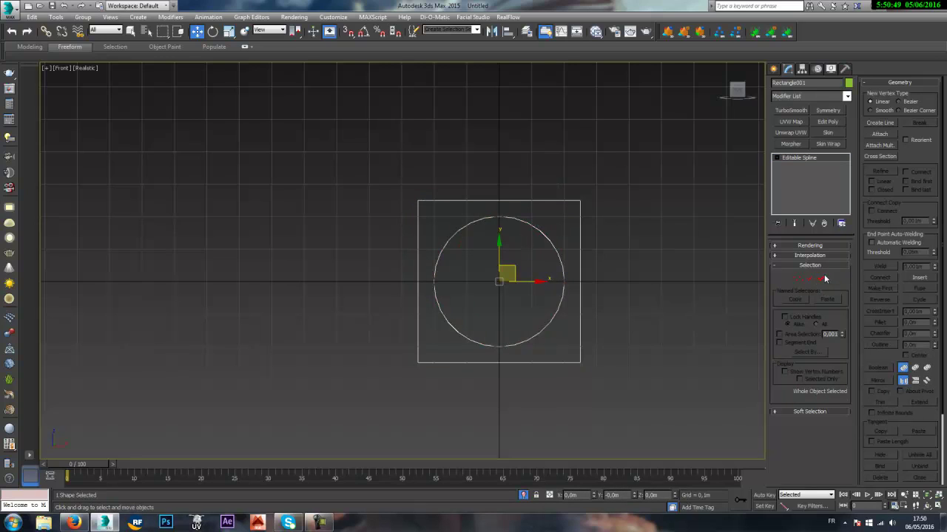
# - Extrude the combined square and circle shape by about 0.025 m into a solid plate with a round hole
pyautogui.click(801, 95)
pyautogui.write('ex')
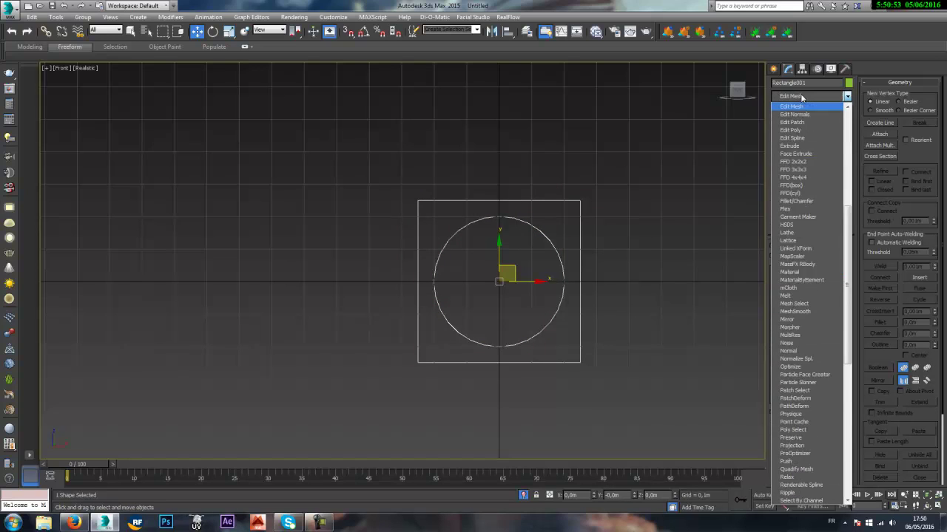
pyautogui.press('Return')
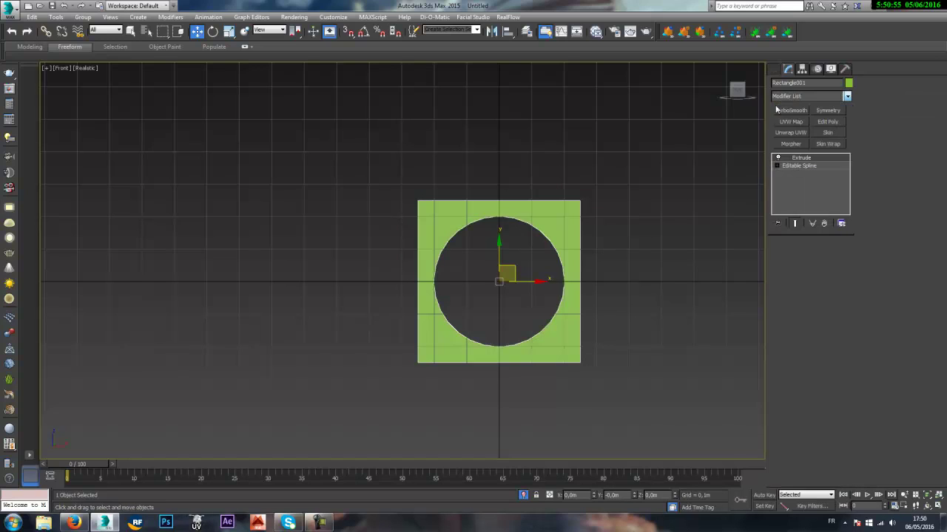
pyautogui.press('p')
pyautogui.keyDown('alt'); pyautogui.moveTo(623, 194); pyautogui.dragTo(528, 202, button='middle'); pyautogui.keyUp('alt')
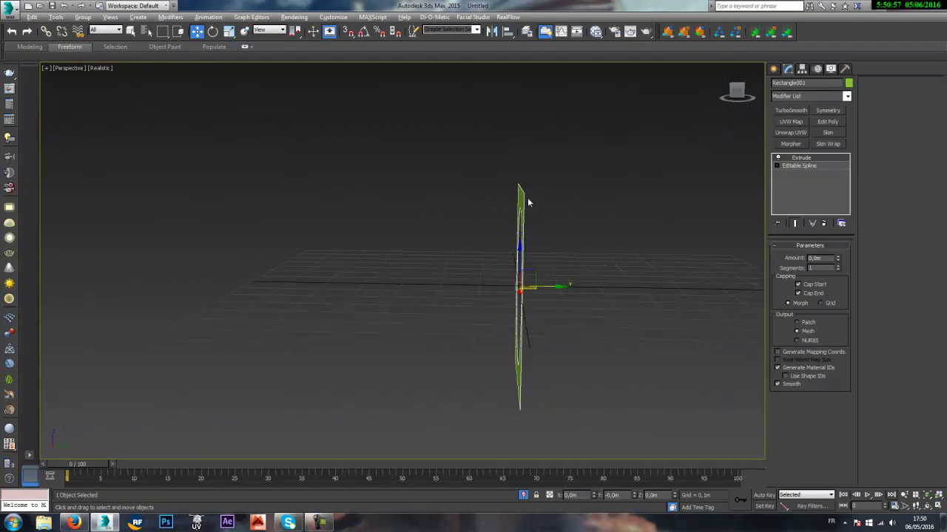
pyautogui.moveTo(837, 260); pyautogui.dragTo(837, 256)
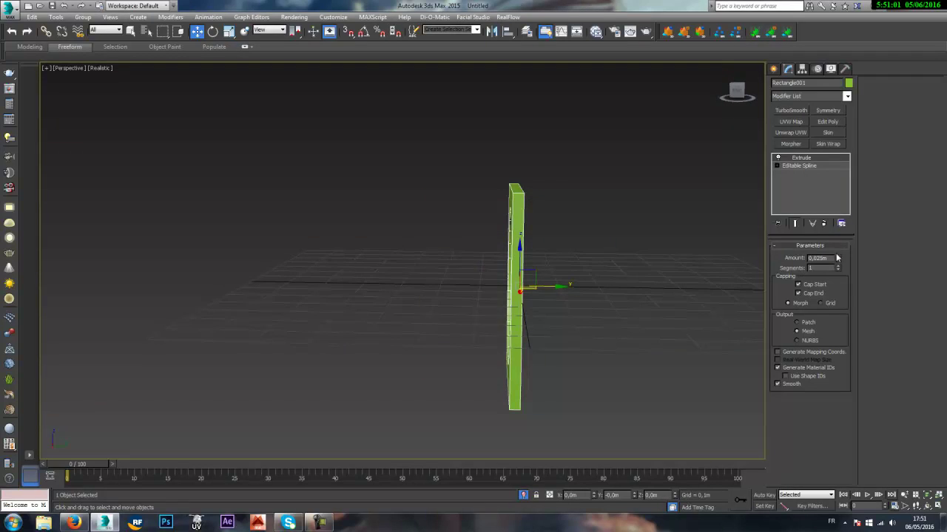
pyautogui.keyDown('alt'); pyautogui.moveTo(510, 118); pyautogui.dragTo(671, 207, button='middle'); pyautogui.keyUp('alt')
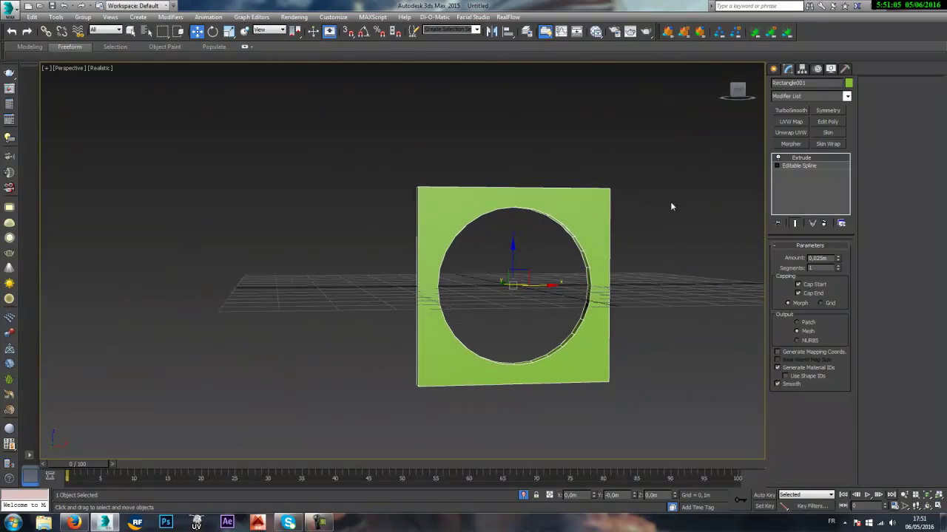
# - In the plate's Editable Spline level, show the end result and enable Adaptive interpolation to smooth the hole
pyautogui.click(807, 165)
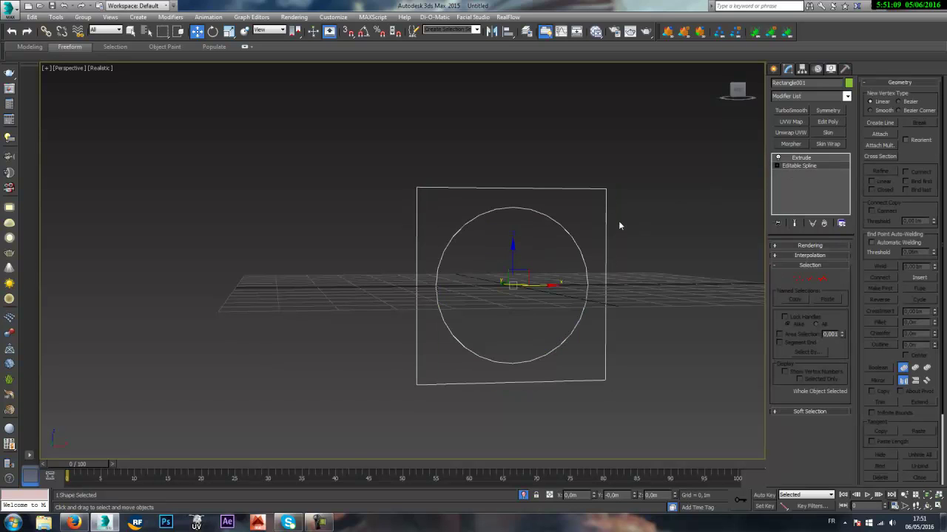
pyautogui.click(794, 223)
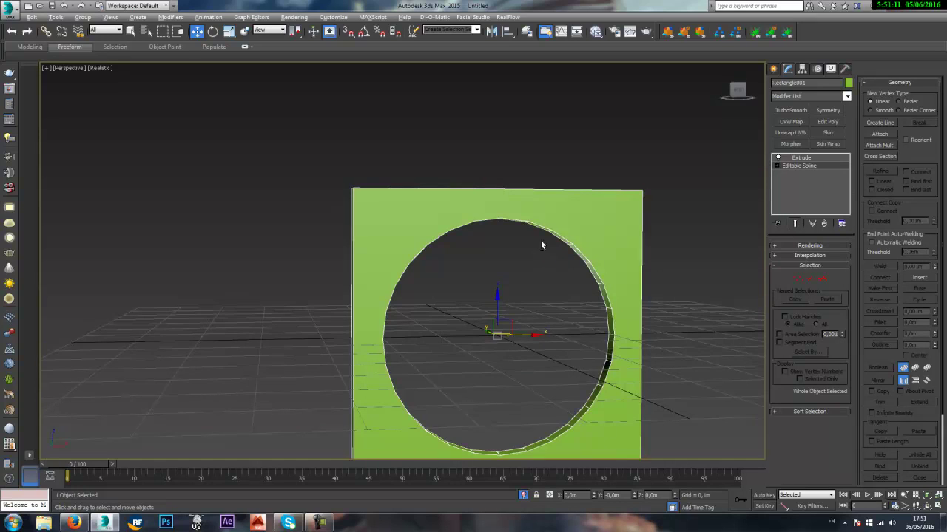
pyautogui.keyDown('alt'); pyautogui.moveTo(540, 244); pyautogui.dragTo(537, 221, button='middle'); pyautogui.keyUp('alt')
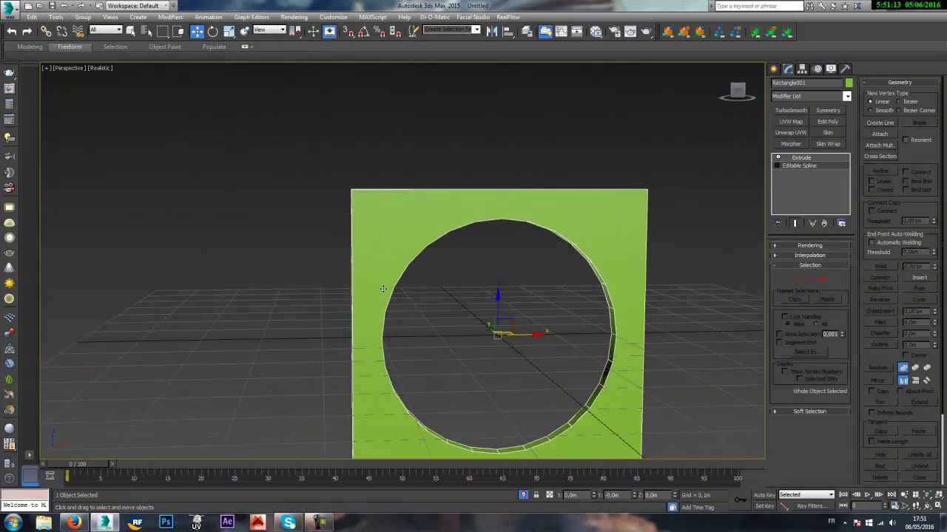
pyautogui.moveTo(541, 287); pyautogui.dragTo(548, 271, button='middle')
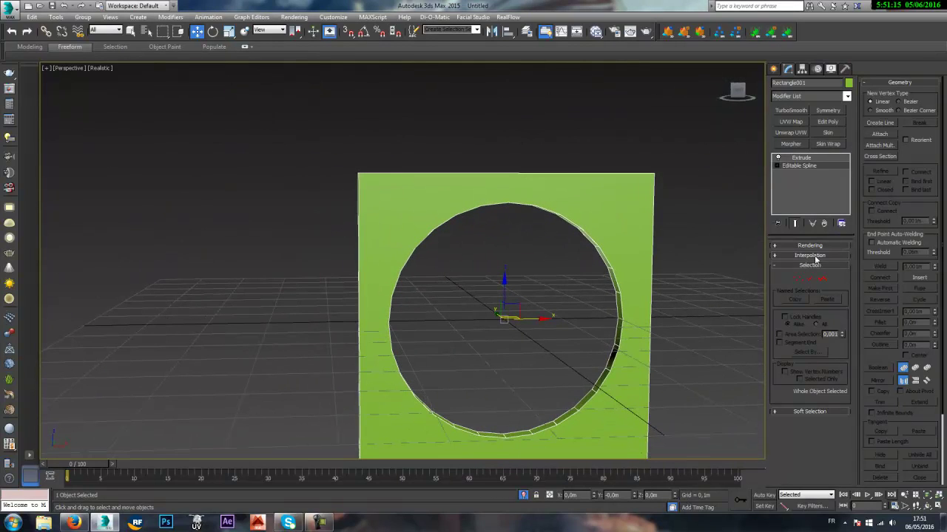
pyautogui.click(819, 255)
pyautogui.click(812, 284)
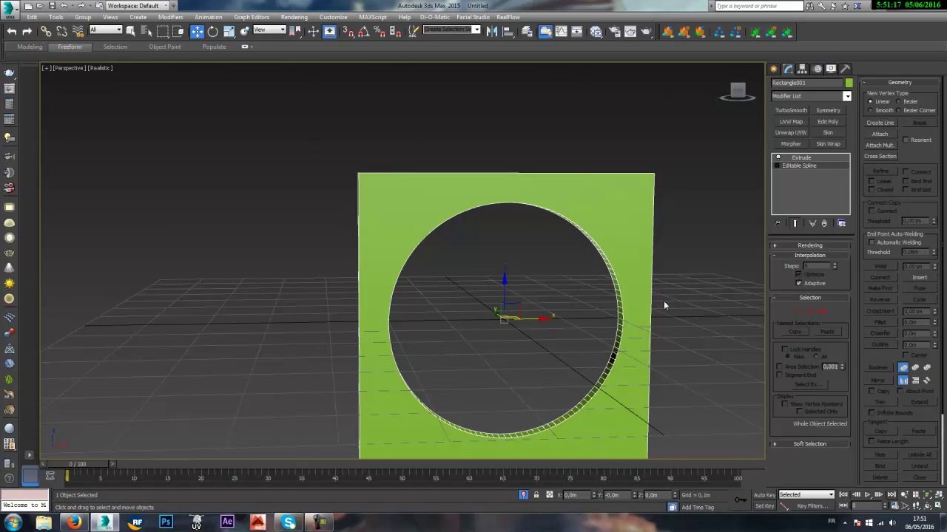
pyautogui.keyDown('alt'); pyautogui.moveTo(584, 299); pyautogui.dragTo(525, 307, button='middle'); pyautogui.keyUp('alt')
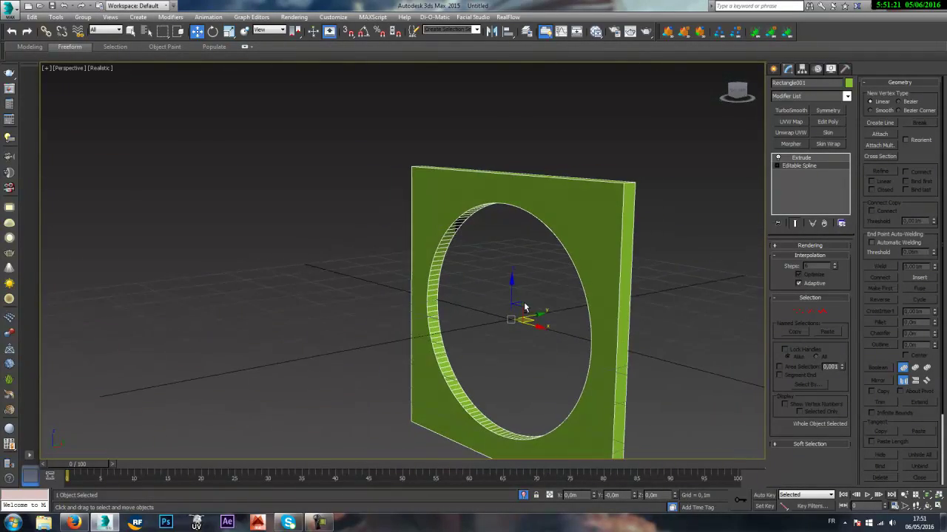
# - Try the hole with Adaptive interpolation off at 0 and 15 steps, and turn Adaptive back on
pyautogui.click(817, 284)
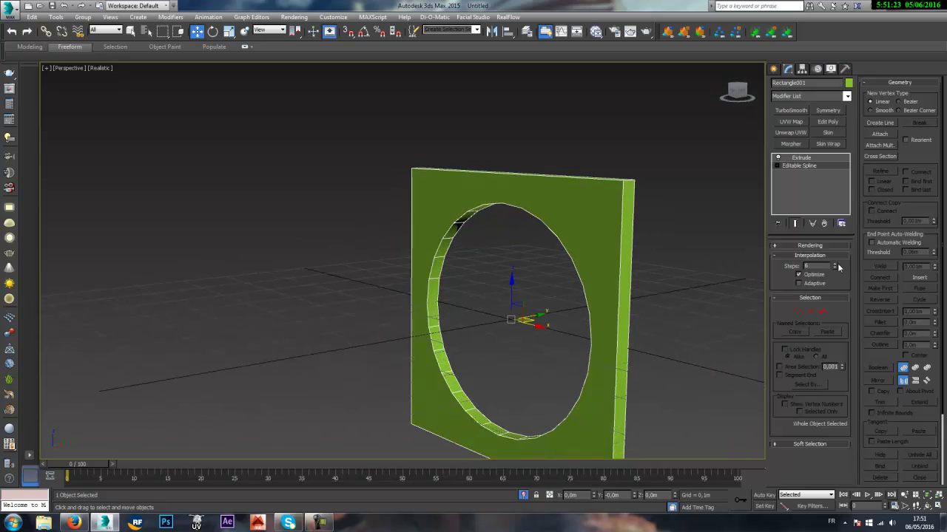
pyautogui.click(834, 268)
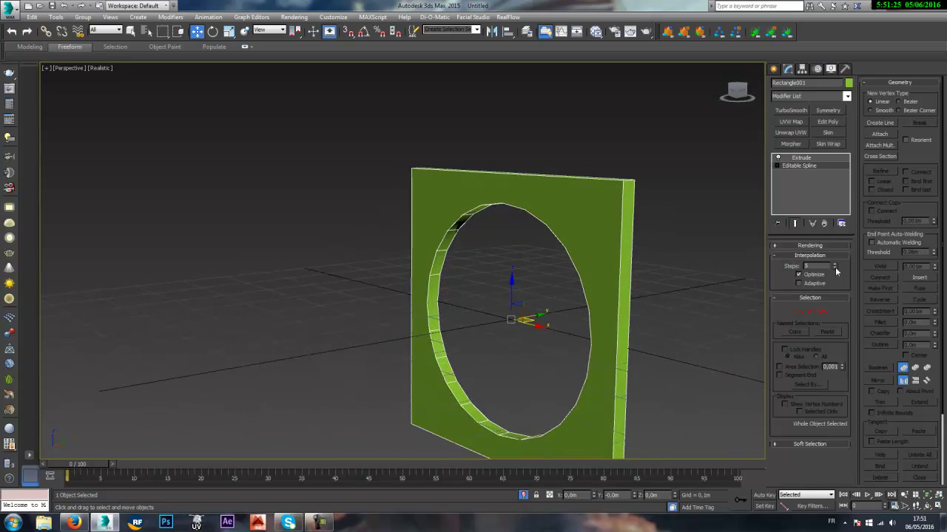
pyautogui.click(834, 269)
pyautogui.click(834, 268)
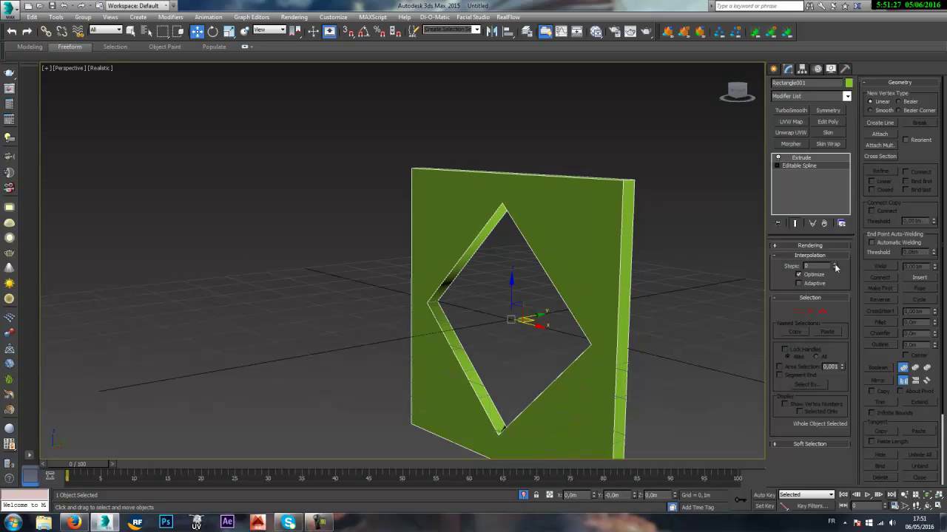
pyautogui.keyDown('alt'); pyautogui.moveTo(508, 238); pyautogui.dragTo(620, 260, button='middle'); pyautogui.keyUp('alt')
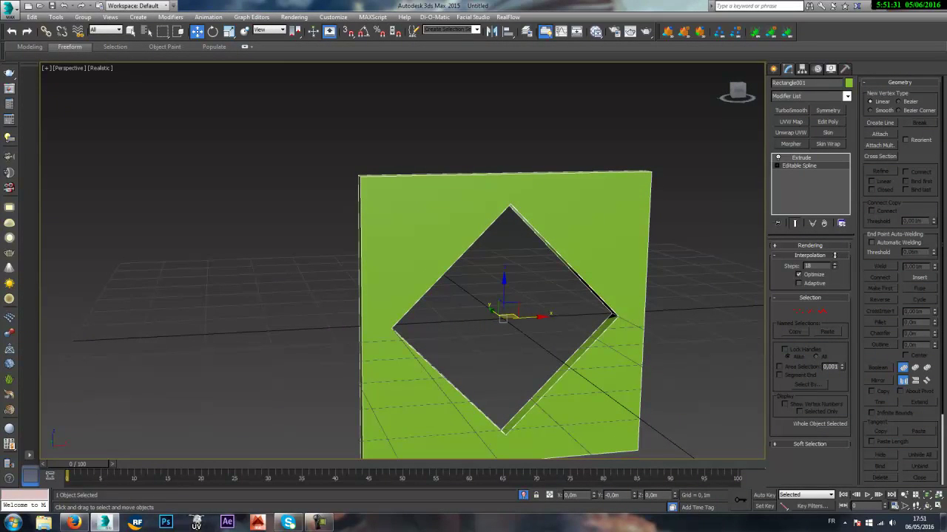
pyautogui.moveTo(834, 255); pyautogui.dragTo(834, 260)
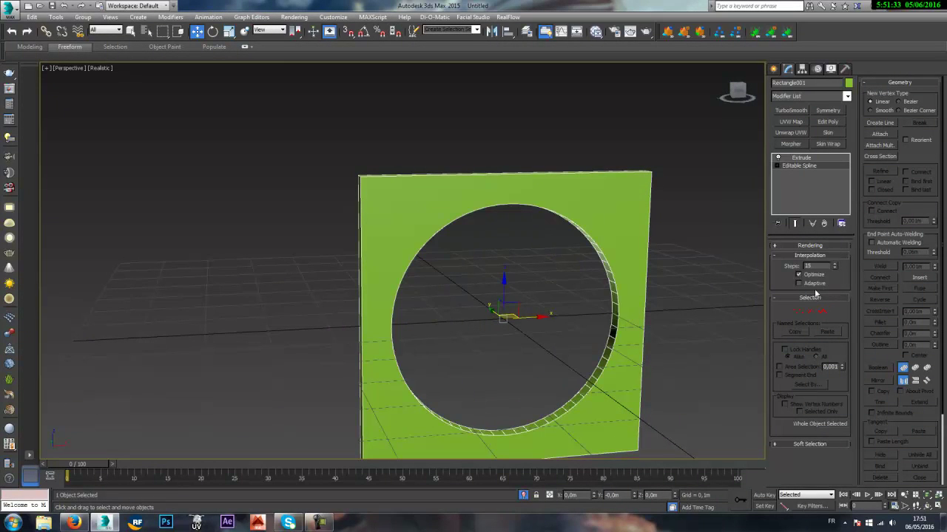
pyautogui.click(816, 284)
pyautogui.keyDown('alt'); pyautogui.moveTo(560, 271); pyautogui.dragTo(528, 257, button='middle'); pyautogui.keyUp('alt')
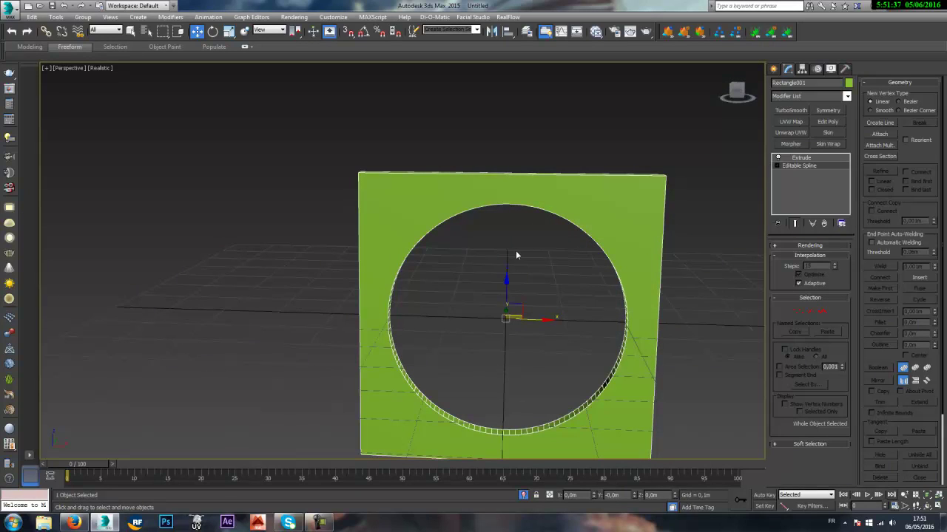
# - Return to the plate's Extrude level in the modifier stack, in front view
pyautogui.press('f')
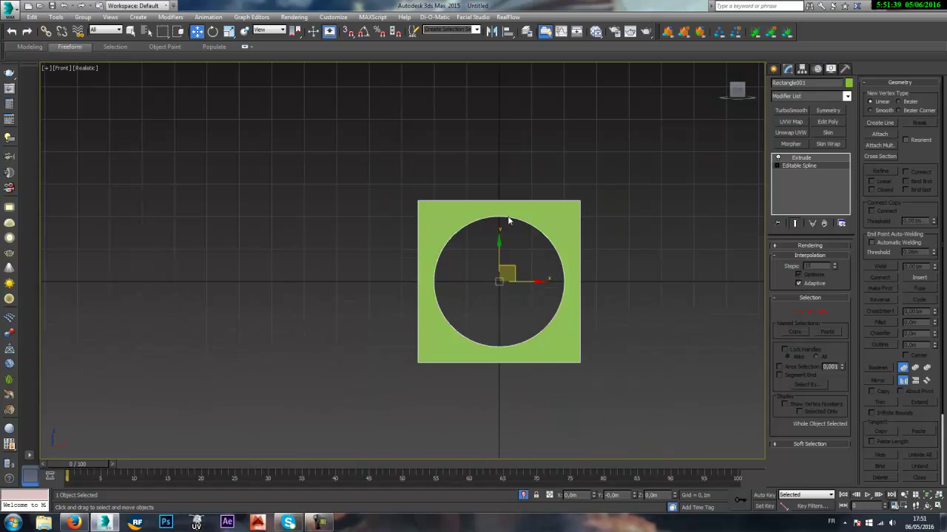
pyautogui.scroll(-3, 494, 285)
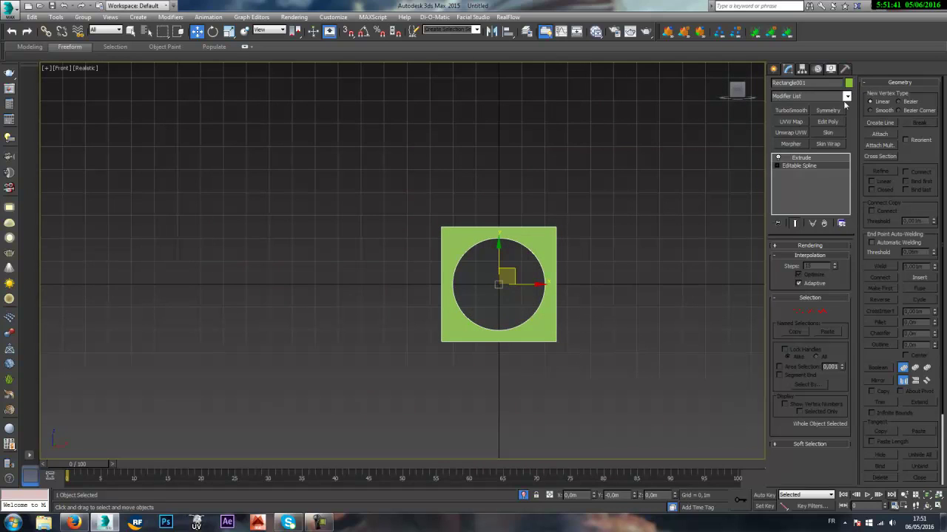
pyautogui.click(801, 157)
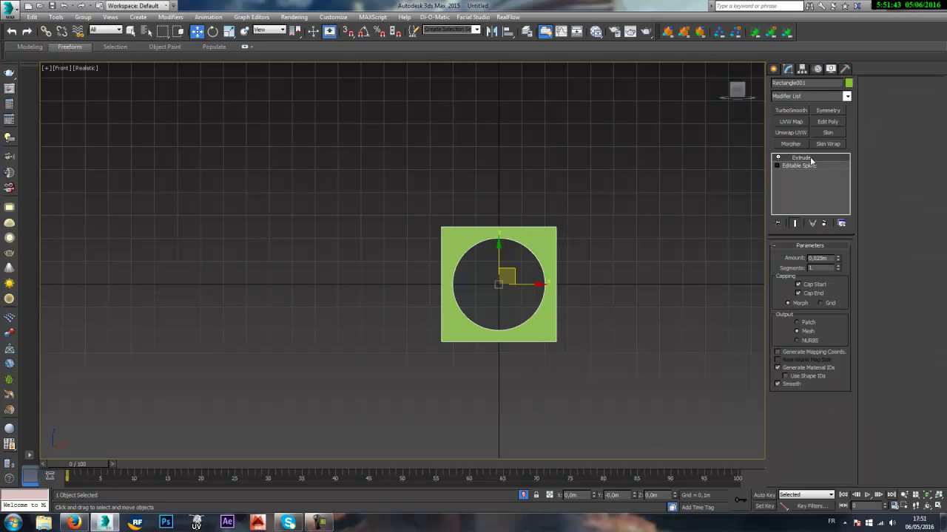
# - Switch to wireframe display in perspective and end the plate's isolation to bring back the circle splines
pyautogui.scroll(2, 524, 242)
pyautogui.moveTo(524, 242); pyautogui.dragTo(553, 210, button='middle')
pyautogui.scroll(-2, 553, 211)
pyautogui.scroll(4, 513, 259)
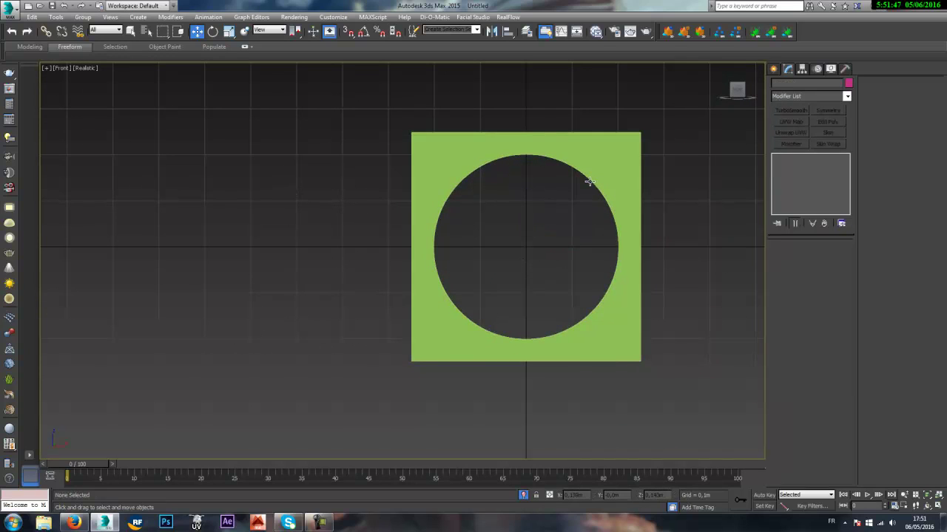
pyautogui.press('F3')
pyautogui.click(581, 174)
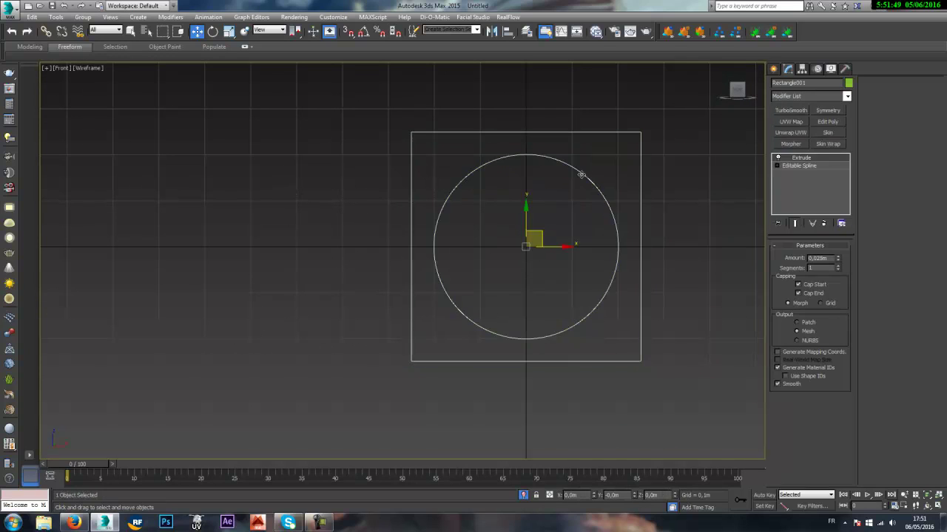
pyautogui.press('p')
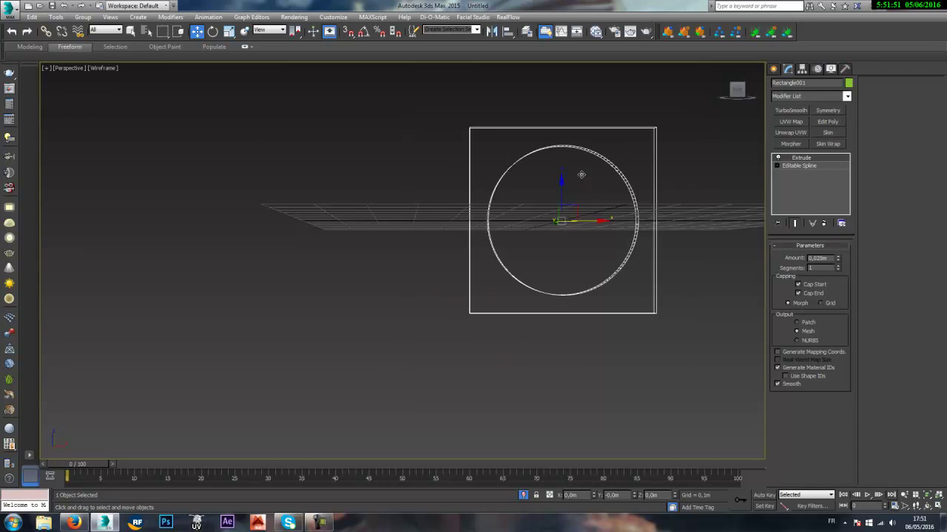
pyautogui.keyDown('alt'); pyautogui.moveTo(582, 175); pyautogui.dragTo(617, 203, button='middle'); pyautogui.keyUp('alt')
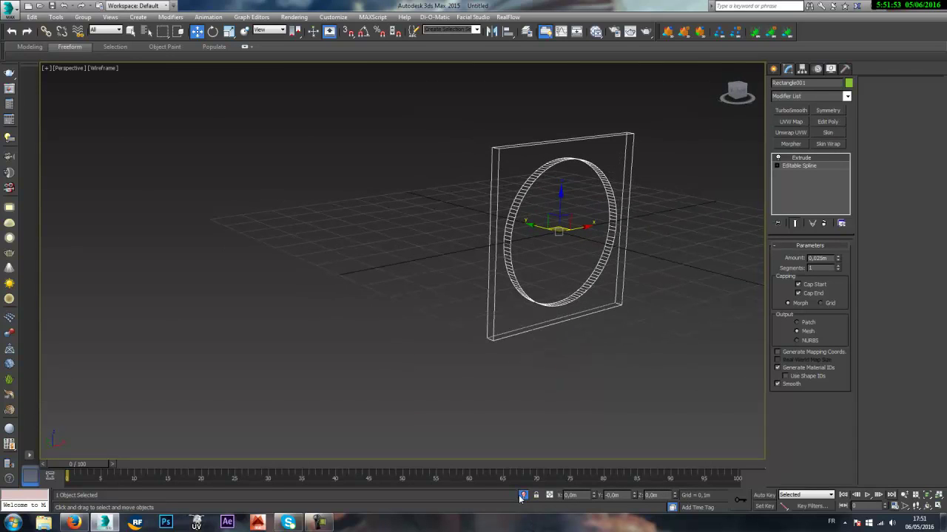
pyautogui.keyDown('alt'); pyautogui.moveTo(590, 211); pyautogui.dragTo(570, 158, button='middle'); pyautogui.keyUp('alt')
# - Extrude one of the overlapping circles by about 0.025 m into a disc
pyautogui.click(541, 161)
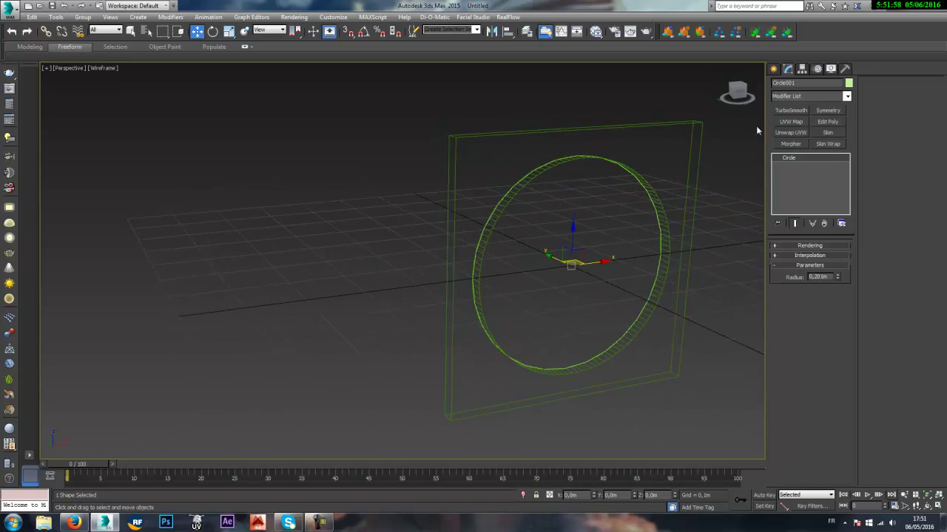
pyautogui.click(830, 95)
pyautogui.press('e')
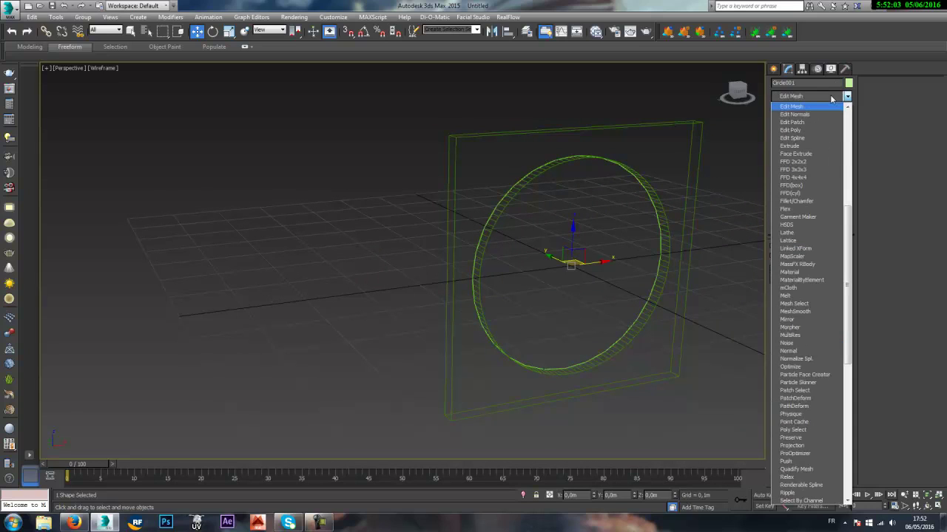
pyautogui.press('x')
pyautogui.press('Return')
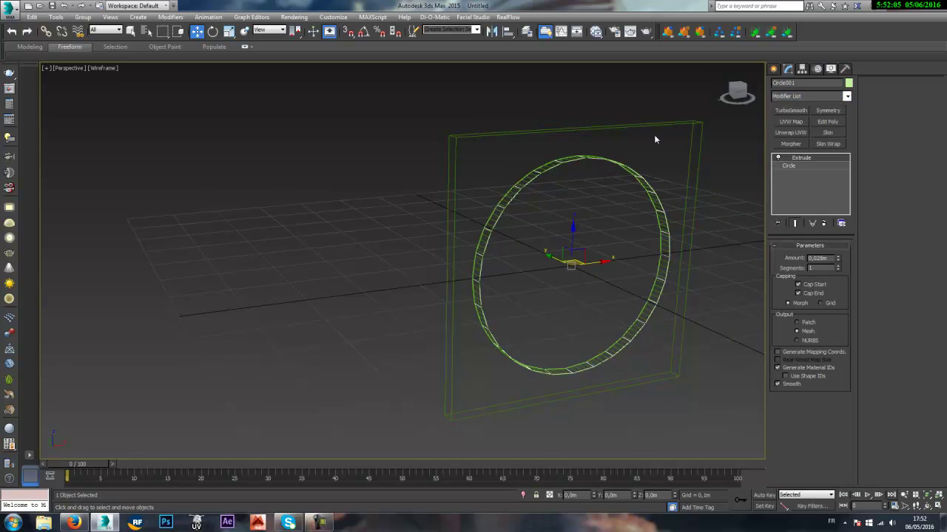
# - Move the disc along Y to about 0.022 m relative to the plate and set the viewport shading to Shaded
pyautogui.press('F3')
pyautogui.keyDown('alt'); pyautogui.moveTo(654, 134); pyautogui.dragTo(697, 144, button='middle'); pyautogui.keyUp('alt')
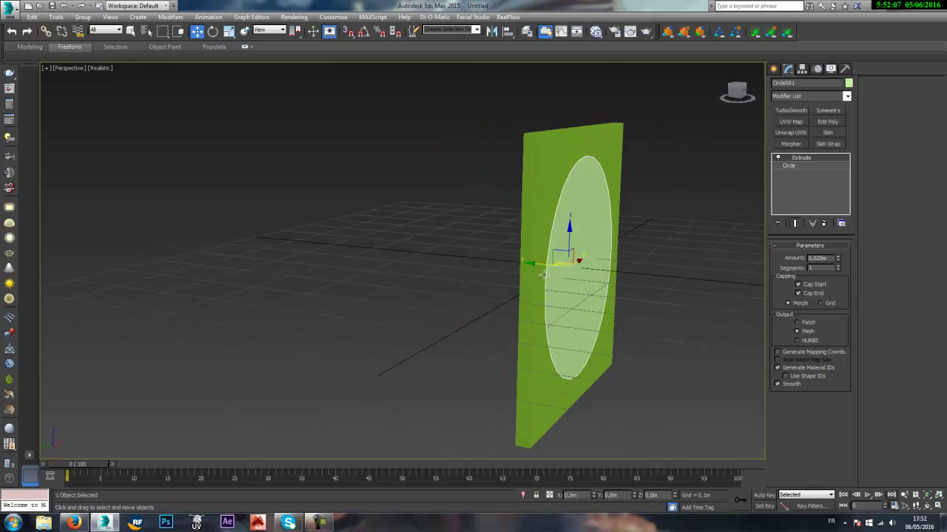
pyautogui.moveTo(544, 272); pyautogui.dragTo(532, 267)
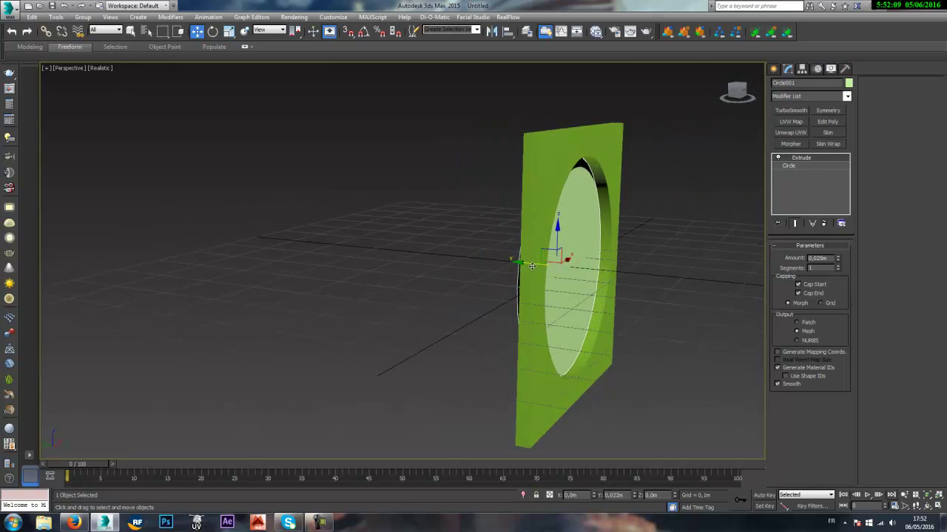
pyautogui.click(99, 70)
pyautogui.click(129, 89)
pyautogui.moveTo(145, 103)
pyautogui.keyDown('alt'); pyautogui.mouseDown(button='middle')
pyautogui.moveTo(518, 155)
pyautogui.moveTo(420, 172)
pyautogui.moveTo(458, 175)
pyautogui.mouseUp(button='middle'); pyautogui.keyUp('alt')
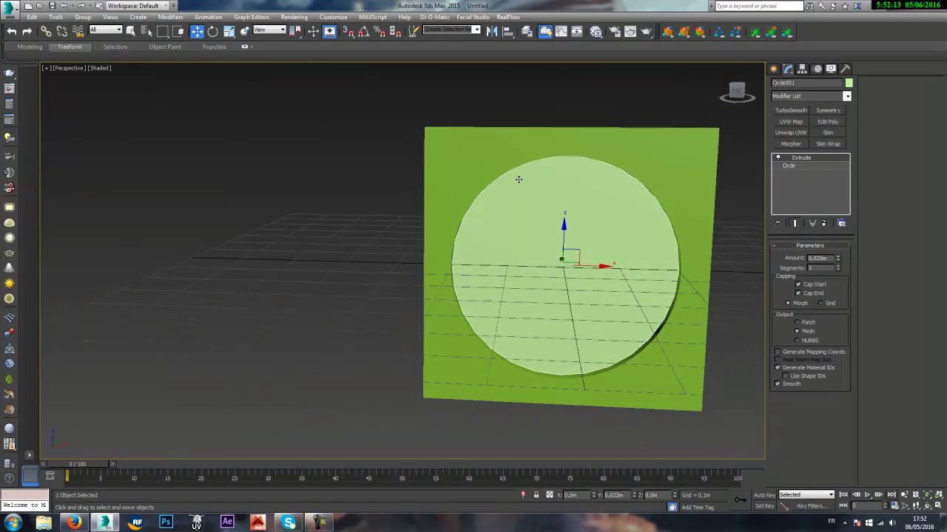
# - Select the remaining circle spline in wireframe display and move it along Y to about -0.033 m
pyautogui.press('F3')
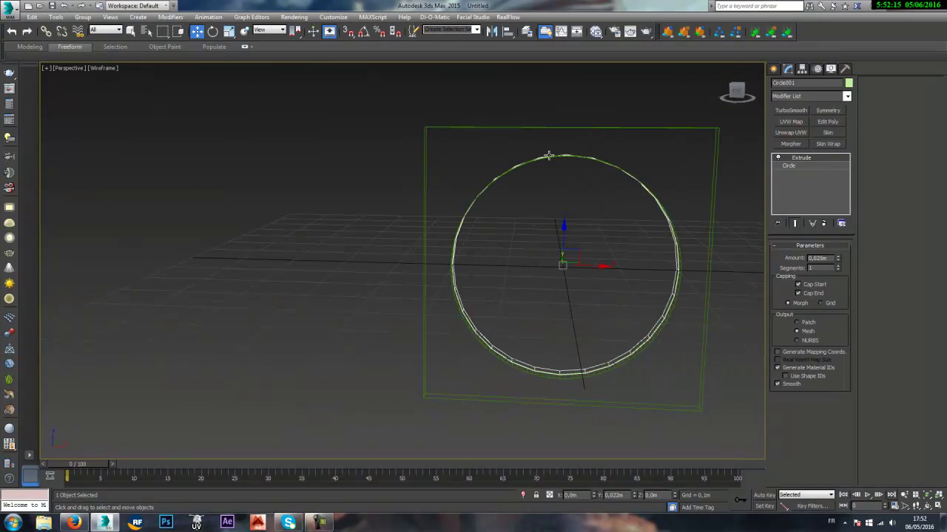
pyautogui.click(548, 156)
pyautogui.click(548, 156)
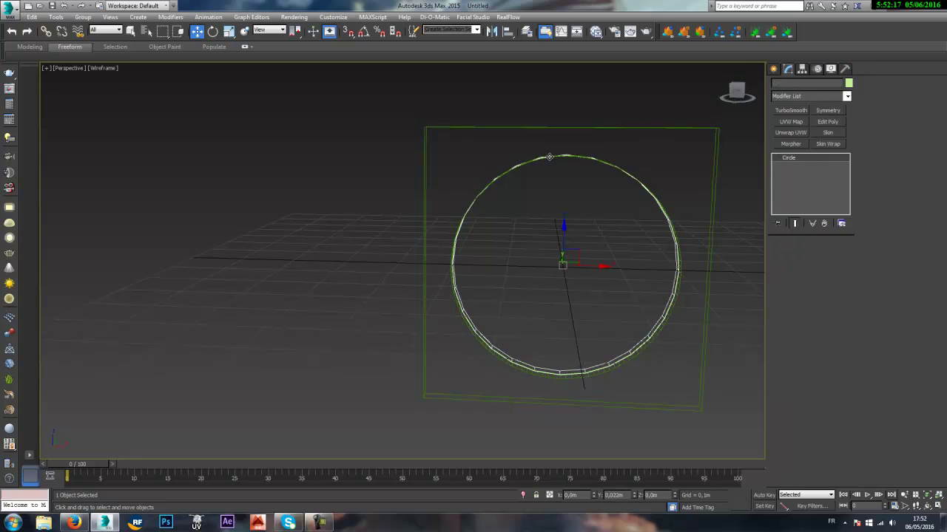
pyautogui.keyDown('alt'); pyautogui.moveTo(552, 248); pyautogui.dragTo(561, 278, button='middle'); pyautogui.keyUp('alt')
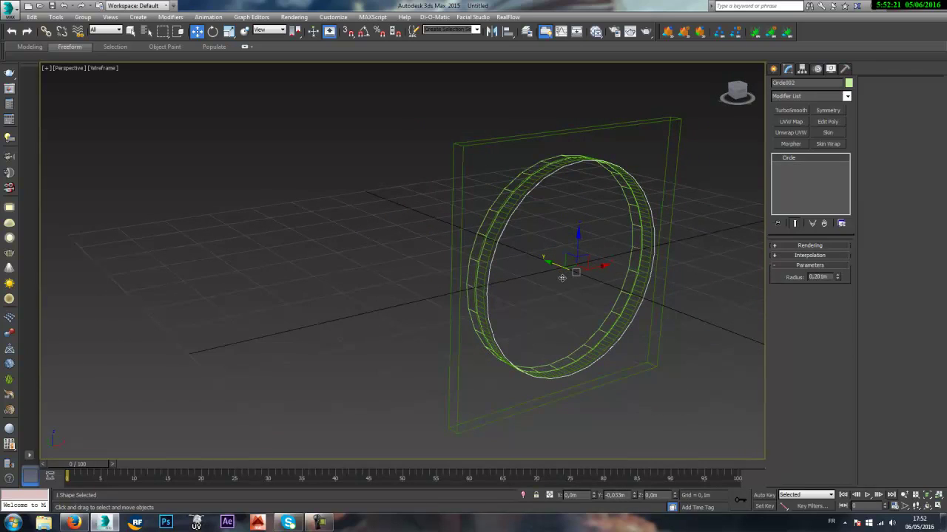
# - Return to shaded display and enable the remaining circle's thickness in the viewport to form a ring
pyautogui.press('F3')
pyautogui.keyDown('alt'); pyautogui.moveTo(614, 264); pyautogui.dragTo(726, 281, button='middle'); pyautogui.keyUp('alt')
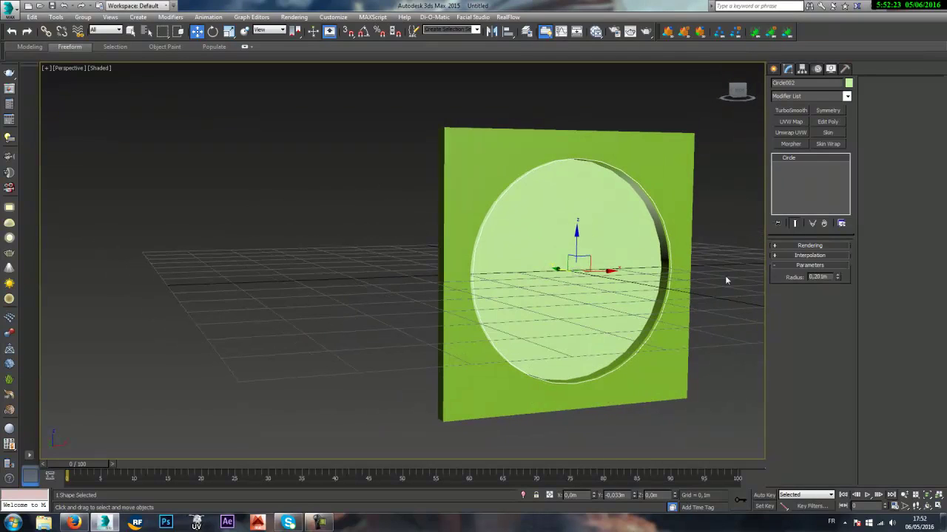
pyautogui.click(809, 248)
pyautogui.click(807, 262)
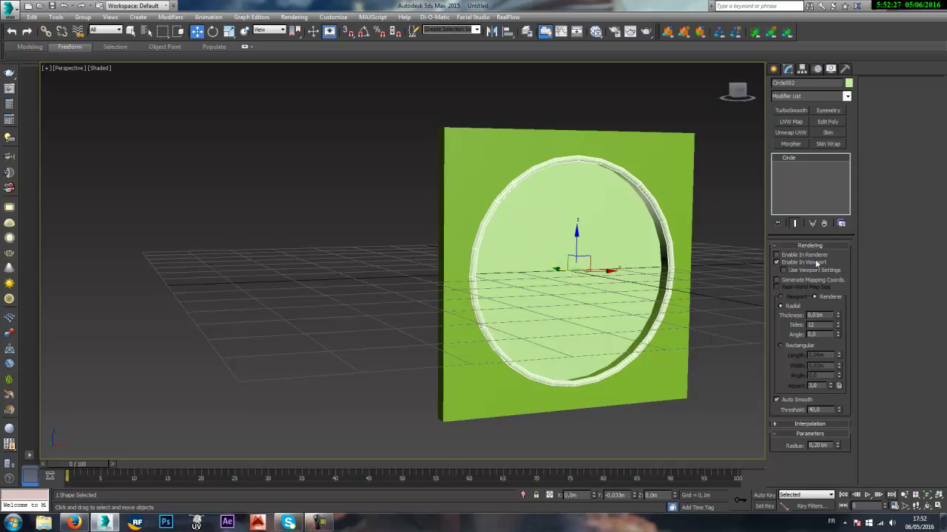
# - Enable the circle ring's thickness in the renderer and smooth its curve with adaptive interpolation
pyautogui.click(815, 256)
pyautogui.scroll(3, 652, 293)
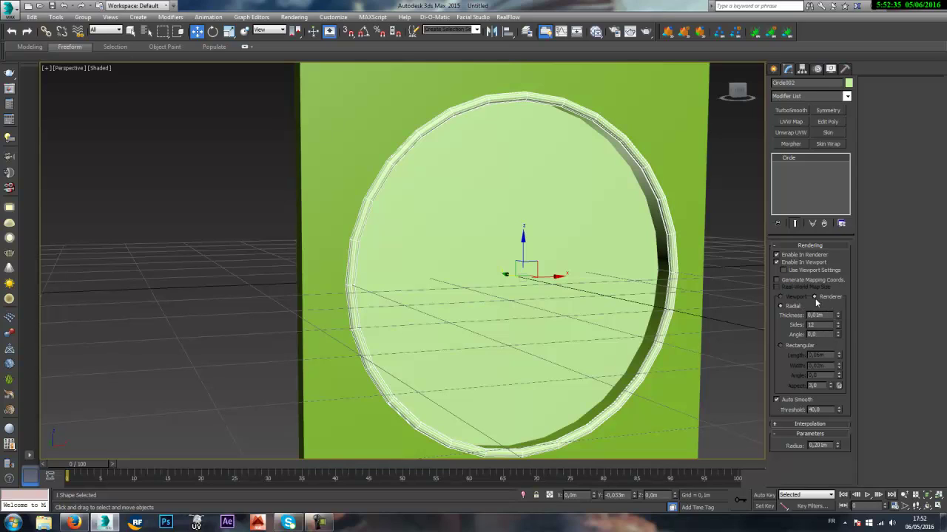
pyautogui.click(809, 424)
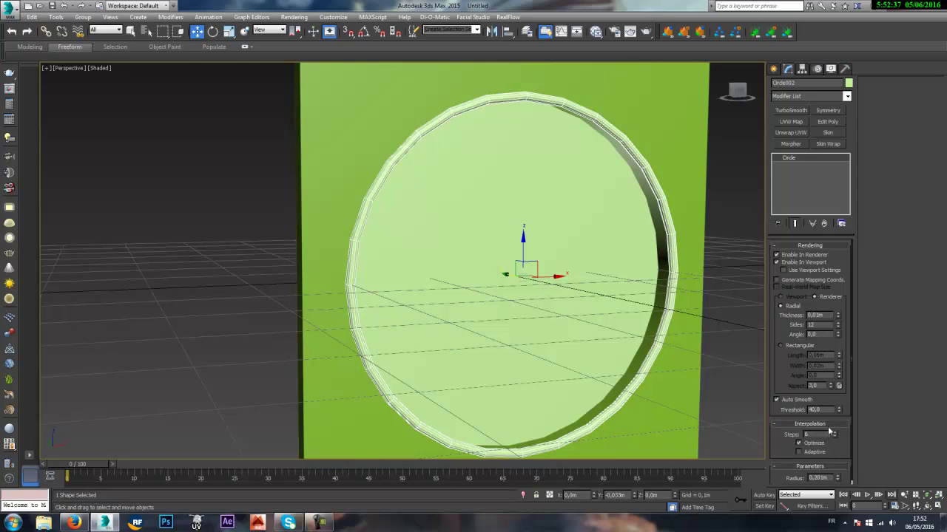
pyautogui.click(815, 452)
pyautogui.scroll(-5, 598, 171)
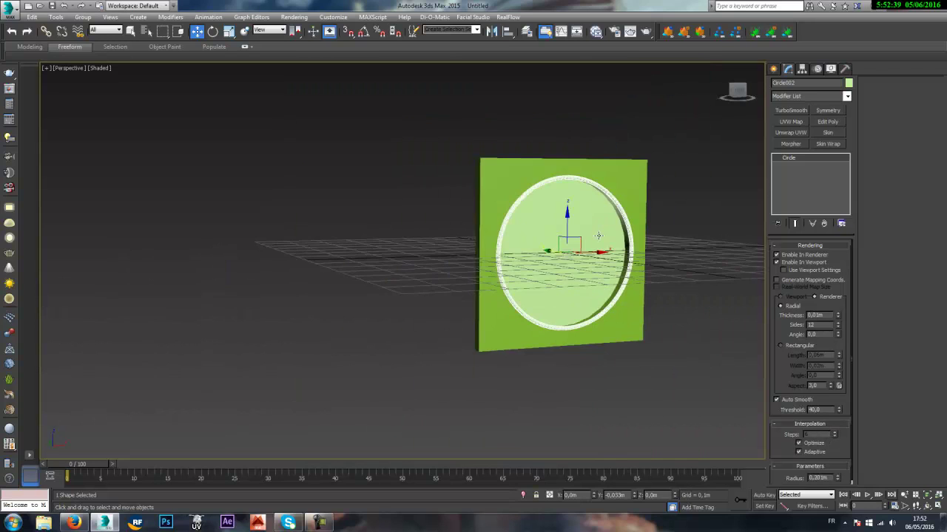
pyautogui.scroll(5, 601, 239)
pyautogui.keyDown('alt'); pyautogui.moveTo(601, 239); pyautogui.dragTo(631, 244, button='middle'); pyautogui.keyUp('alt')
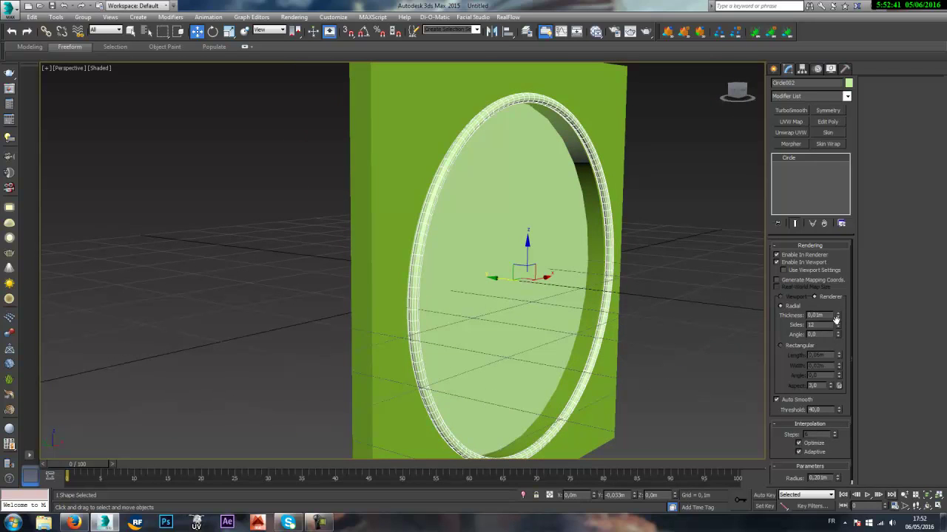
# - Set the ring's radial thickness to 0.019 m, and switch it to a rectangular section about 0.011 by 0.013 m with a 39.93 angle
pyautogui.moveTo(838, 316)
pyautogui.mouseDown()
pyautogui.moveTo(837, 254)
pyautogui.moveTo(830, 304)
pyautogui.mouseUp()
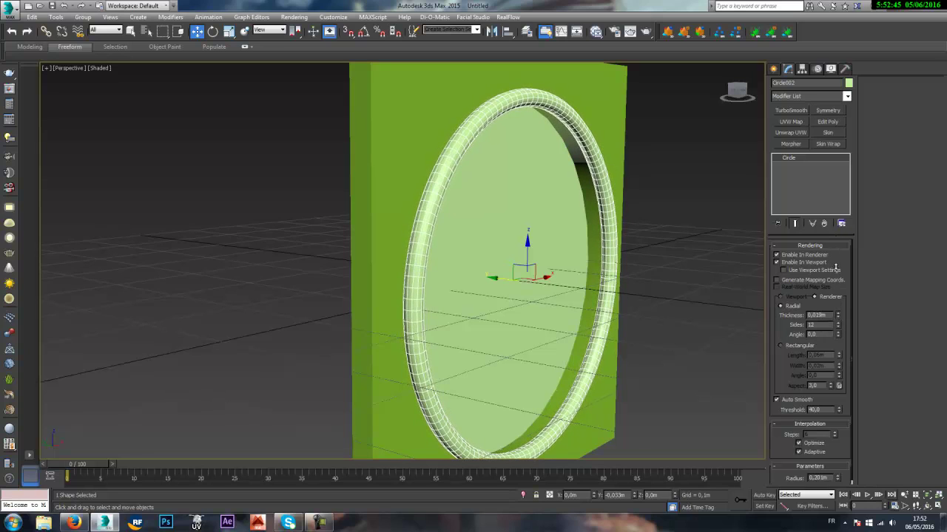
pyautogui.click(797, 347)
pyautogui.moveTo(839, 358); pyautogui.dragTo(425, 518)
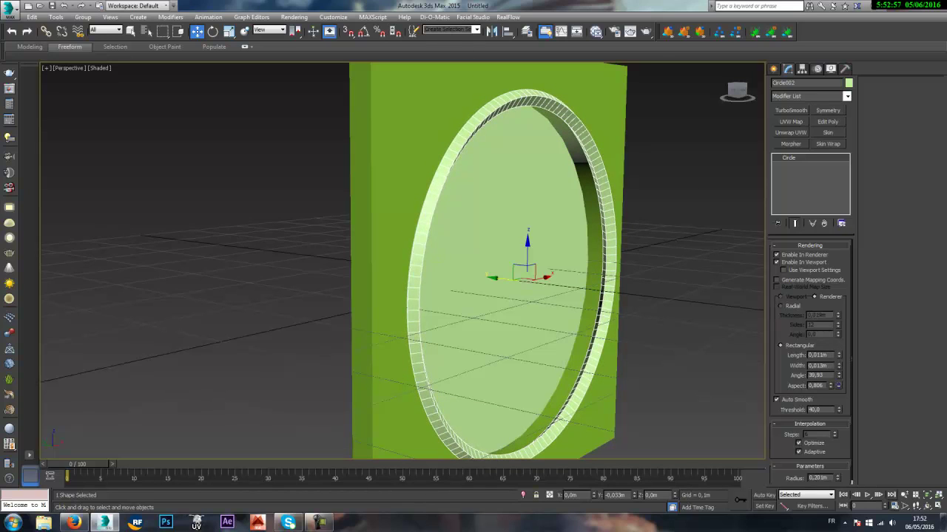
# - Move the ring along Y to about -0.024 m and enlarge its rectangular section to about 0.013 by 0.017 m
pyautogui.keyDown('alt'); pyautogui.moveTo(496, 155); pyautogui.dragTo(554, 193, button='middle'); pyautogui.keyUp('alt')
pyautogui.moveTo(505, 281); pyautogui.dragTo(498, 281)
pyautogui.keyDown('alt'); pyautogui.moveTo(549, 290); pyautogui.dragTo(431, 278, button='middle'); pyautogui.keyUp('alt')
pyautogui.moveTo(839, 353)
pyautogui.mouseDown()
pyautogui.moveTo(840, 341)
pyautogui.moveTo(840, 365)
pyautogui.moveTo(840, 356)
pyautogui.mouseUp()
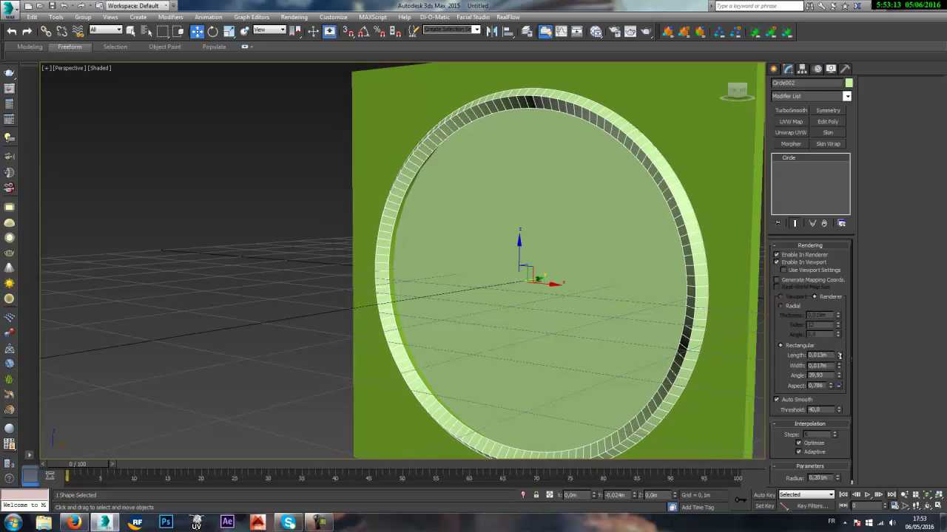
# - Change the ring's object color to yellow from the 3ds Max palette
pyautogui.keyDown('alt'); pyautogui.moveTo(589, 314); pyautogui.dragTo(635, 291, button='middle'); pyautogui.keyUp('alt')
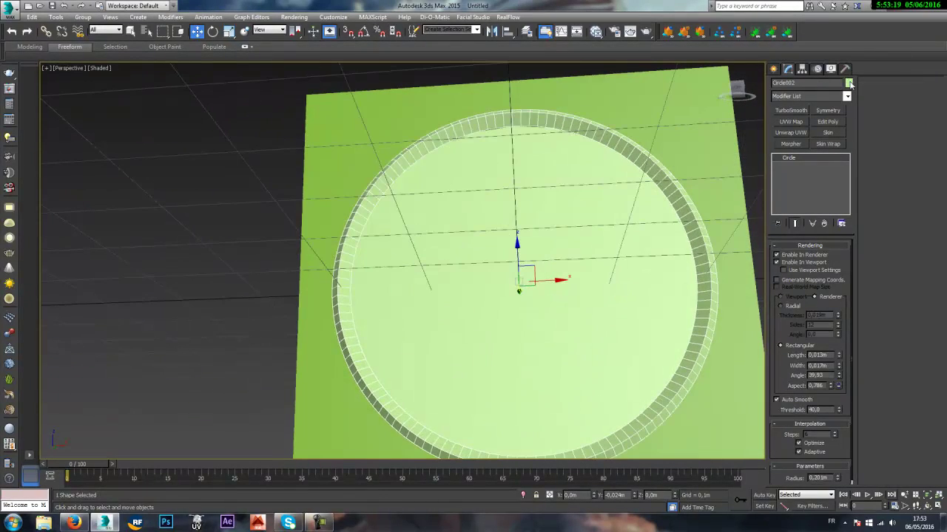
pyautogui.click(849, 83)
pyautogui.click(419, 244)
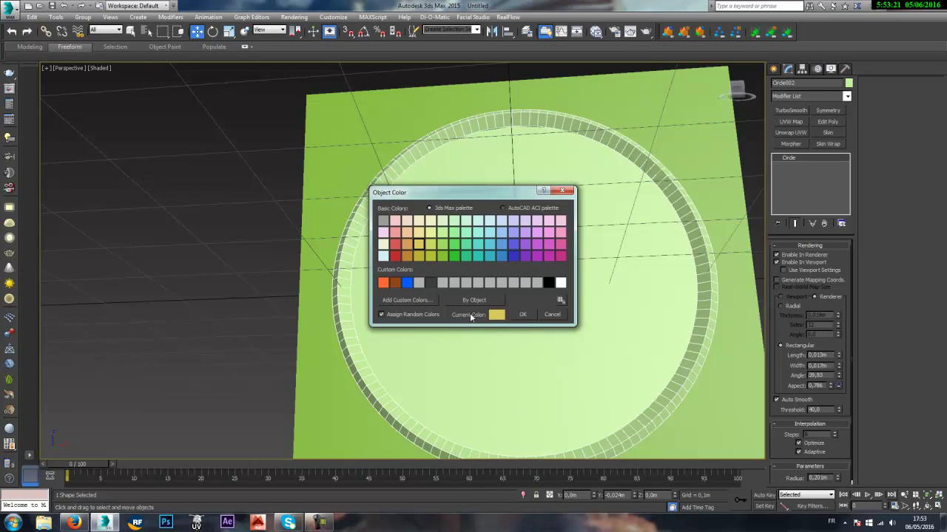
pyautogui.click(523, 314)
pyautogui.scroll(-5, 543, 218)
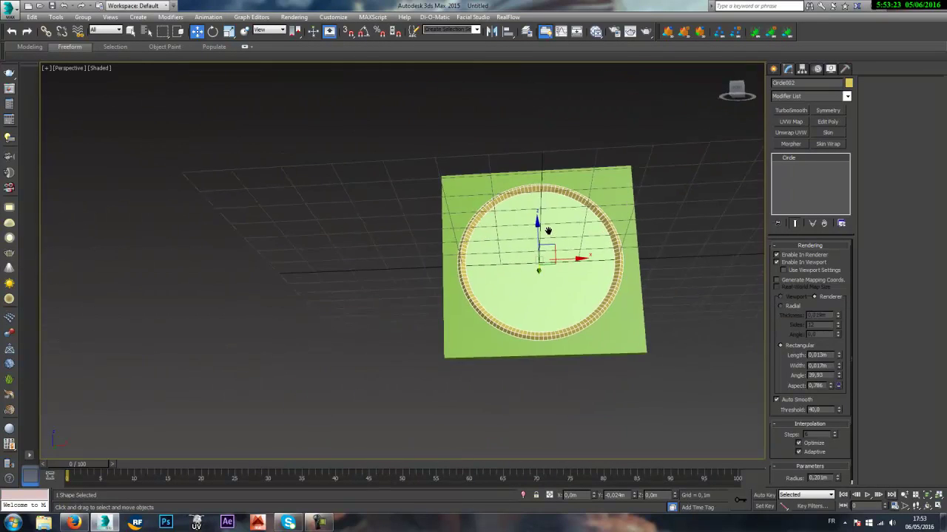
# - Create a standard box behind the plate, about 0.205 m long, 0.752 m wide and 0.403 m high
pyautogui.keyDown('alt'); pyautogui.moveTo(547, 230); pyautogui.dragTo(636, 279, button='middle'); pyautogui.keyUp('alt')
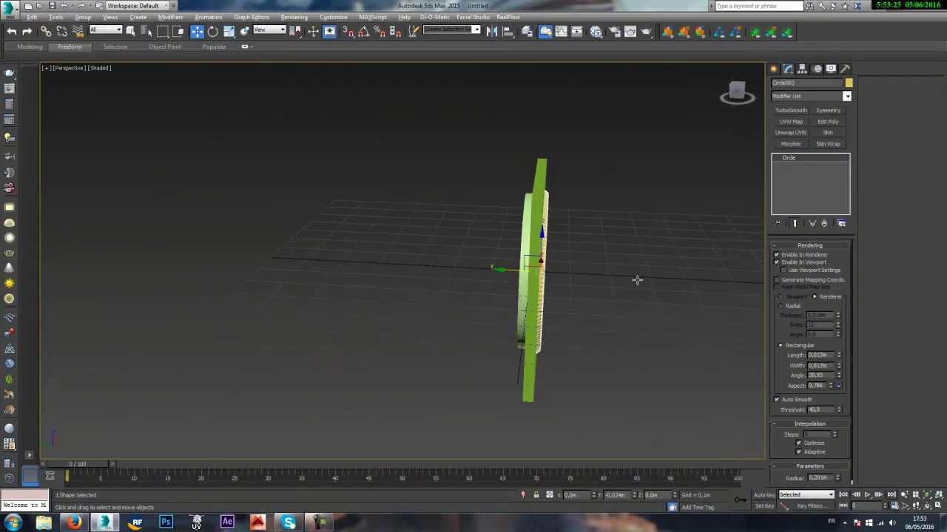
pyautogui.scroll(-1, 533, 241)
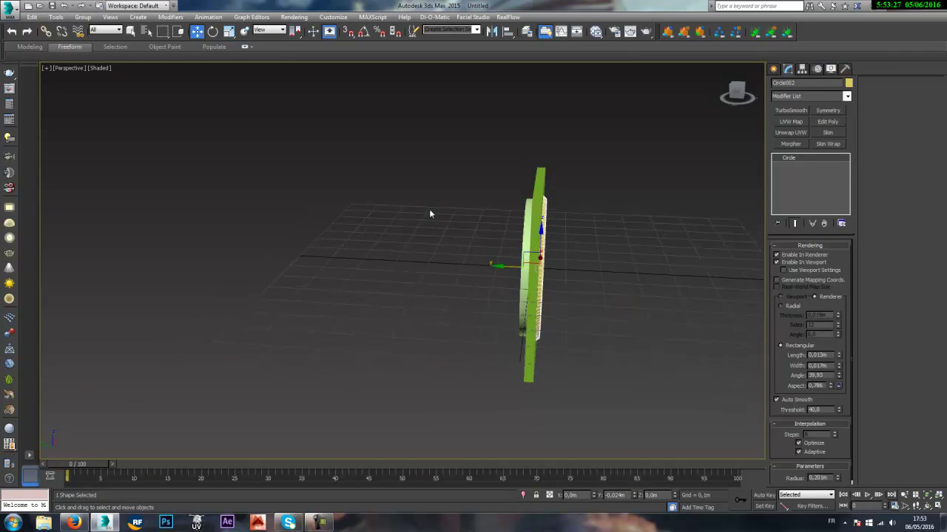
pyautogui.click(774, 69)
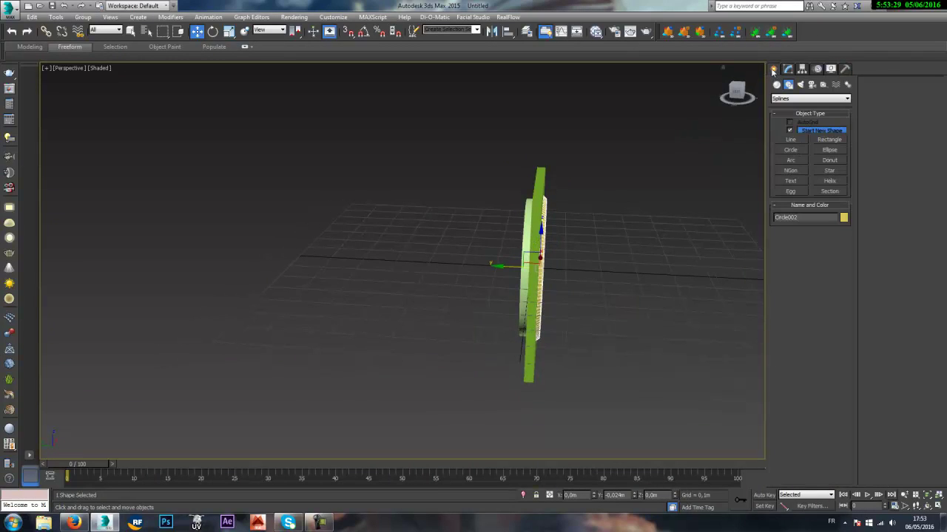
pyautogui.click(777, 84)
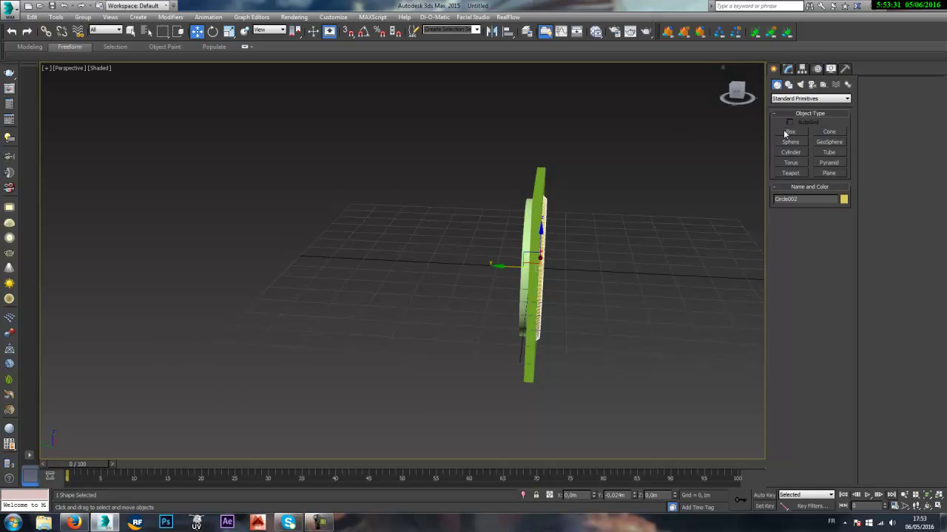
pyautogui.click(788, 132)
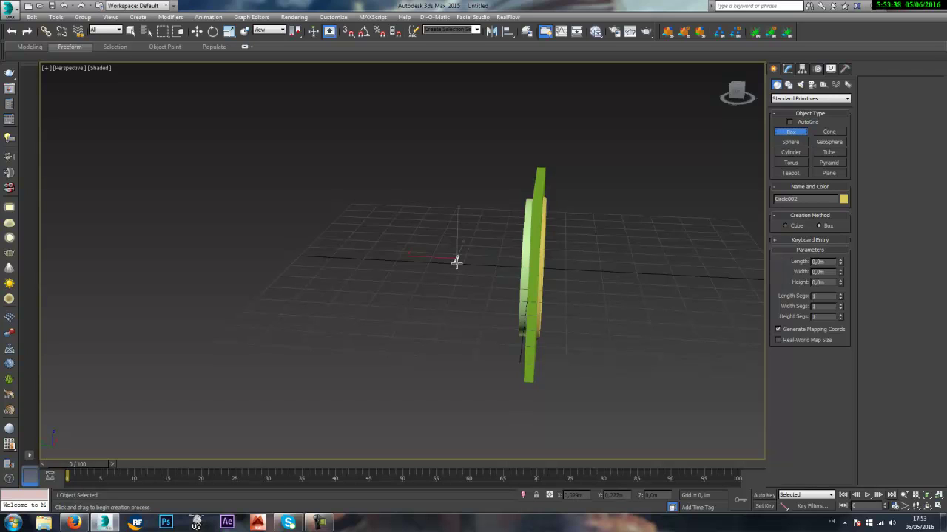
pyautogui.moveTo(456, 260); pyautogui.dragTo(327, 344)
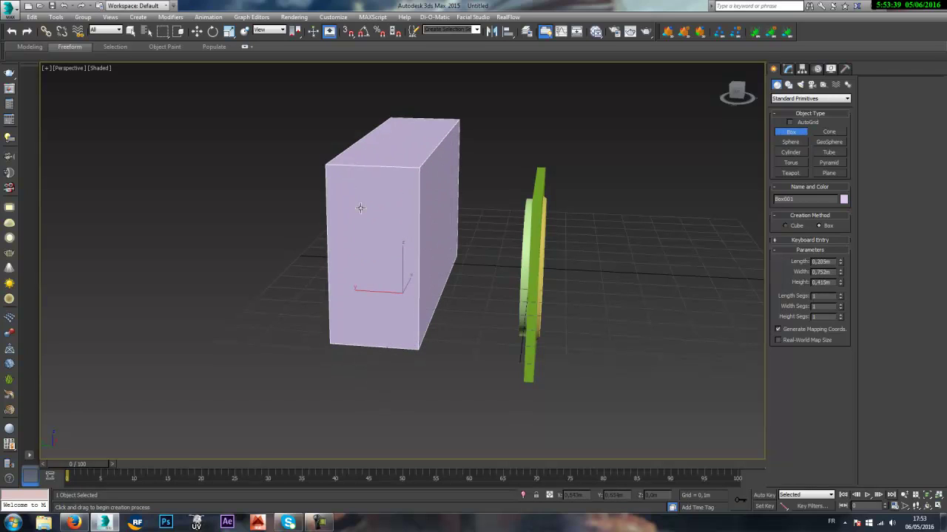
pyautogui.click(349, 213)
pyautogui.moveTo(436, 272); pyautogui.dragTo(494, 290, button='middle')
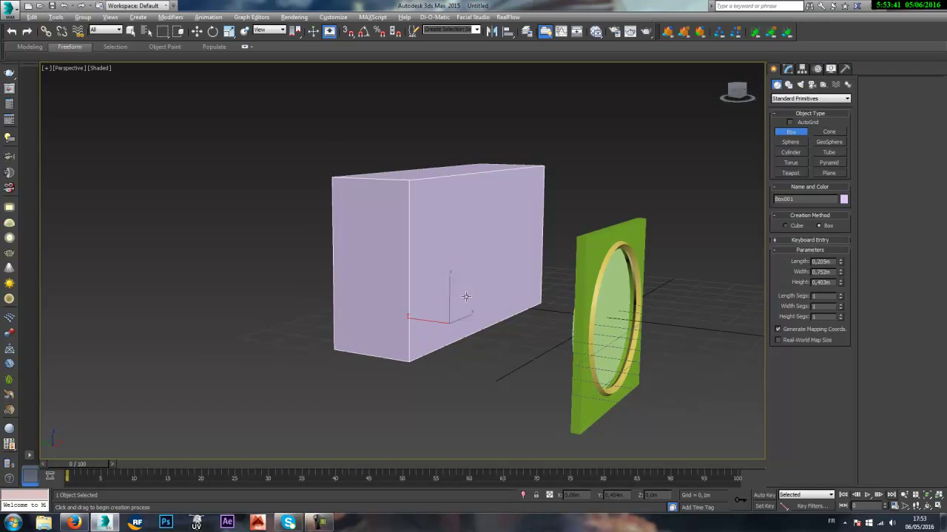
pyautogui.press('w')
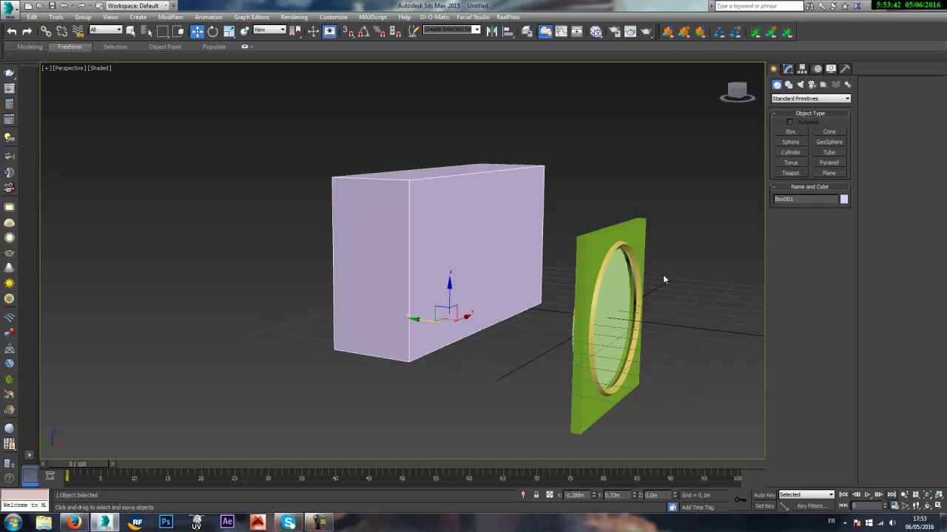
# - Adjust the box's length to about 0.218 m and set both its width and height to 0.5 m
pyautogui.click(788, 68)
pyautogui.moveTo(841, 261)
pyautogui.mouseDown()
pyautogui.moveTo(841, 252)
pyautogui.moveTo(836, 277)
pyautogui.moveTo(837, 252)
pyautogui.moveTo(841, 263)
pyautogui.mouseUp()
pyautogui.doubleClick(821, 256)
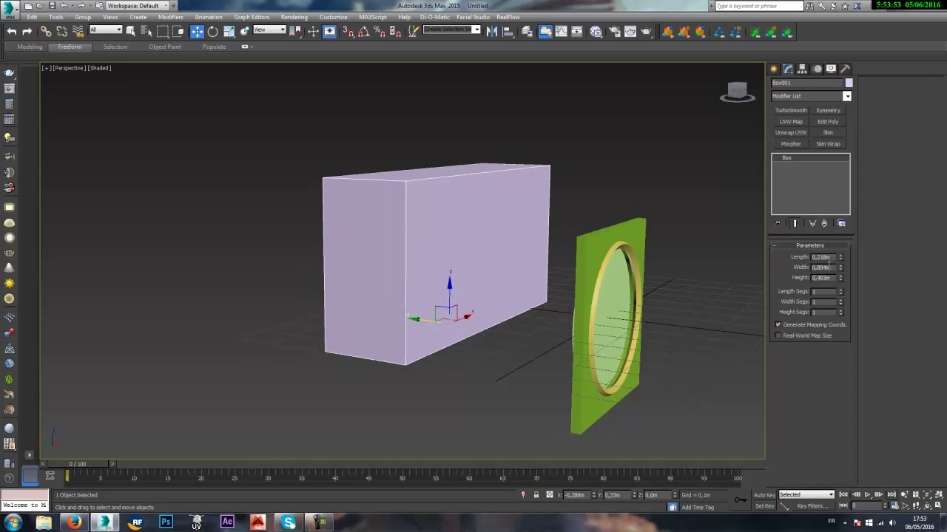
pyautogui.doubleClick(821, 267)
pyautogui.write('0,5')
pyautogui.press('Return')
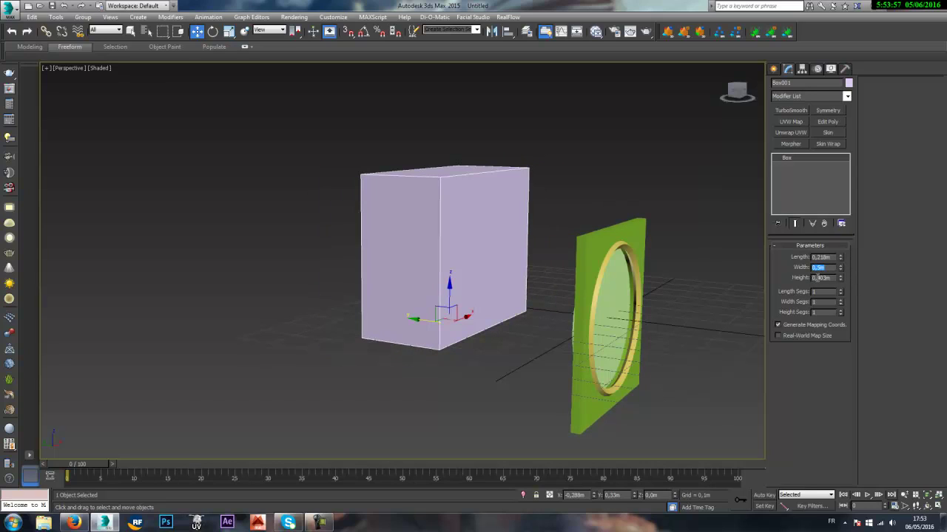
pyautogui.press('Tab')
pyautogui.write('0,4')
pyautogui.write('5')
pyautogui.press('Return')
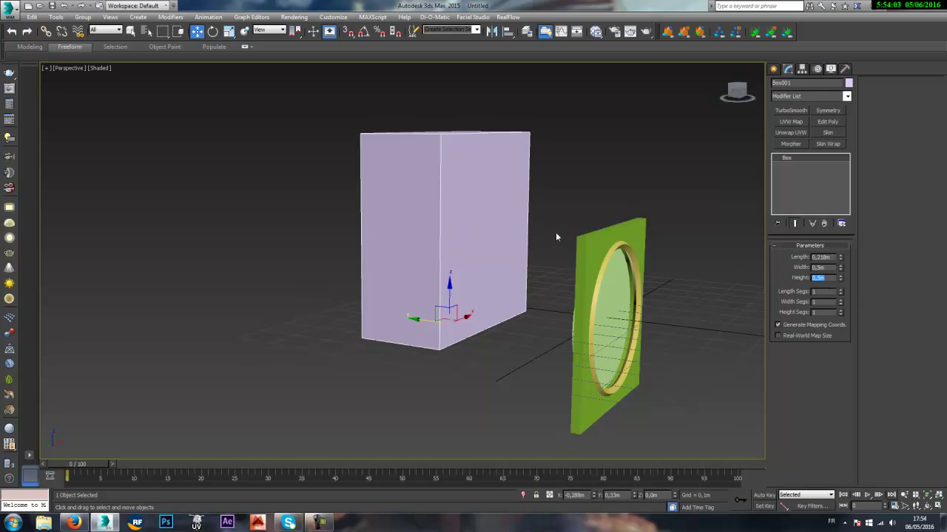
# - Align the box to the square plate center to center on the X, Y and Z positions and apply it
pyautogui.hotkey('alt', 'a')
pyautogui.click(593, 263)
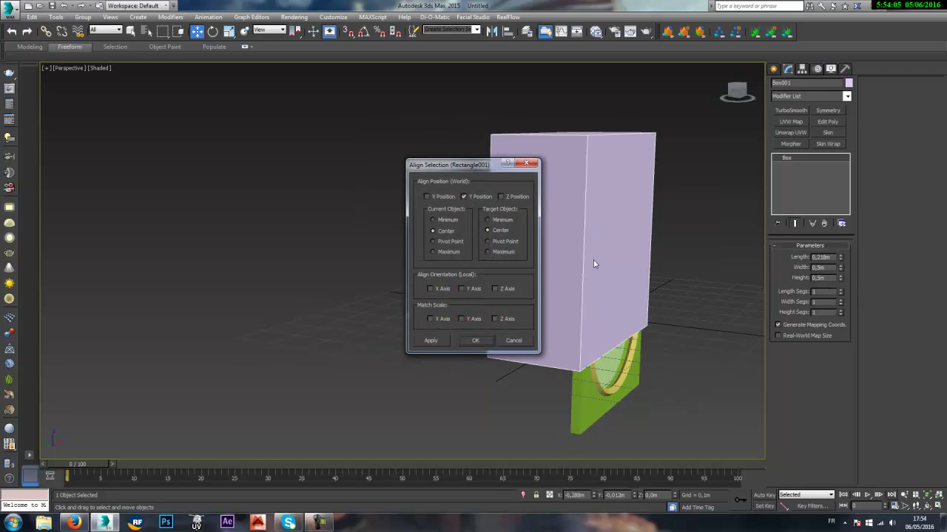
pyautogui.click(512, 197)
pyautogui.click(448, 196)
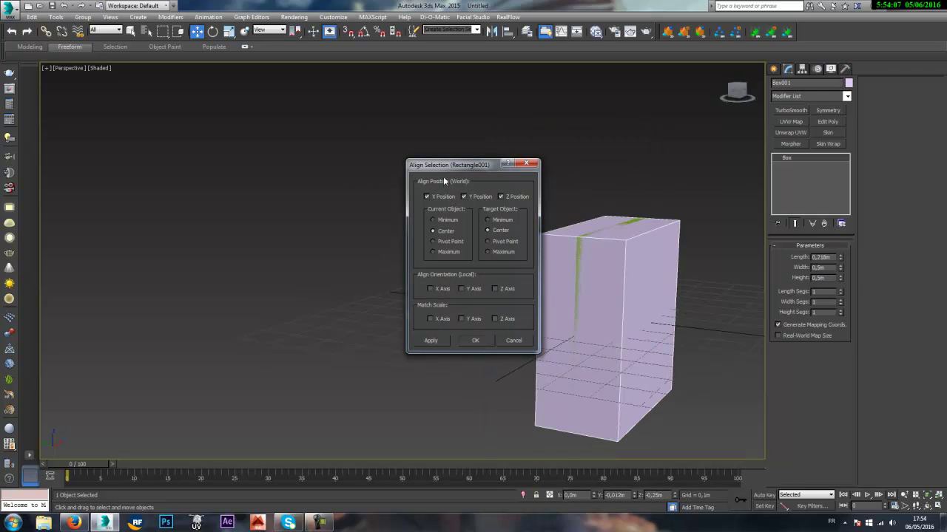
pyautogui.moveTo(445, 169); pyautogui.dragTo(320, 111)
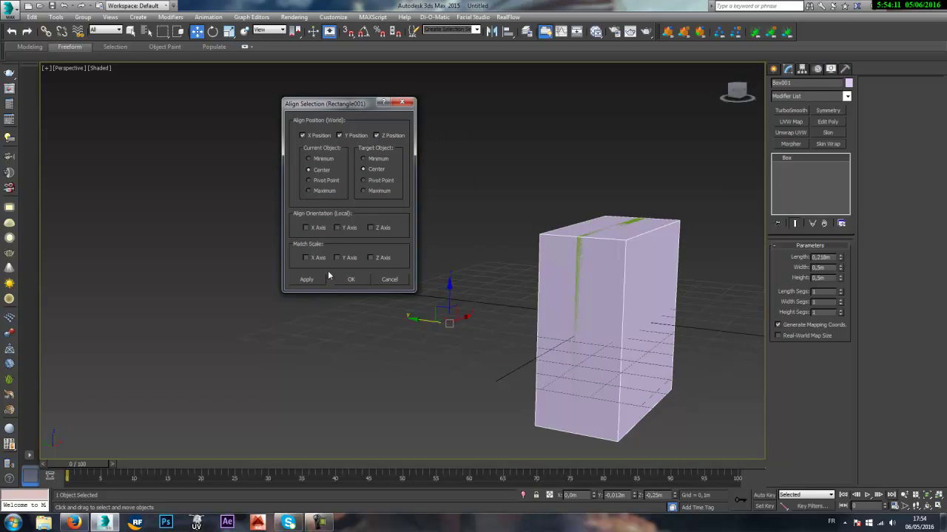
pyautogui.click(309, 281)
# - Align the box's minimum with the plate's maximum on the Y position so it sits against the plate's back
pyautogui.click(352, 136)
pyautogui.click(374, 160)
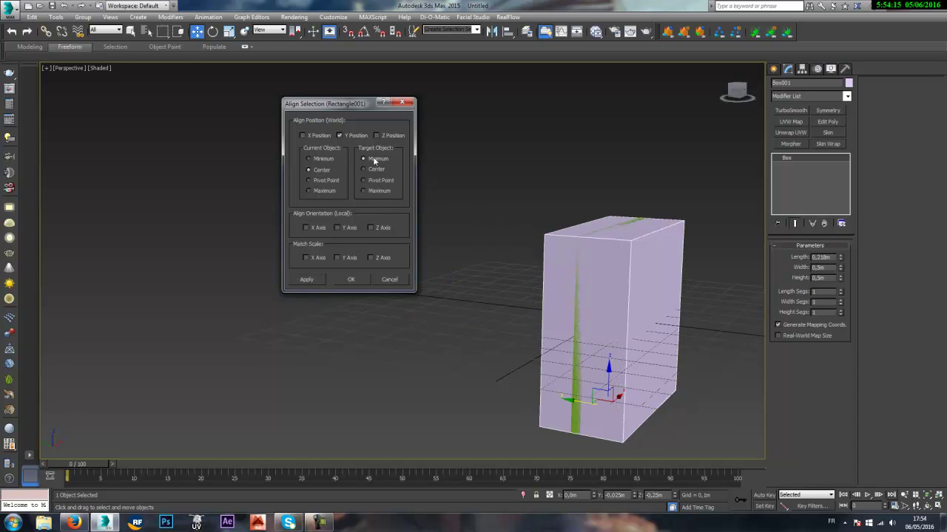
pyautogui.click(329, 162)
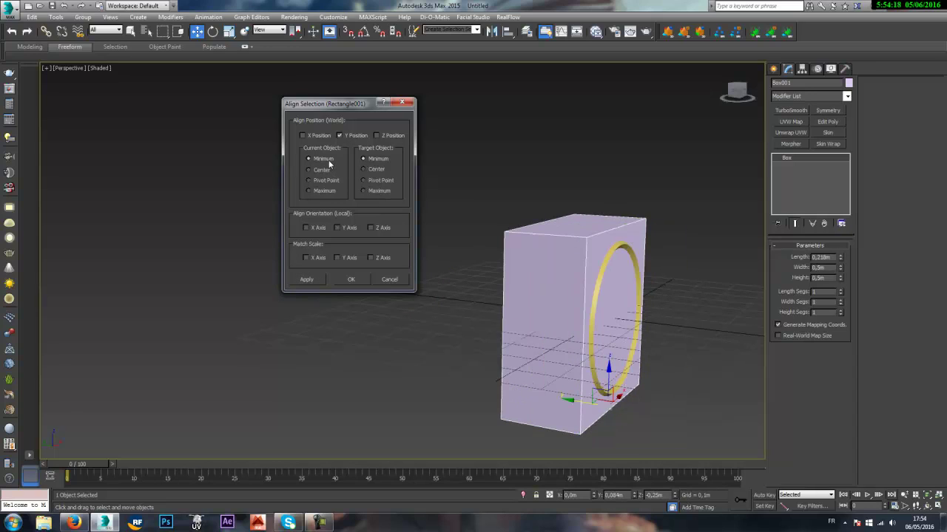
pyautogui.click(374, 191)
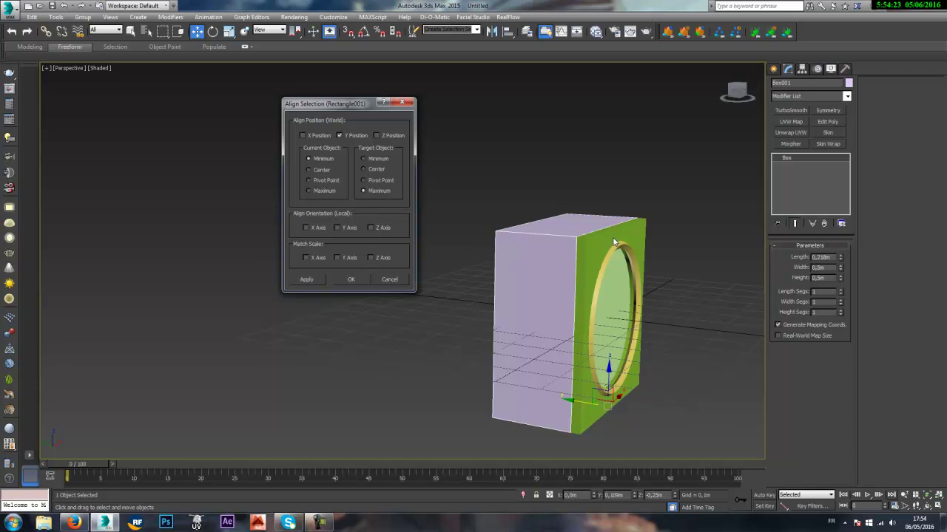
pyautogui.click(348, 279)
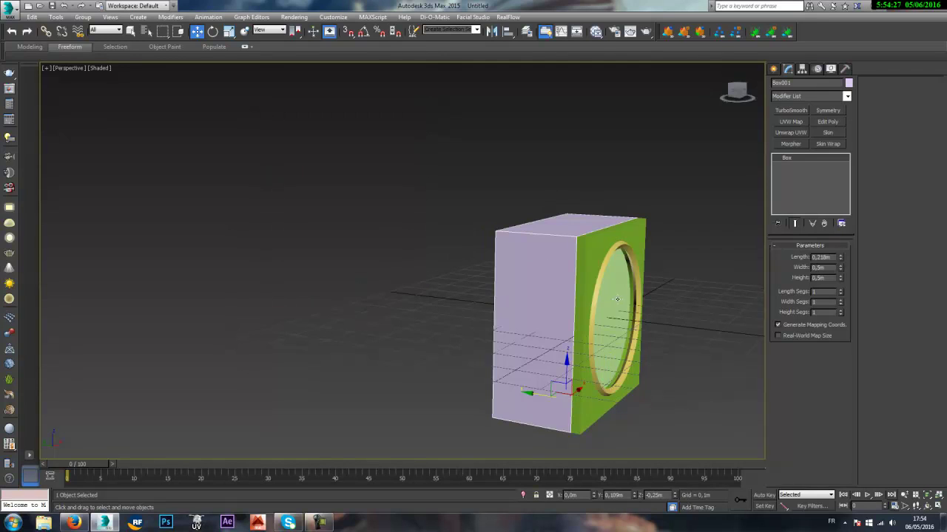
# - Try box lengths of 0.25 m and 0.35 m, and set the length to 0.3 m
pyautogui.keyDown('alt'); pyautogui.moveTo(562, 320); pyautogui.dragTo(668, 347, button='middle'); pyautogui.keyUp('alt')
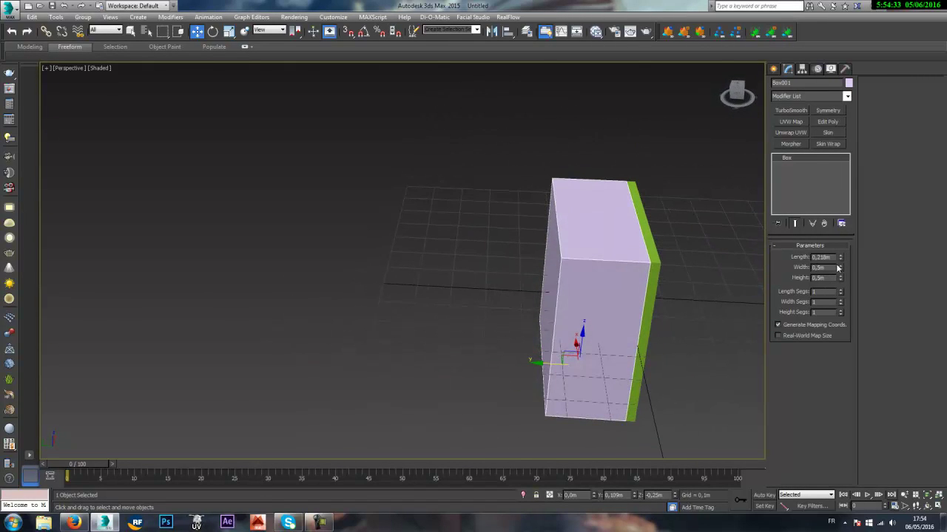
pyautogui.moveTo(841, 257); pyautogui.dragTo(840, 250)
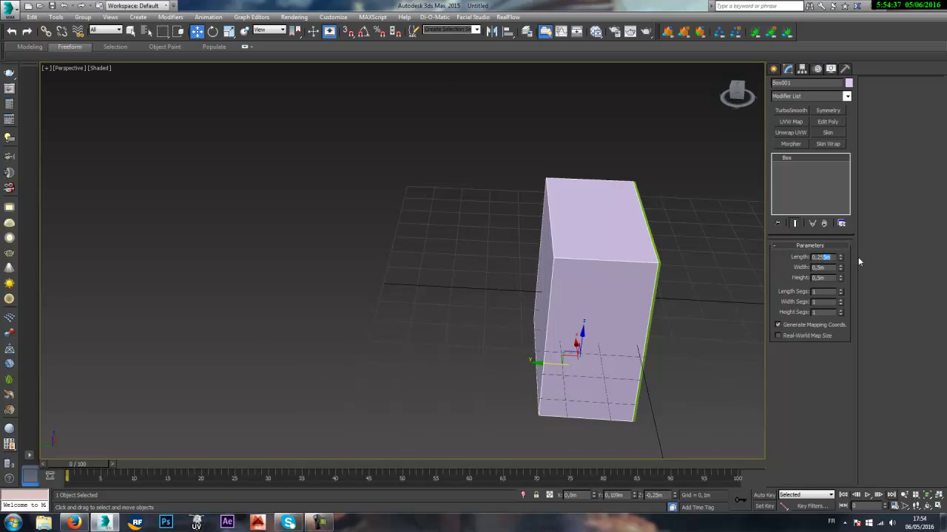
pyautogui.press('BackSpace')
pyautogui.press('Return')
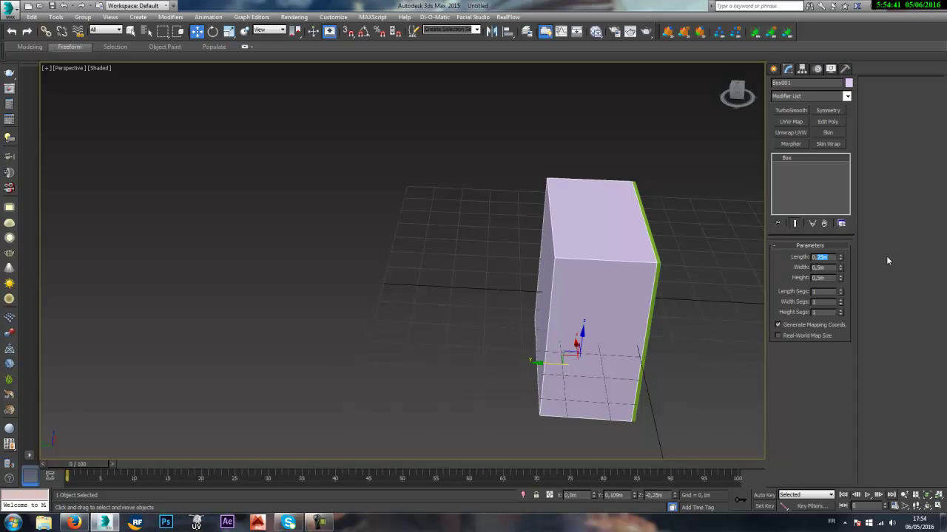
pyautogui.write('0,35')
pyautogui.press('Return')
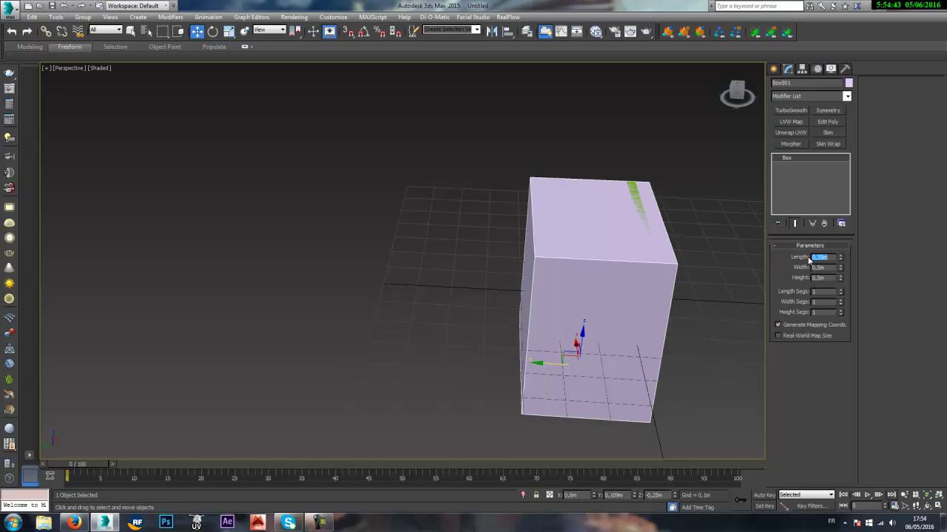
pyautogui.write('0,5')
pyautogui.press('Return')
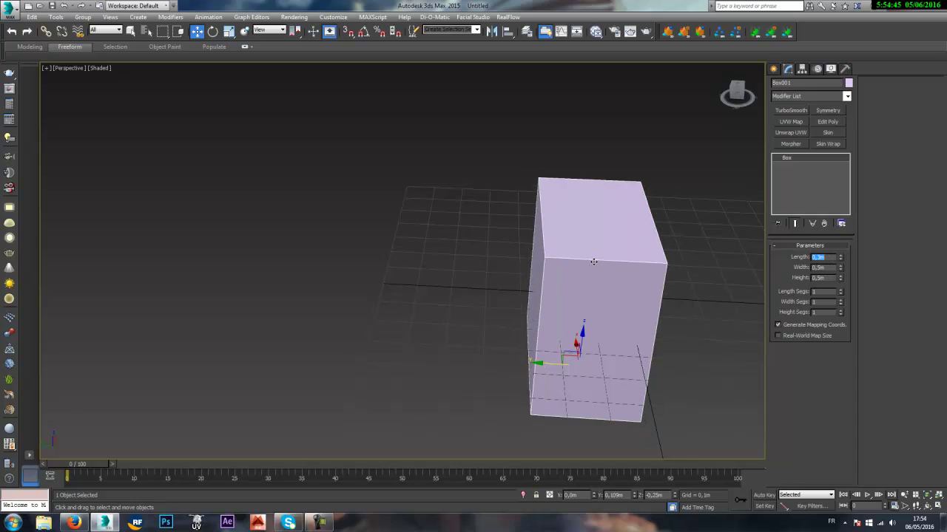
pyautogui.keyDown('alt'); pyautogui.moveTo(653, 290); pyautogui.dragTo(612, 273, button='middle'); pyautogui.keyUp('alt')
pyautogui.hotkey('alt', 'a')
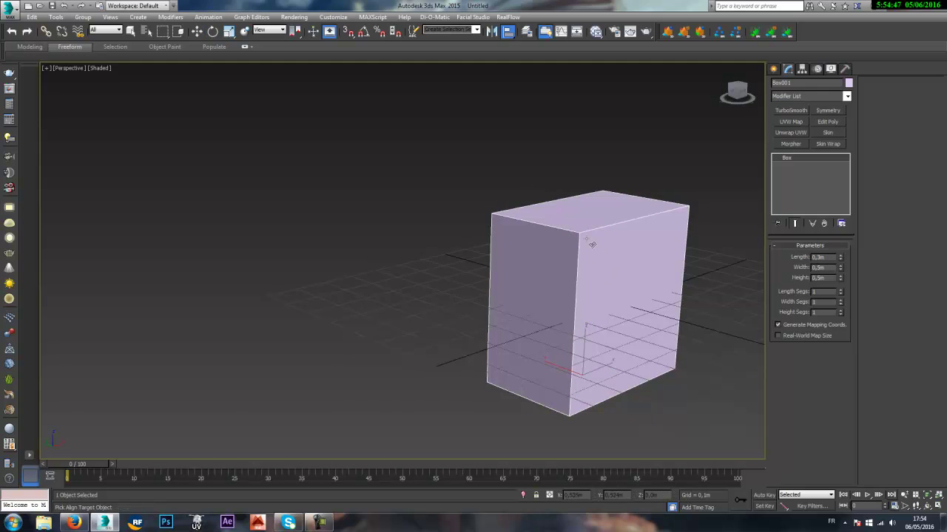
pyautogui.click(591, 244)
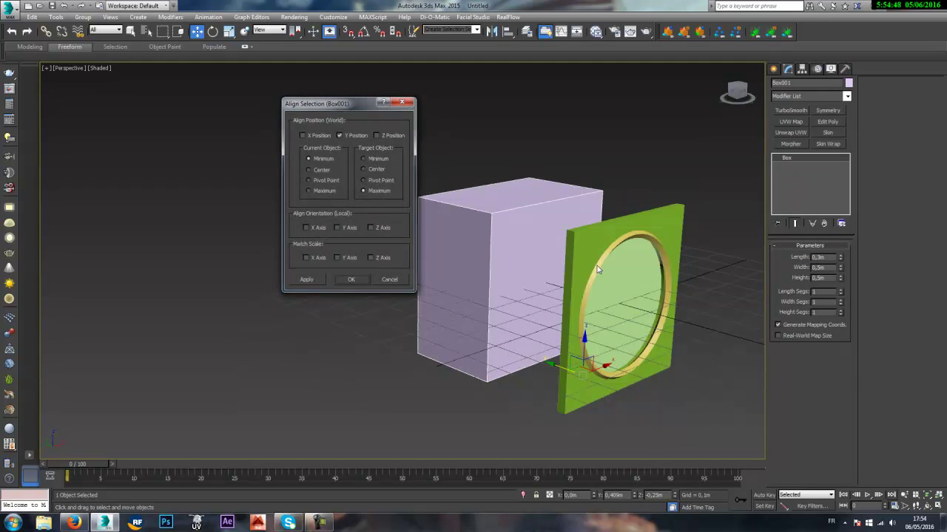
pyautogui.click(394, 279)
# - Align the box's minimum to the square plate's maximum on the Y position, picking the plate in wireframe display
pyautogui.press('F3')
pyautogui.hotkey('alt', 'a')
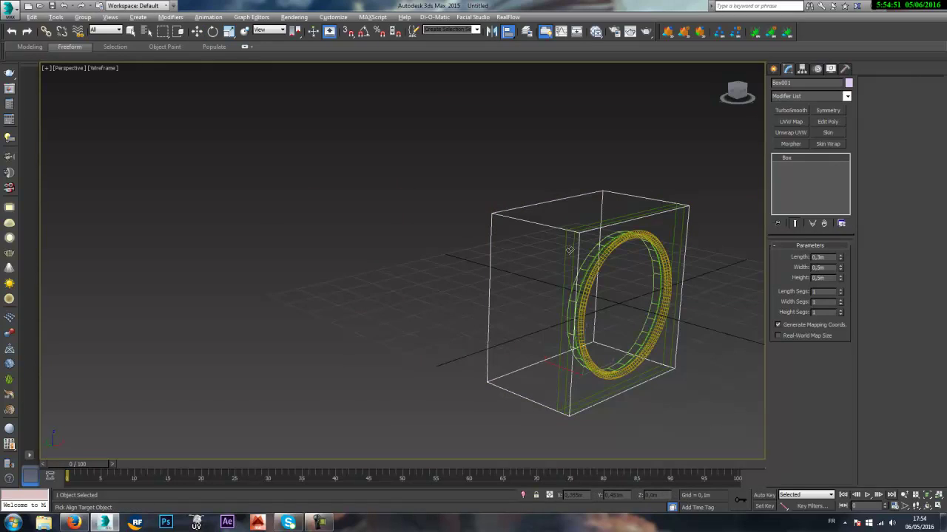
pyautogui.click(567, 247)
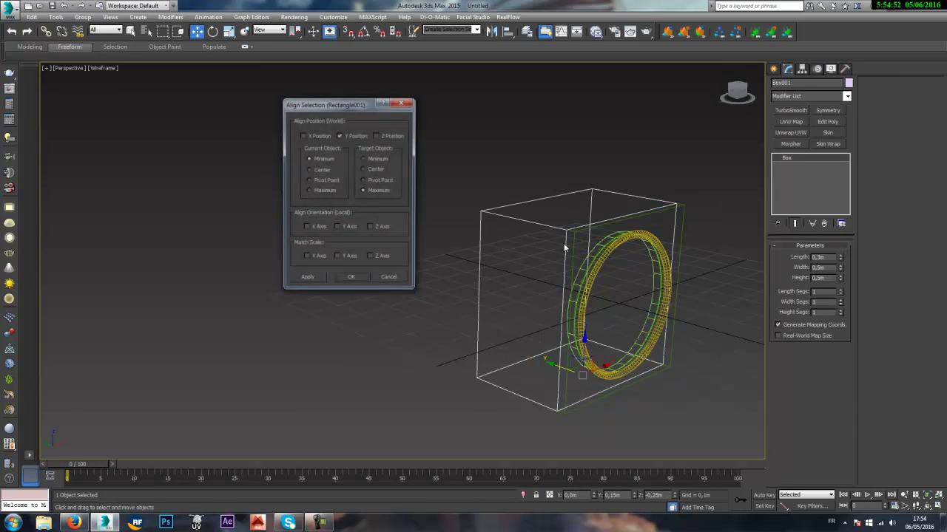
pyautogui.click(365, 279)
pyautogui.press('F3')
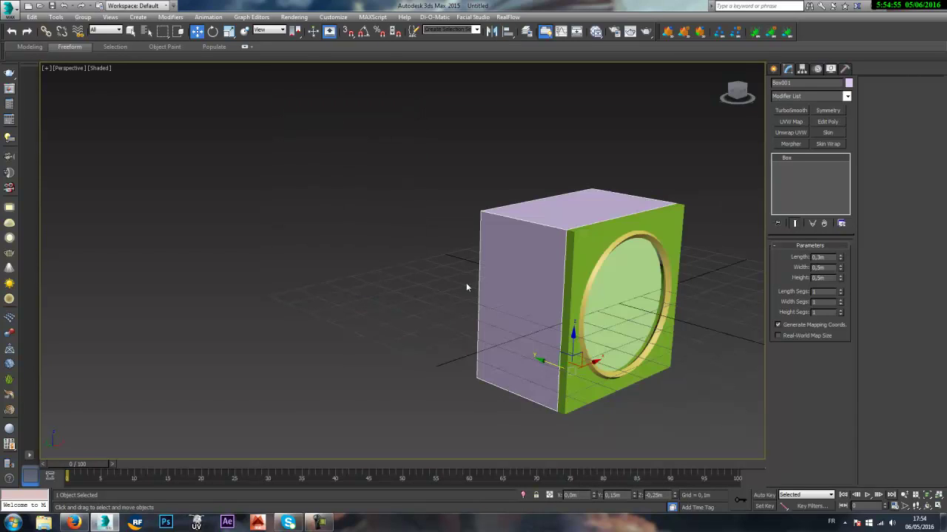
# - Check the joint between the box and the plate from several sides, and convert the box to an Editable Poly
pyautogui.moveTo(527, 273)
pyautogui.keyDown('alt'); pyautogui.mouseDown(button='middle')
pyautogui.moveTo(523, 244)
pyautogui.moveTo(419, 250)
pyautogui.mouseUp(button='middle'); pyautogui.keyUp('alt')
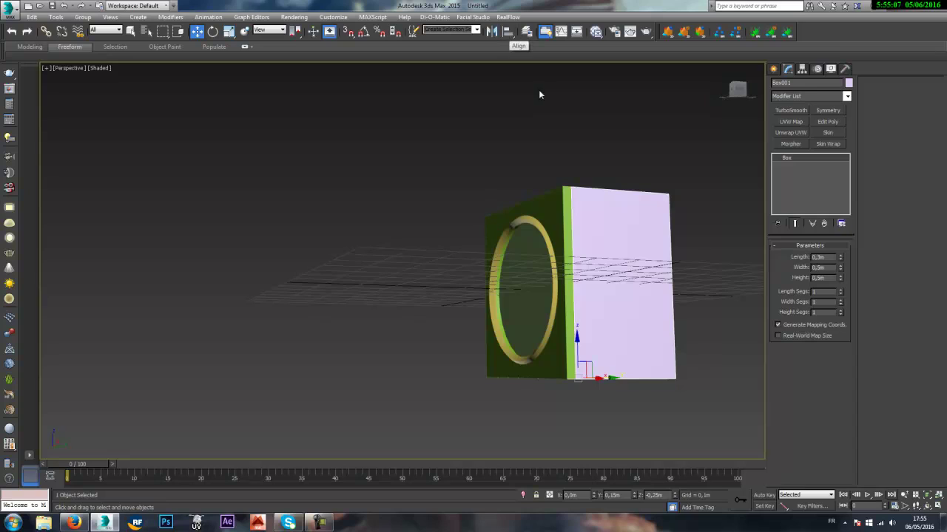
pyautogui.keyDown('alt'); pyautogui.moveTo(560, 212); pyautogui.dragTo(614, 187, button='middle'); pyautogui.keyUp('alt')
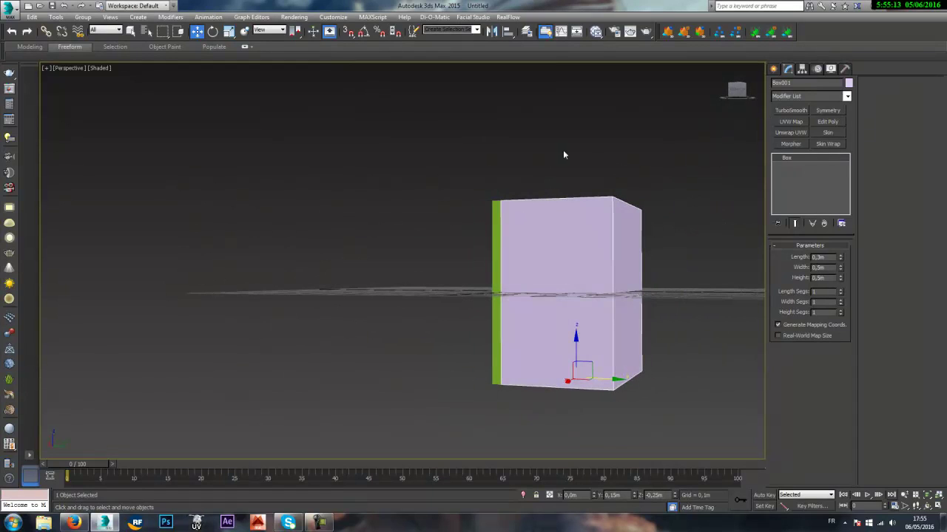
pyautogui.keyDown('alt'); pyautogui.moveTo(501, 202); pyautogui.dragTo(569, 216, button='middle'); pyautogui.keyUp('alt')
pyautogui.rightClick(688, 302)
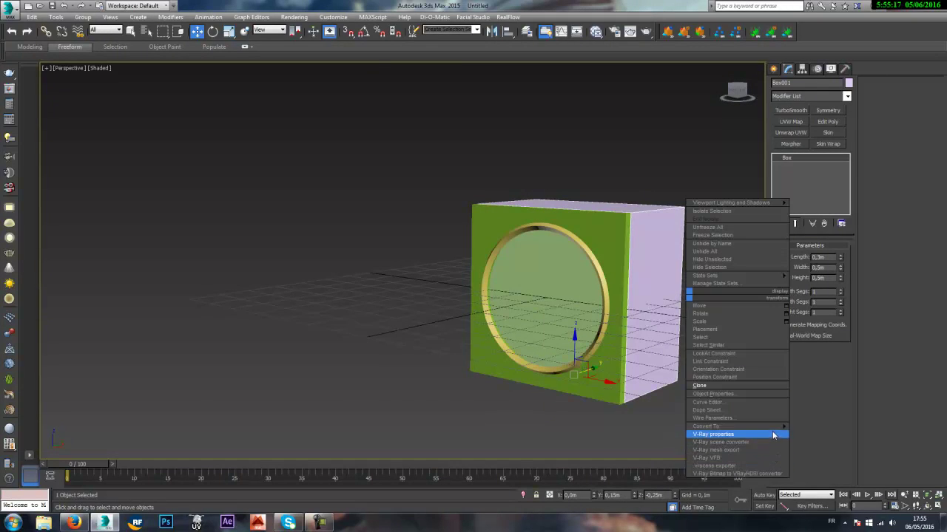
pyautogui.moveTo(777, 426)
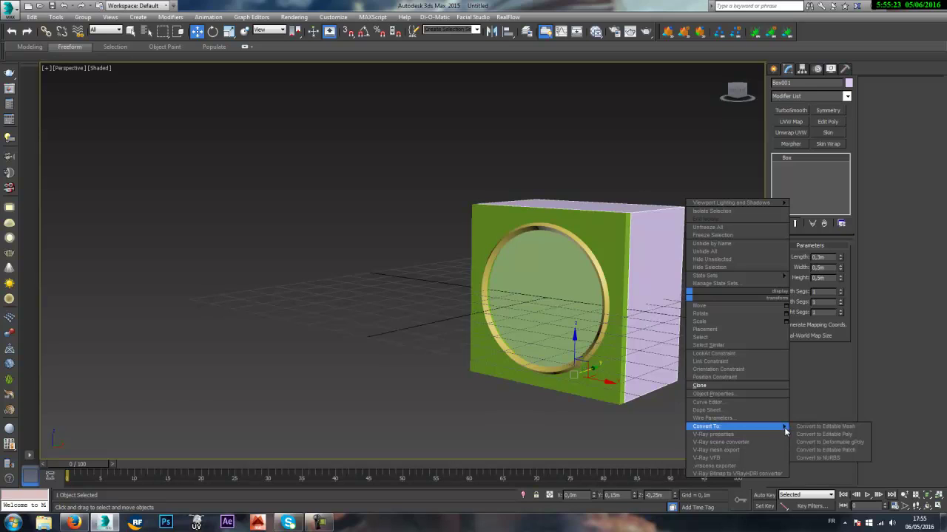
pyautogui.click(827, 434)
# - Inset the box's bottom polygon to leave a wide border, and delete the inner polygon to open the bottom
pyautogui.keyDown('alt'); pyautogui.moveTo(547, 264); pyautogui.dragTo(726, 262, button='middle'); pyautogui.keyUp('alt')
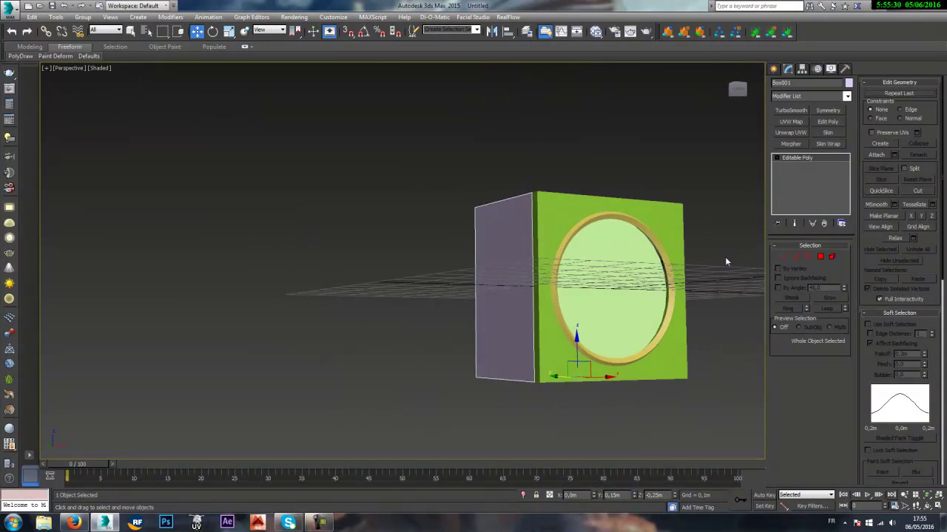
pyautogui.click(820, 256)
pyautogui.keyDown('alt'); pyautogui.moveTo(518, 244); pyautogui.dragTo(625, 273, button='middle'); pyautogui.keyUp('alt')
pyautogui.scroll(3, 568, 268)
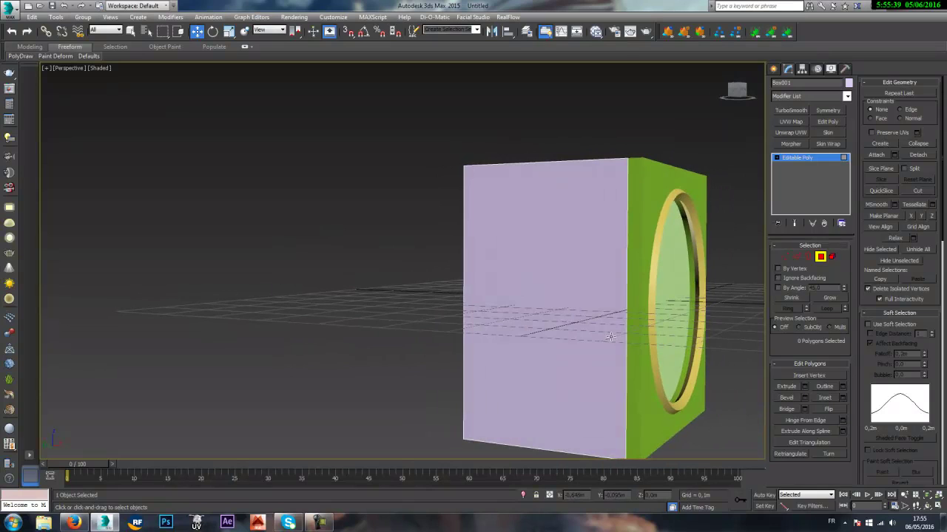
pyautogui.keyDown('alt'); pyautogui.moveTo(610, 336); pyautogui.dragTo(619, 272, button='middle'); pyautogui.keyUp('alt')
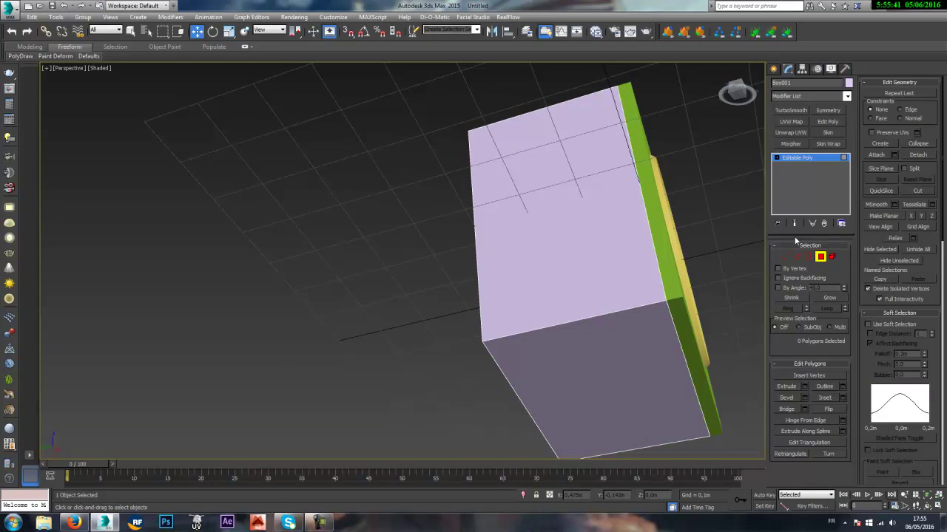
pyautogui.click(647, 356)
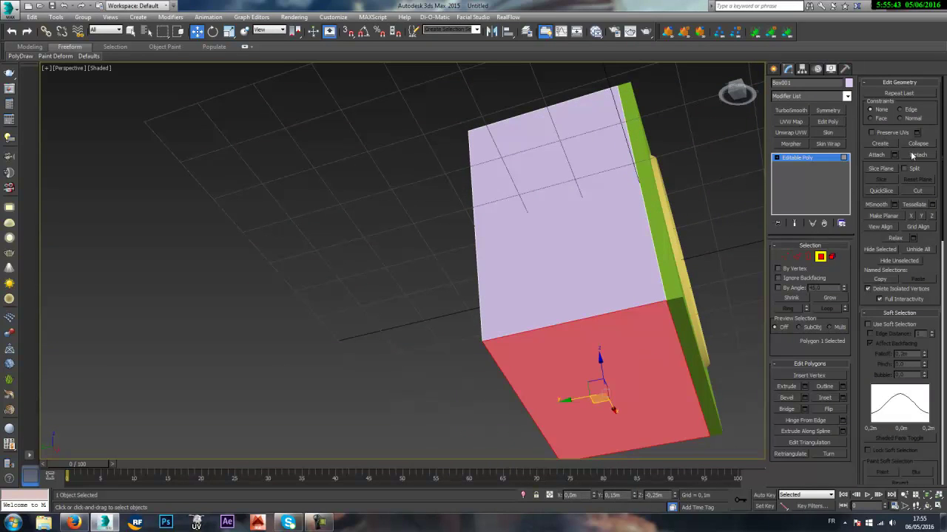
pyautogui.click(843, 398)
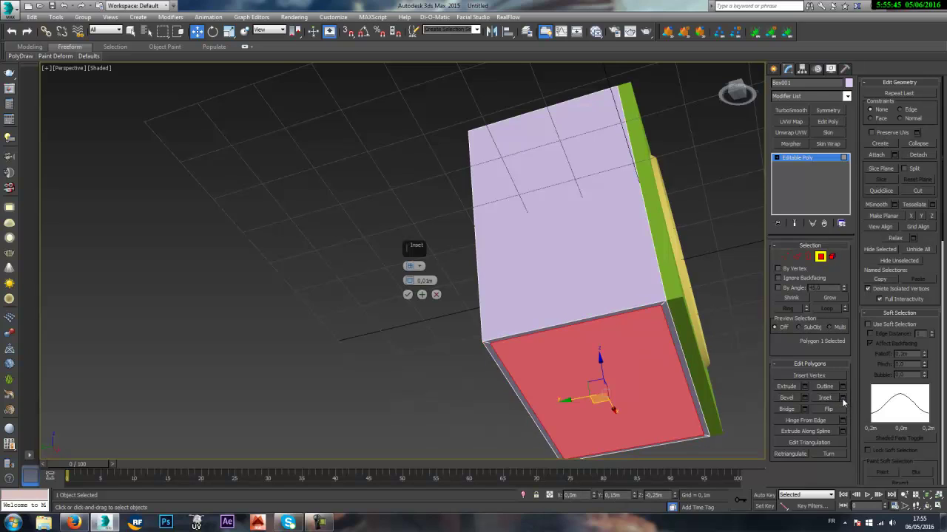
pyautogui.moveTo(412, 281); pyautogui.dragTo(412, 267)
pyautogui.click(408, 295)
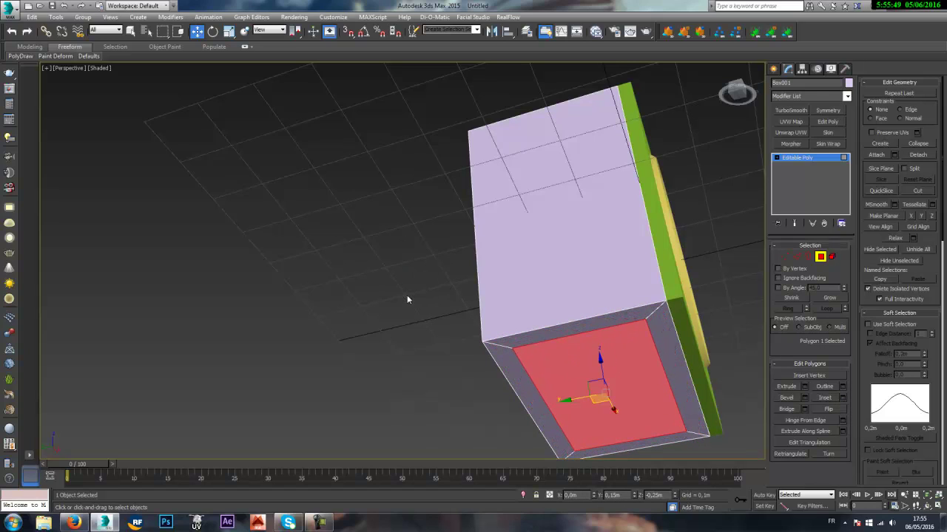
pyautogui.moveTo(407, 298); pyautogui.dragTo(434, 242, button='middle')
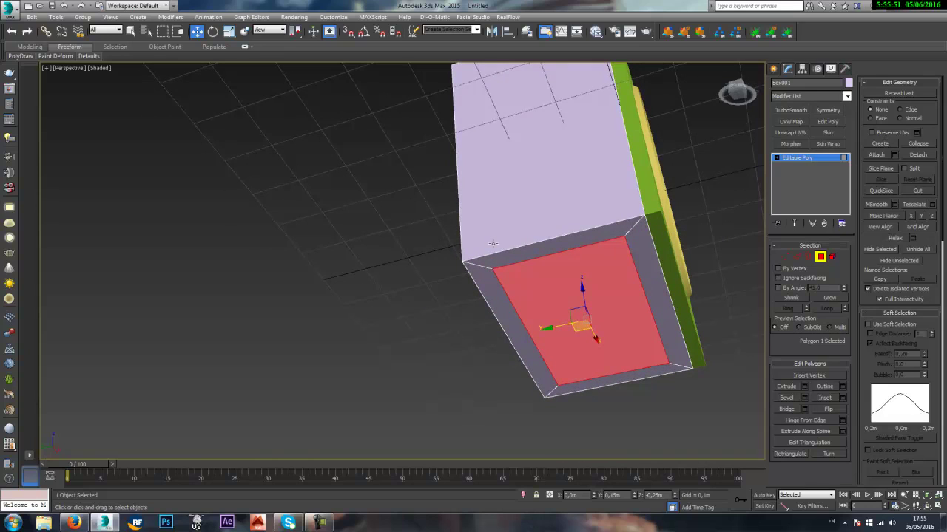
pyautogui.press('Delete')
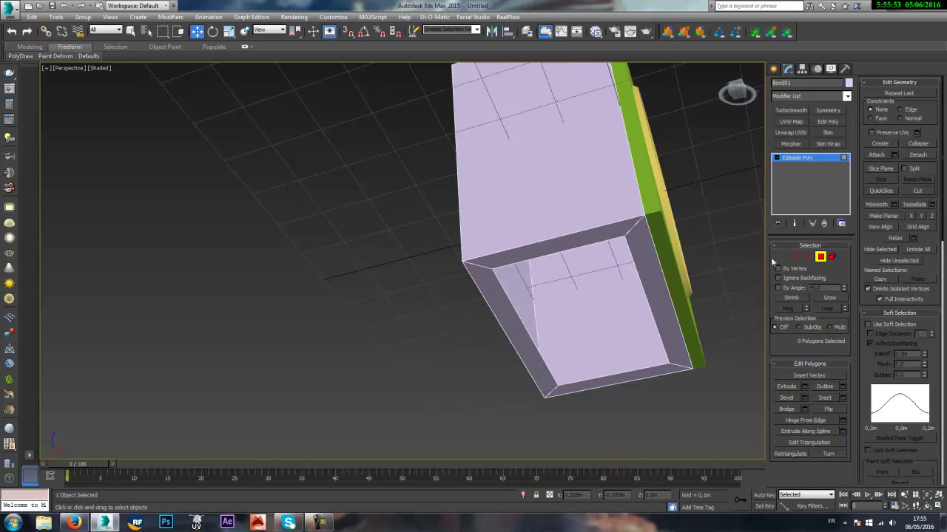
# - Raise the border of the bottom opening along Z to about 0.059 m inside the box, and leave sub-object editing
pyautogui.click(808, 256)
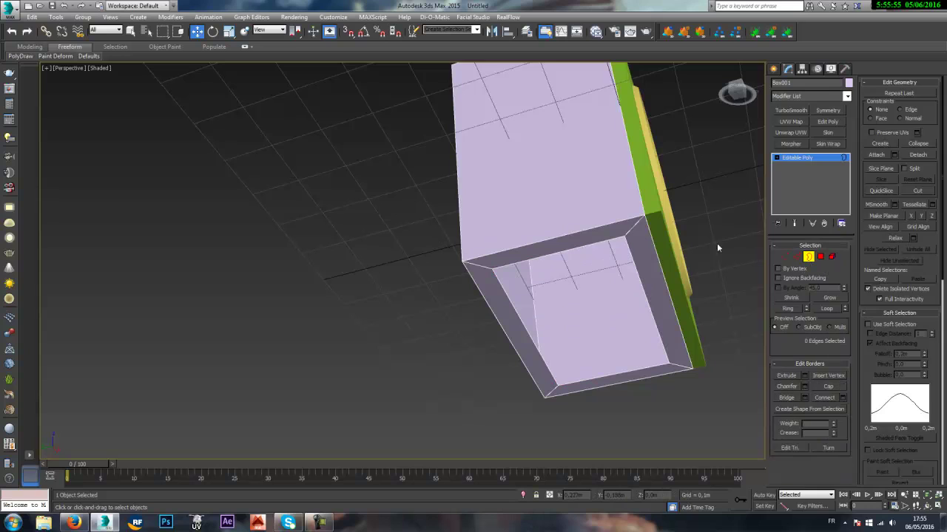
pyautogui.click(587, 244)
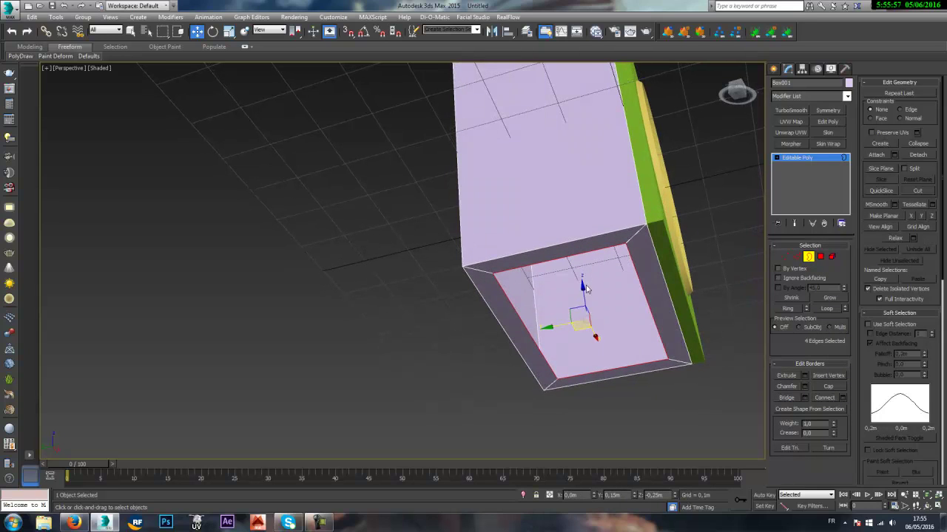
pyautogui.moveTo(582, 287); pyautogui.dragTo(562, 155)
pyautogui.keyDown('alt'); pyautogui.moveTo(621, 224); pyautogui.dragTo(590, 223, button='middle'); pyautogui.keyUp('alt')
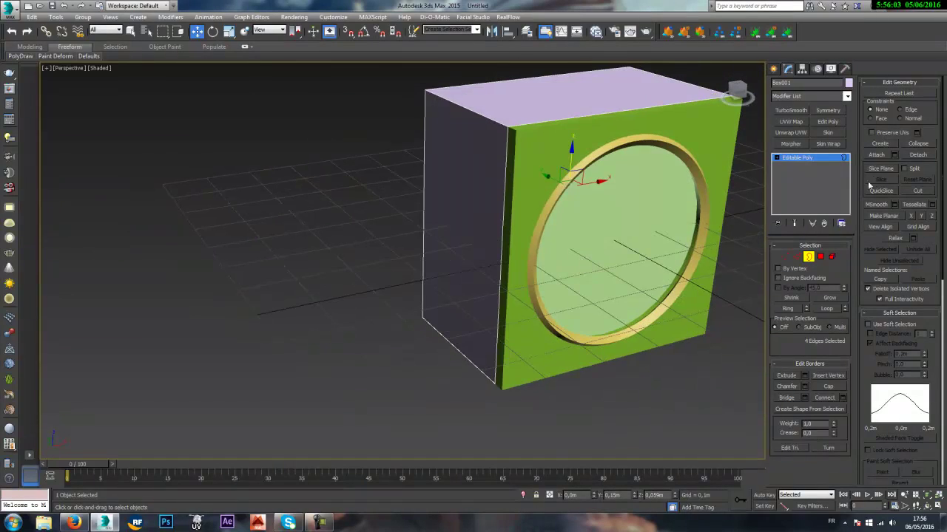
pyautogui.click(822, 158)
# - Start a Line spline in the front view and turn on 3D snapping with only the Vertex snap option enabled
pyautogui.keyDown('alt'); pyautogui.moveTo(520, 168); pyautogui.dragTo(471, 264, button='middle'); pyautogui.keyUp('alt')
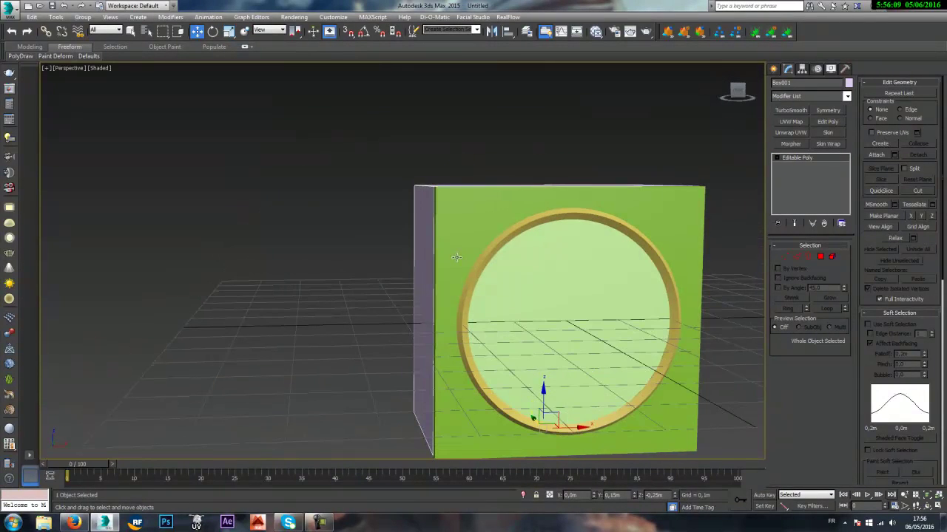
pyautogui.press('f')
pyautogui.moveTo(509, 218); pyautogui.dragTo(490, 351, button='middle')
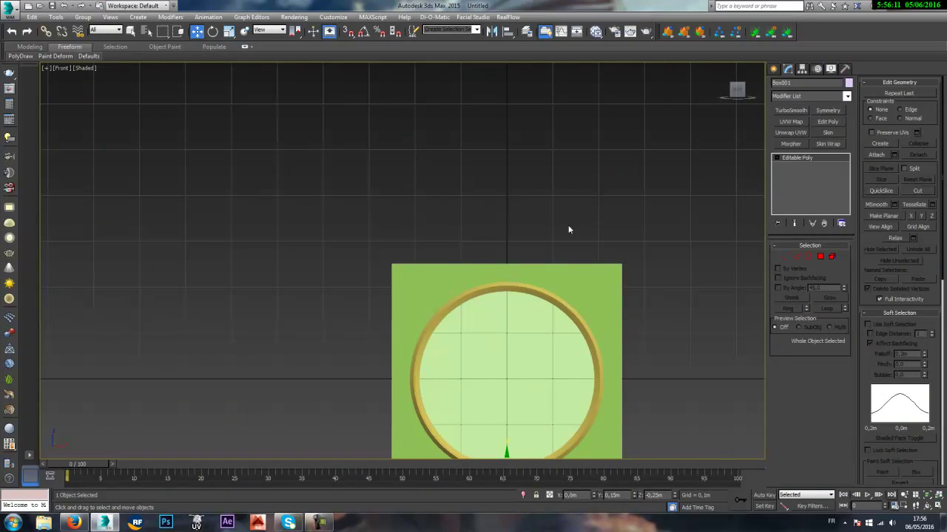
pyautogui.click(772, 69)
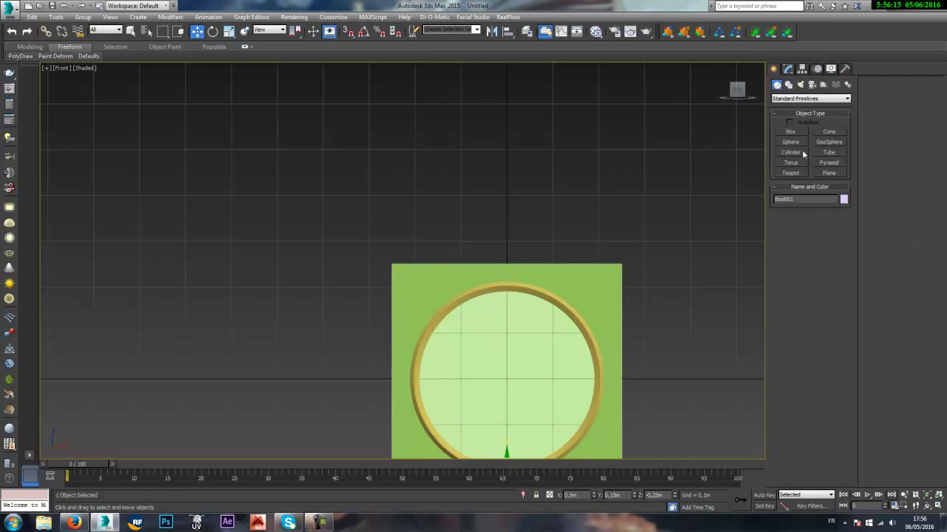
pyautogui.click(788, 85)
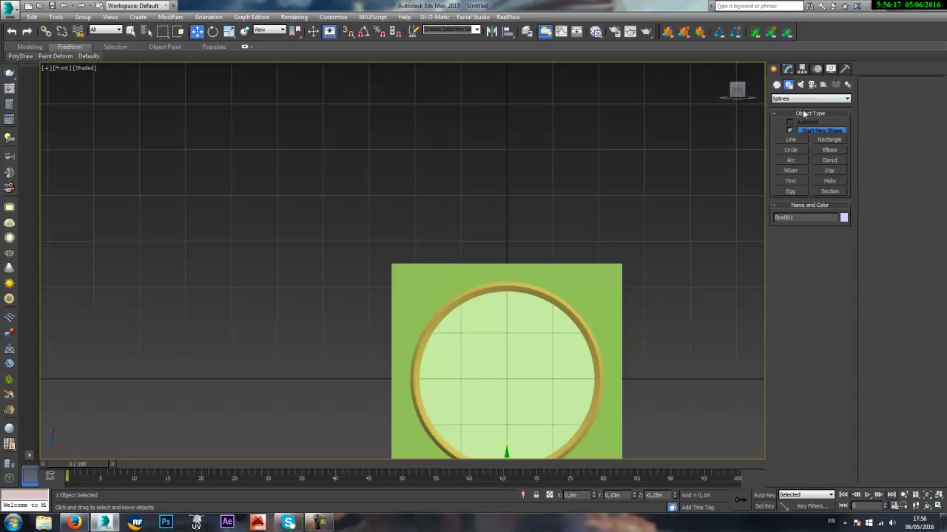
pyautogui.click(791, 140)
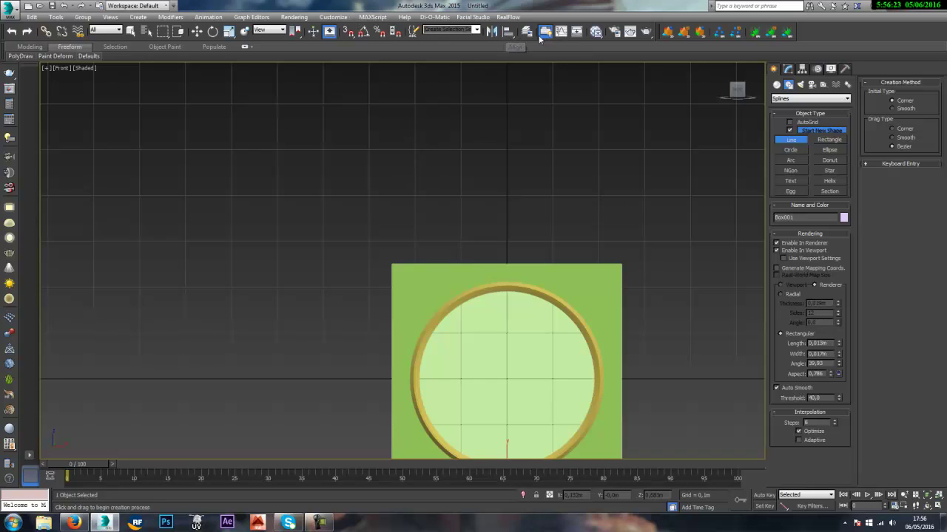
pyautogui.rightClick(350, 34)
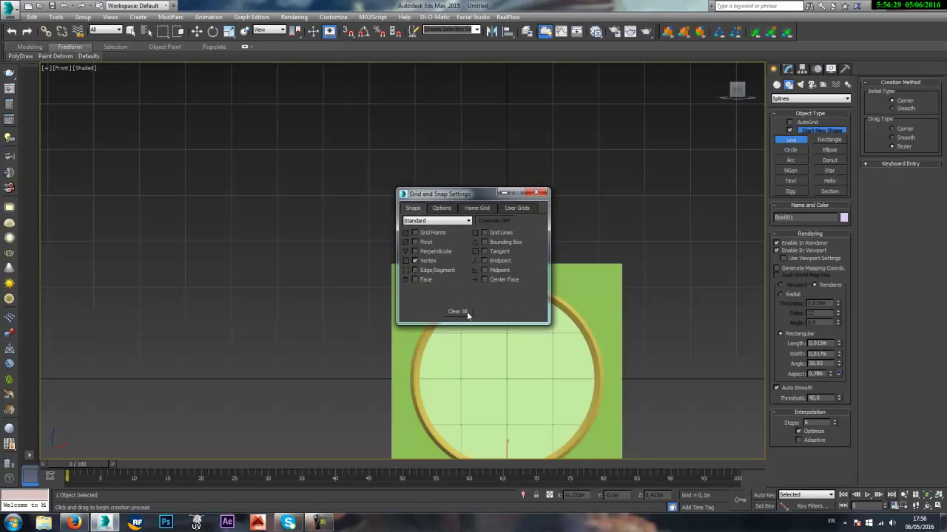
pyautogui.click(536, 193)
pyautogui.click(348, 32)
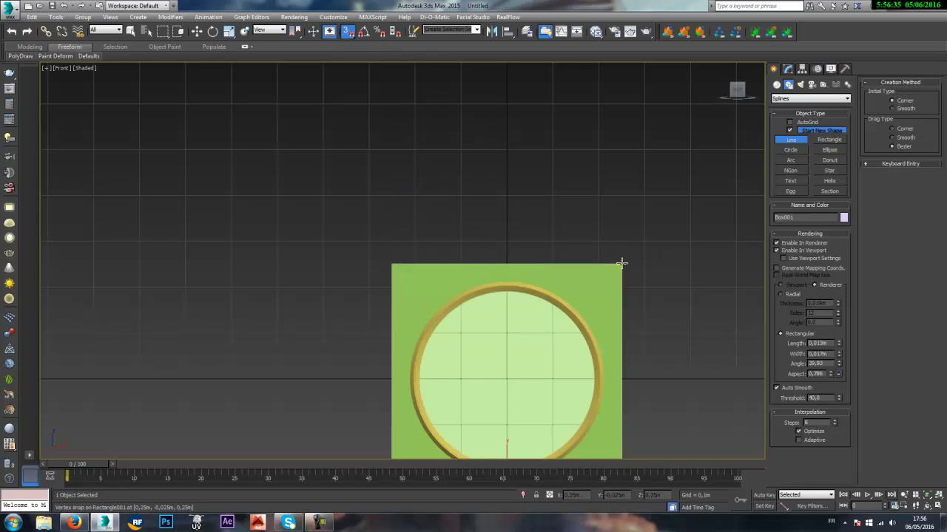
# - Draw a closed triangular spline from the plate's two upper corners to a centered apex at about Z 0.504 m
pyautogui.click(392, 265)
pyautogui.click(624, 264)
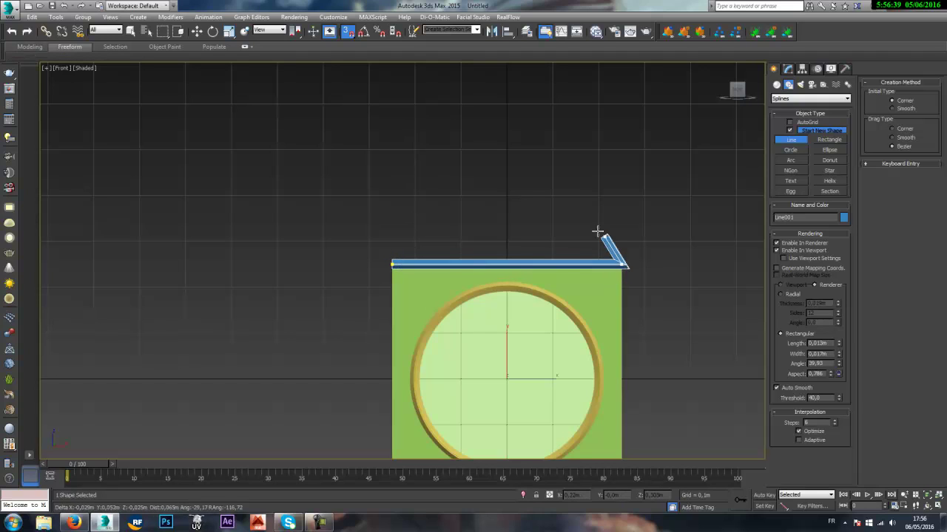
pyautogui.click(507, 144)
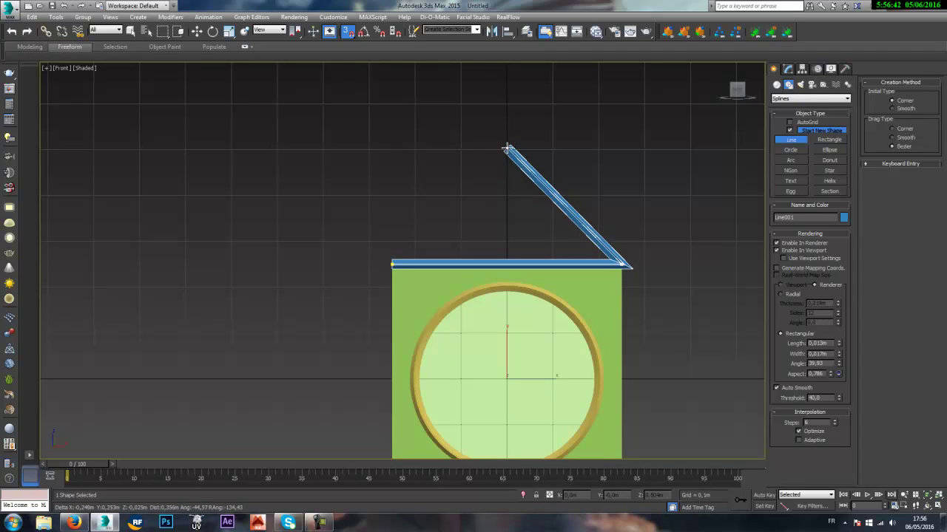
pyautogui.click(393, 262)
pyautogui.click(451, 294)
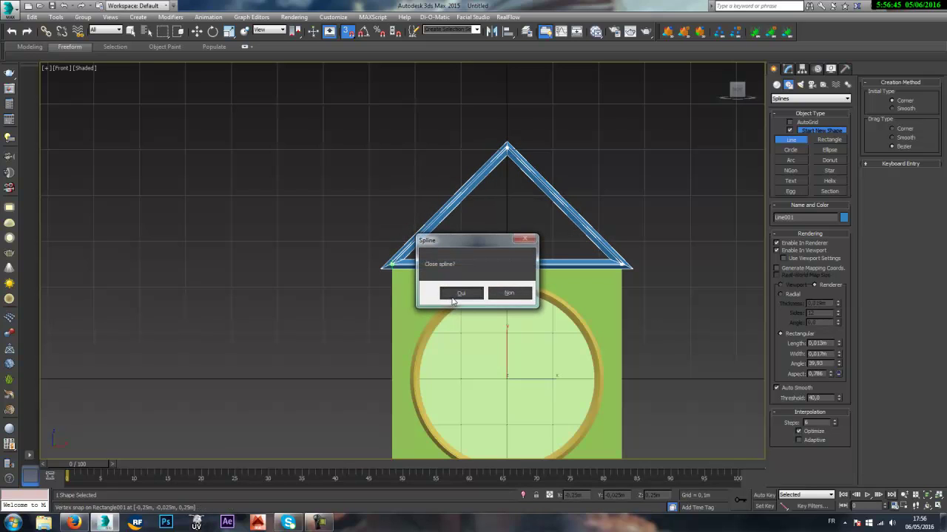
# - In the left view, enter the triangular spline's Vertex level and select all three of its vertices
pyautogui.press('p')
pyautogui.keyDown('alt'); pyautogui.moveTo(439, 274); pyautogui.dragTo(549, 268, button='middle'); pyautogui.keyUp('alt')
pyautogui.press('l')
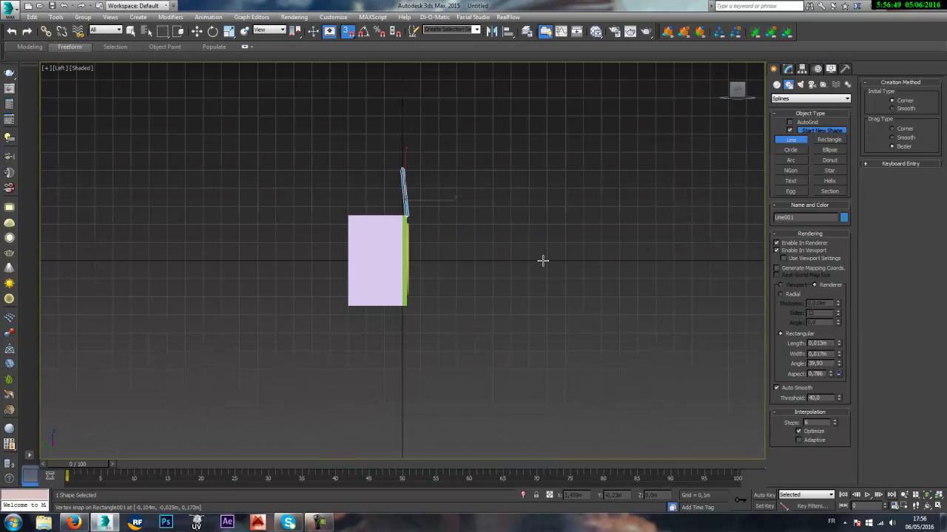
pyautogui.scroll(3, 466, 215)
pyautogui.scroll(1, 466, 219)
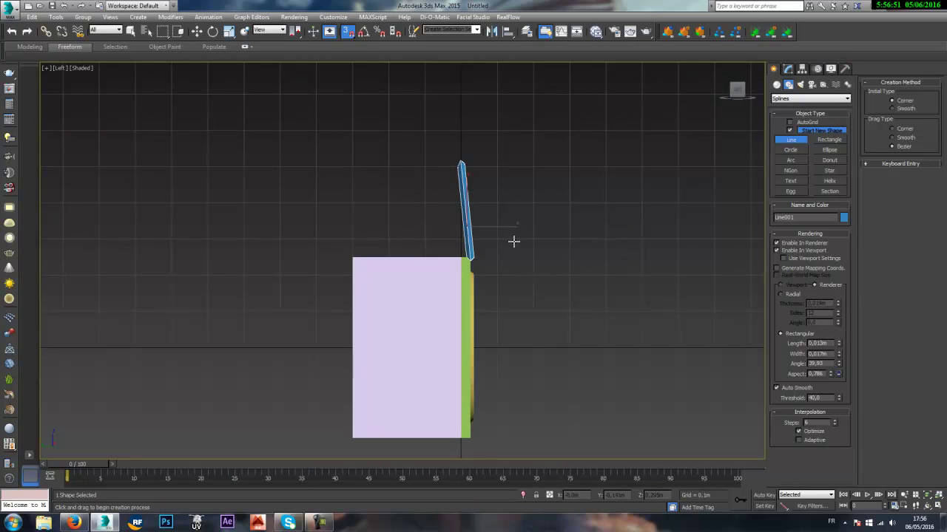
pyautogui.scroll(1, 514, 241)
pyautogui.press('w')
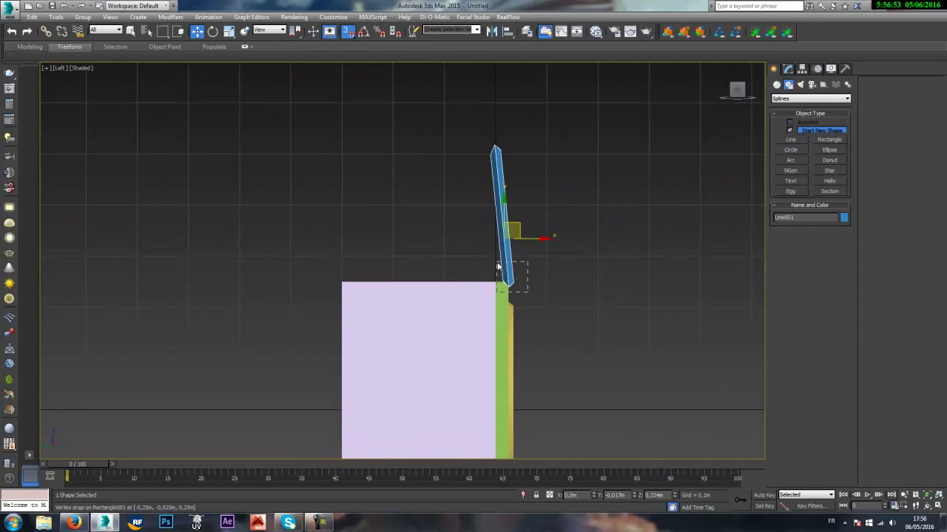
pyautogui.moveTo(498, 267); pyautogui.dragTo(499, 267)
pyautogui.moveTo(564, 185); pyautogui.dragTo(431, 187)
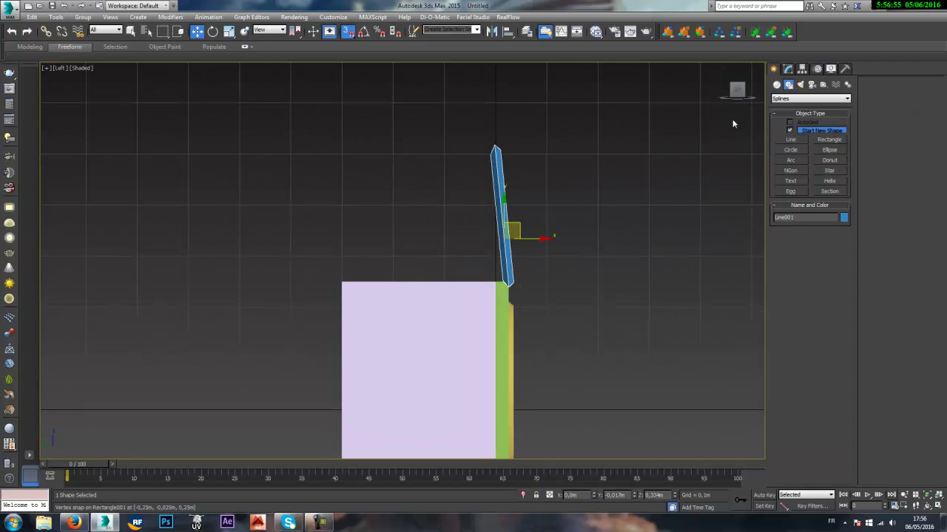
pyautogui.click(788, 69)
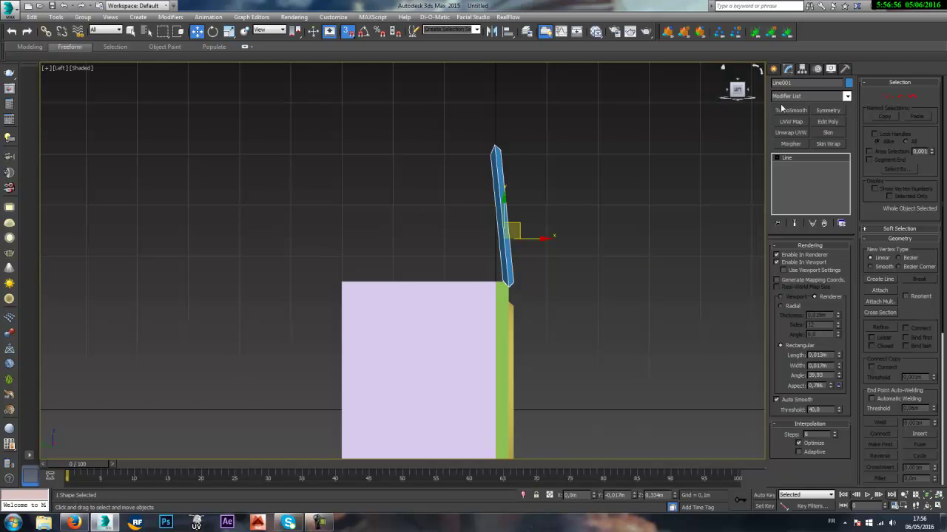
pyautogui.click(888, 96)
pyautogui.moveTo(528, 290); pyautogui.dragTo(528, 291)
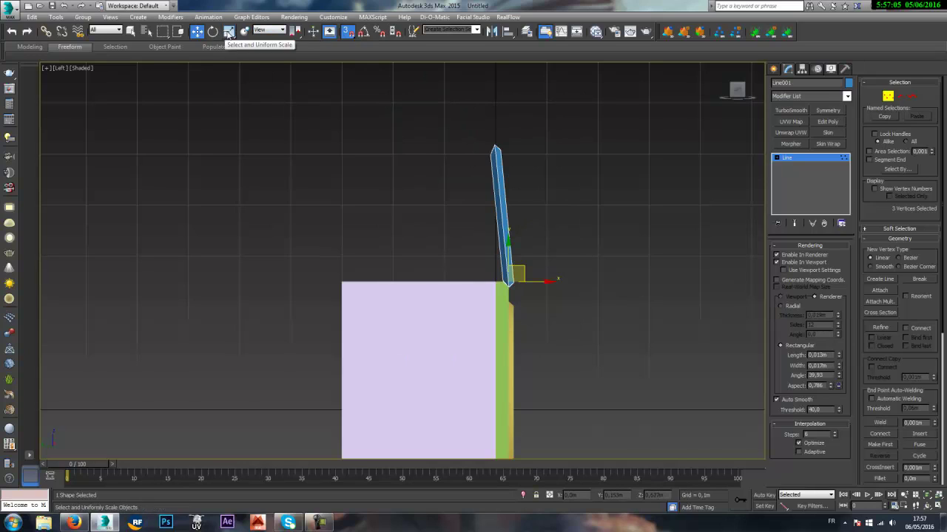
# - Flatten the three vertices into one vertical plane by non-uniform scaling about the transform coordinate center, and leave sub-object editing
pyautogui.moveTo(229, 31); pyautogui.dragTo(229, 63)
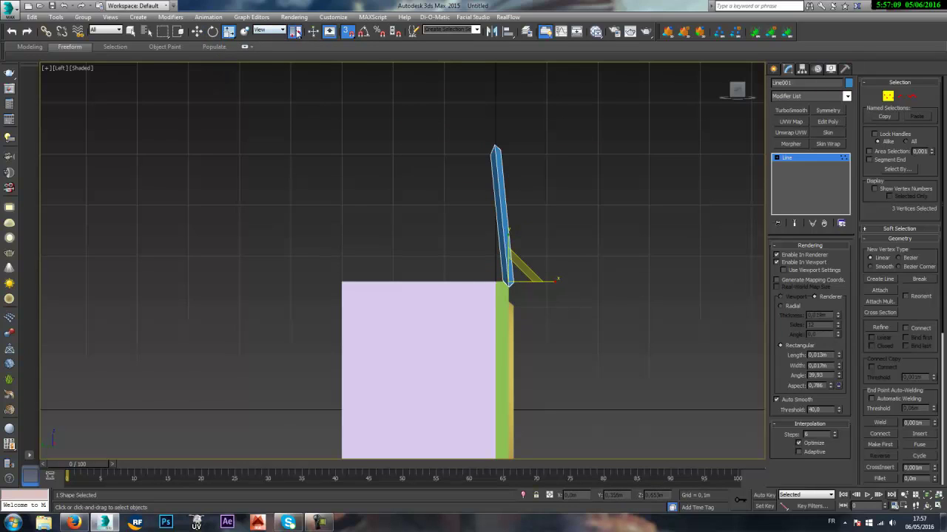
pyautogui.moveTo(295, 32); pyautogui.dragTo(295, 79)
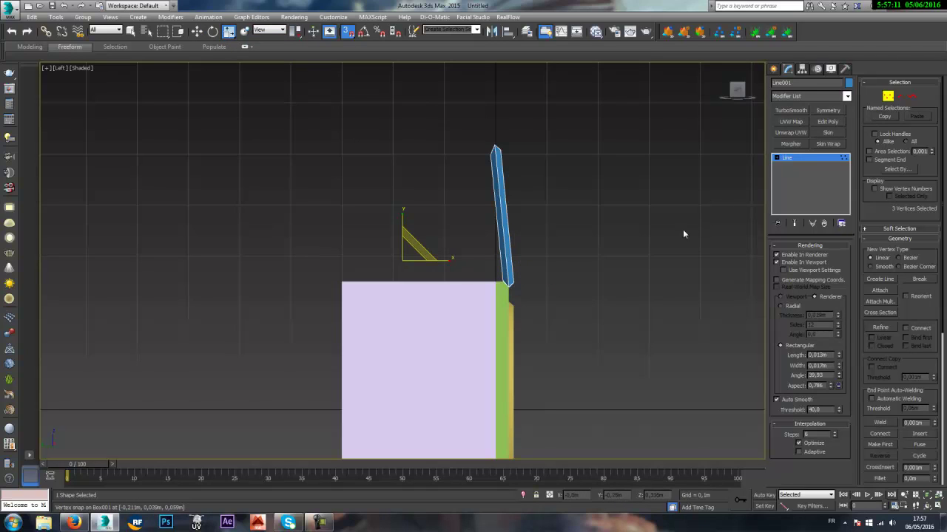
pyautogui.moveTo(612, 128); pyautogui.dragTo(379, 373)
pyautogui.scroll(-3, 473, 261)
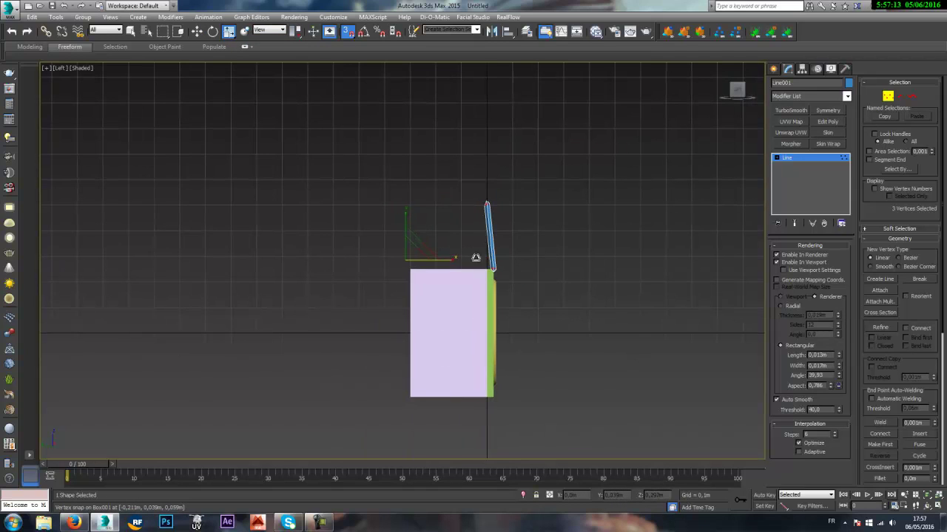
pyautogui.moveTo(448, 264); pyautogui.dragTo(599, 299)
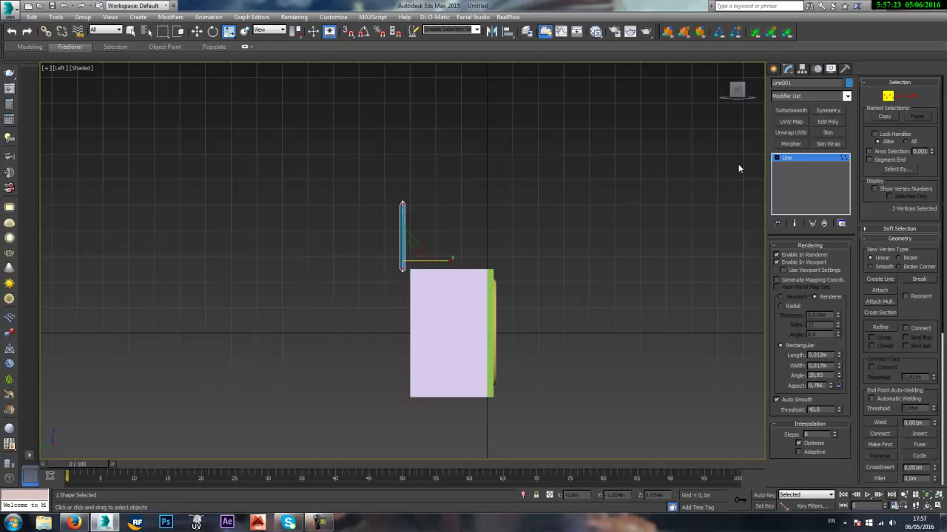
pyautogui.click(784, 163)
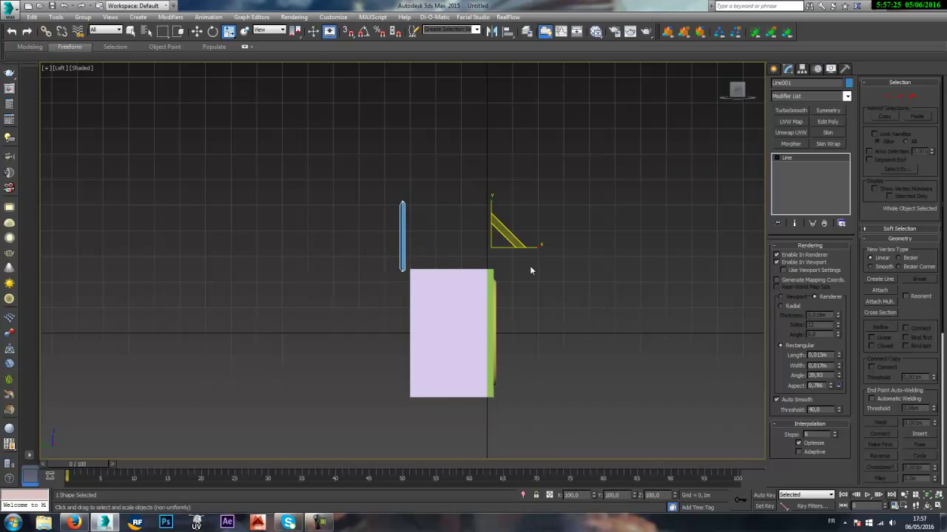
# - Disable Enable In Viewport and Enable In Renderer for the triangular spline in the perspective view
pyautogui.press('p')
pyautogui.keyDown('alt'); pyautogui.moveTo(562, 252); pyautogui.dragTo(538, 286, button='middle'); pyautogui.keyUp('alt')
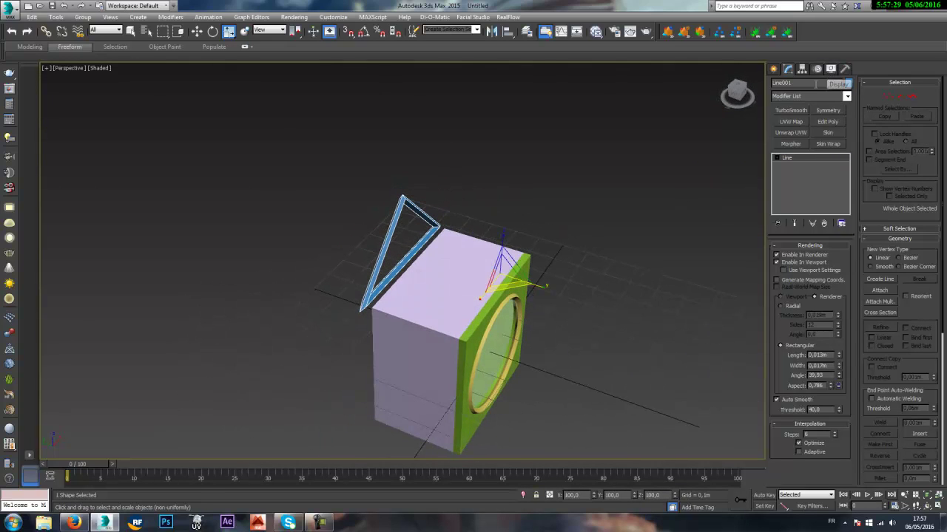
pyautogui.keyDown('alt'); pyautogui.moveTo(474, 279); pyautogui.dragTo(491, 248, button='middle'); pyautogui.keyUp('alt')
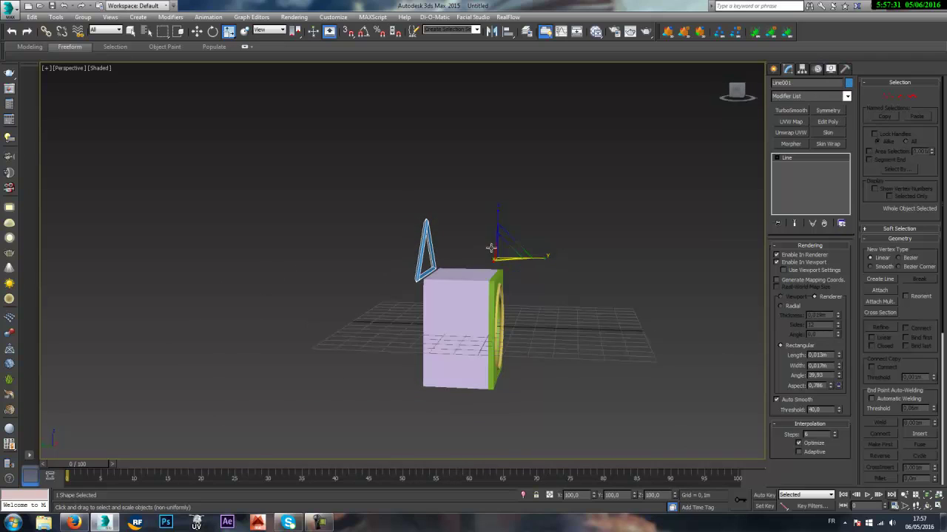
pyautogui.click(817, 263)
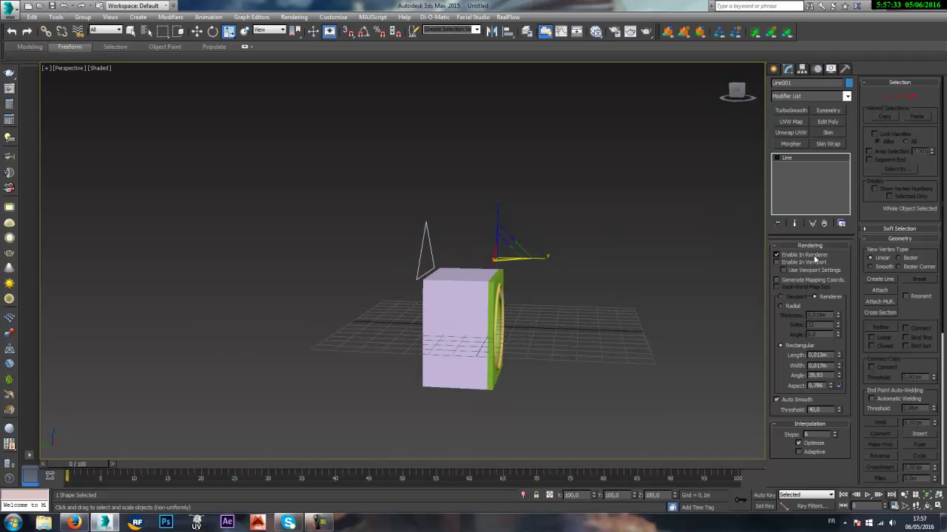
# - At Spline level, set the whole triangle's Y position to 0.0 m, keep its original height, and leave sub-object editing
pyautogui.click(912, 97)
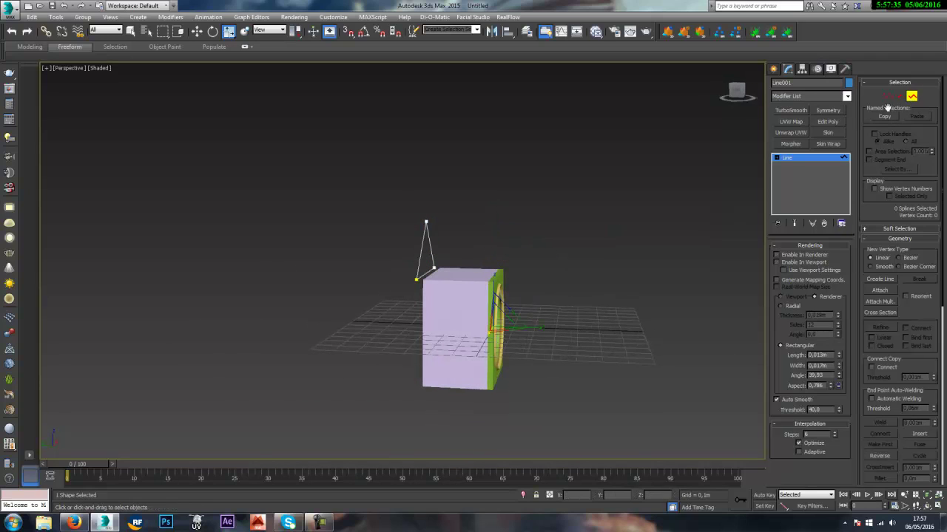
pyautogui.click(427, 244)
pyautogui.press('w')
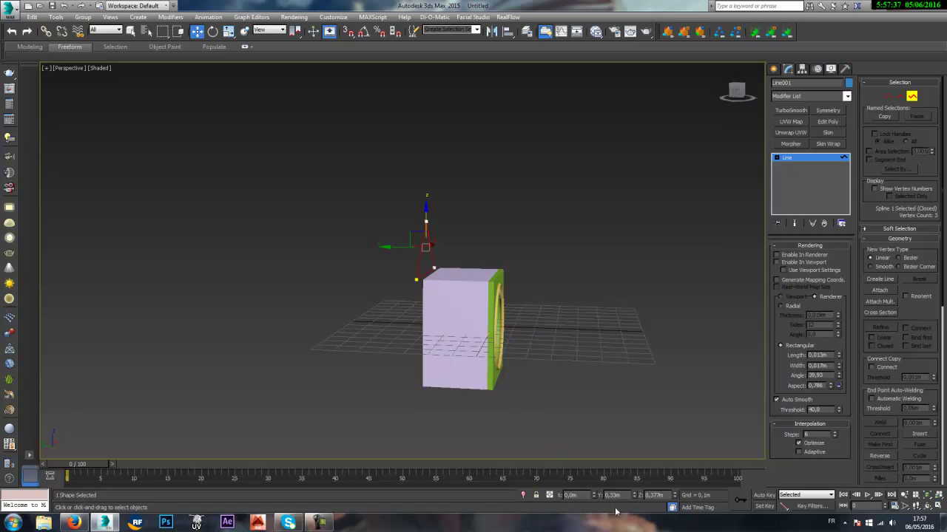
pyautogui.rightClick(674, 496)
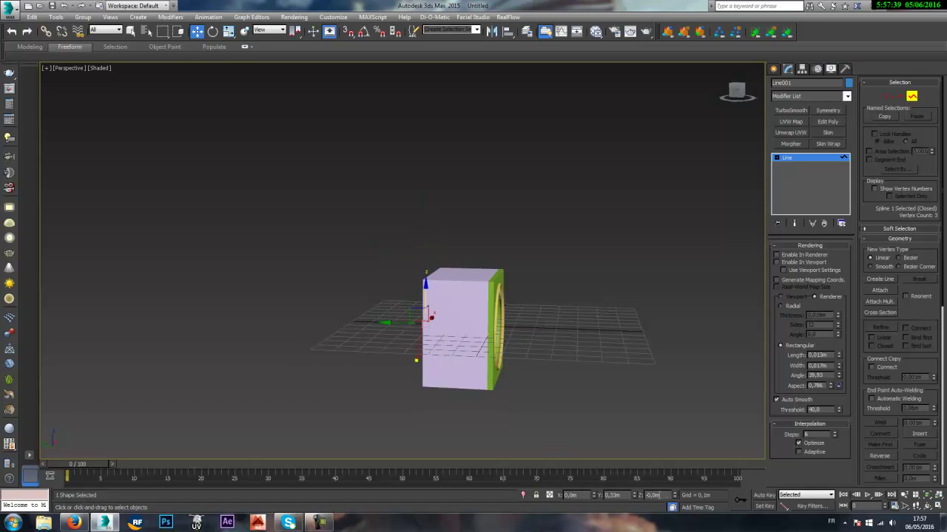
pyautogui.hotkey('ctrl', 'z')
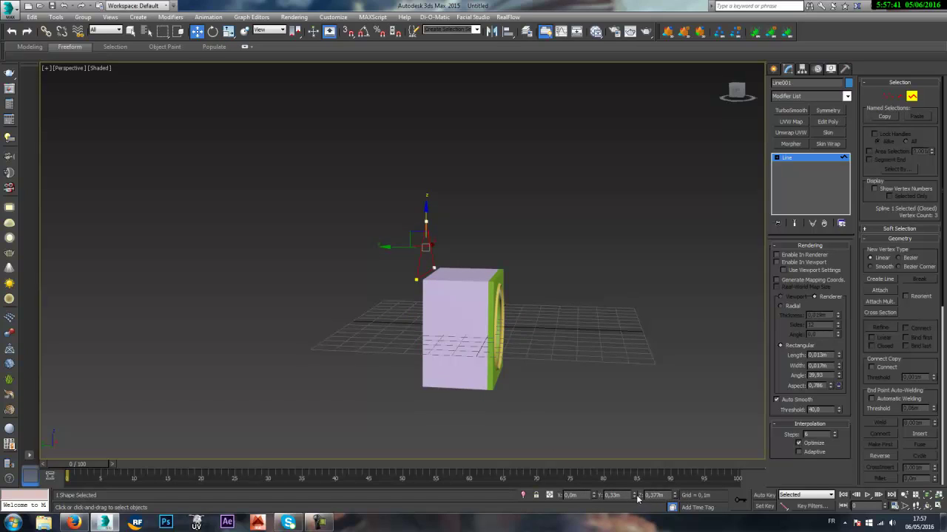
pyautogui.rightClick(636, 497)
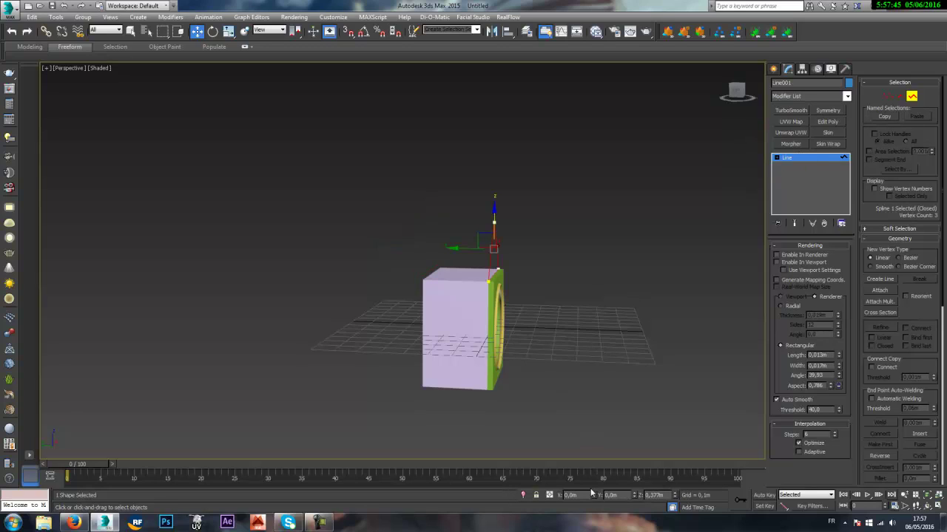
pyautogui.click(800, 162)
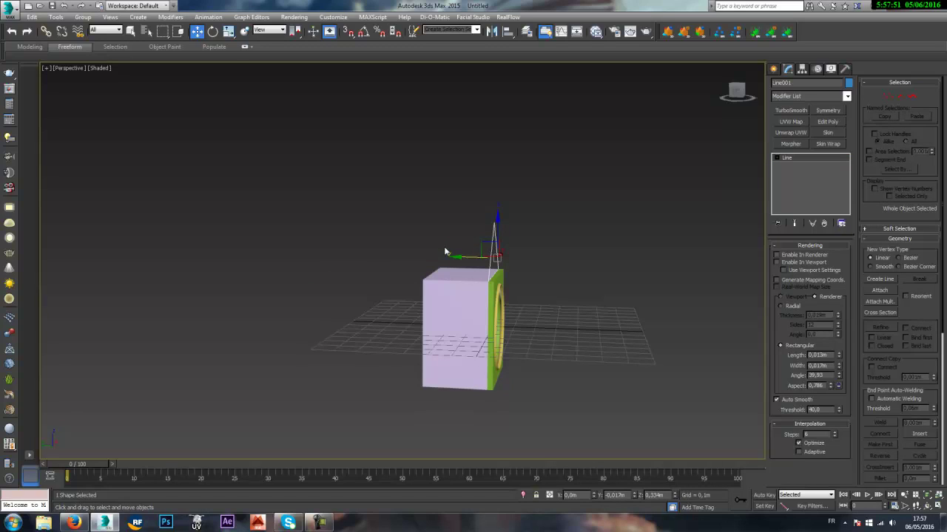
# - At Vertex level, select only the triangle's two base vertices and activate non-uniform scaling
pyautogui.keyDown('alt'); pyautogui.moveTo(511, 235); pyautogui.dragTo(423, 227); pyautogui.keyUp('alt')
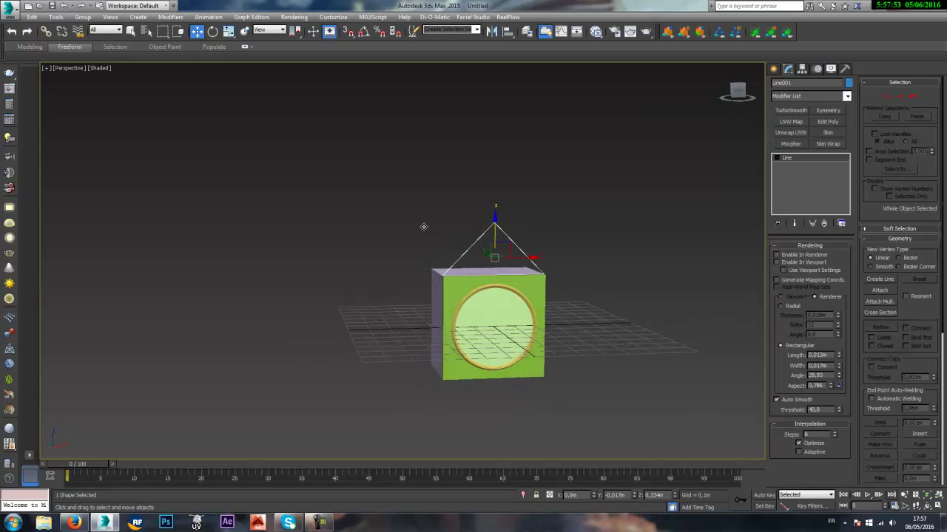
pyautogui.keyDown('alt'); pyautogui.moveTo(423, 226); pyautogui.dragTo(411, 233, button='middle'); pyautogui.keyUp('alt')
pyautogui.scroll(4, 469, 266)
pyautogui.moveTo(473, 267)
pyautogui.keyDown('alt'); pyautogui.mouseDown(button='middle')
pyautogui.moveTo(524, 261)
pyautogui.moveTo(475, 266)
pyautogui.mouseUp(button='middle'); pyautogui.keyUp('alt')
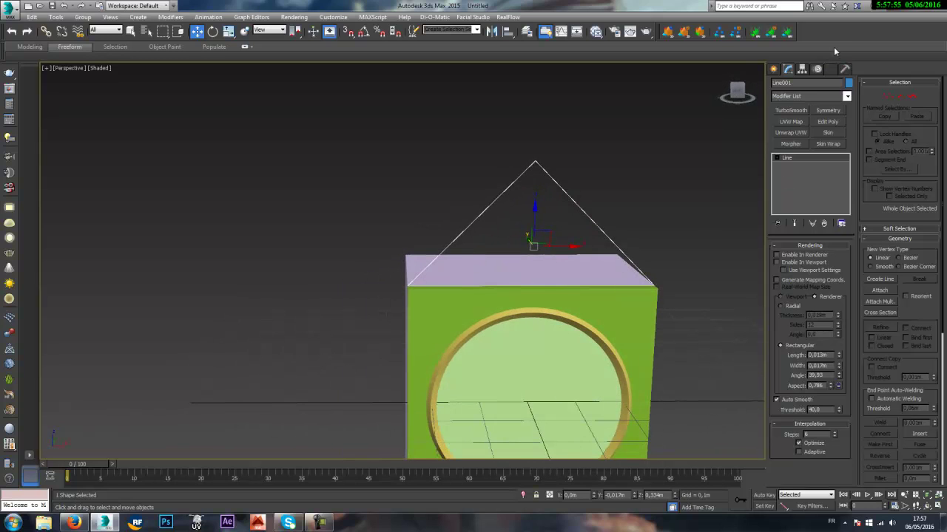
pyautogui.click(887, 97)
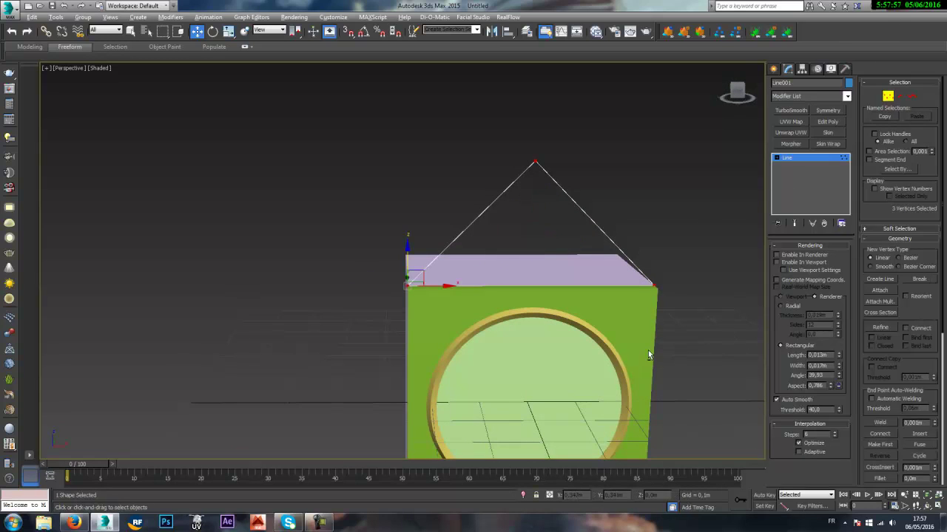
pyautogui.keyDown('alt'); pyautogui.moveTo(635, 330); pyautogui.dragTo(663, 326, button='middle'); pyautogui.keyUp('alt')
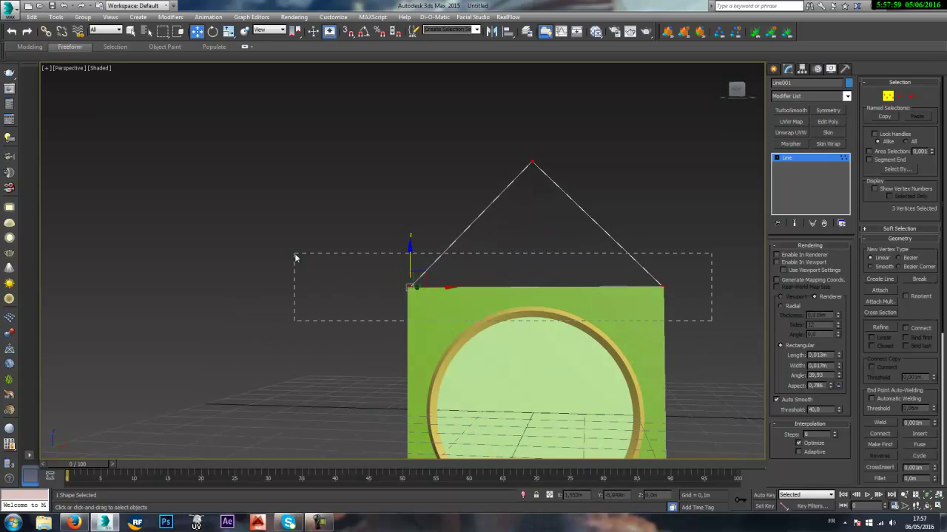
pyautogui.moveTo(295, 258); pyautogui.dragTo(296, 258)
pyautogui.scroll(-3, 547, 255)
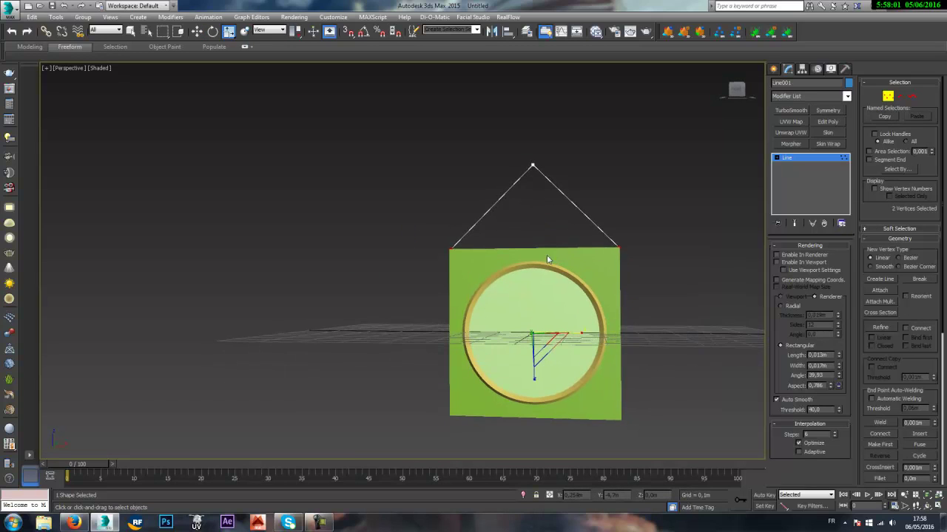
# - Bring the two base vertices closer together by scaling them to about 79% along X about their selection center
pyautogui.keyDown('alt'); pyautogui.moveTo(567, 258); pyautogui.dragTo(586, 278, button='middle'); pyautogui.keyUp('alt')
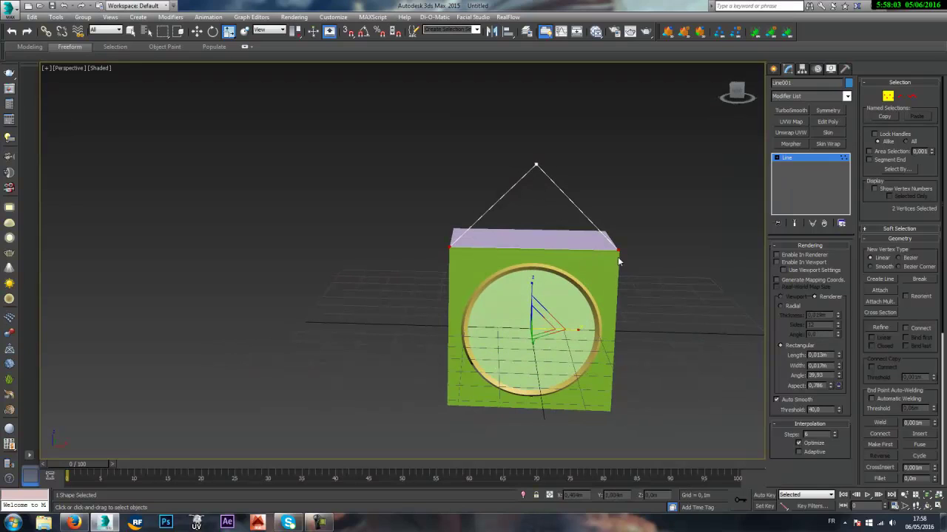
pyautogui.moveTo(453, 255); pyautogui.dragTo(318, 228)
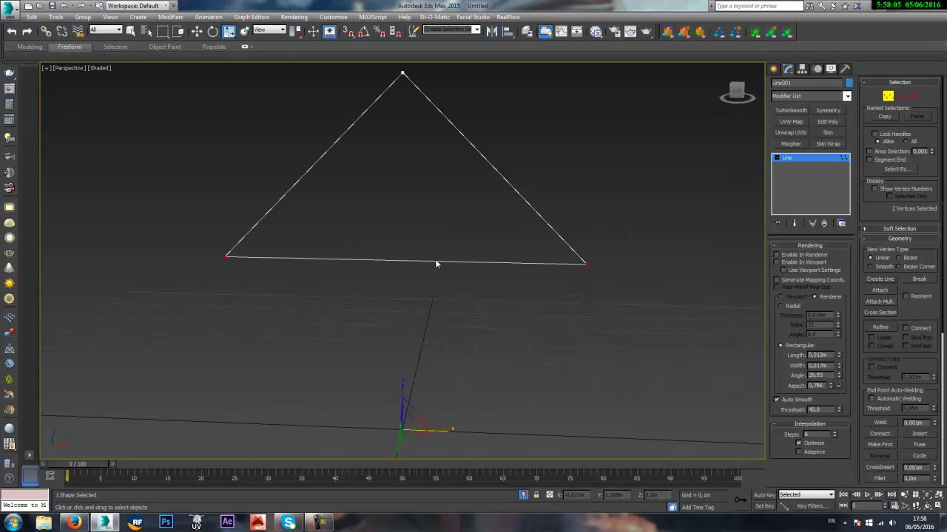
pyautogui.scroll(-3, 436, 264)
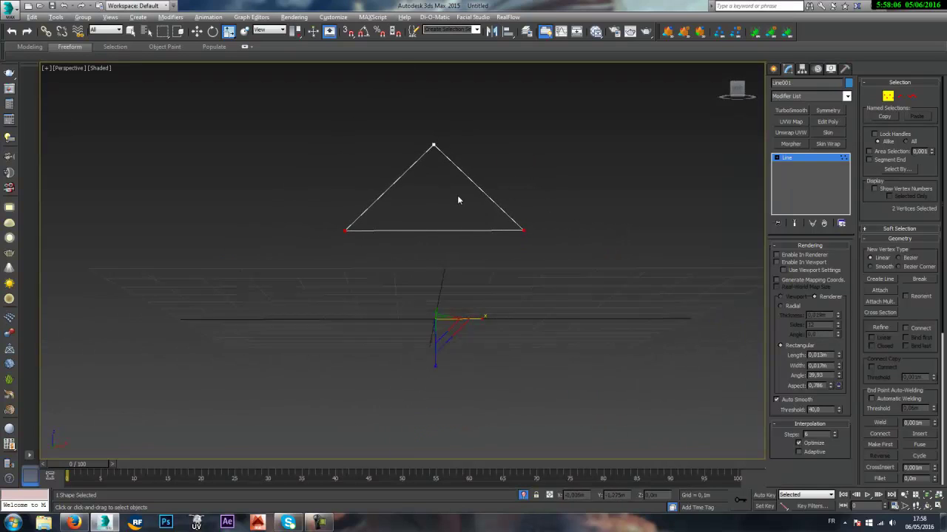
pyautogui.click(810, 159)
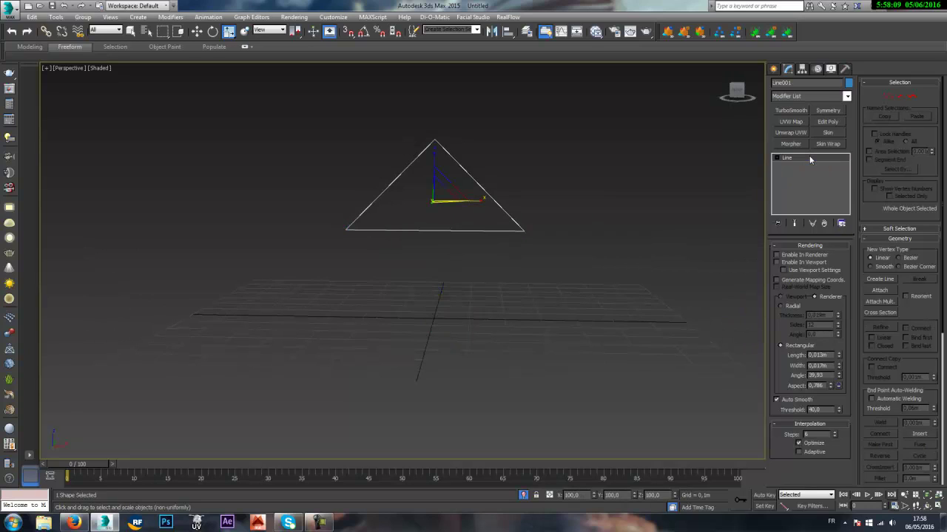
pyautogui.click(886, 96)
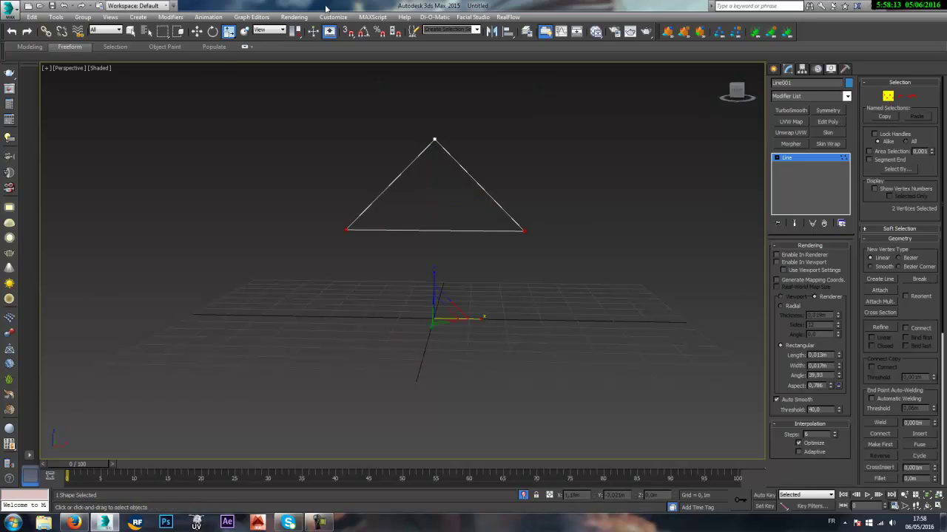
pyautogui.moveTo(294, 31); pyautogui.dragTo(295, 58)
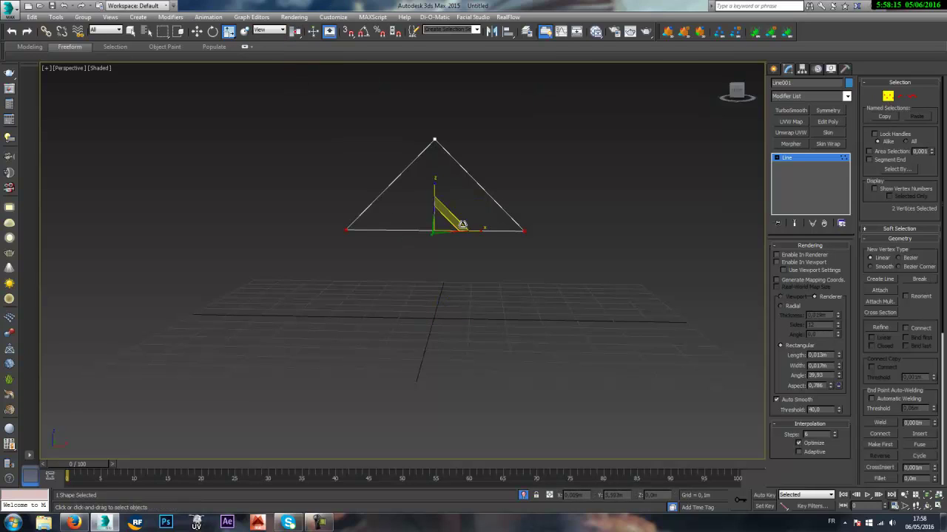
pyautogui.click(522, 494)
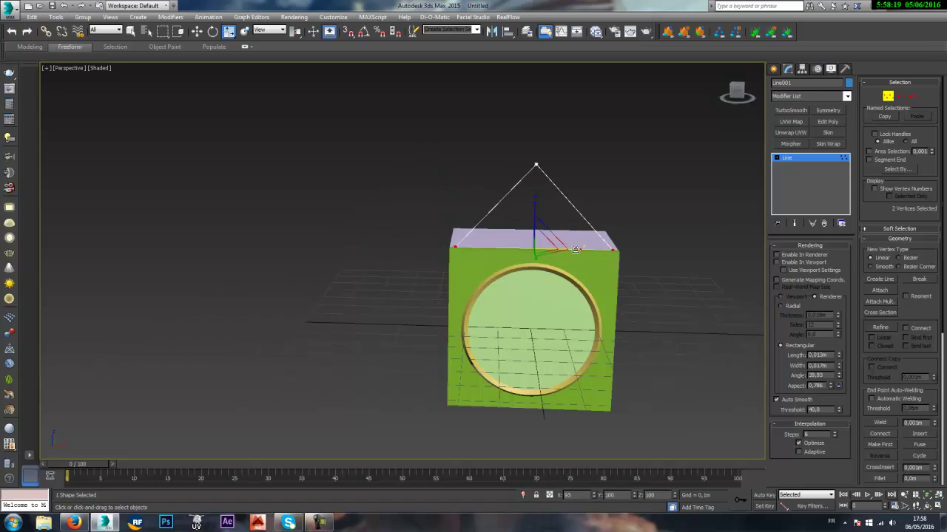
pyautogui.moveTo(576, 250); pyautogui.dragTo(568, 249)
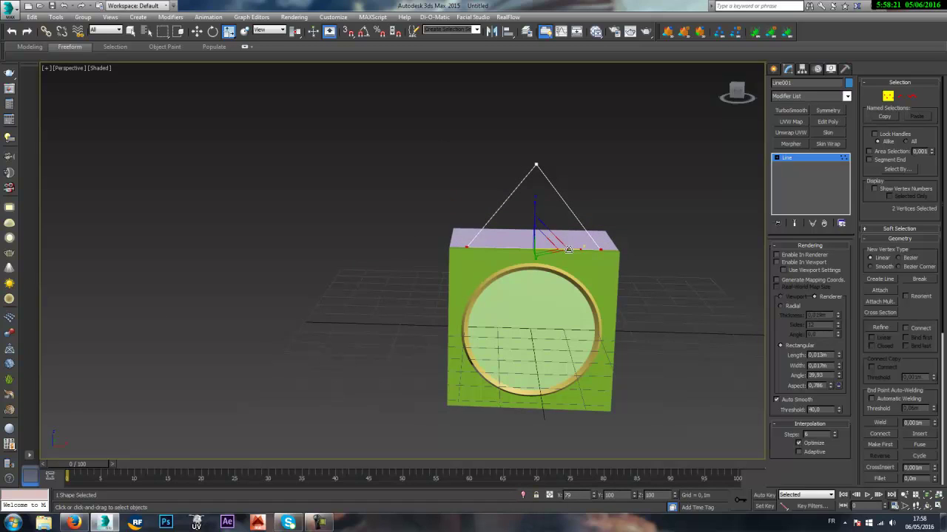
# - Lower the triangle's apex vertex by about 0.1 m in the front view, and reselect the two base vertices
pyautogui.press('f')
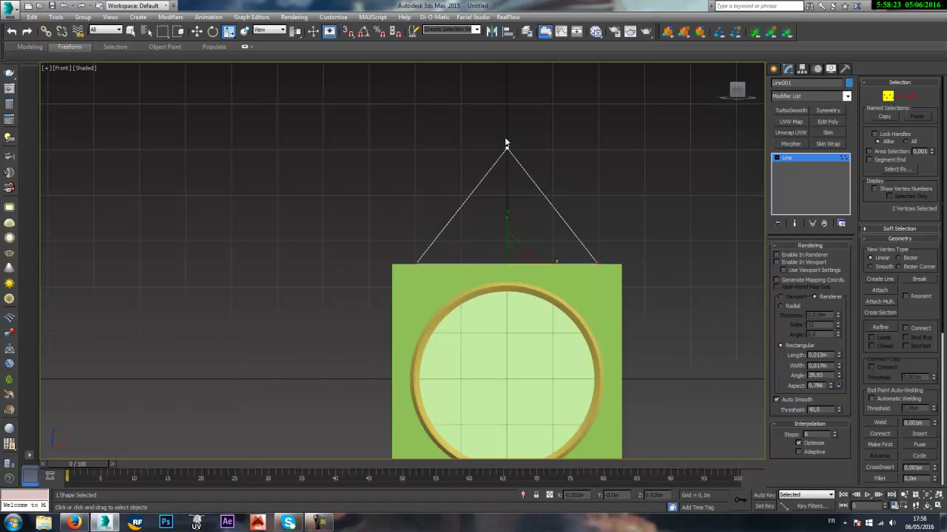
pyautogui.press('w')
pyautogui.click(507, 148)
pyautogui.moveTo(508, 148); pyautogui.dragTo(511, 165)
pyautogui.moveTo(549, 193); pyautogui.dragTo(554, 207, button='middle')
pyautogui.moveTo(523, 296); pyautogui.dragTo(385, 269)
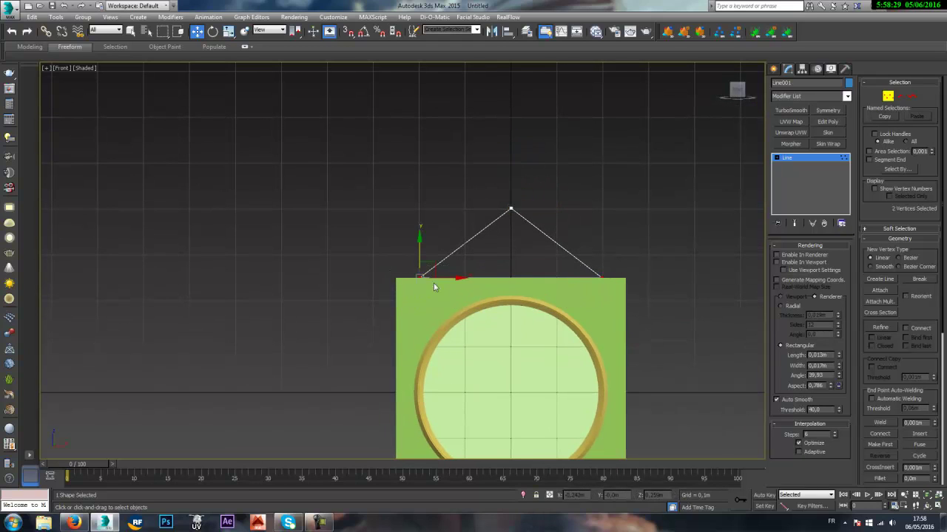
# - Try moving only one base vertex of the triangle about 0.06 m inward along X, and undo the move
pyautogui.press('w')
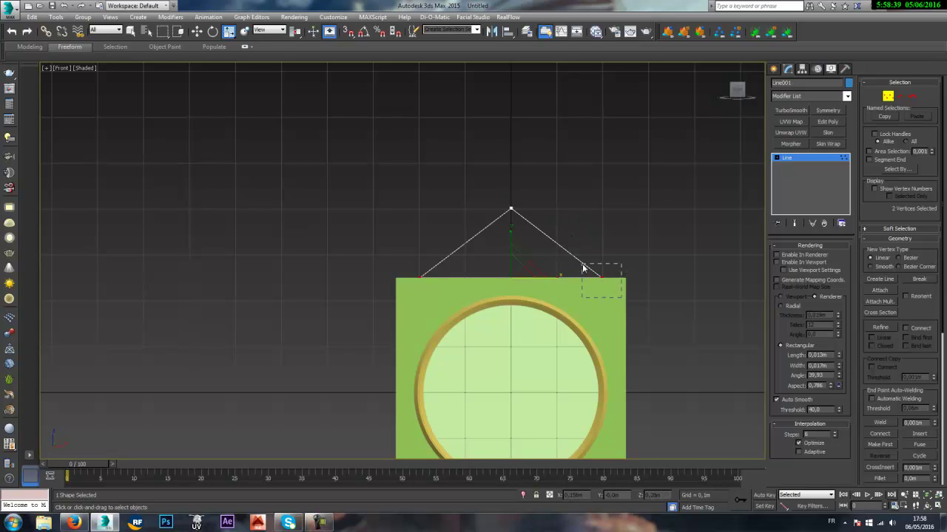
pyautogui.moveTo(584, 268); pyautogui.dragTo(596, 274)
pyautogui.press('w')
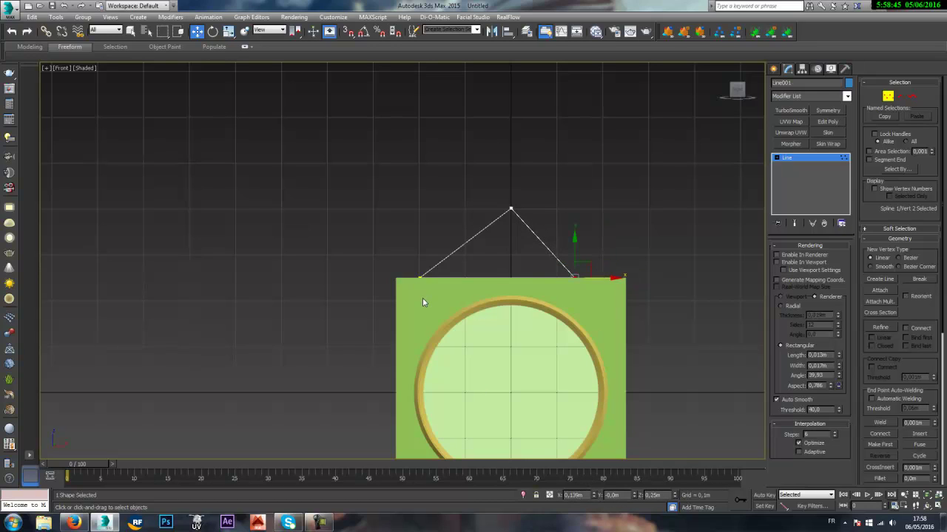
pyautogui.click(418, 276)
pyautogui.hotkey('ctrl', 'z')
pyautogui.hotkey('ctrl', 'z')
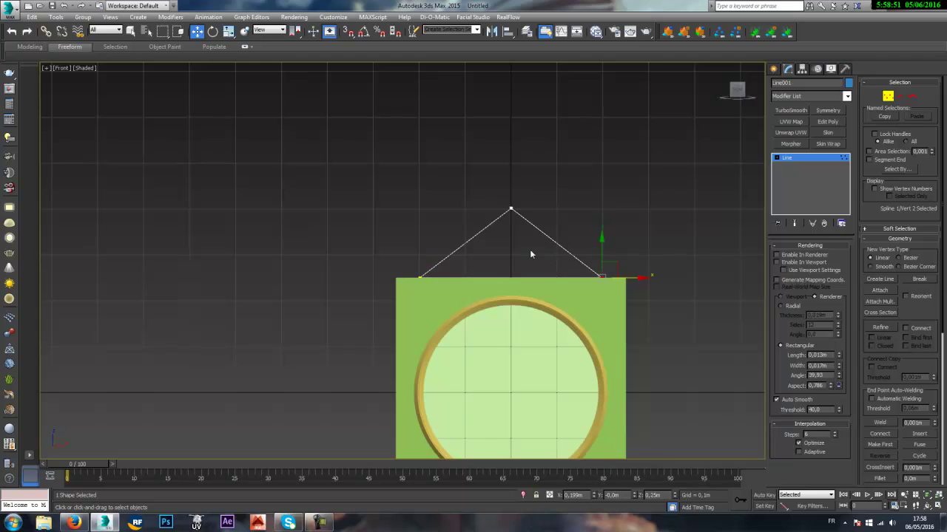
pyautogui.moveTo(528, 252); pyautogui.dragTo(554, 242, button='middle')
pyautogui.moveTo(565, 264); pyautogui.dragTo(409, 249)
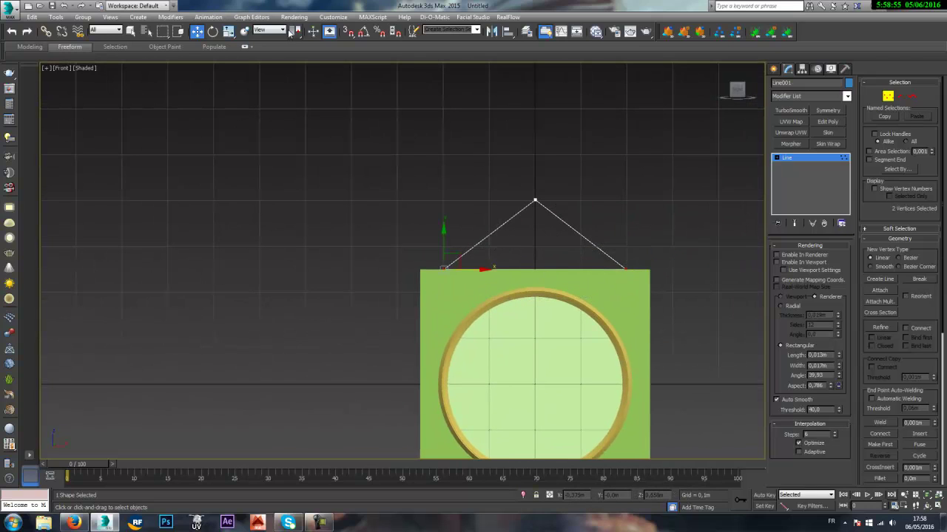
pyautogui.click(228, 31)
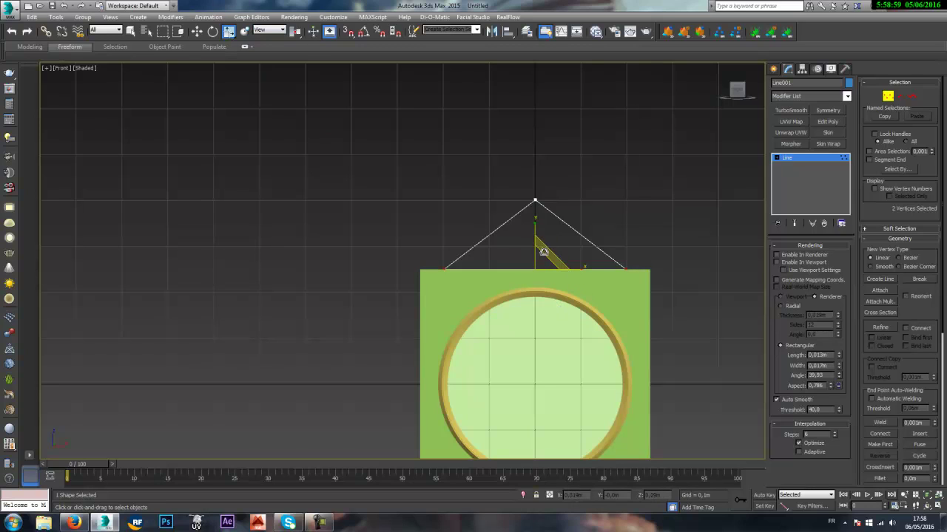
pyautogui.press('w')
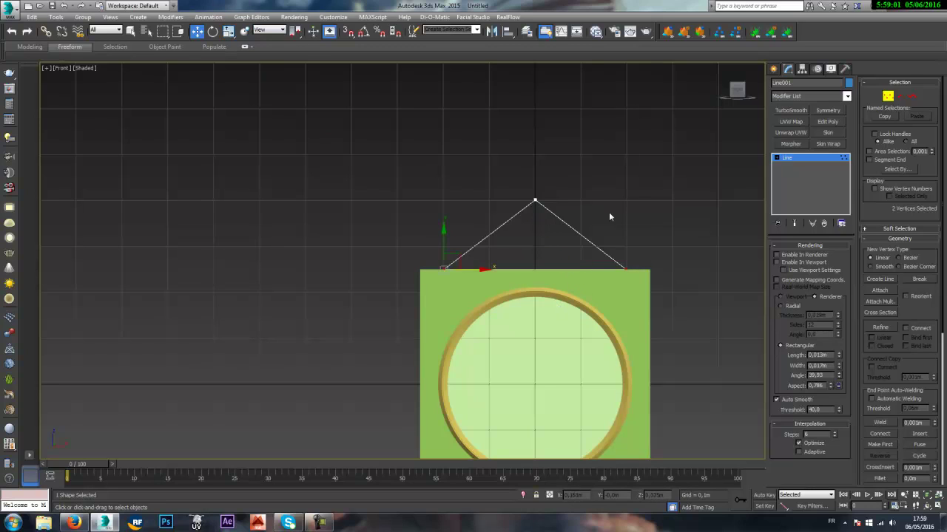
# - Leave vertex editing and clone the whole triangle spline in place as an independent copy
pyautogui.click(790, 158)
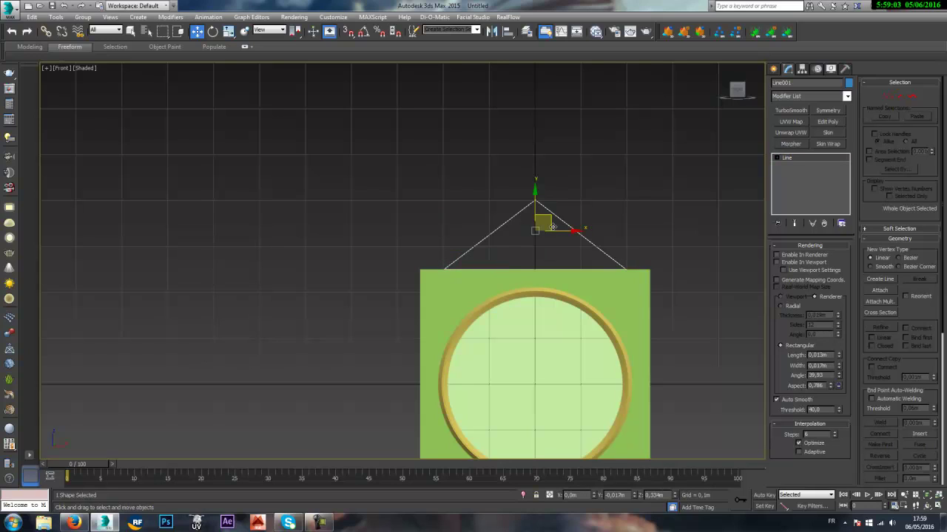
pyautogui.rightClick(551, 225)
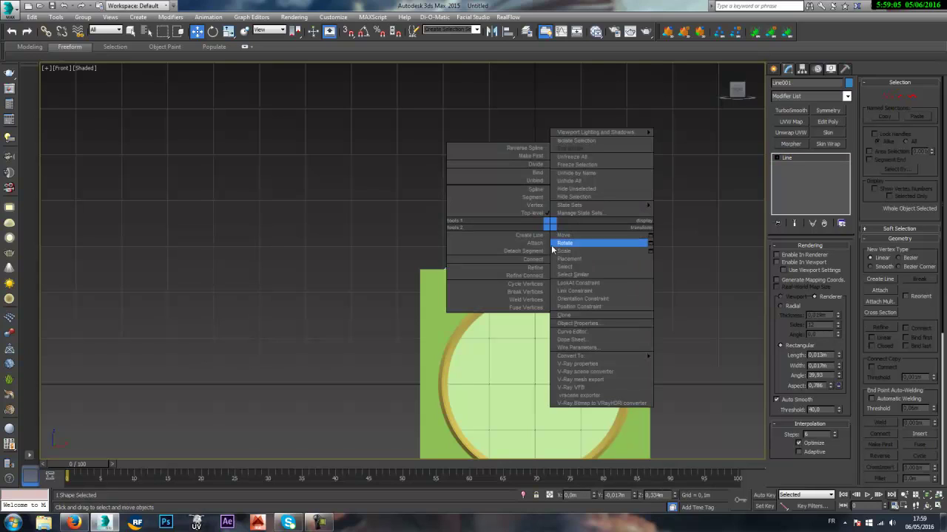
pyautogui.click(577, 315)
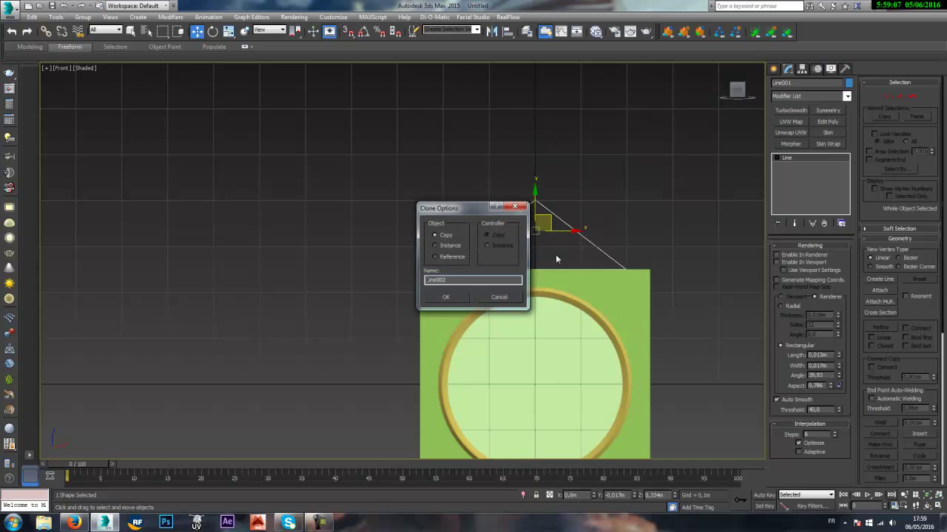
pyautogui.click(446, 298)
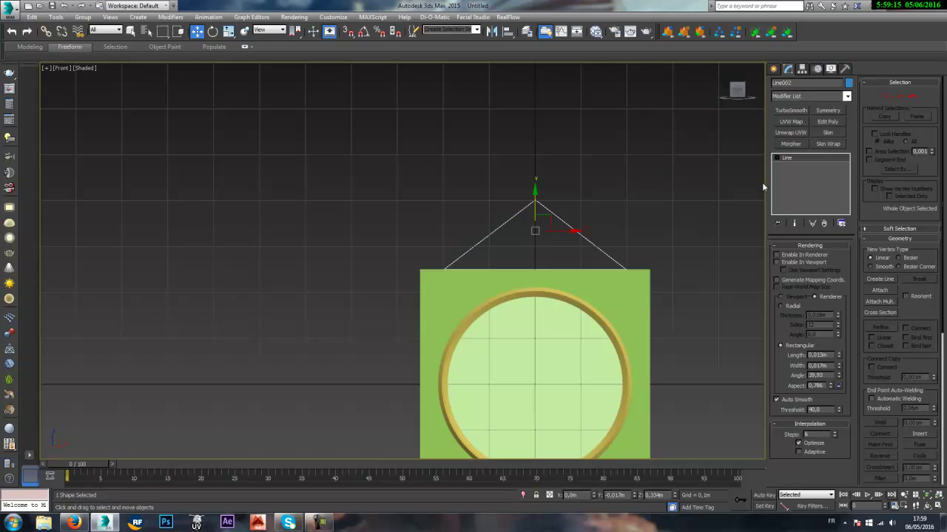
# - Isolate the cloned triangle and delete its horizontal base segment at Segment level
pyautogui.hotkey('alt', 'q')
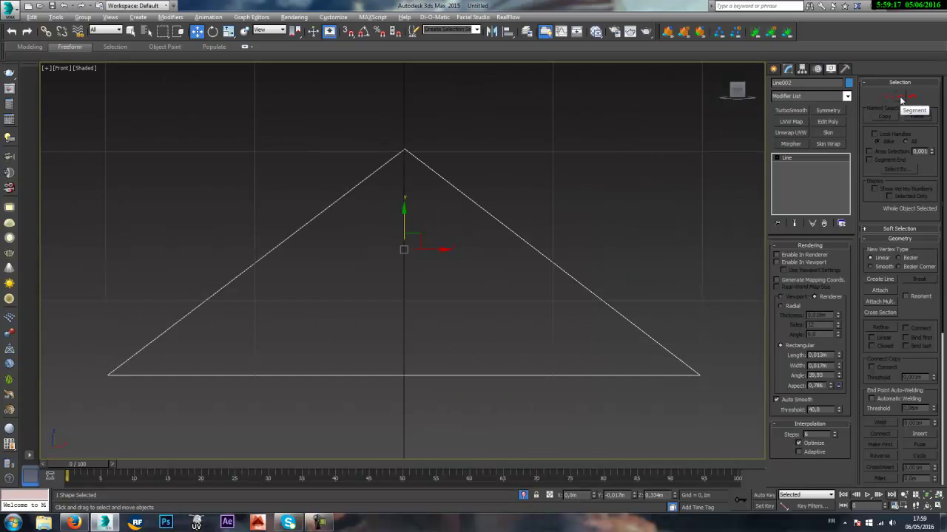
pyautogui.click(900, 96)
pyautogui.moveTo(380, 325); pyautogui.dragTo(380, 328)
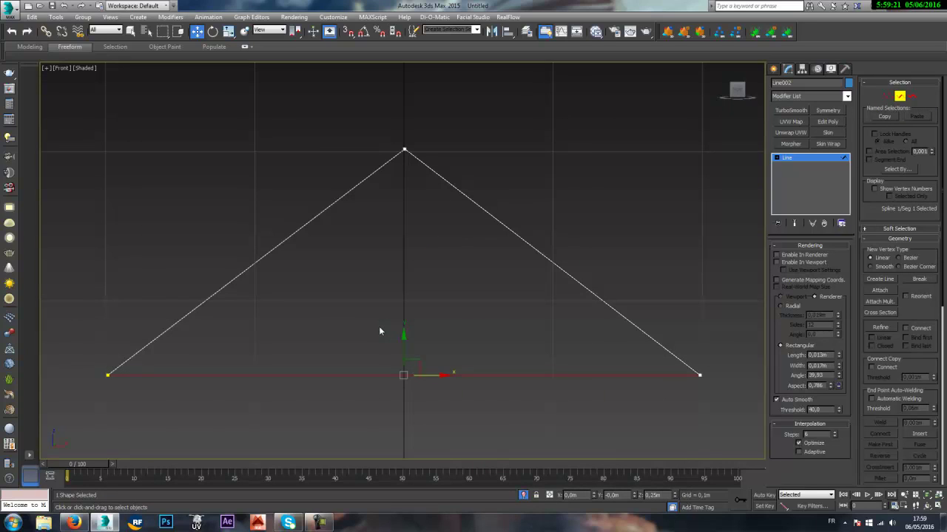
pyautogui.press('Delete')
pyautogui.scroll(-5, 383, 327)
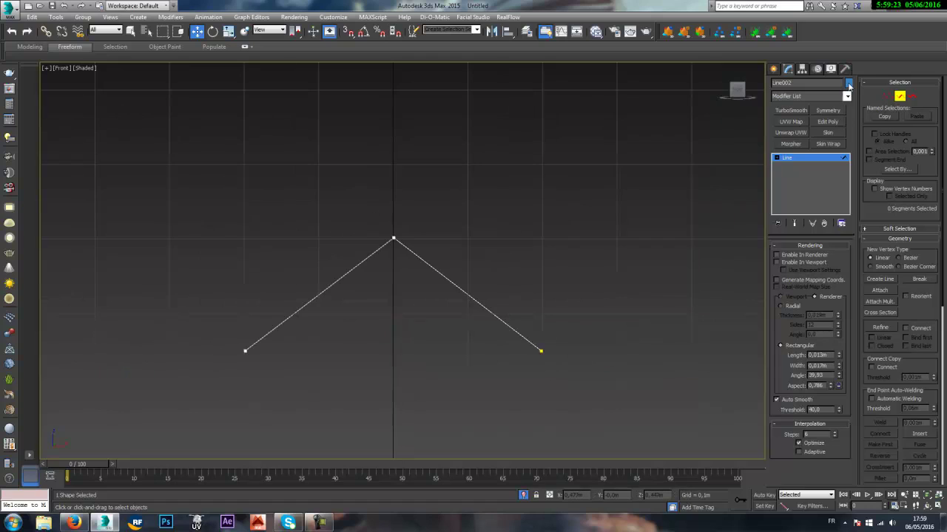
# - At Spline level, outline the open copy inward into a thin inverted-V profile, and leave sub-object editing and isolation
pyautogui.click(911, 96)
pyautogui.hotkey('ctrl', 'a')
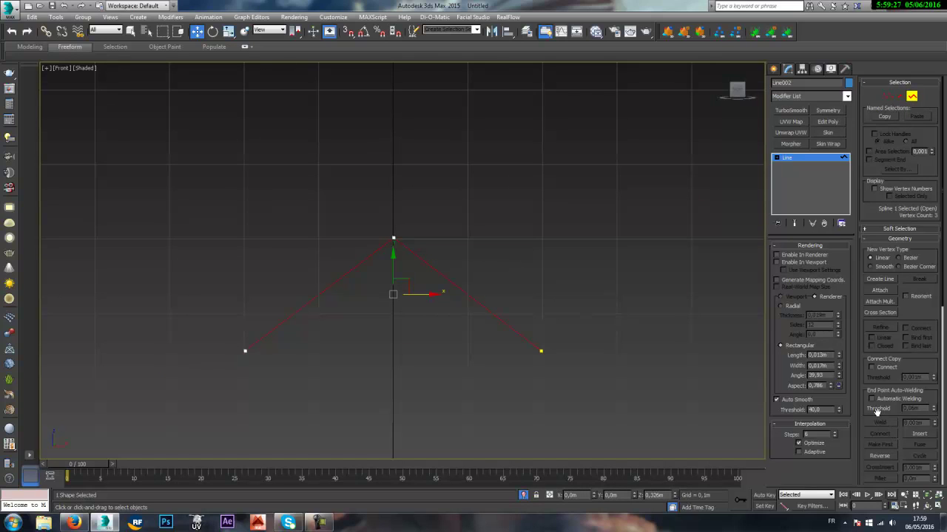
pyautogui.scroll(-5, 898, 370)
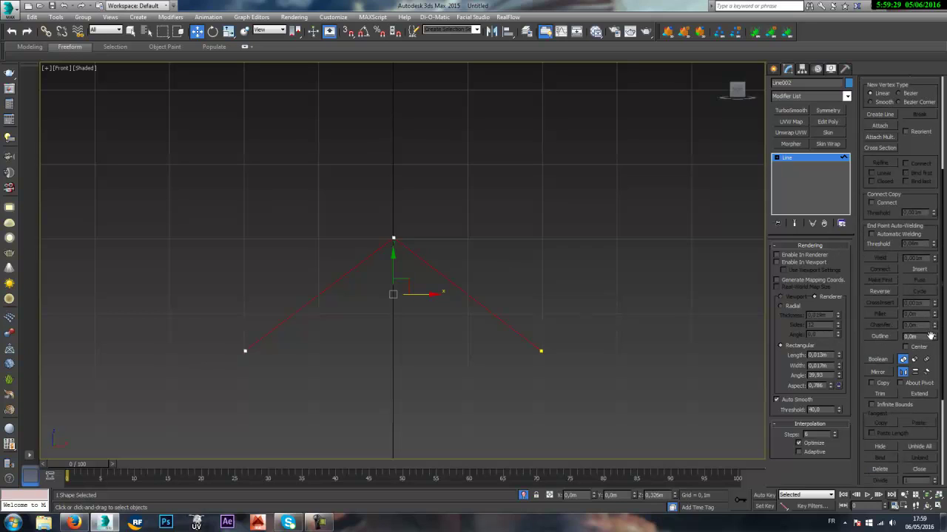
pyautogui.moveTo(934, 340); pyautogui.dragTo(928, 336)
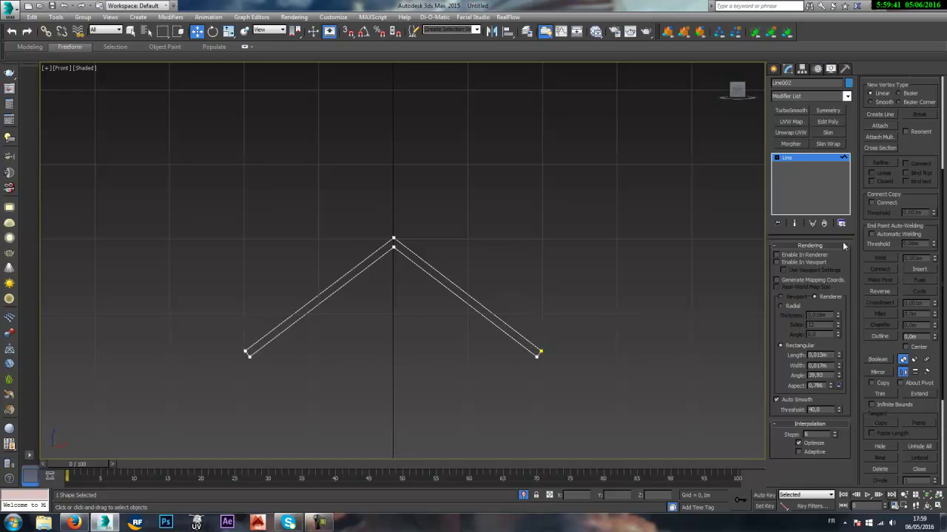
pyautogui.click(814, 158)
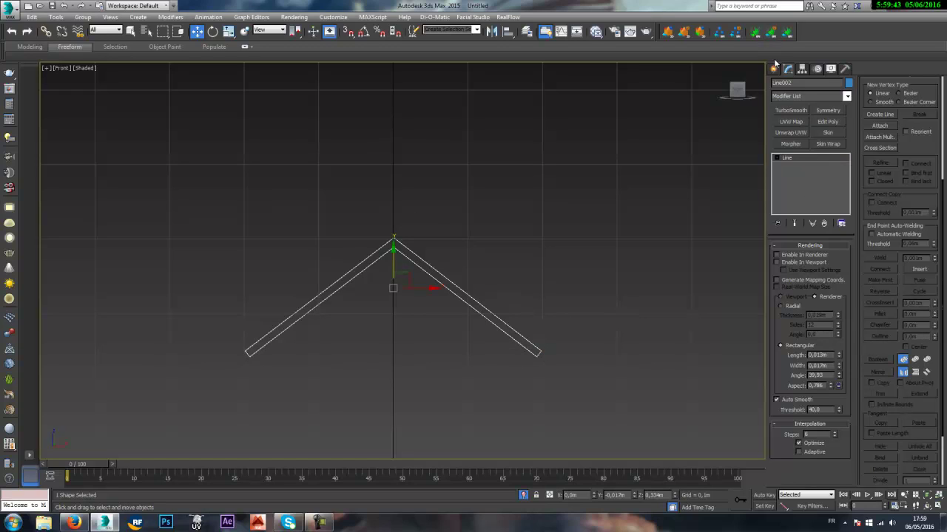
pyautogui.click(523, 497)
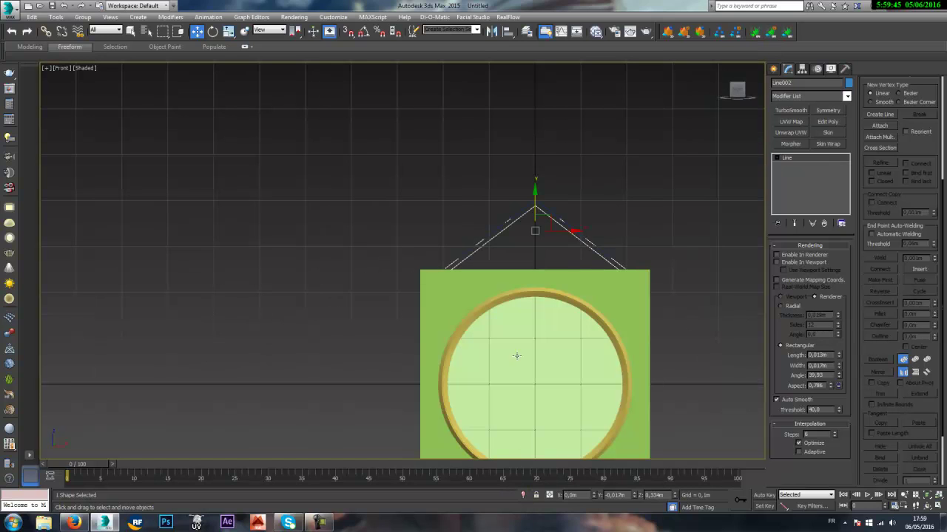
# - In the perspective view, apply an Extrude modifier to the inverted-V profile and extend it backward over the box by about -0.28 m
pyautogui.press('p')
pyautogui.keyDown('alt'); pyautogui.moveTo(535, 213); pyautogui.dragTo(579, 238, button='middle'); pyautogui.keyUp('alt')
pyautogui.scroll(5, 558, 228)
pyautogui.scroll(-5, 558, 232)
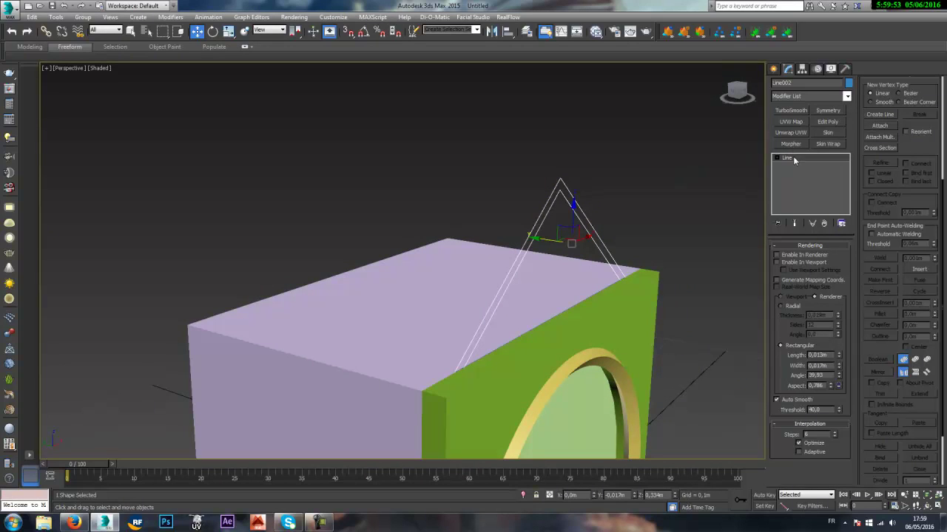
pyautogui.click(819, 97)
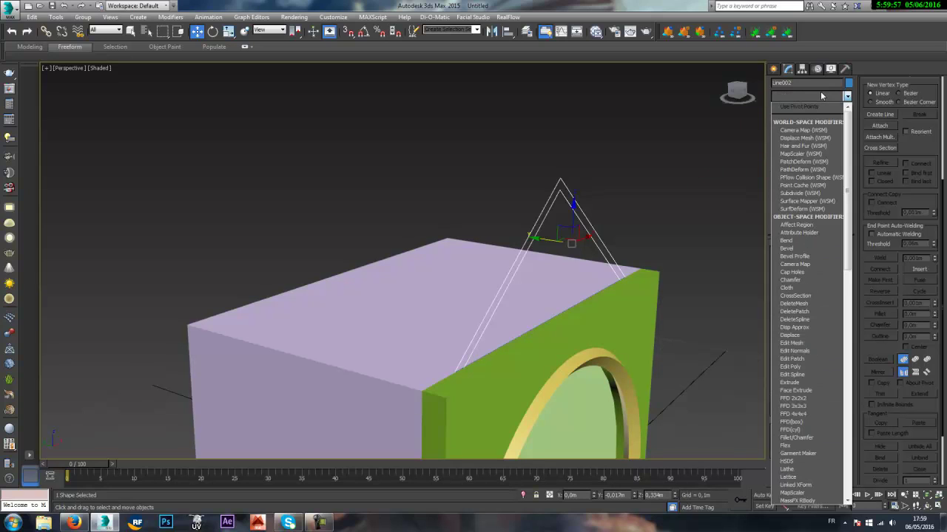
pyautogui.write('ex')
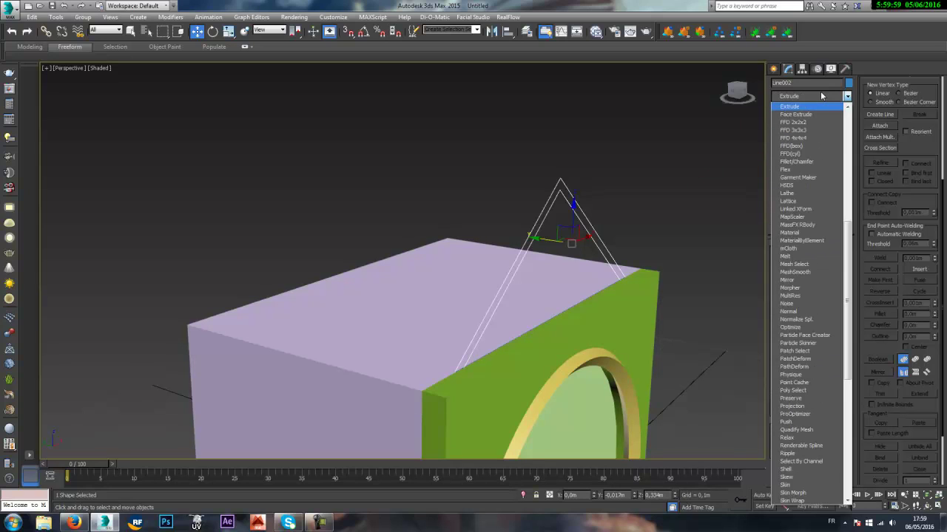
pyautogui.press('Return')
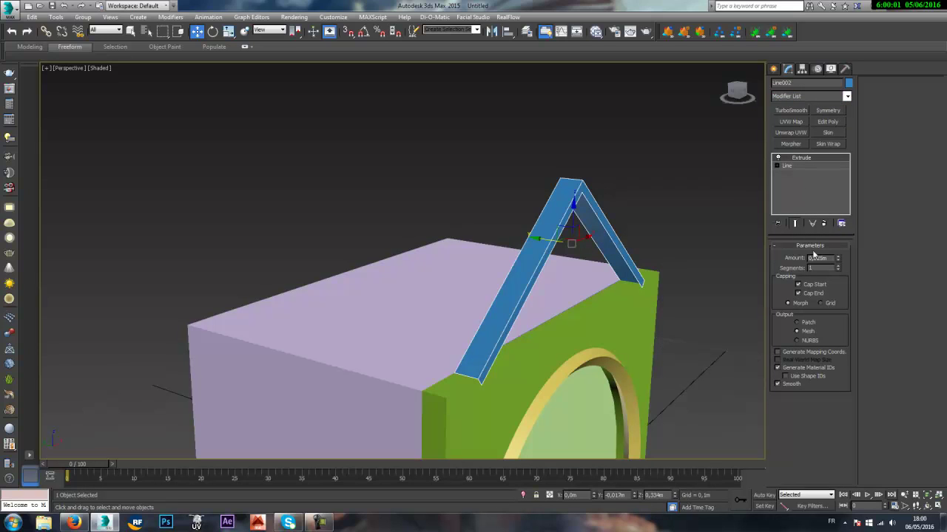
pyautogui.moveTo(836, 262); pyautogui.dragTo(835, 289)
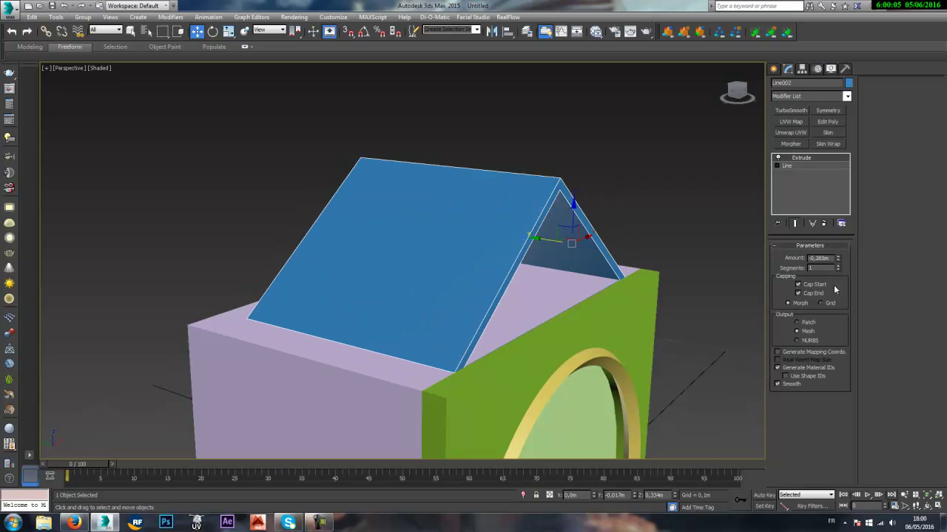
# - Show the front view in wireframe and select only the original triangle spline beneath the extruded roof shell
pyautogui.keyDown('alt'); pyautogui.moveTo(670, 236); pyautogui.dragTo(521, 212, button='middle'); pyautogui.keyUp('alt')
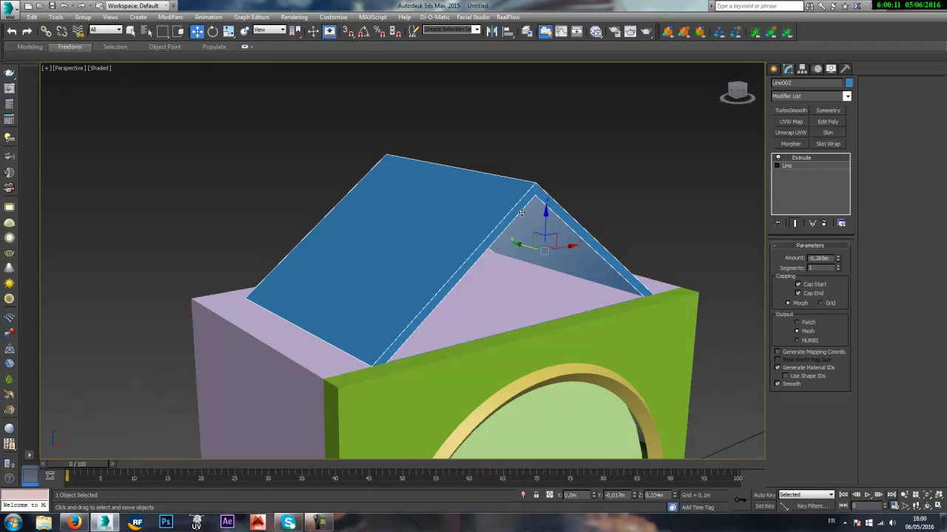
pyautogui.press('f')
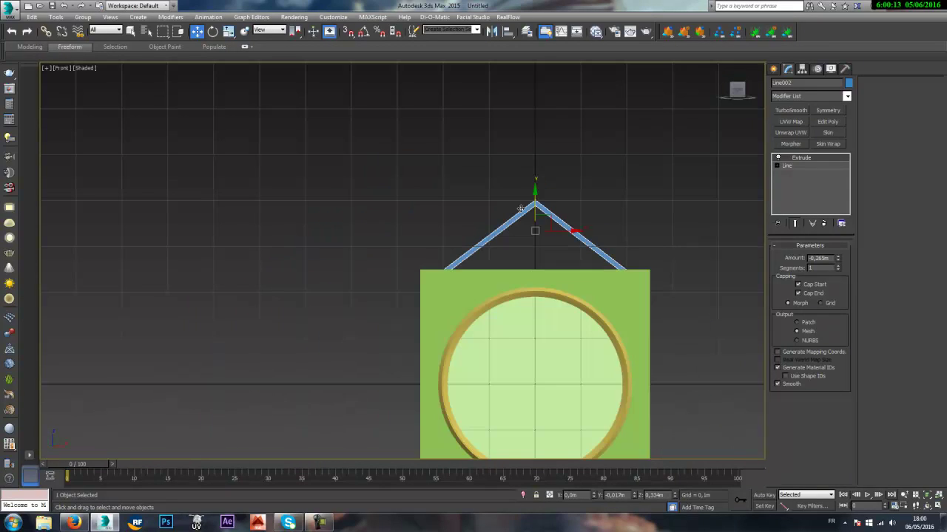
pyautogui.scroll(3, 526, 223)
pyautogui.press('F3')
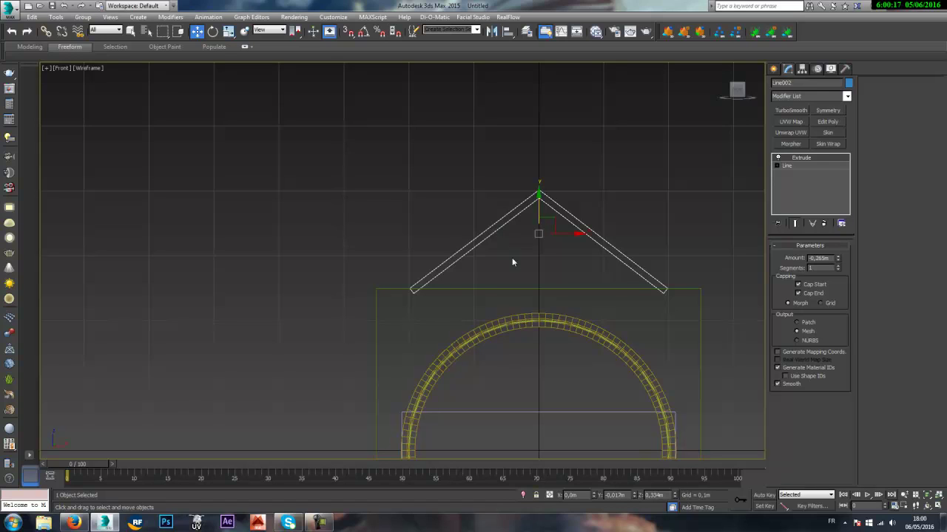
pyautogui.click(486, 226)
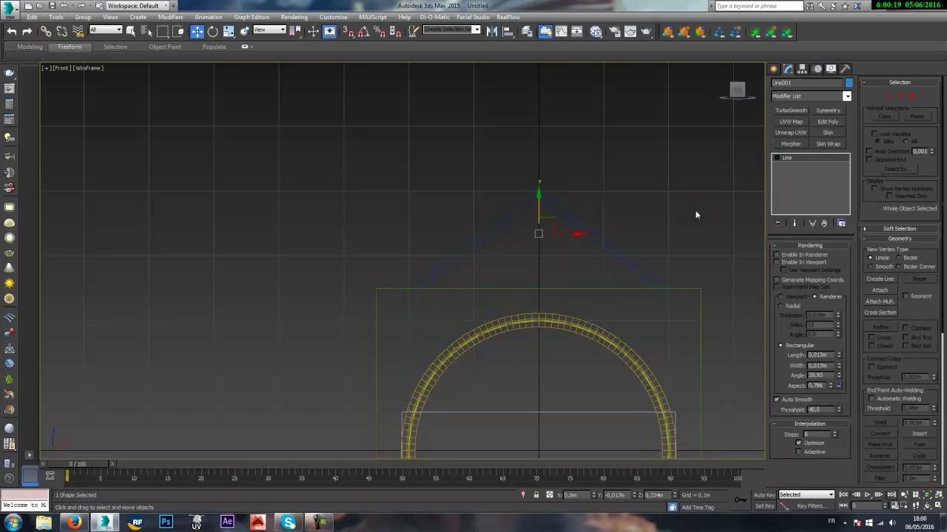
pyautogui.moveTo(506, 248); pyautogui.dragTo(462, 201)
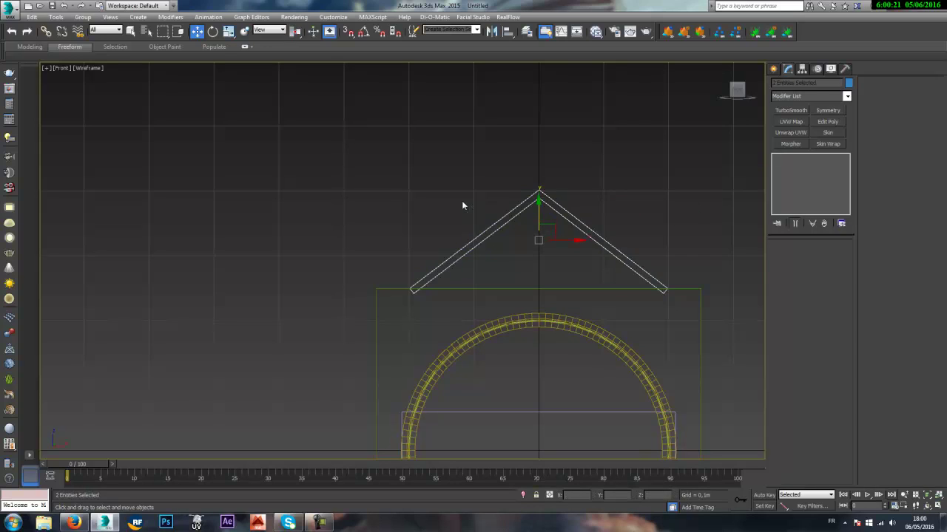
pyautogui.click(491, 225)
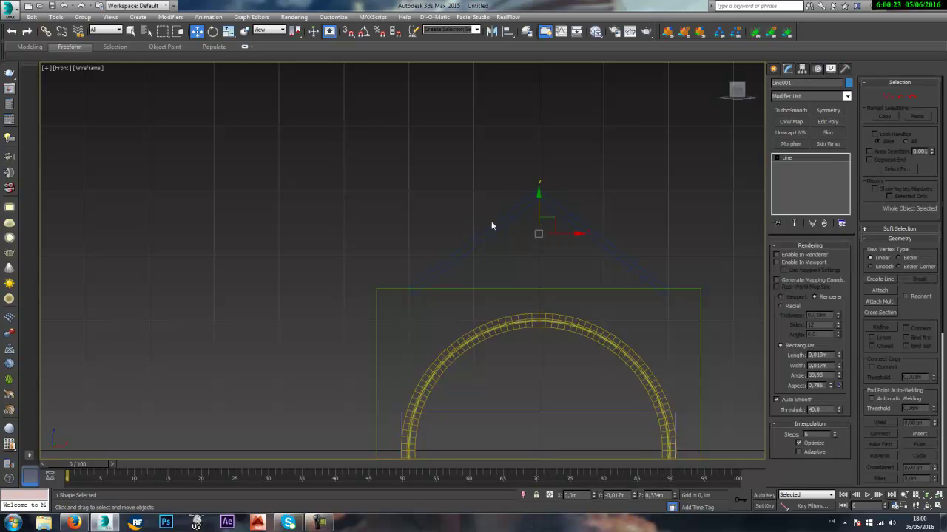
# - Return to the shaded perspective view and extrude the original triangle spline to the same depth as the roof shell
pyautogui.press('p')
pyautogui.press('F3')
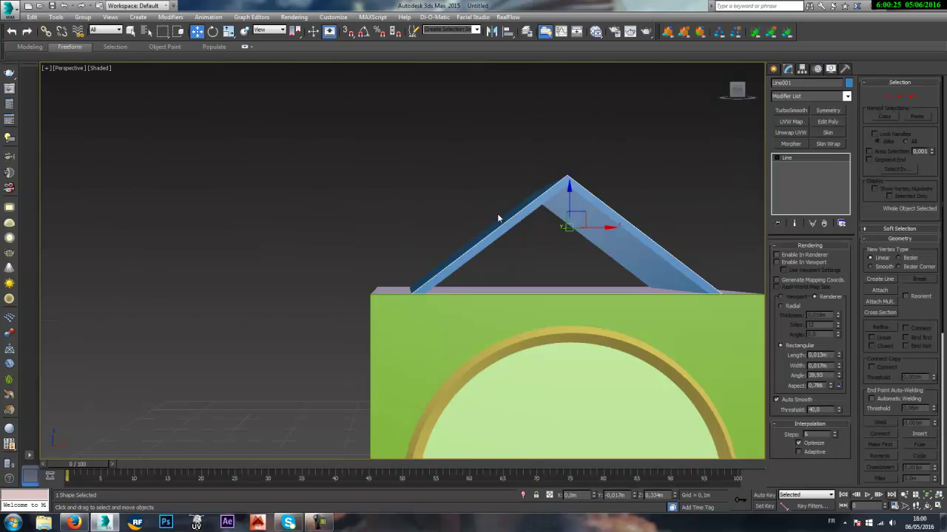
pyautogui.keyDown('alt'); pyautogui.moveTo(497, 213); pyautogui.dragTo(539, 235, button='middle'); pyautogui.keyUp('alt')
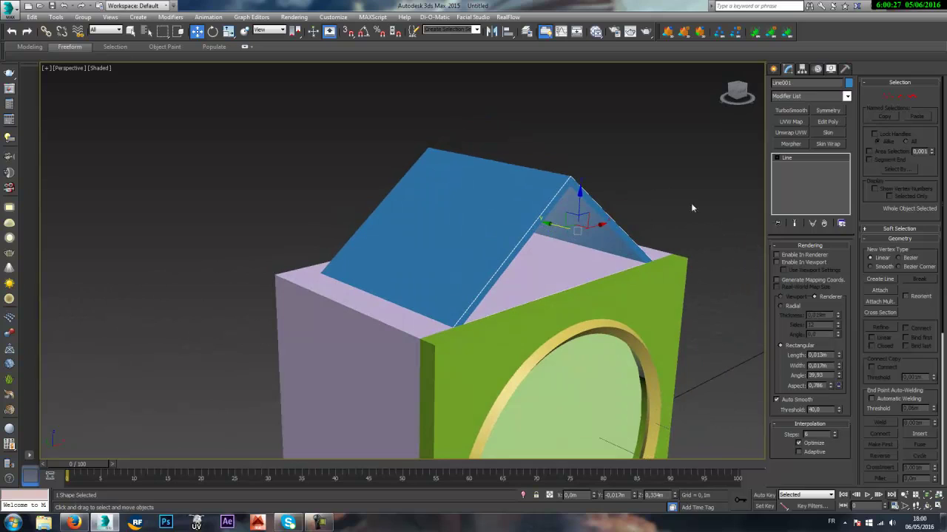
pyautogui.click(821, 97)
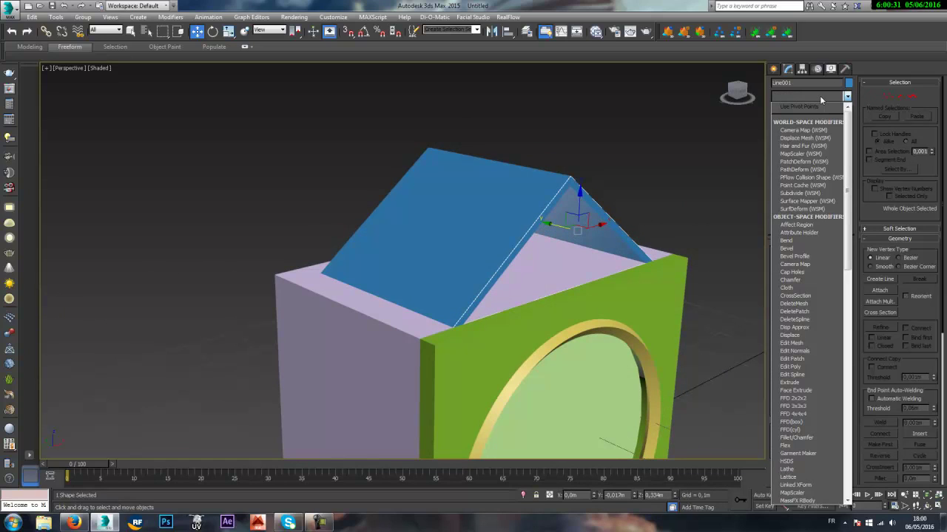
pyautogui.write('ex')
pyautogui.press('Return')
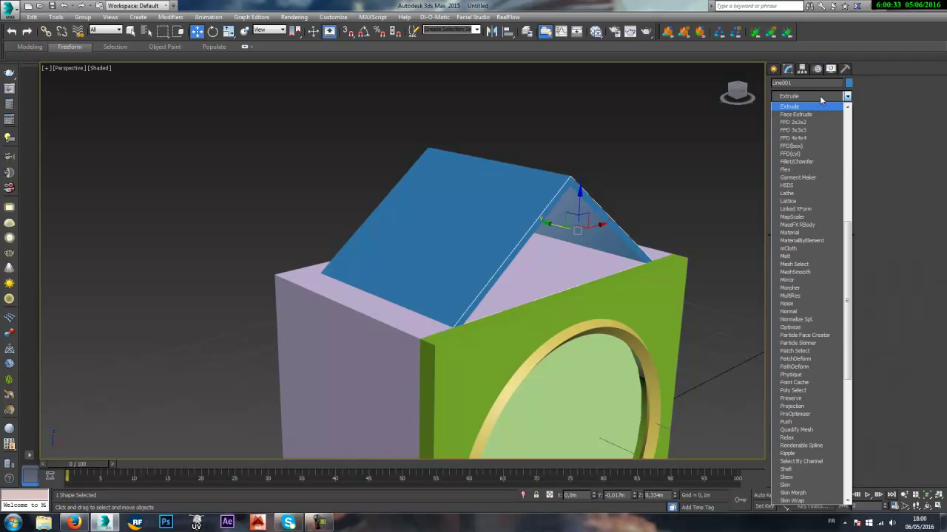
# - Change the object color of the solid triangular roof body to the custom brown
pyautogui.click(849, 83)
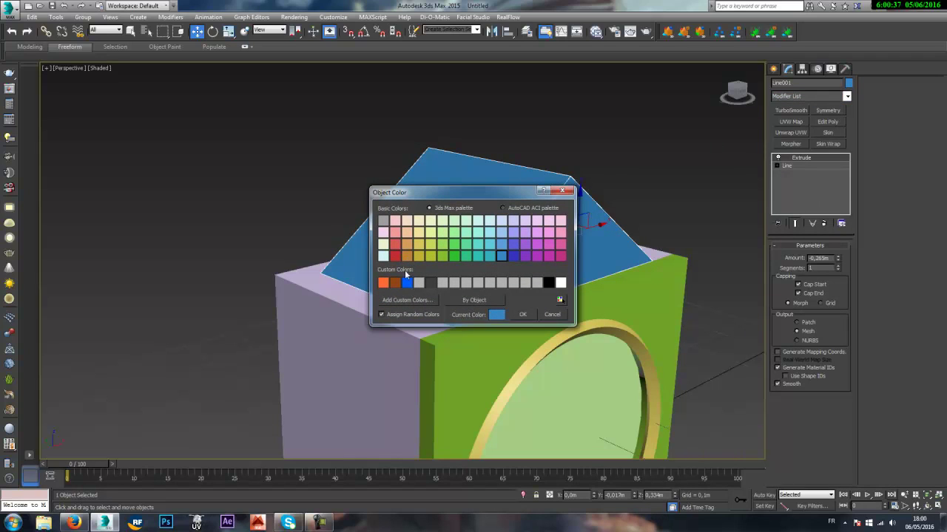
pyautogui.click(396, 284)
pyautogui.click(522, 314)
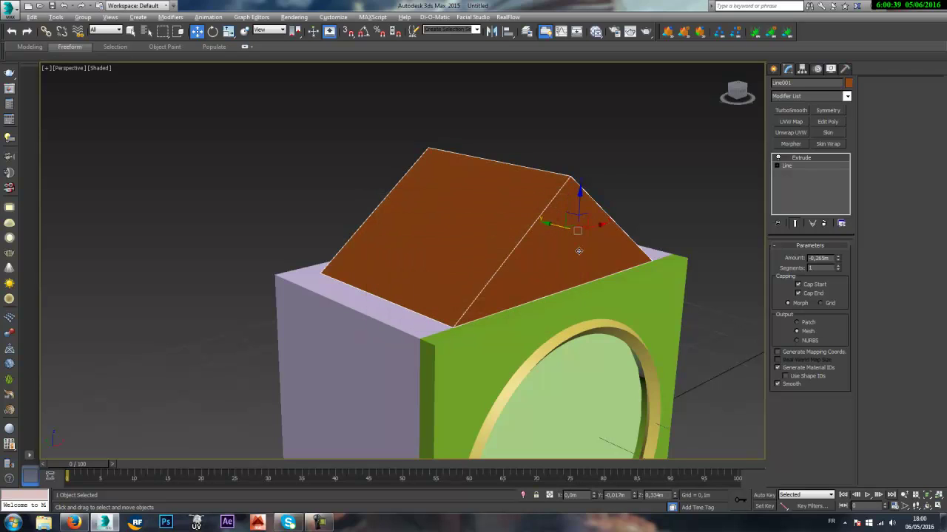
pyautogui.keyDown('alt'); pyautogui.moveTo(580, 254); pyautogui.dragTo(531, 236, button='middle'); pyautogui.keyUp('alt')
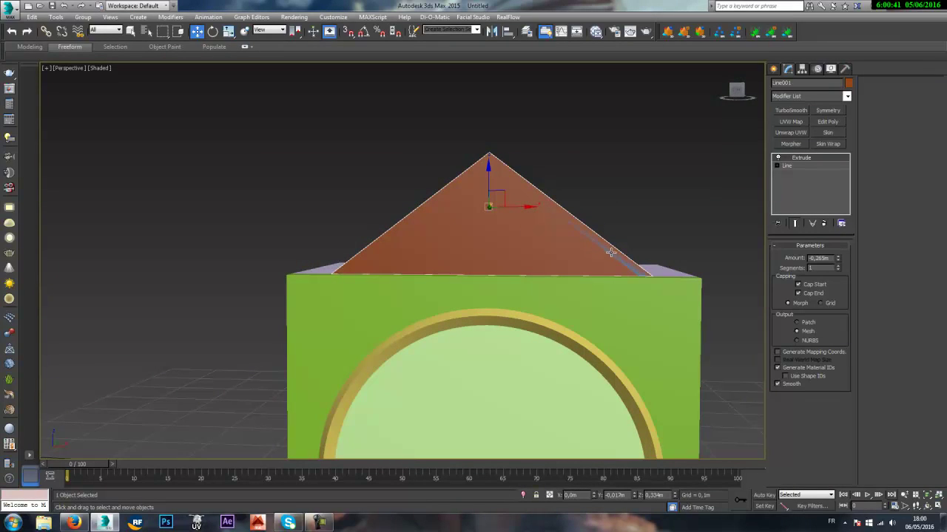
pyautogui.click(795, 169)
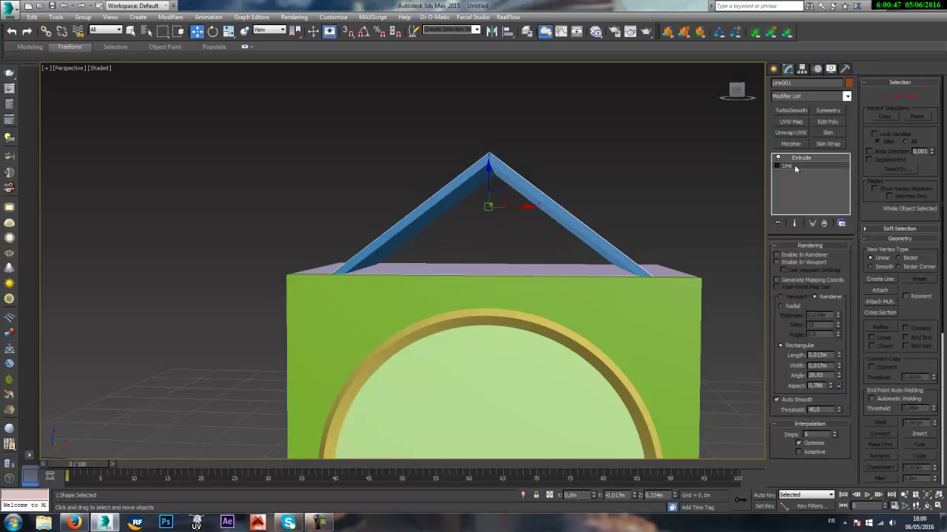
pyautogui.keyDown('alt'); pyautogui.moveTo(438, 194); pyautogui.dragTo(505, 202, button='middle'); pyautogui.keyUp('alt')
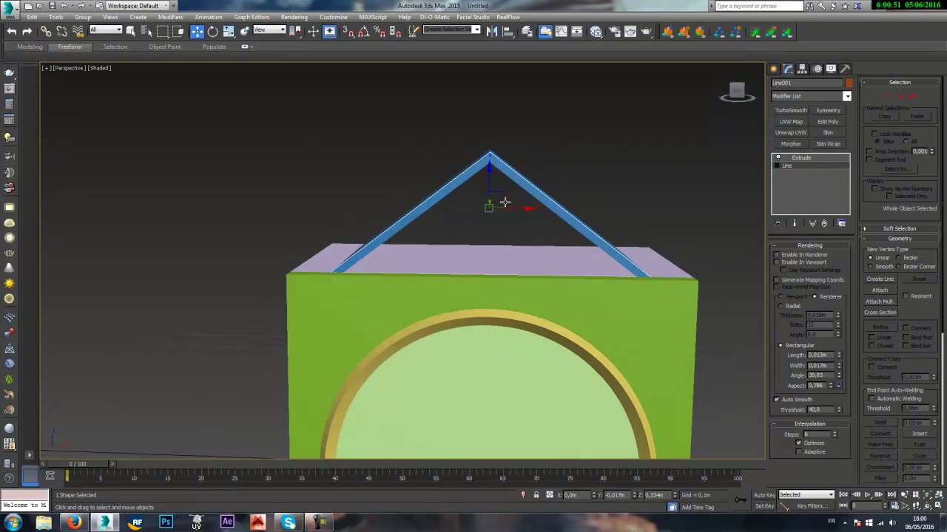
pyautogui.click(899, 96)
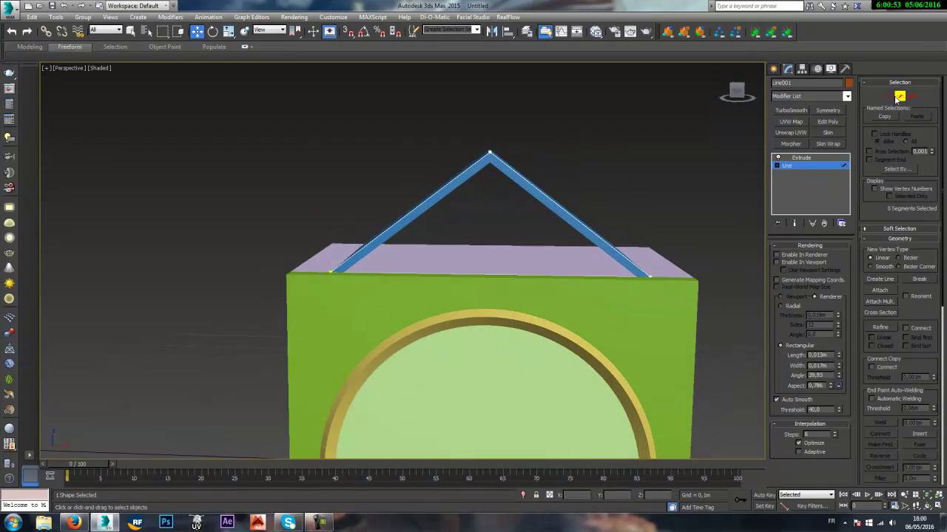
pyautogui.click(800, 158)
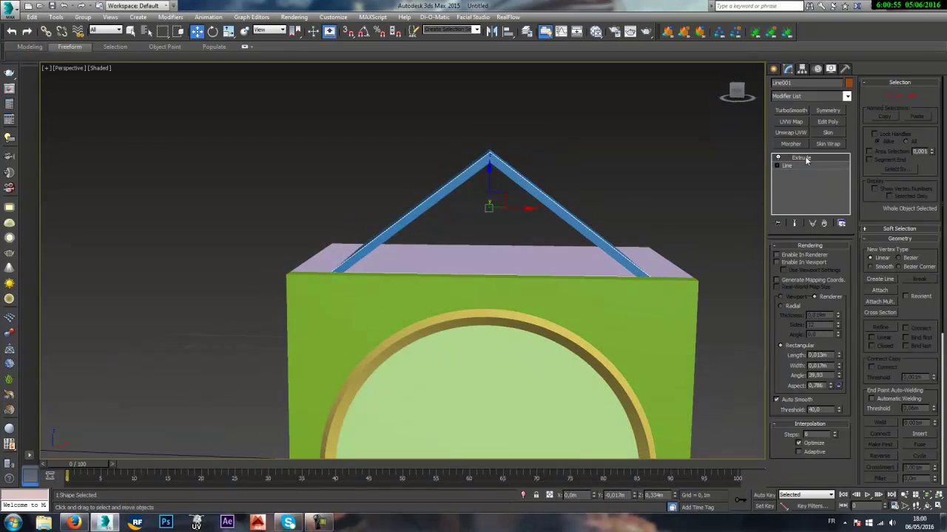
# - Select the blue roof shell and open its base line for spline-level editing in the front view
pyautogui.click(569, 166)
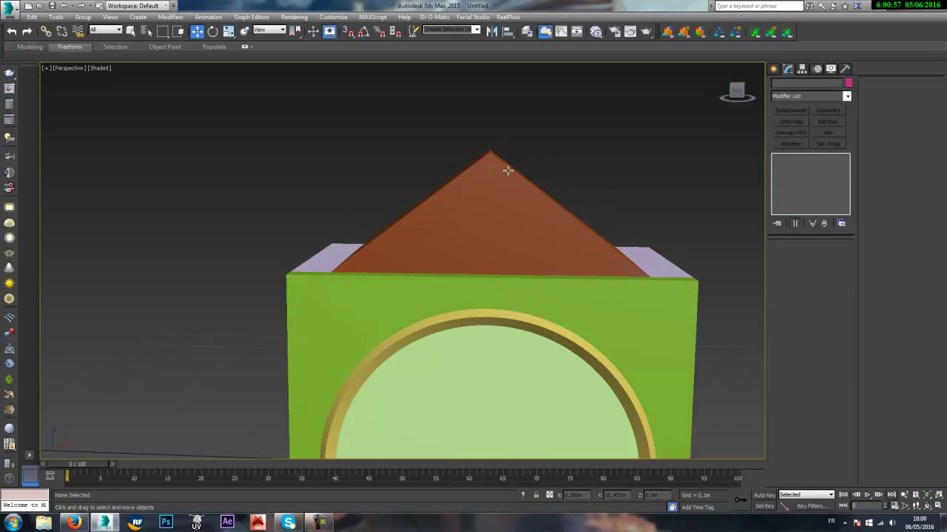
pyautogui.click(508, 171)
pyautogui.moveTo(508, 170)
pyautogui.keyDown('alt'); pyautogui.mouseDown(button='middle')
pyautogui.moveTo(491, 188)
pyautogui.moveTo(508, 190)
pyautogui.mouseUp(button='middle'); pyautogui.keyUp('alt')
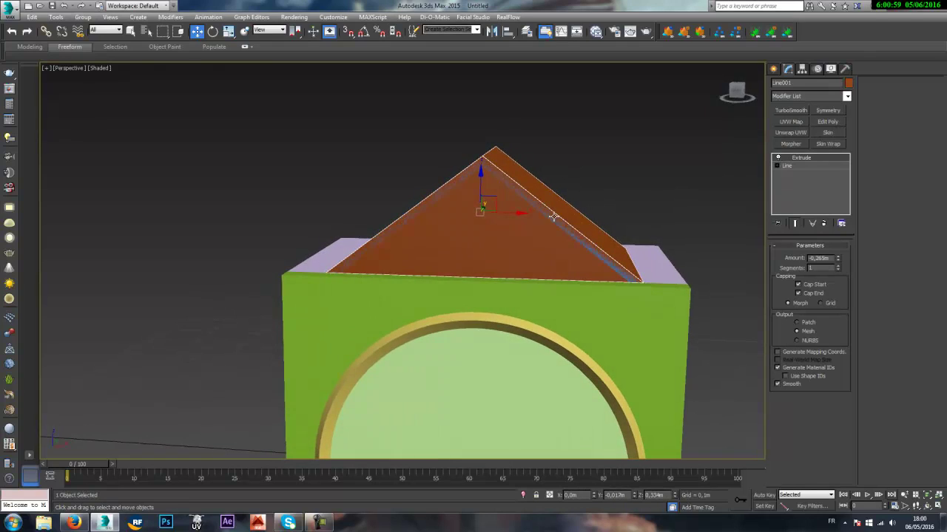
pyautogui.click(550, 218)
pyautogui.keyDown('alt'); pyautogui.moveTo(578, 211); pyautogui.dragTo(616, 175, button='middle'); pyautogui.keyUp('alt')
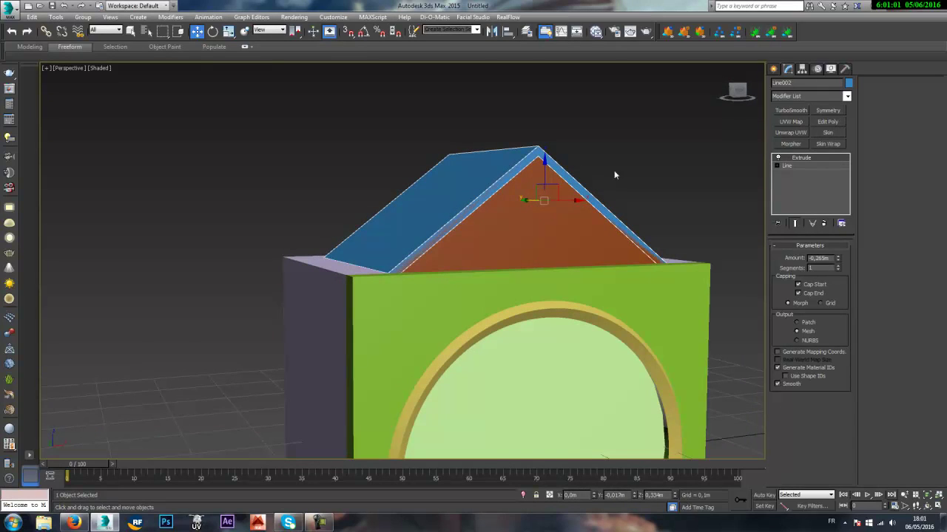
pyautogui.click(621, 169)
pyautogui.click(522, 161)
pyautogui.keyDown('alt'); pyautogui.moveTo(522, 162); pyautogui.dragTo(497, 164, button='middle'); pyautogui.keyUp('alt')
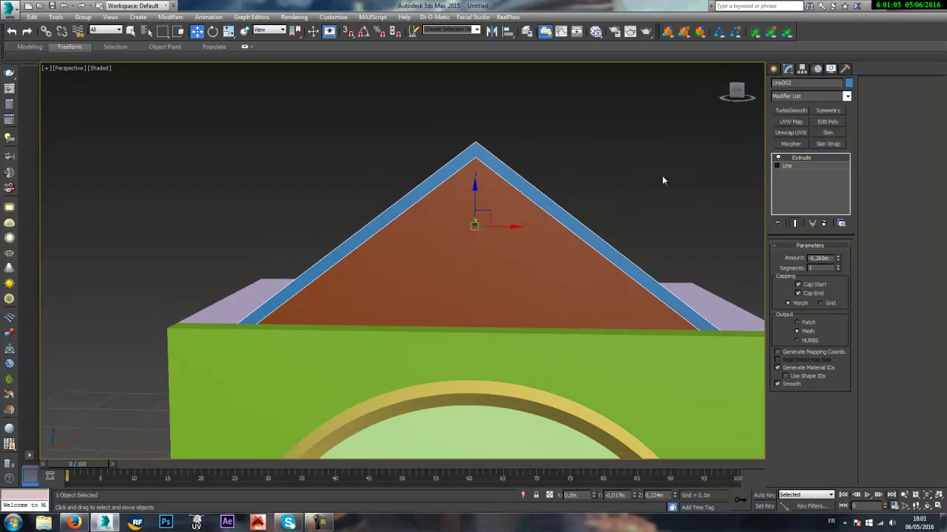
pyautogui.click(802, 164)
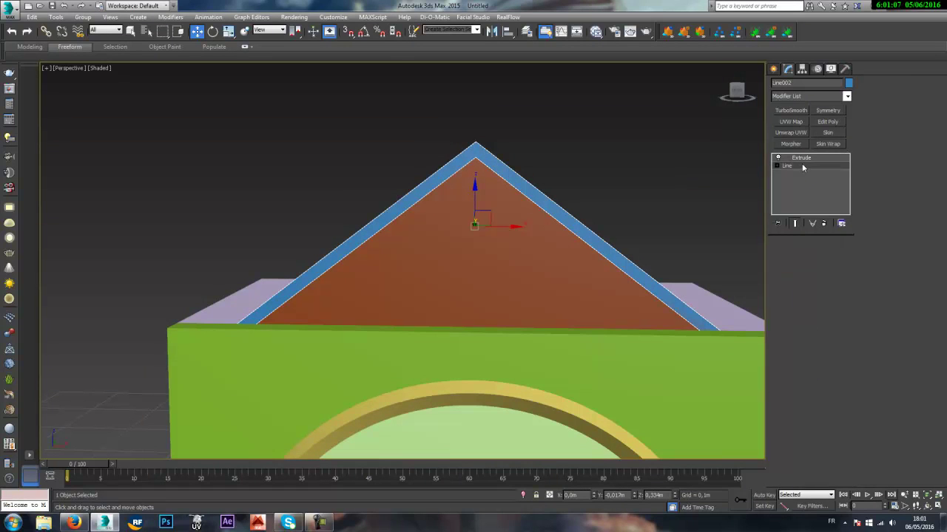
pyautogui.click(913, 97)
pyautogui.press('f')
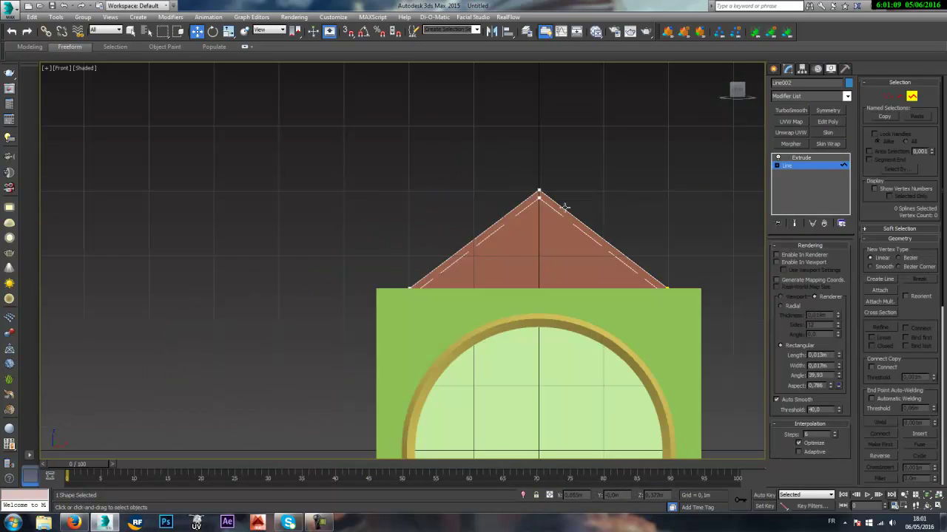
pyautogui.scroll(4, 563, 214)
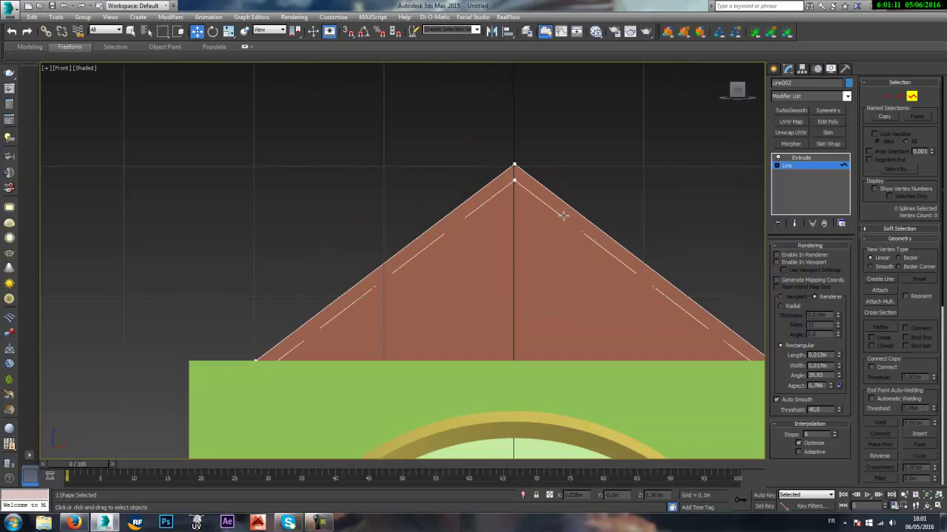
pyautogui.click(557, 213)
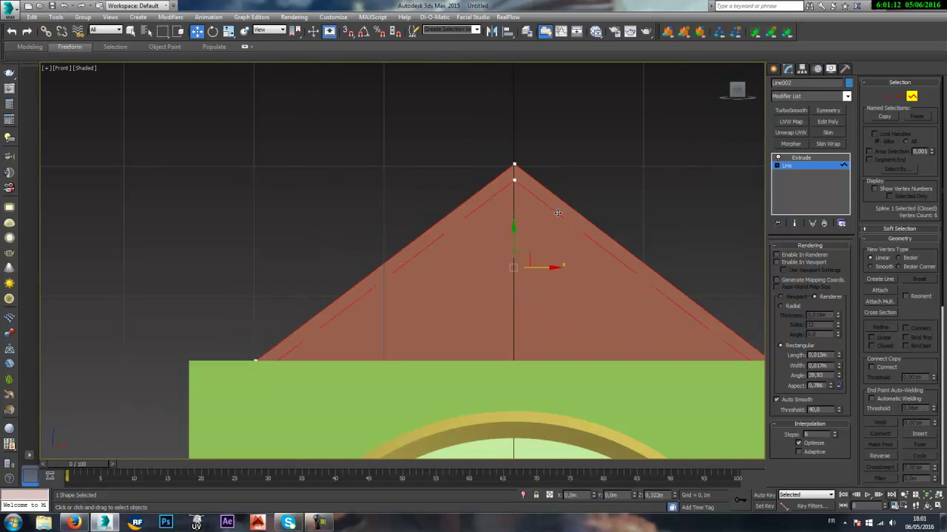
# - Delete the two inner sloping segments and both short end segments of the roof shell's spline, using wireframe display
pyautogui.click(899, 96)
pyautogui.click(550, 219)
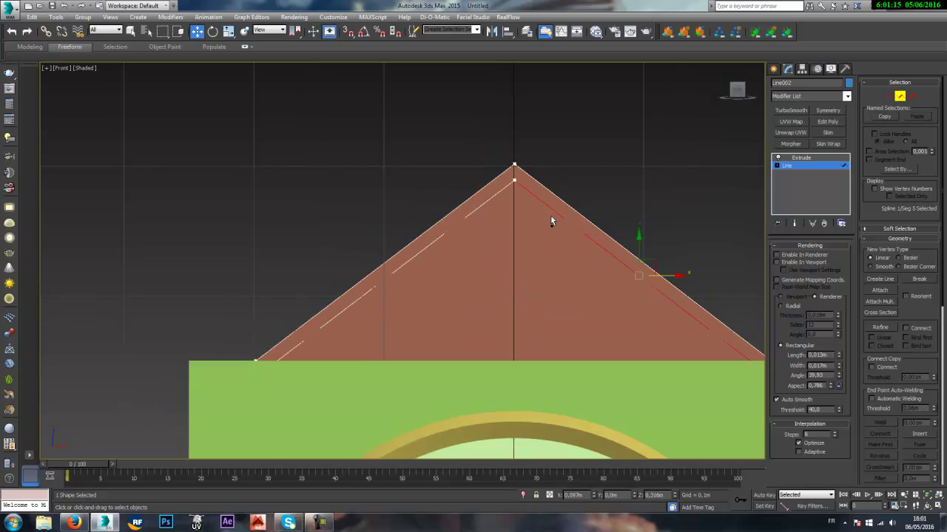
pyautogui.keyDown('ctrl'); pyautogui.click(461, 215); pyautogui.keyUp('ctrl')
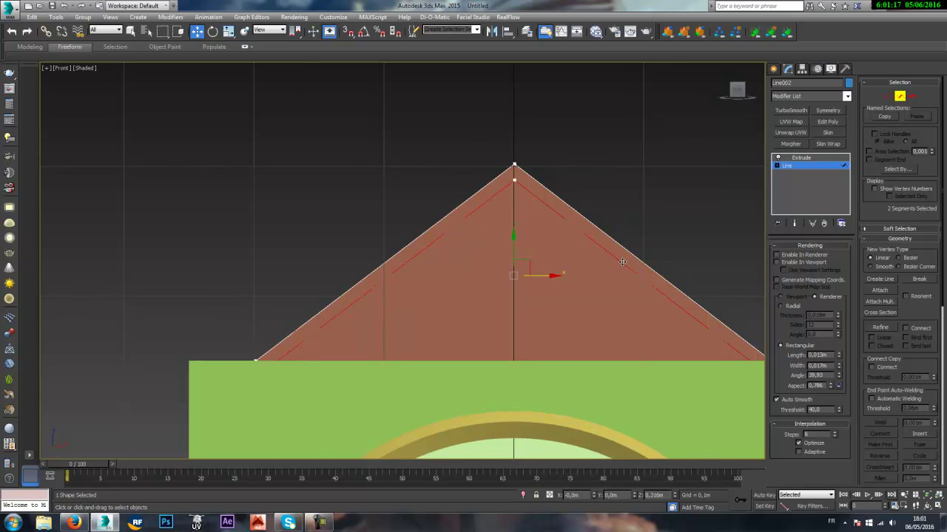
pyautogui.keyDown('alt'); pyautogui.moveTo(466, 222); pyautogui.dragTo(591, 242, button='middle'); pyautogui.keyUp('alt')
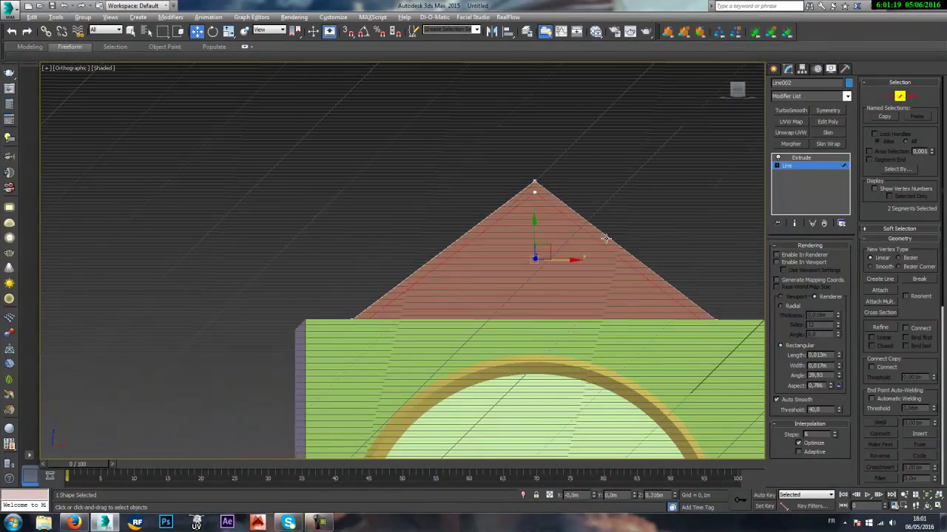
pyautogui.press('f')
pyautogui.scroll(2, 596, 263)
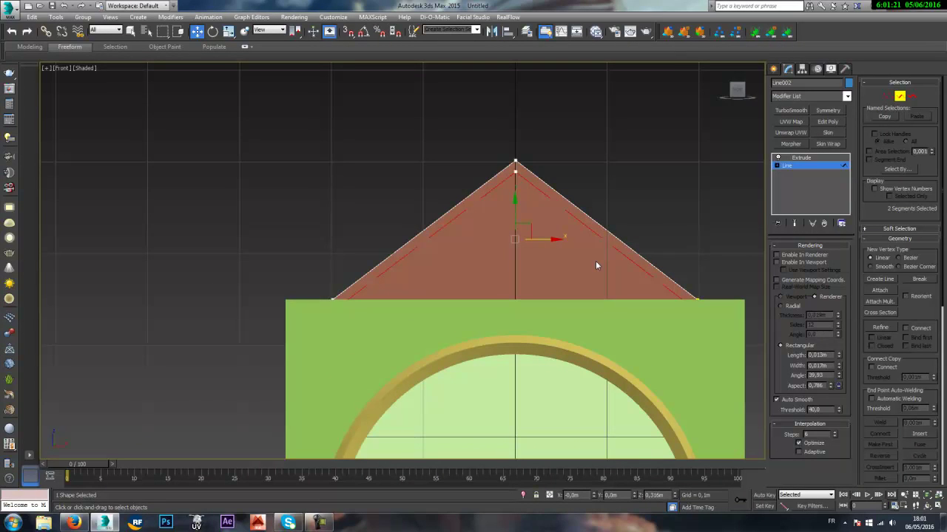
pyautogui.press('F3')
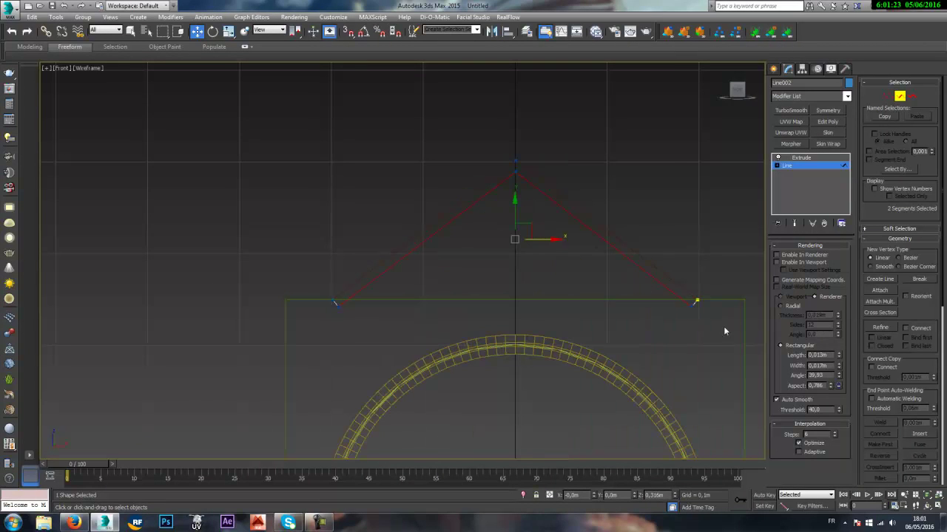
pyautogui.keyDown('ctrl'); pyautogui.click(686, 311); pyautogui.keyUp('ctrl')
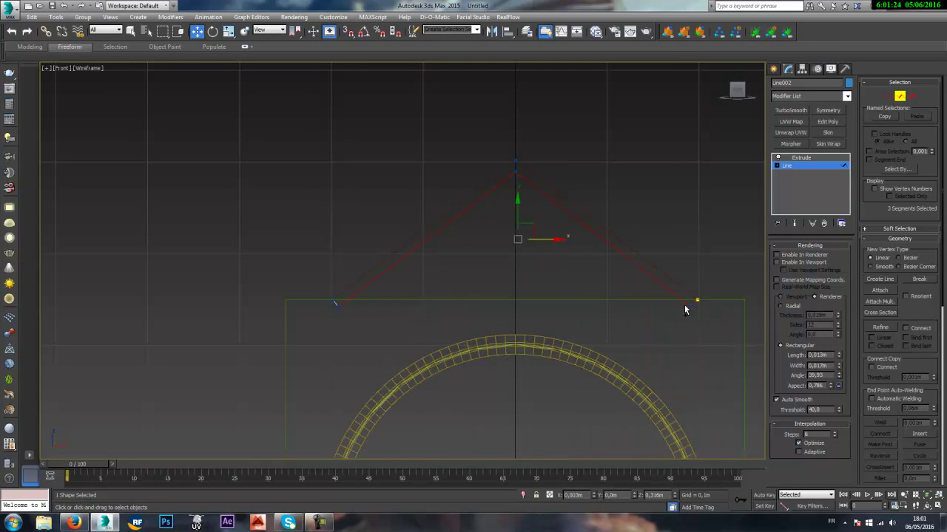
pyautogui.keyDown('ctrl'); pyautogui.click(338, 308); pyautogui.keyUp('ctrl')
pyautogui.press('Delete')
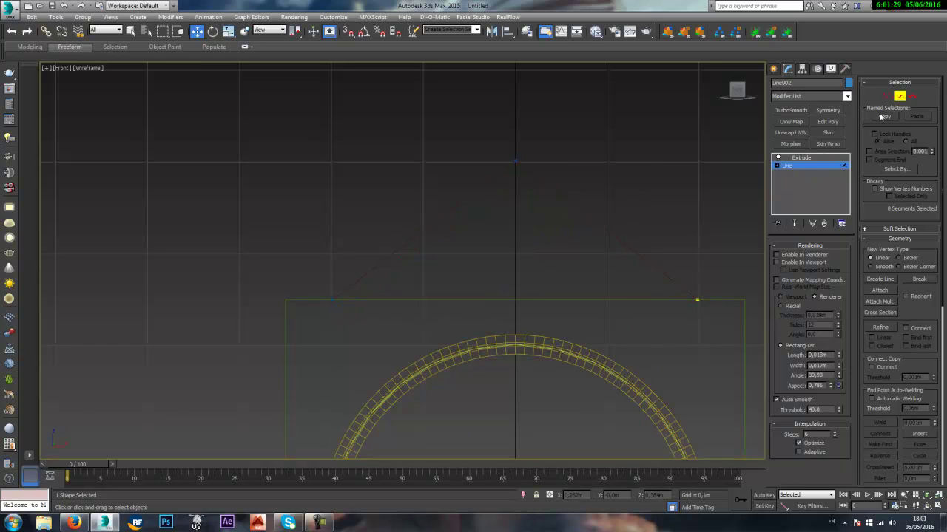
# - Outline the remaining inverted-V spline outward into a thin closed profile, and show the extruded shell in the shaded perspective view
pyautogui.press('3')
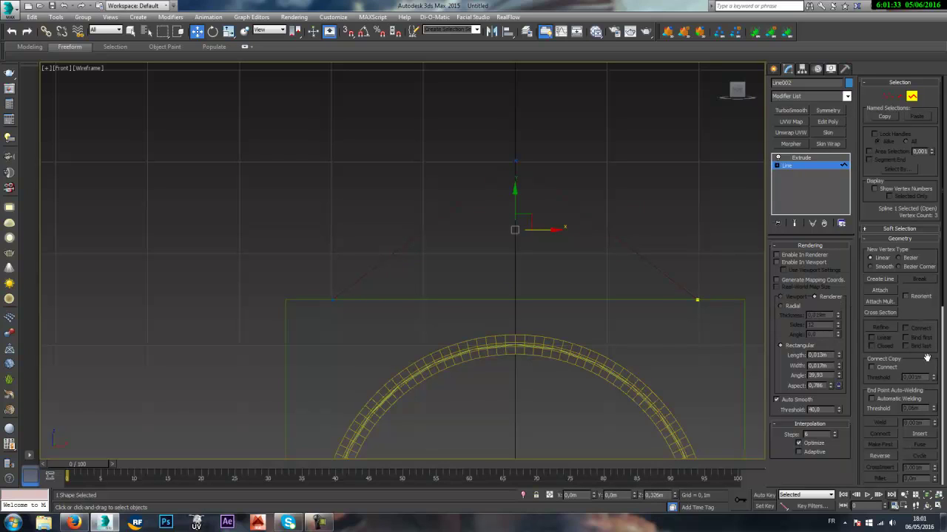
pyautogui.scroll(-5, 926, 358)
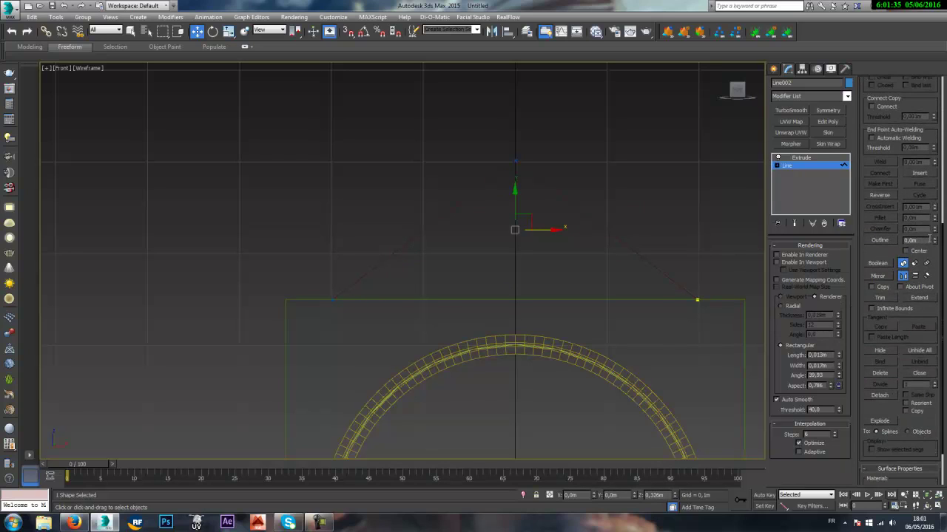
pyautogui.moveTo(934, 239); pyautogui.dragTo(934, 242)
pyautogui.click(817, 160)
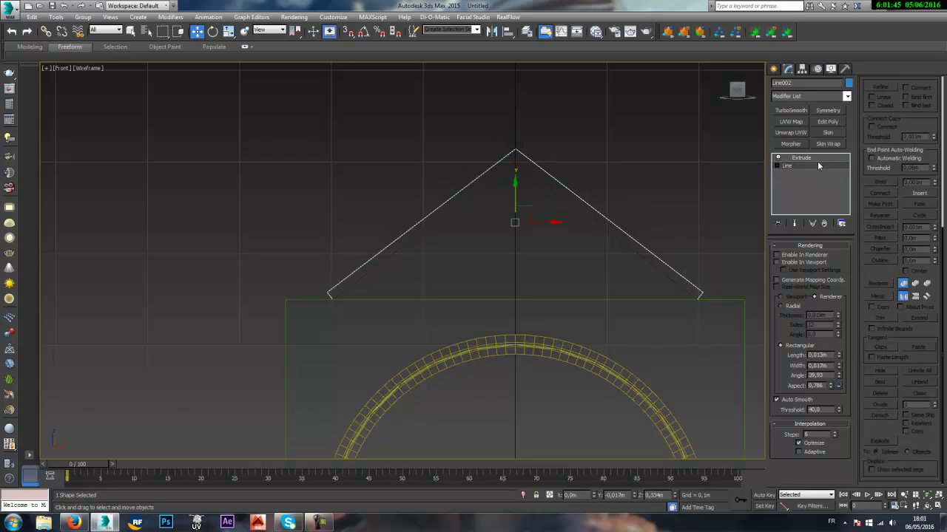
pyautogui.press('p')
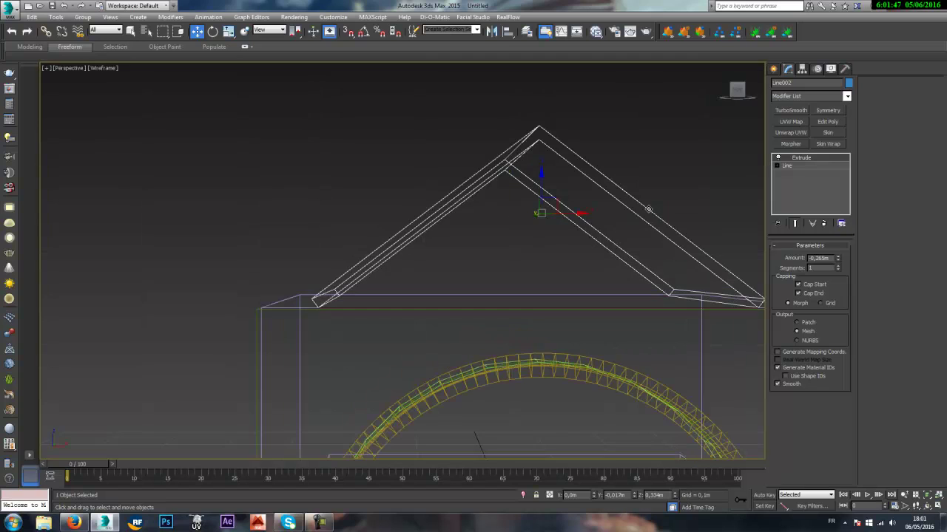
pyautogui.scroll(-3, 650, 209)
pyautogui.moveTo(650, 209)
pyautogui.mouseDown(button='middle')
pyautogui.moveTo(634, 266)
pyautogui.moveTo(643, 292)
pyautogui.moveTo(655, 281)
pyautogui.moveTo(550, 250)
pyautogui.moveTo(617, 251)
pyautogui.mouseUp(button='middle')
pyautogui.press('F3')
pyautogui.scroll(3, 545, 231)
pyautogui.keyDown('alt'); pyautogui.moveTo(545, 231); pyautogui.dragTo(456, 237, button='middle'); pyautogui.keyUp('alt')
pyautogui.scroll(-3, 488, 224)
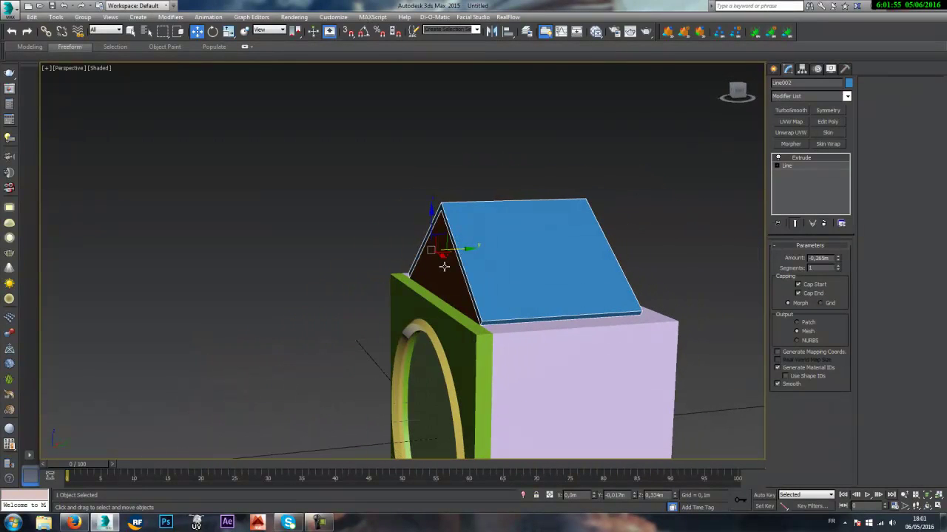
# - Set the extrude amount of the solid brown triangular roof body to -0.2 m
pyautogui.click(444, 266)
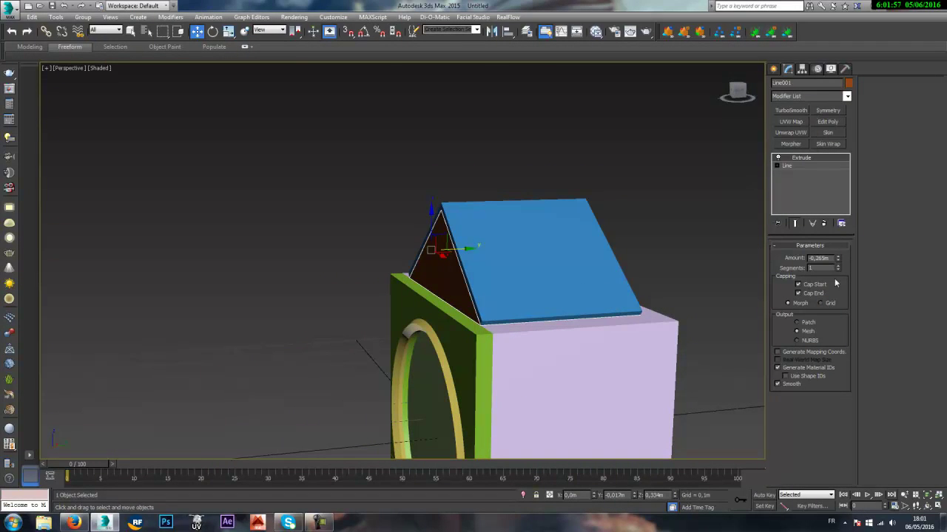
pyautogui.scroll(-2, 450, 247)
pyautogui.click(523, 228)
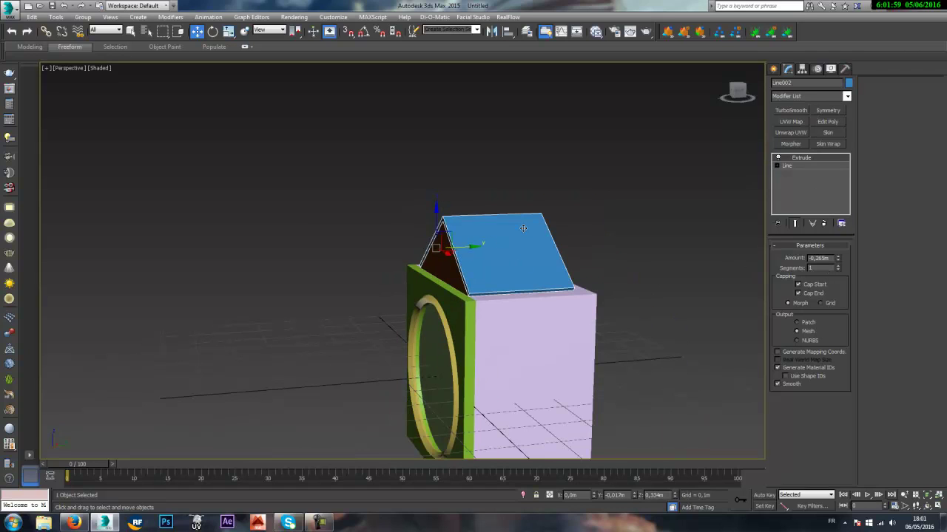
pyautogui.scroll(3, 461, 249)
pyautogui.keyDown('alt'); pyautogui.moveTo(461, 250); pyautogui.dragTo(488, 239, button='middle'); pyautogui.keyUp('alt')
pyautogui.click(414, 241)
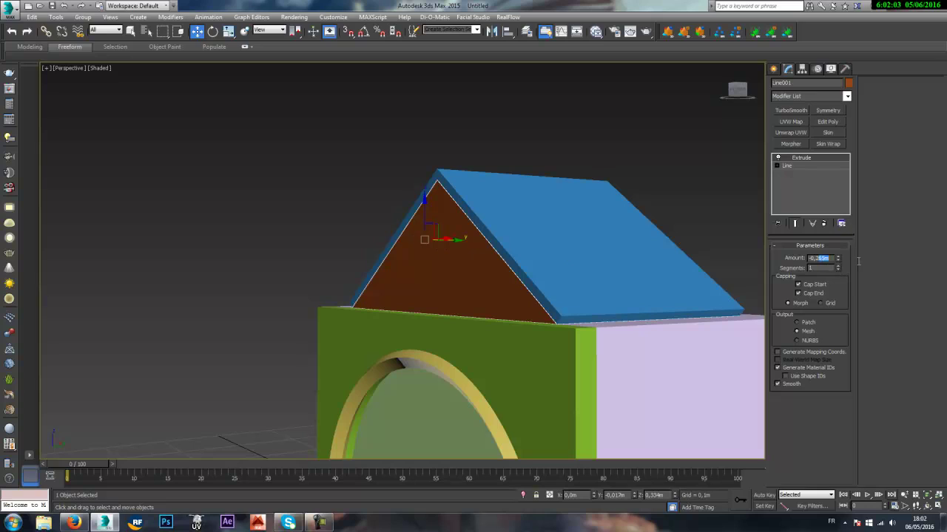
pyautogui.write('-0,24')
pyautogui.press('Return')
pyautogui.press('Right')
pyautogui.write('-0,2')
pyautogui.press('Return')
# - Align the brown roof body to the blue roof shell, center to center, in Y position only
pyautogui.keyDown('alt'); pyautogui.moveTo(498, 224); pyautogui.dragTo(502, 244, button='middle'); pyautogui.keyUp('alt')
pyautogui.hotkey('alt', 'a')
pyautogui.click(506, 237)
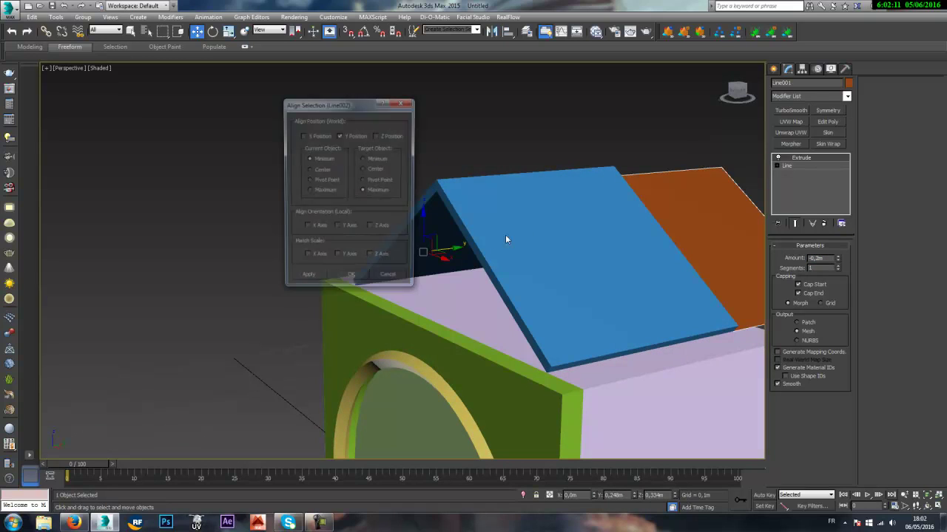
pyautogui.click(363, 170)
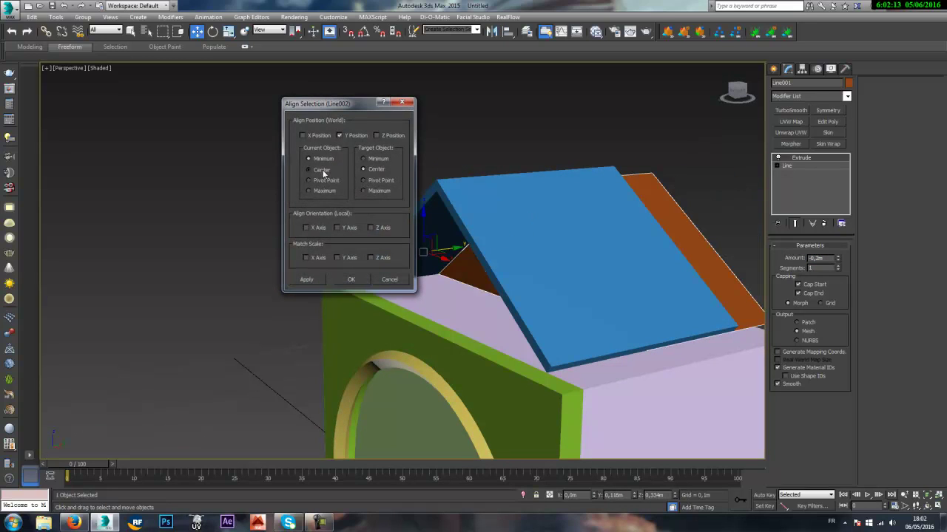
pyautogui.click(323, 171)
pyautogui.click(349, 279)
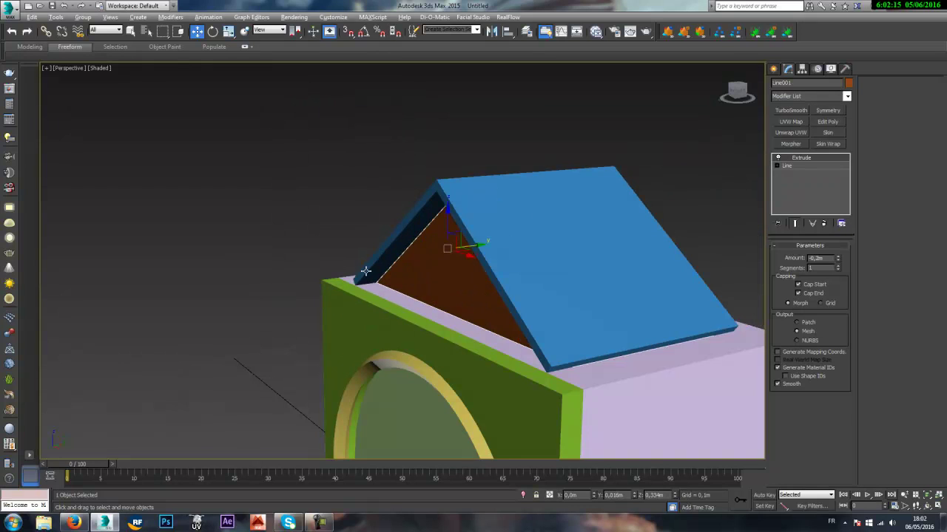
# - Set the brown roof body's extrude amount to -0.24 m and align it again to the shell's center in Y
pyautogui.keyDown('alt'); pyautogui.moveTo(349, 279); pyautogui.dragTo(448, 231, button='middle'); pyautogui.keyUp('alt')
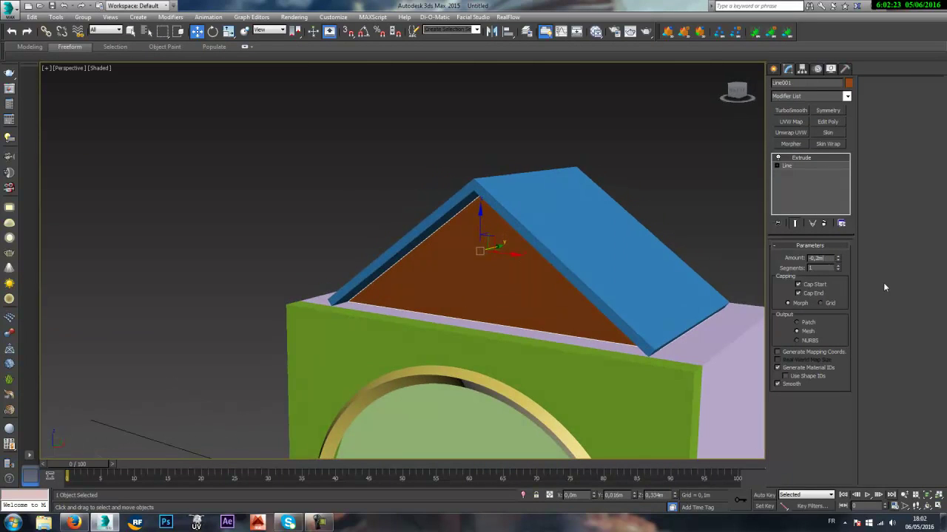
pyautogui.write('-0,24')
pyautogui.press('Return')
pyautogui.hotkey('alt', 'a')
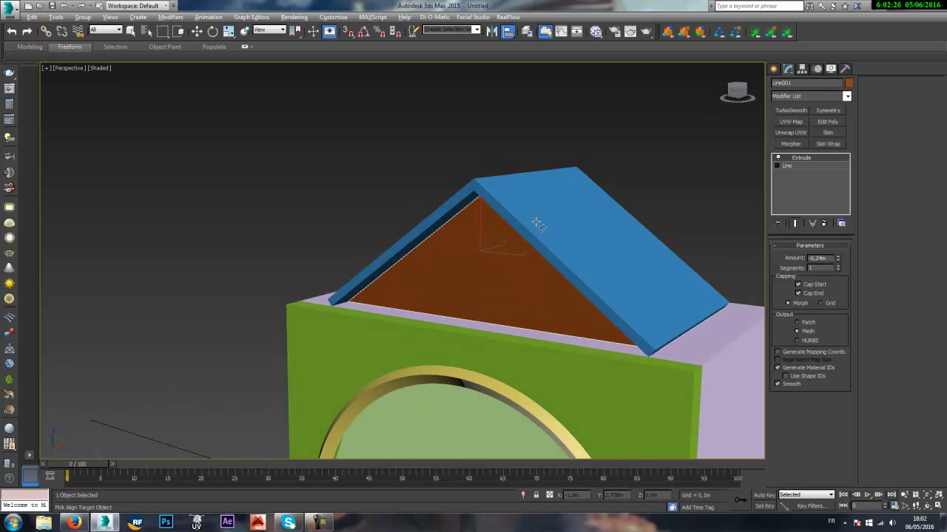
pyautogui.click(567, 200)
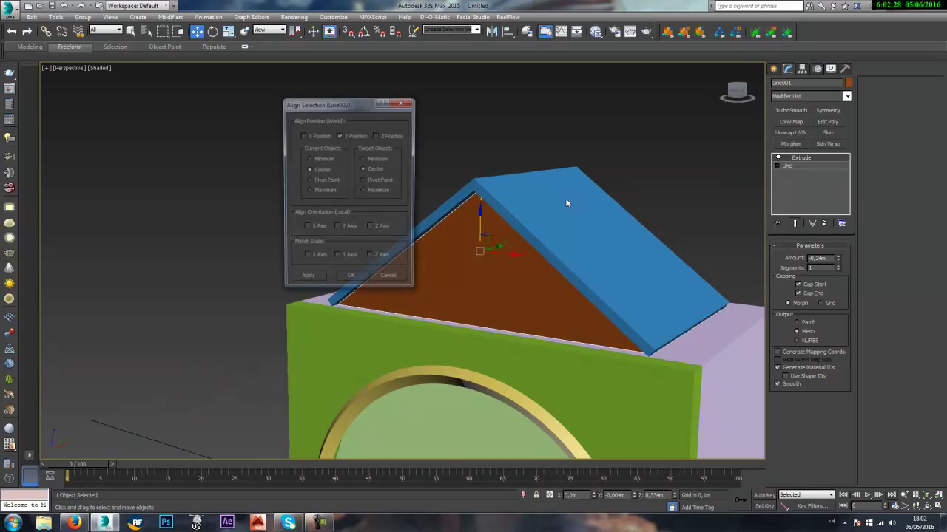
pyautogui.click(351, 279)
# - Start saving the scene and create a folder named G_tic in the scenes directory
pyautogui.keyDown('alt'); pyautogui.moveTo(352, 280); pyautogui.dragTo(499, 276, button='middle'); pyautogui.keyUp('alt')
pyautogui.scroll(-5, 488, 259)
pyautogui.keyDown('alt'); pyautogui.moveTo(484, 210); pyautogui.dragTo(429, 323, button='middle'); pyautogui.keyUp('alt')
pyautogui.hotkey('ctrl', 's')
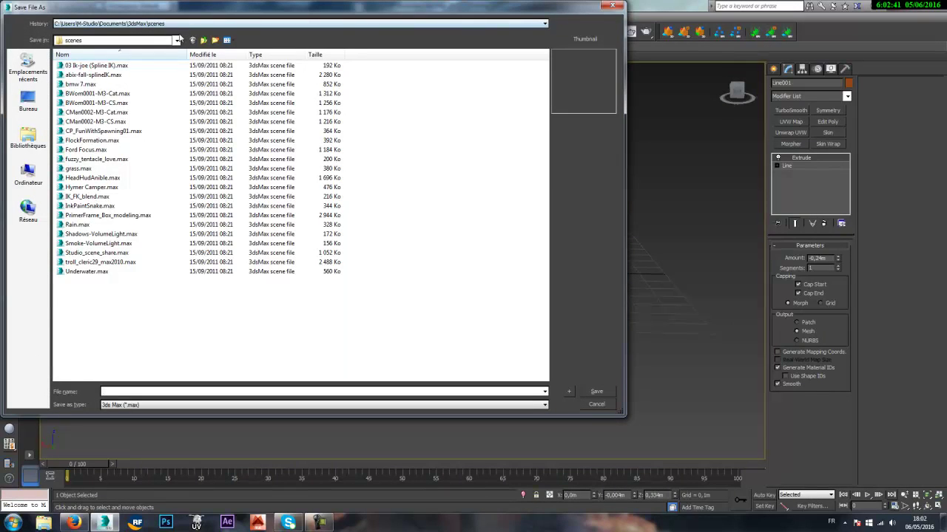
pyautogui.click(215, 40)
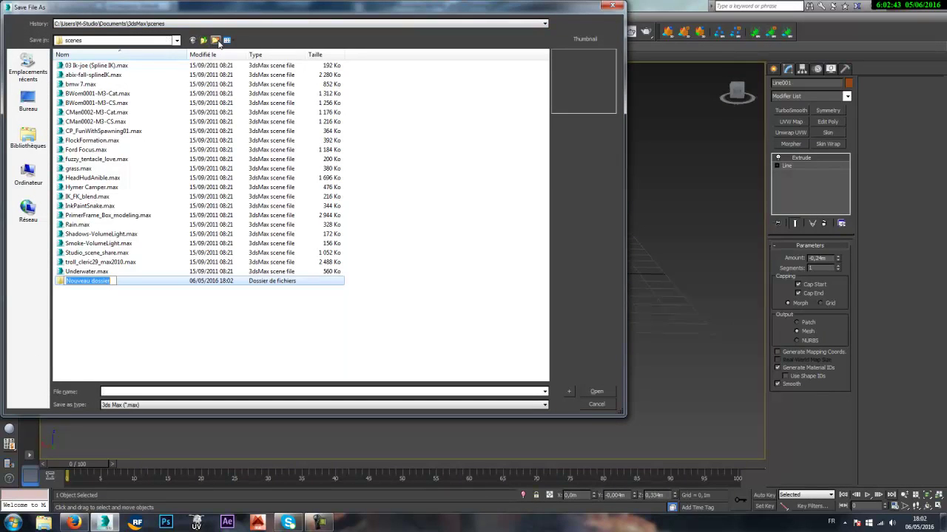
pyautogui.write('G_tic')
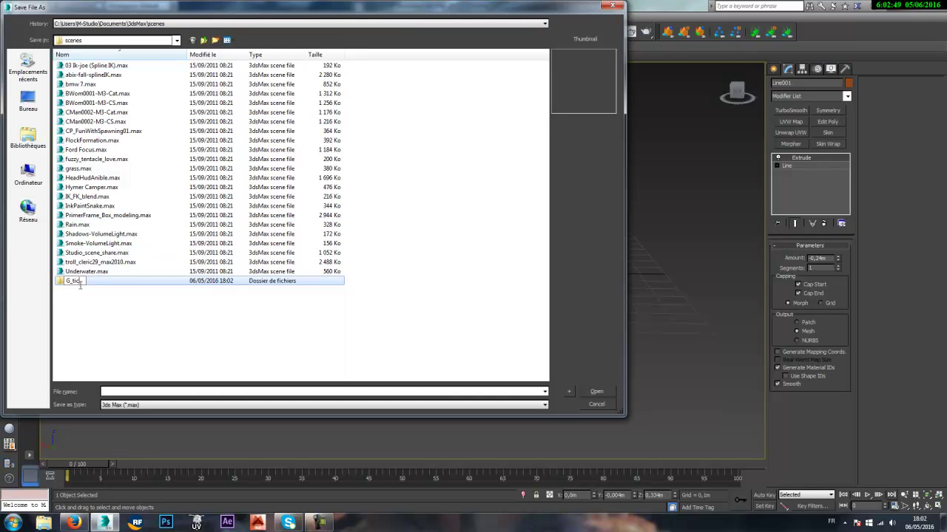
# - Browse the save location to the existing G-Tic folder inside M_Studio on Disque local (D:)
pyautogui.click(28, 139)
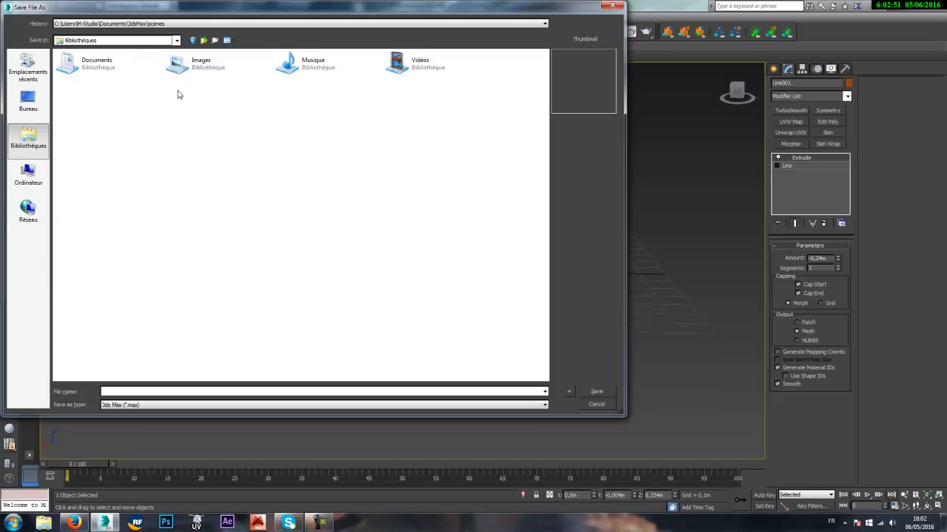
pyautogui.click(28, 176)
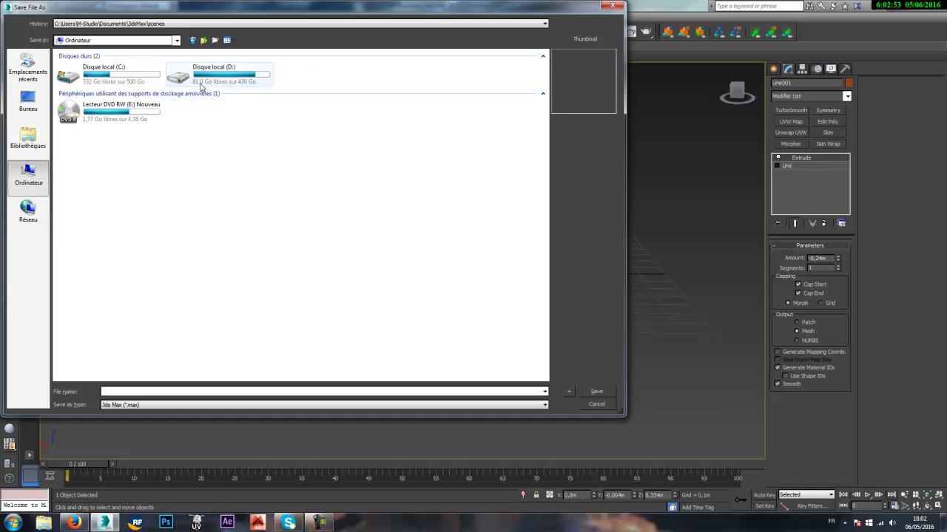
pyautogui.doubleClick(201, 84)
pyautogui.doubleClick(77, 93)
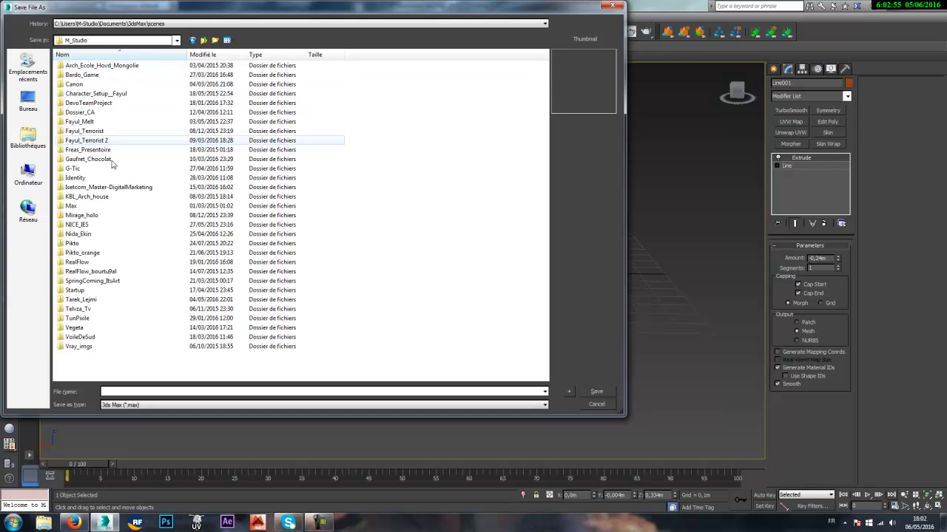
pyautogui.doubleClick(97, 170)
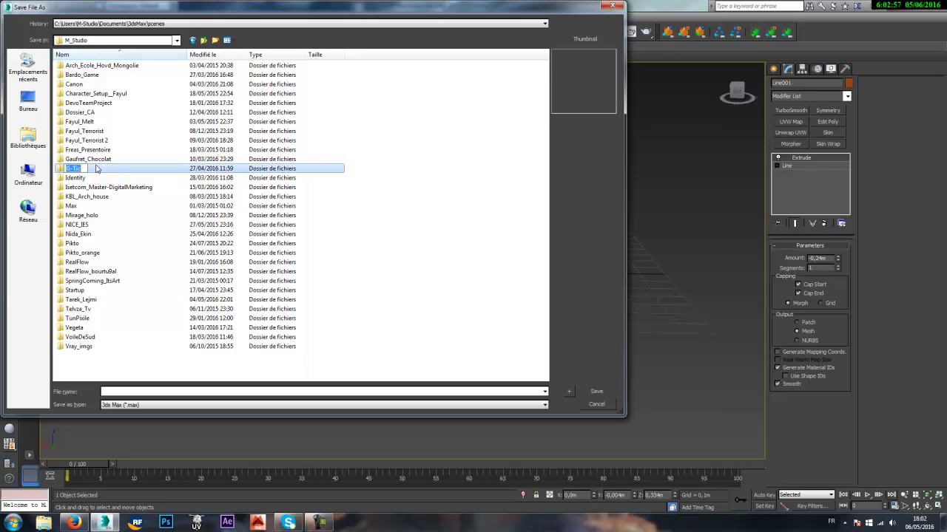
pyautogui.doubleClick(99, 168)
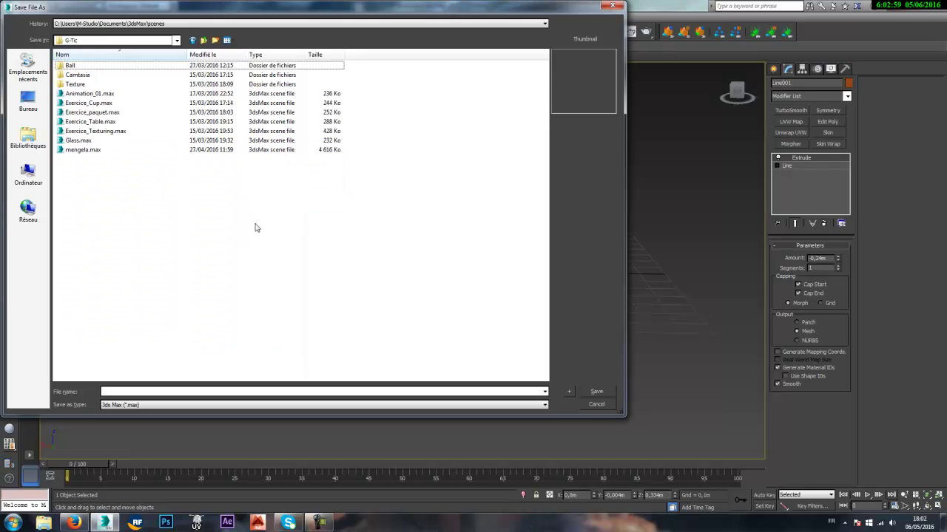
# - Create a new folder named Horloge inside G-Tic and open it
pyautogui.rightClick(210, 217)
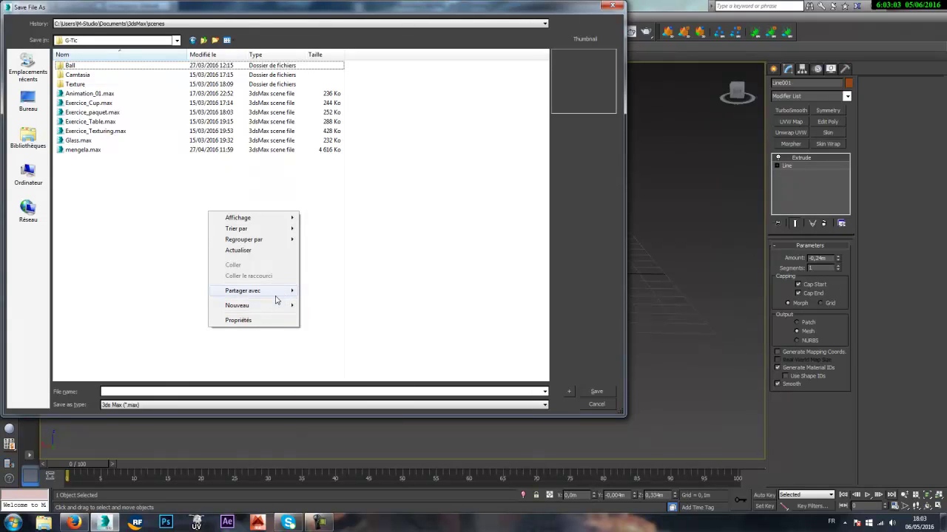
pyautogui.moveTo(286, 298)
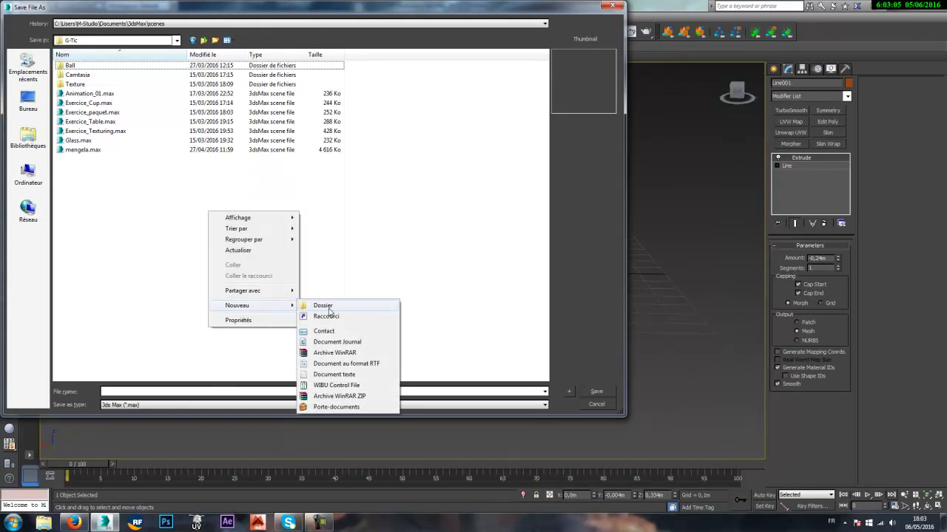
pyautogui.click(328, 311)
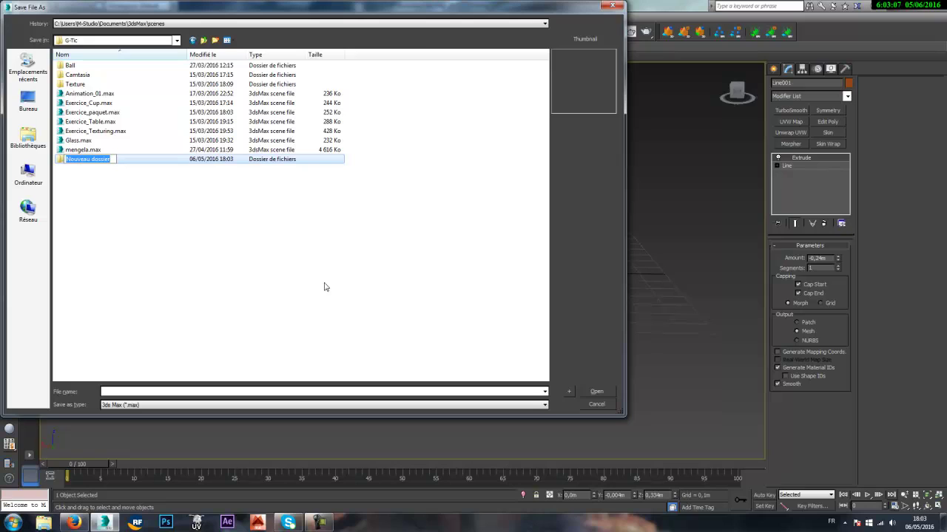
pyautogui.write('Horloge')
pyautogui.press('Return')
pyautogui.press('Return')
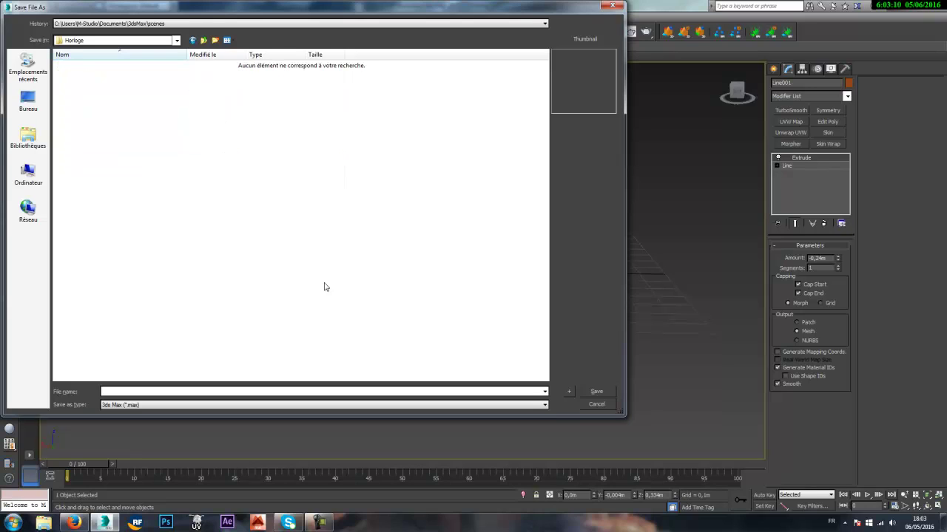
# - Save the scene as Horloge_ in the Horloge folder
pyautogui.click(126, 391)
pyautogui.write('Horloge_')
pyautogui.press('Return')
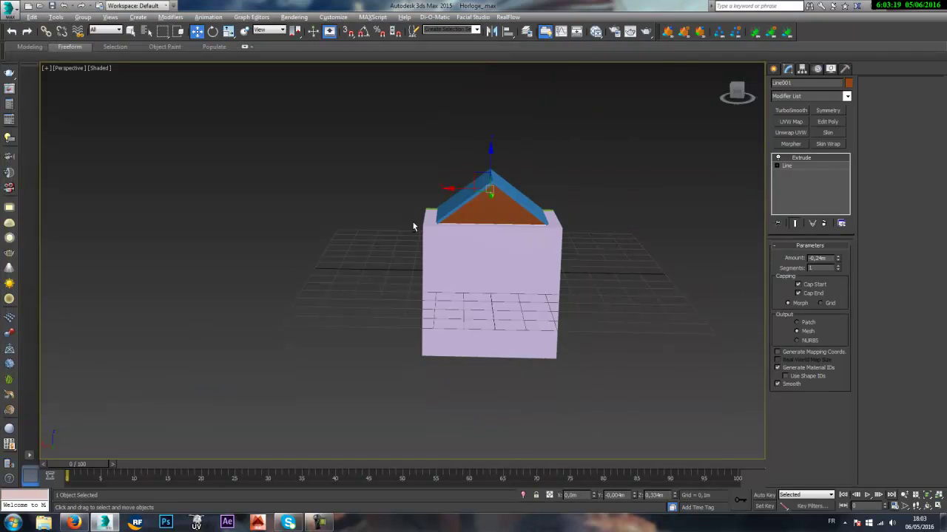
# - Examine the clock model from below in perspective and its dial and roof in the front view
pyautogui.keyDown('alt'); pyautogui.moveTo(413, 227); pyautogui.dragTo(494, 132, button='middle'); pyautogui.keyUp('alt')
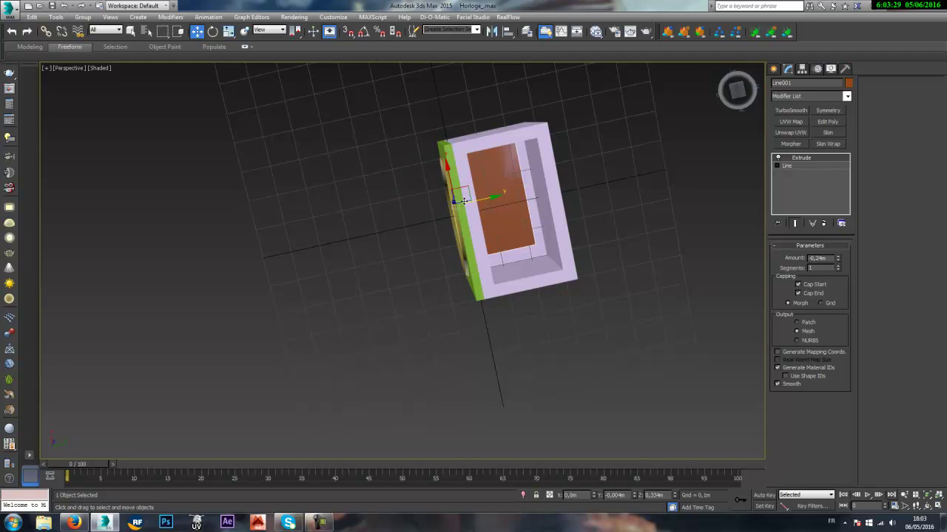
pyautogui.scroll(-5, 466, 201)
pyautogui.scroll(3, 466, 201)
pyautogui.moveTo(466, 202); pyautogui.dragTo(465, 211, button='middle')
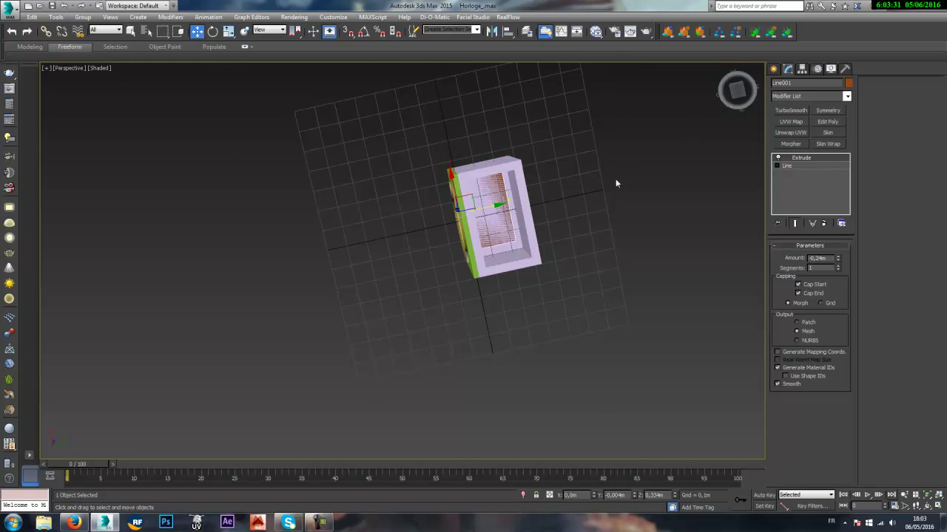
pyautogui.press('f')
pyautogui.scroll(1, 532, 273)
pyautogui.moveTo(532, 273); pyautogui.dragTo(520, 223, button='middle')
pyautogui.scroll(-2, 522, 160)
pyautogui.scroll(-1, 515, 261)
pyautogui.moveTo(479, 323); pyautogui.dragTo(343, 380, button='middle')
pyautogui.moveTo(403, 392); pyautogui.dragTo(442, 414, button='middle')
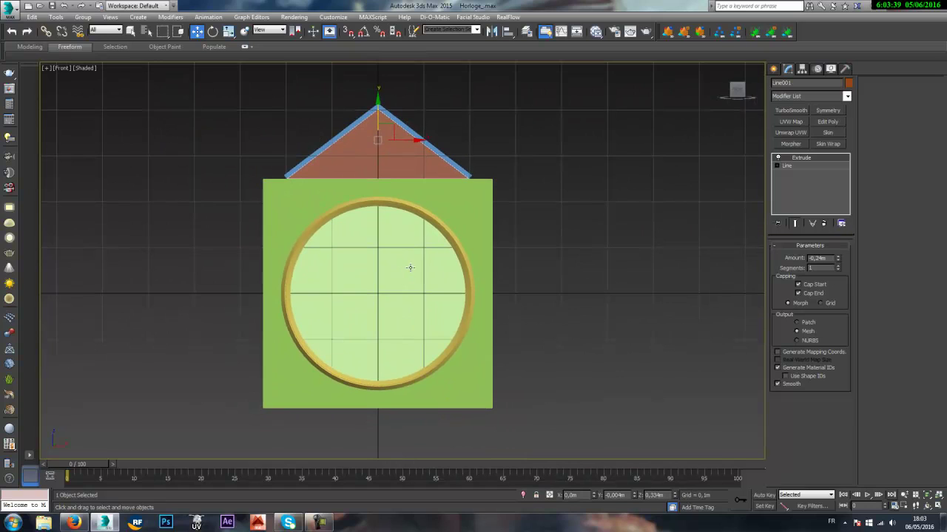
pyautogui.scroll(2, 403, 271)
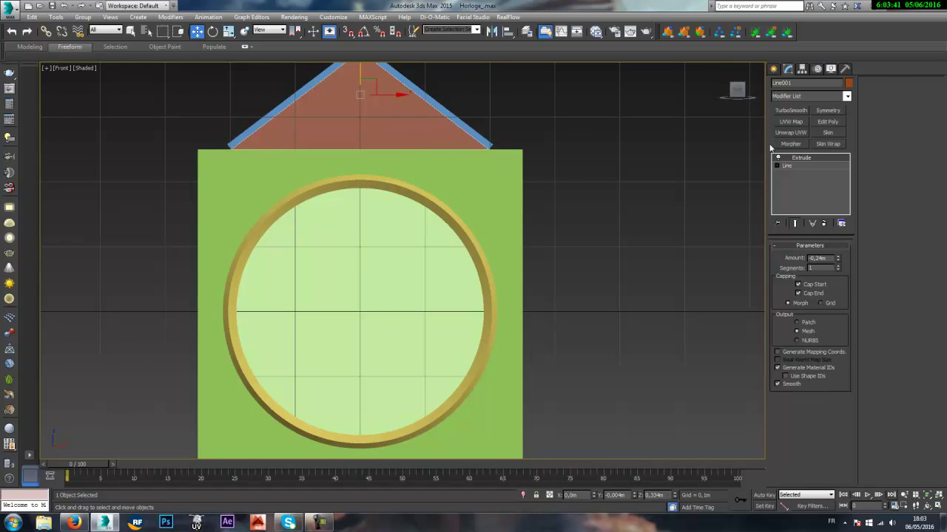
# - Activate the Pyramid standard primitive and enable AutoGrid for placing it on existing surfaces
pyautogui.click(773, 69)
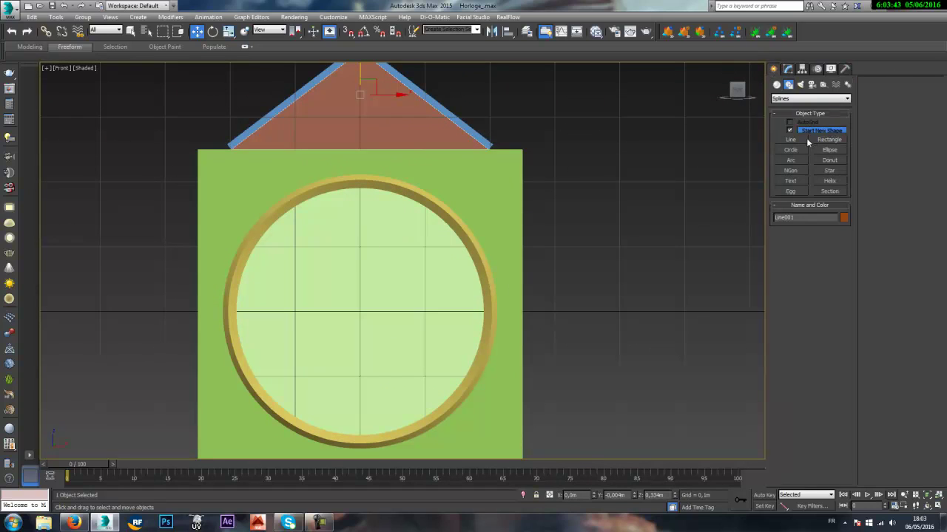
pyautogui.click(777, 84)
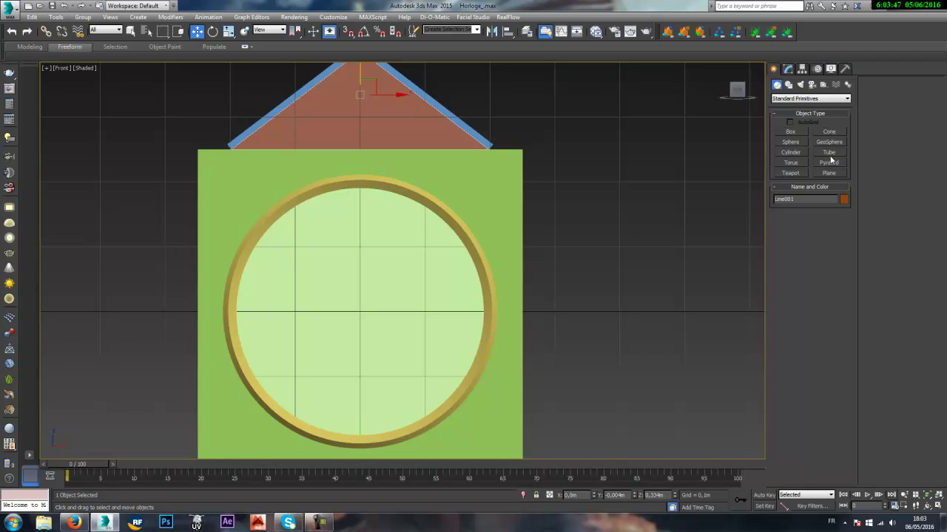
pyautogui.click(829, 162)
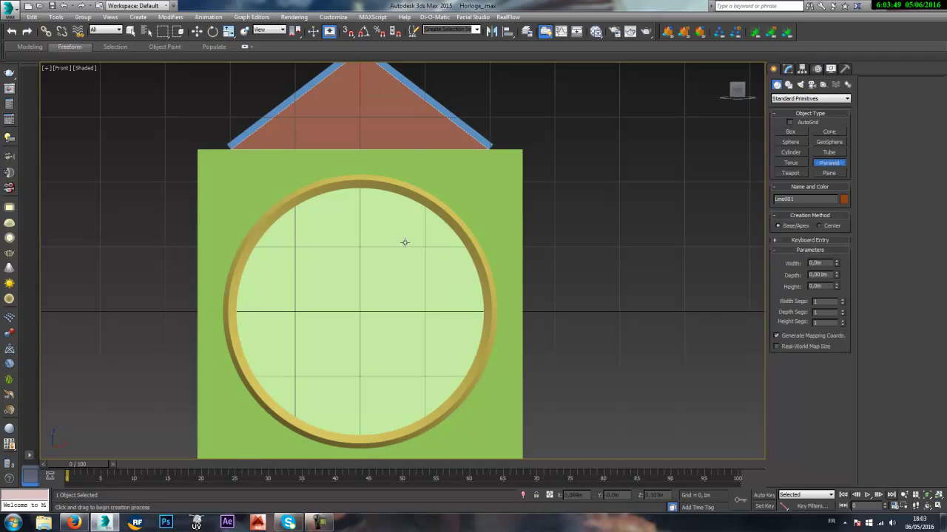
pyautogui.moveTo(404, 242); pyautogui.dragTo(483, 287, button='middle')
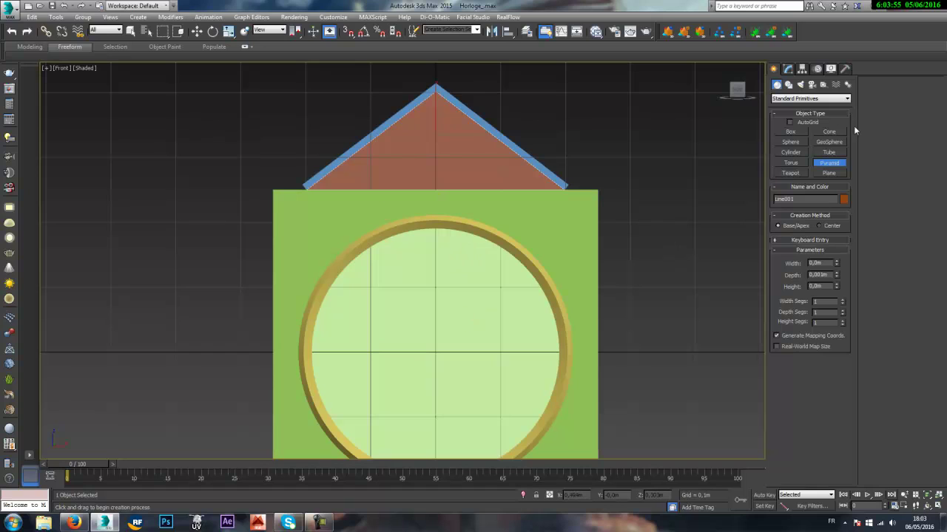
pyautogui.moveTo(429, 233); pyautogui.dragTo(474, 256, button='middle')
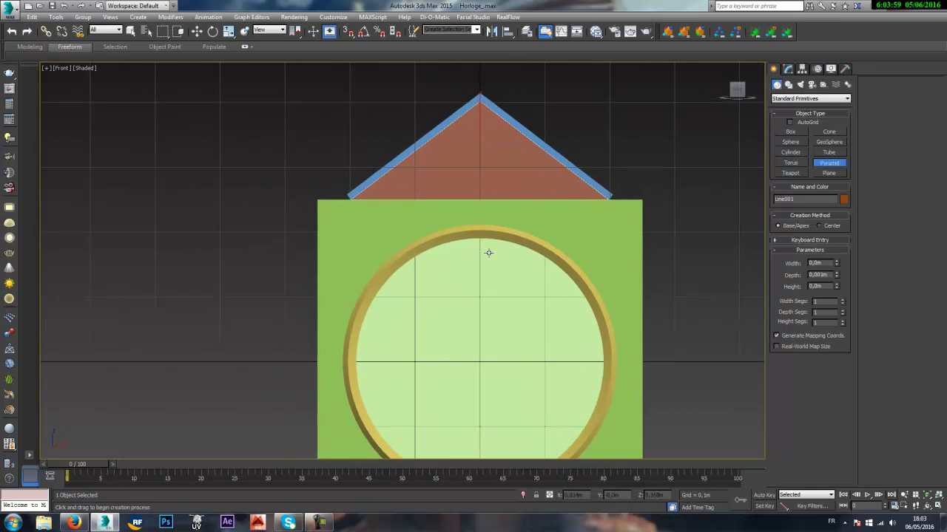
pyautogui.moveTo(530, 229); pyautogui.dragTo(564, 153, button='middle')
pyautogui.click(806, 124)
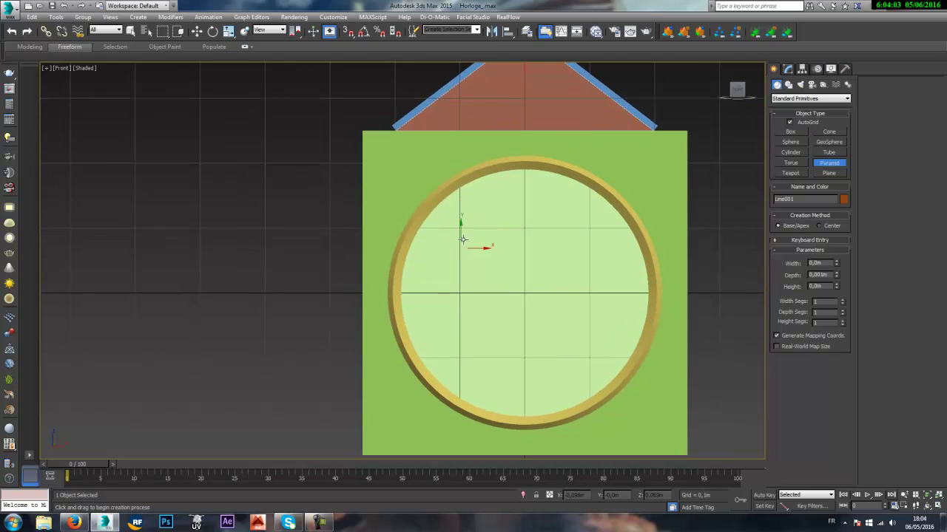
pyautogui.scroll(4, 490, 207)
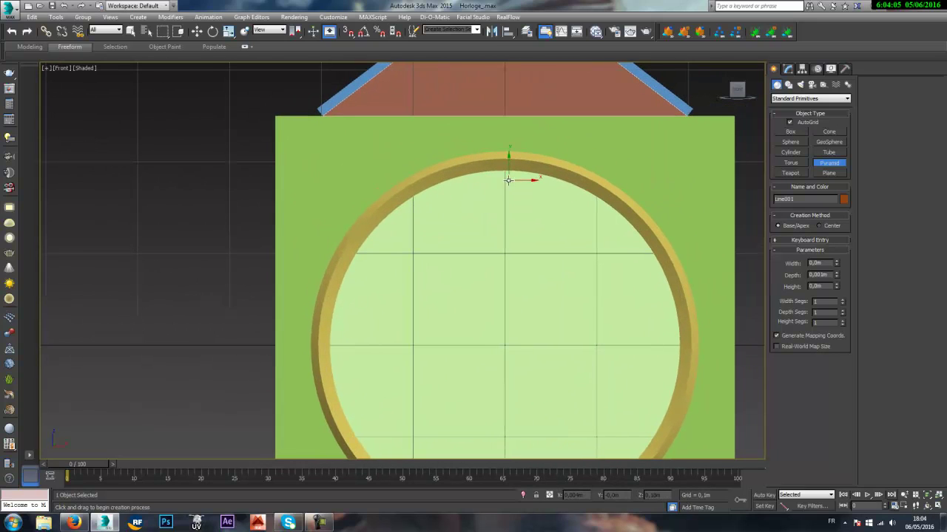
pyautogui.moveTo(506, 180); pyautogui.dragTo(499, 207)
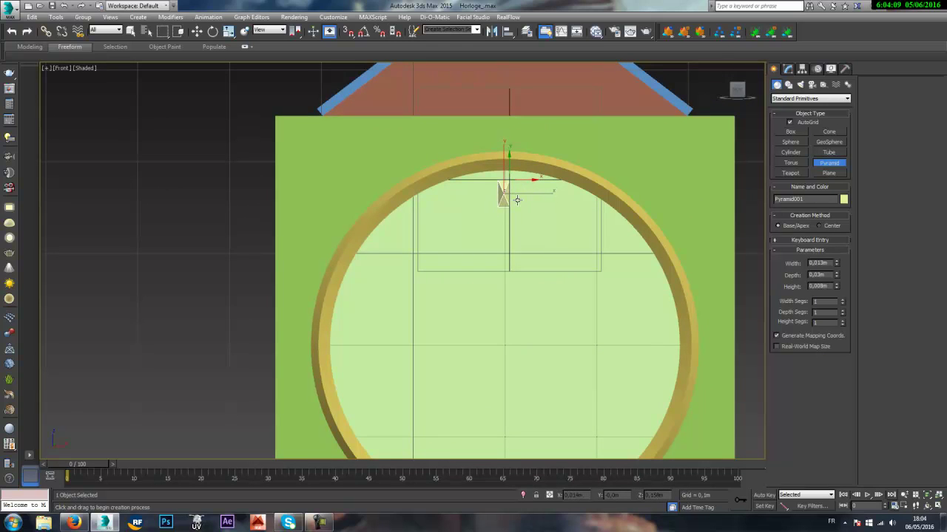
pyautogui.press('p')
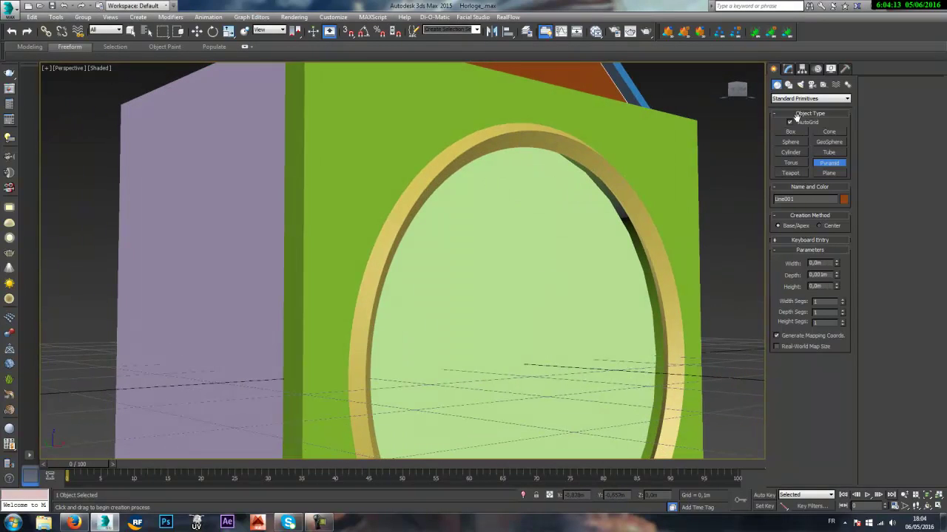
pyautogui.click(797, 123)
pyautogui.keyDown('alt'); pyautogui.moveTo(562, 209); pyautogui.dragTo(496, 214, button='middle'); pyautogui.keyUp('alt')
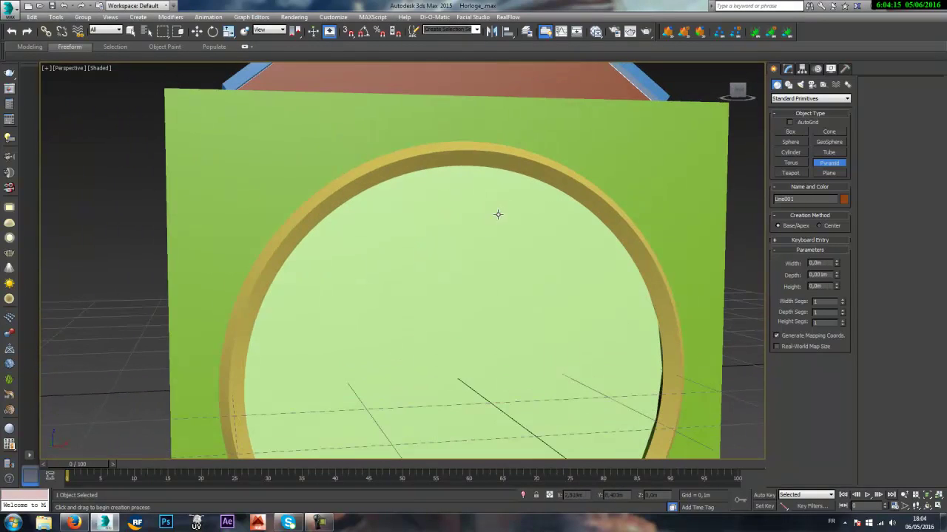
pyautogui.moveTo(496, 214)
pyautogui.mouseDown()
pyautogui.moveTo(477, 208)
pyautogui.moveTo(508, 190)
pyautogui.moveTo(503, 215)
pyautogui.mouseUp()
pyautogui.rightClick(545, 155)
pyautogui.click(789, 122)
pyautogui.moveTo(465, 201); pyautogui.dragTo(486, 186)
pyautogui.rightClick(564, 189)
pyautogui.moveTo(613, 135); pyautogui.dragTo(655, 115)
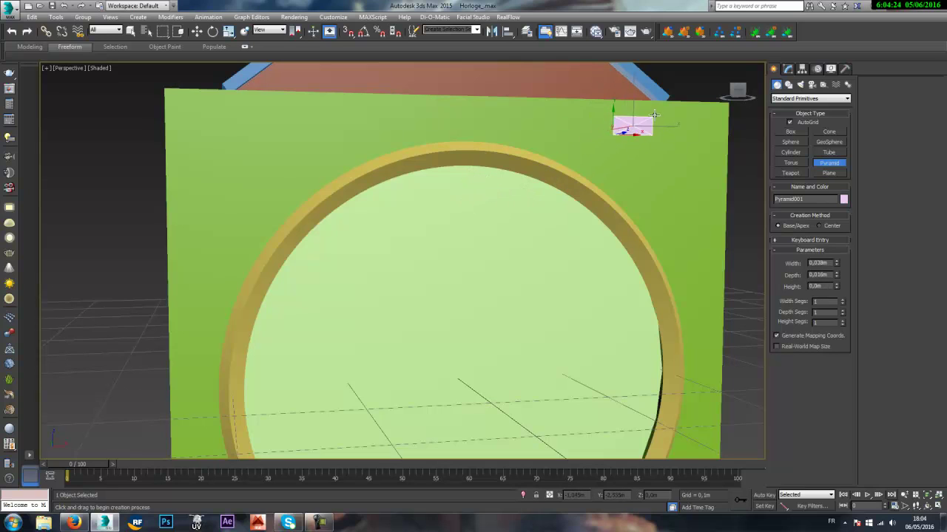
pyautogui.rightClick(699, 118)
# - In the front view, draw a pyramid about 0.013 m wide and 0.033 m deep at the 12 o'clock position of the dial
pyautogui.press('f')
pyautogui.scroll(-2, 502, 204)
pyautogui.scroll(4, 502, 205)
pyautogui.moveTo(503, 205); pyautogui.dragTo(488, 242, button='middle')
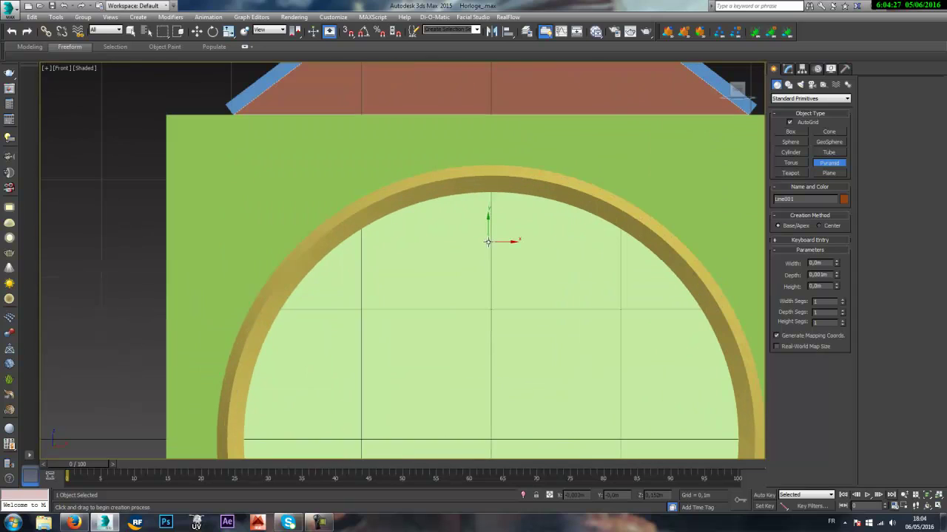
pyautogui.moveTo(498, 203); pyautogui.dragTo(481, 246)
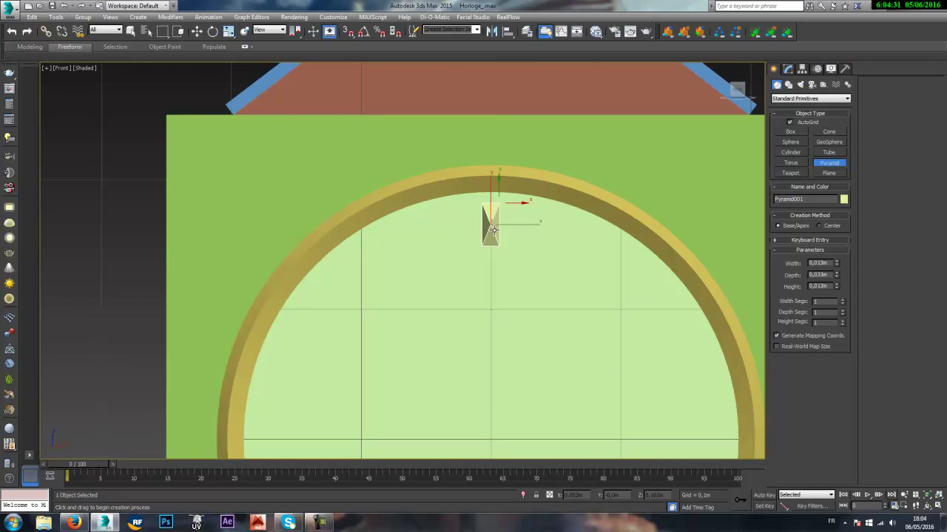
pyautogui.click(485, 213)
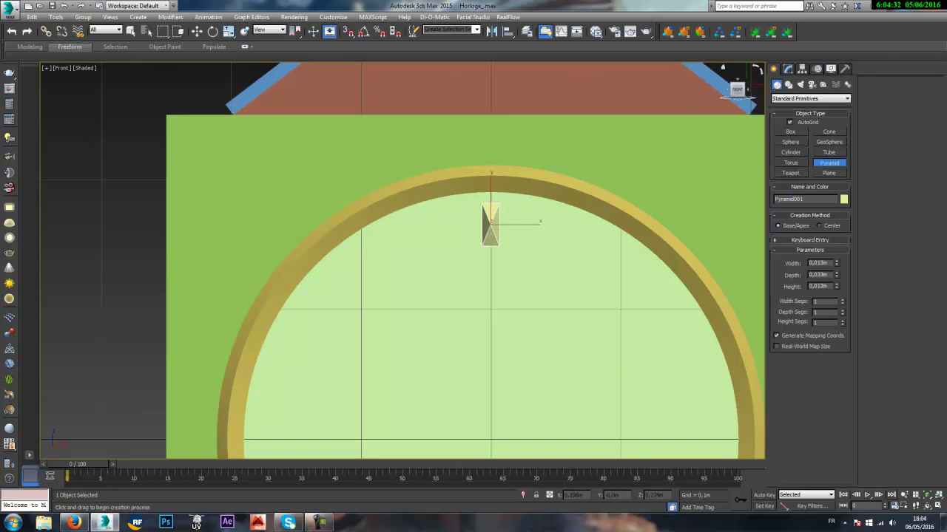
# - Change the pyramid marker's object color to black
pyautogui.click(842, 199)
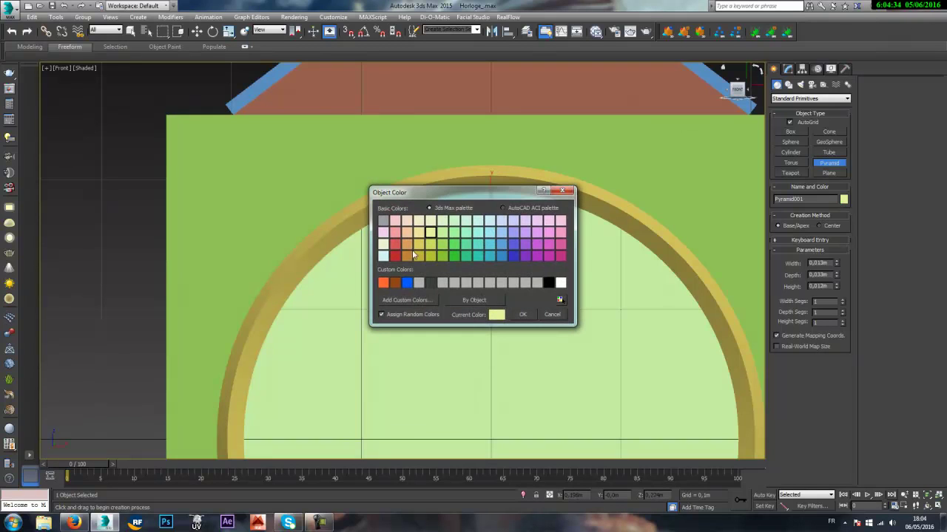
pyautogui.click(549, 282)
pyautogui.click(522, 314)
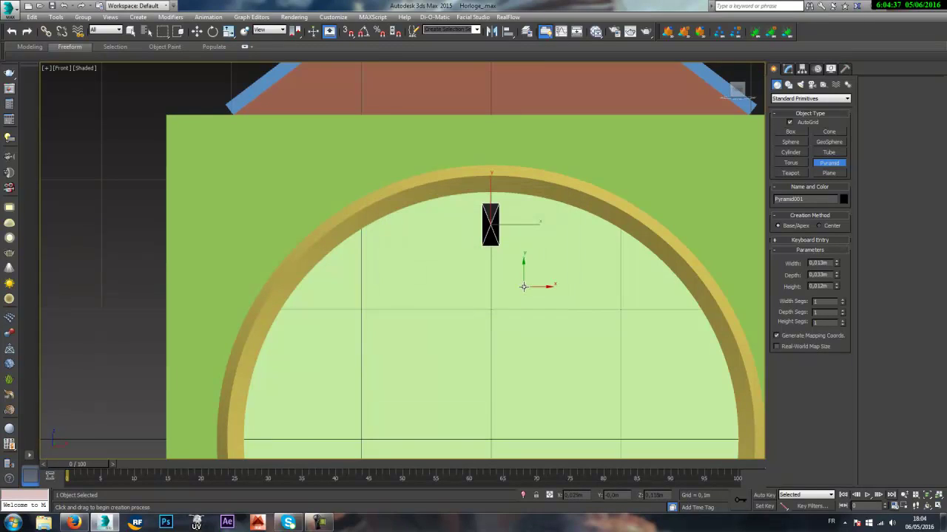
# - Set the black pyramid's height to 0.01 m, checking it in perspective, and return to the front view
pyautogui.press('p')
pyautogui.keyDown('alt'); pyautogui.moveTo(516, 255); pyautogui.dragTo(562, 179, button='middle'); pyautogui.keyUp('alt')
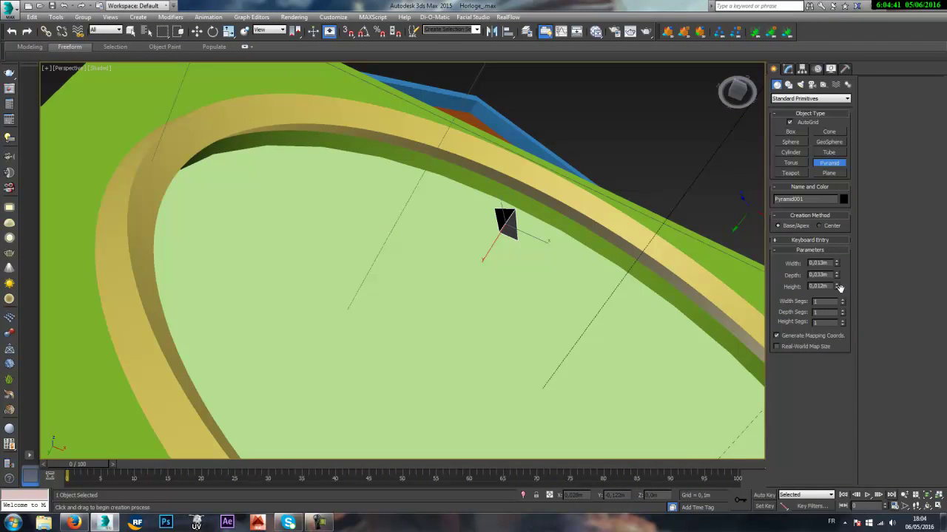
pyautogui.moveTo(836, 287); pyautogui.dragTo(838, 296)
pyautogui.keyDown('alt'); pyautogui.moveTo(503, 151); pyautogui.dragTo(435, 201, button='middle'); pyautogui.keyUp('alt')
pyautogui.press('f')
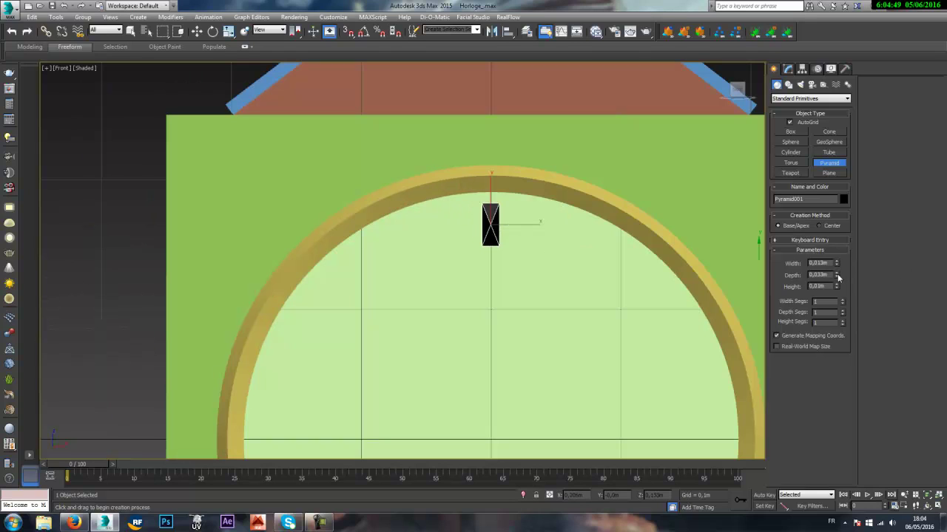
# - Set the 12 o'clock pyramid's depth to 0.041 m, and try zeroing its Y position before undoing that change
pyautogui.moveTo(837, 276); pyautogui.dragTo(834, 261)
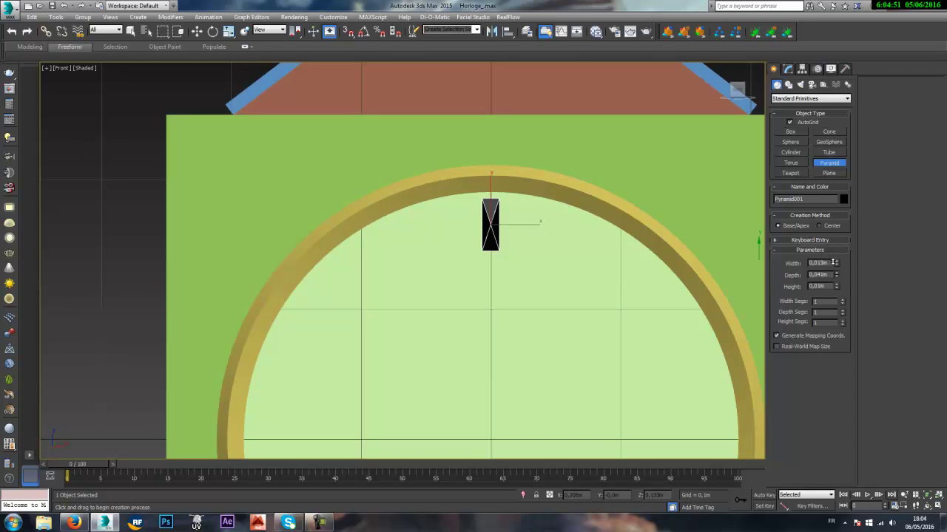
pyautogui.moveTo(499, 252); pyautogui.dragTo(506, 183, button='middle')
pyautogui.scroll(-2, 507, 180)
pyautogui.press('w')
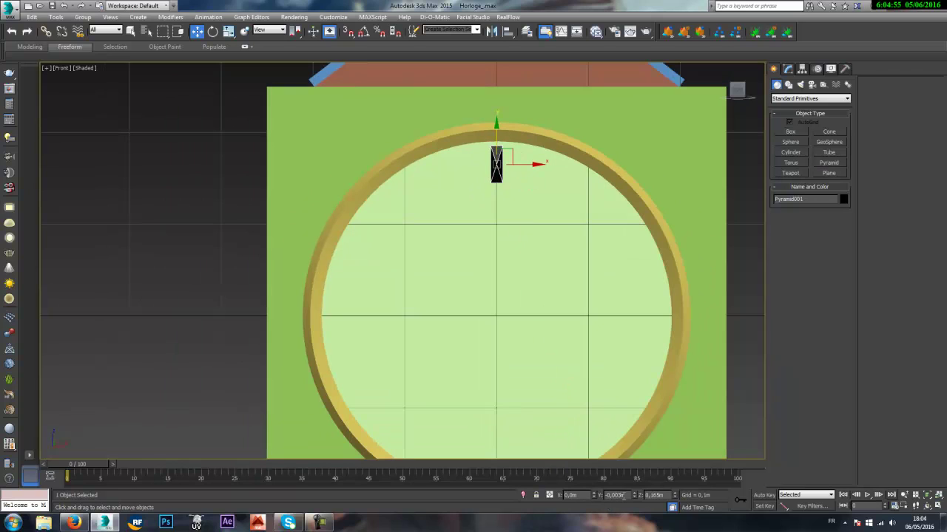
pyautogui.rightClick(634, 497)
pyautogui.hotkey('ctrl', 'z')
pyautogui.moveTo(592, 305); pyautogui.dragTo(587, 328, button='middle')
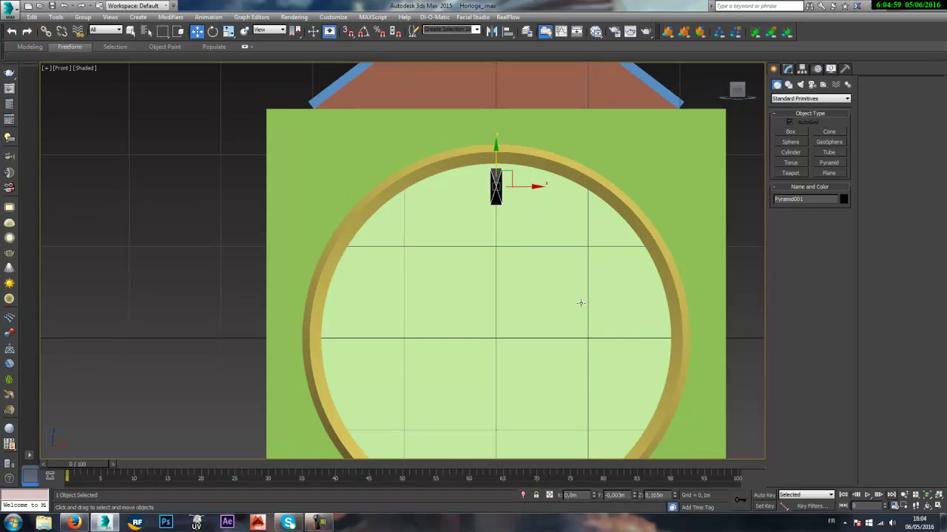
pyautogui.moveTo(522, 255); pyautogui.dragTo(534, 186, button='middle')
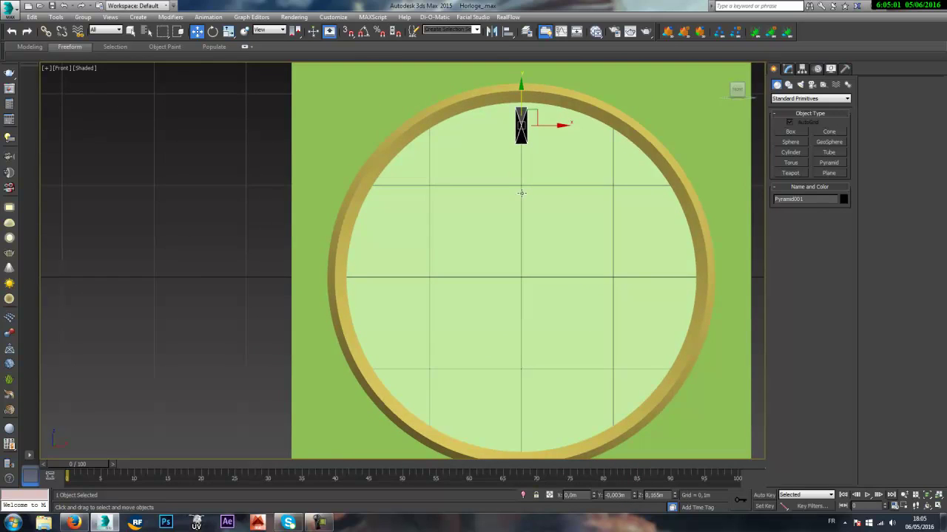
pyautogui.scroll(-8, 522, 193)
pyautogui.scroll(10, 471, 224)
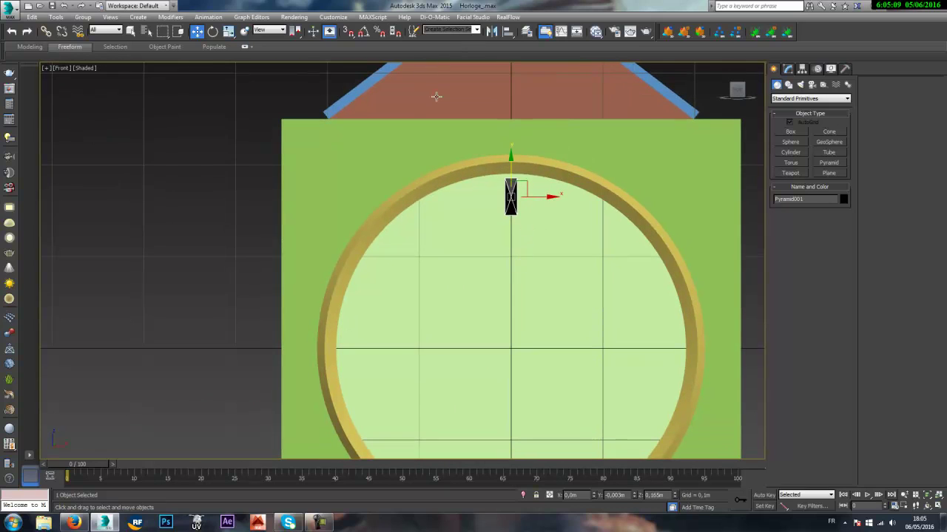
pyautogui.moveTo(571, 174); pyautogui.dragTo(543, 163, button='middle')
pyautogui.scroll(2, 500, 169)
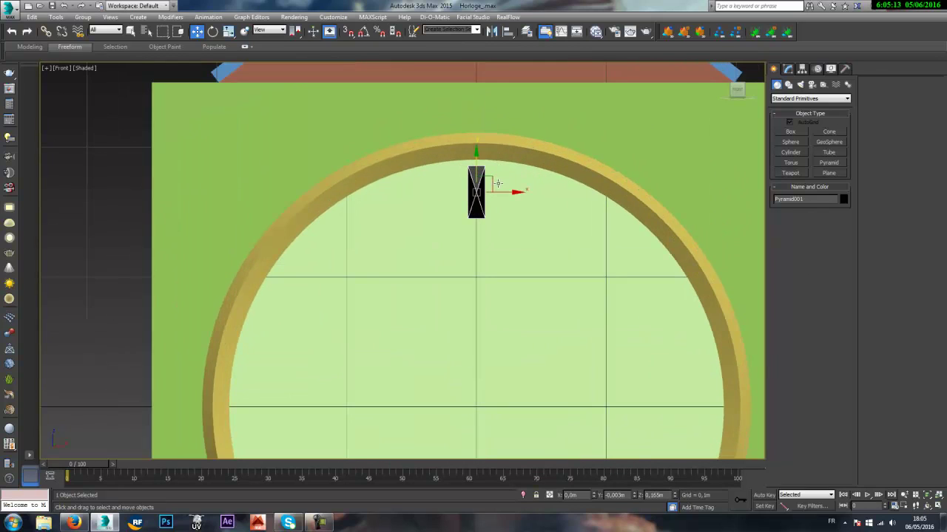
pyautogui.scroll(-2, 519, 166)
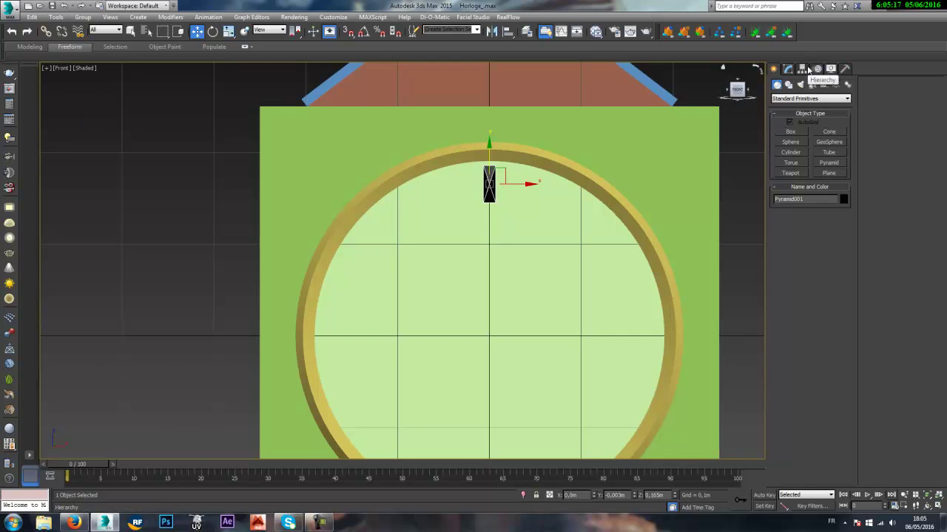
# - Move only the 12 o'clock marker's pivot to the dial's center by zeroing its Z position, leaving Y at -0.003 m
pyautogui.click(803, 69)
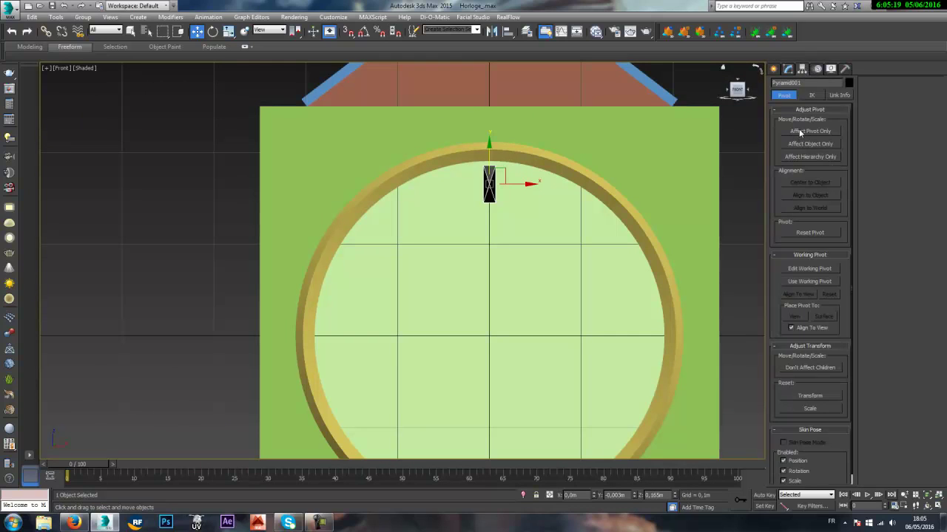
pyautogui.click(800, 131)
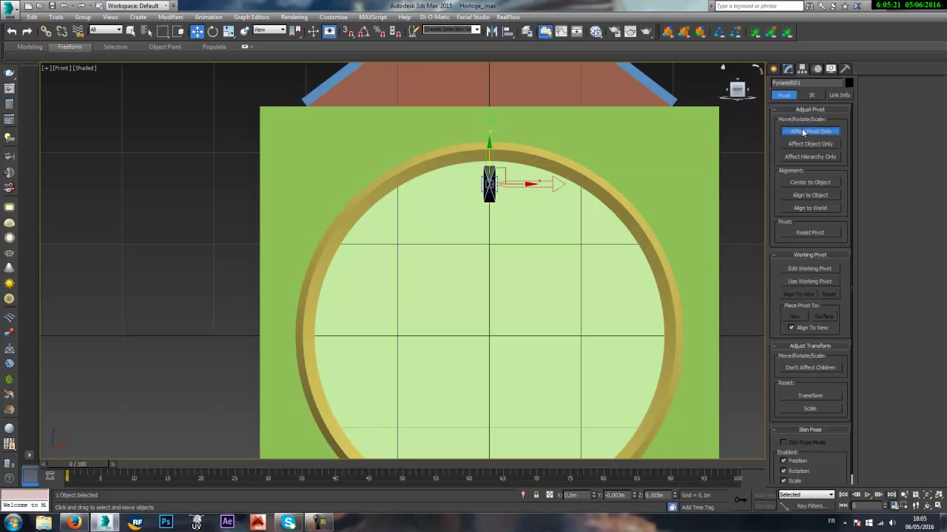
pyautogui.moveTo(453, 261); pyautogui.dragTo(454, 236, button='middle')
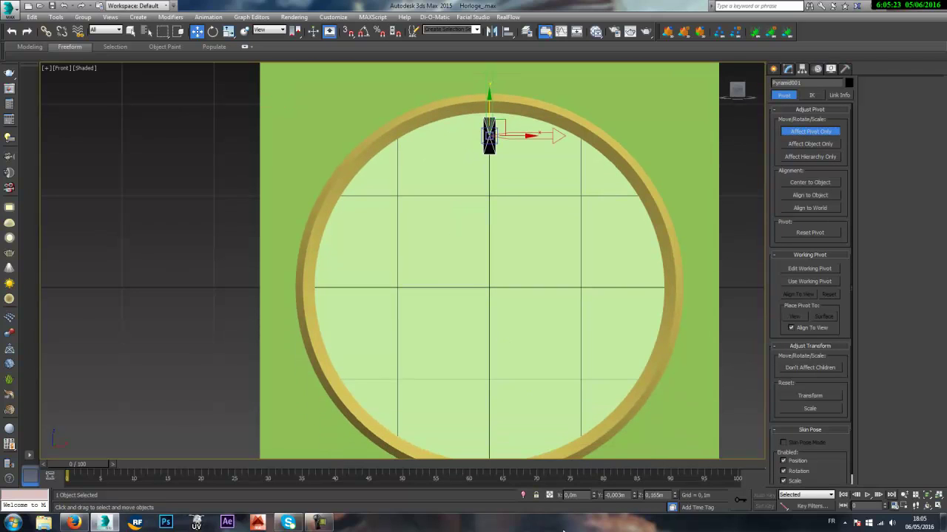
pyautogui.rightClick(636, 497)
pyautogui.hotkey('ctrl', 'z')
pyautogui.rightClick(674, 497)
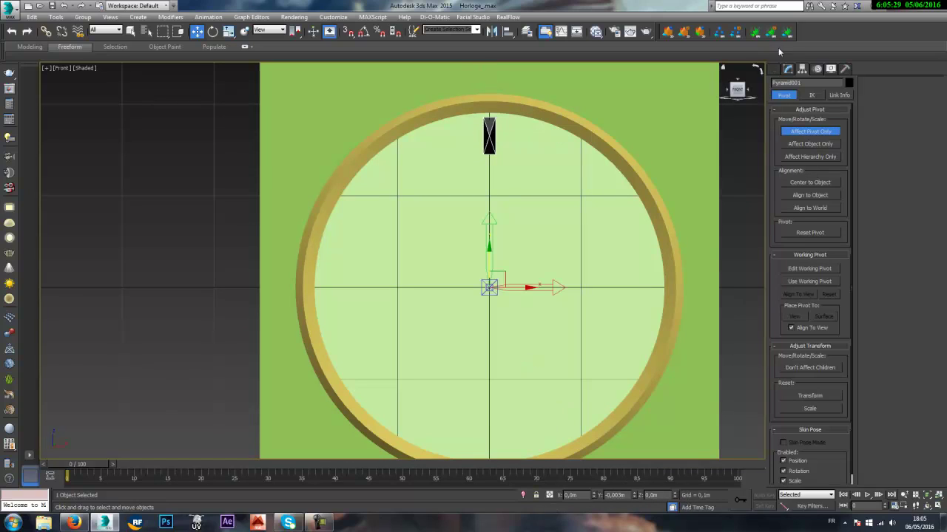
pyautogui.click(810, 131)
# - Try rotating and cloning the 12 o'clock marker around the dial's center without angle snapping
pyautogui.press('e')
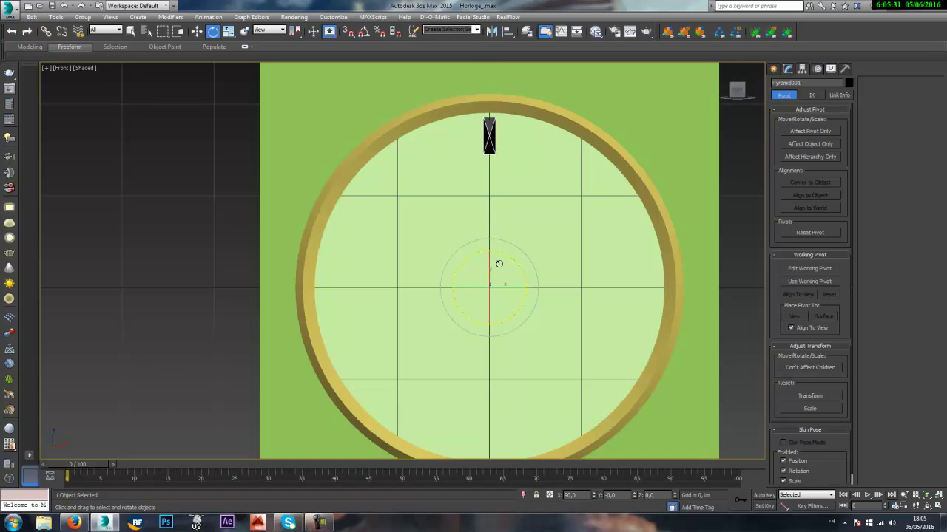
pyautogui.moveTo(502, 257); pyautogui.dragTo(163, 257)
pyautogui.hotkey('ctrl', 'z')
pyautogui.press('p')
pyautogui.press('f')
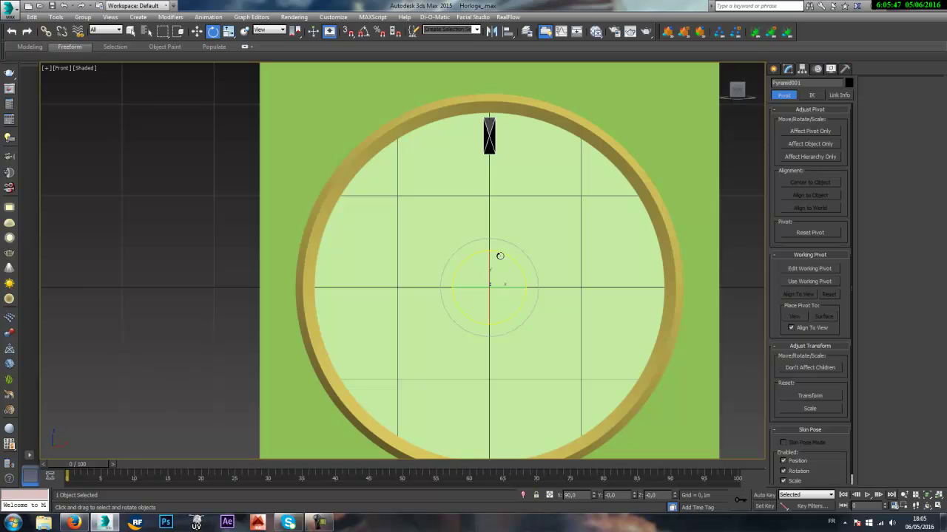
pyautogui.keyDown('shift'); pyautogui.moveTo(500, 256); pyautogui.dragTo(496, 264); pyautogui.keyUp('shift')
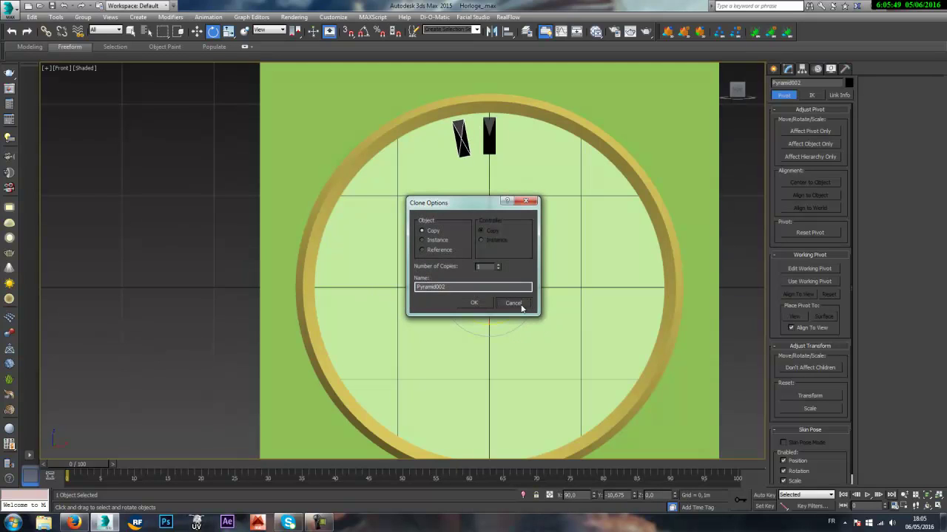
pyautogui.click(513, 303)
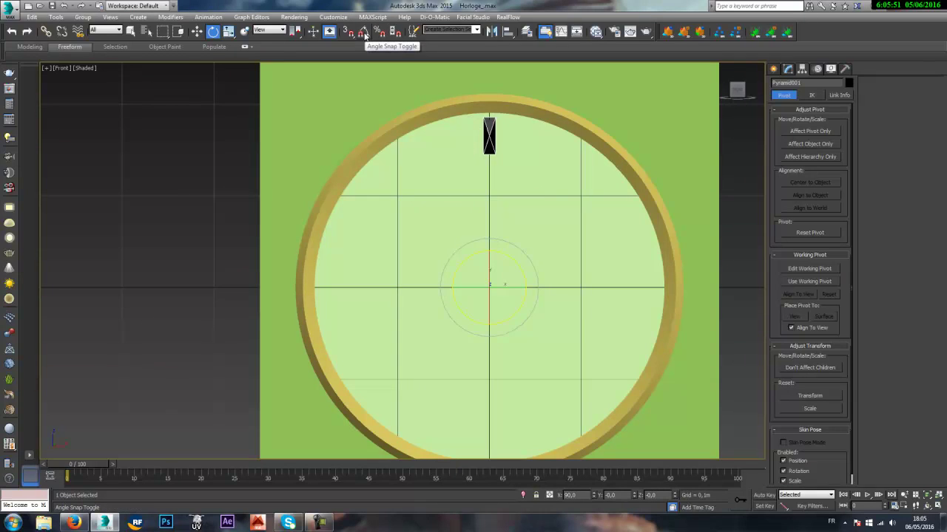
# - With angle snap enabled, clone the 12 o'clock marker as three instances rotated 90° apart around the dial's center
pyautogui.click(364, 34)
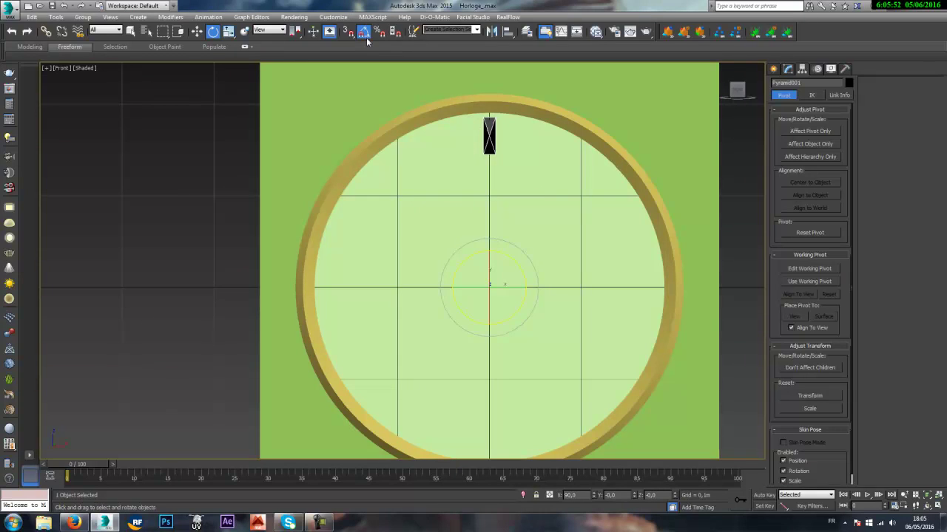
pyautogui.click(509, 257)
pyautogui.moveTo(510, 260)
pyautogui.keyDown('shift'); pyautogui.mouseDown()
pyautogui.moveTo(479, 242)
pyautogui.moveTo(481, 171)
pyautogui.mouseUp(); pyautogui.keyUp('shift')
pyautogui.press('Escape')
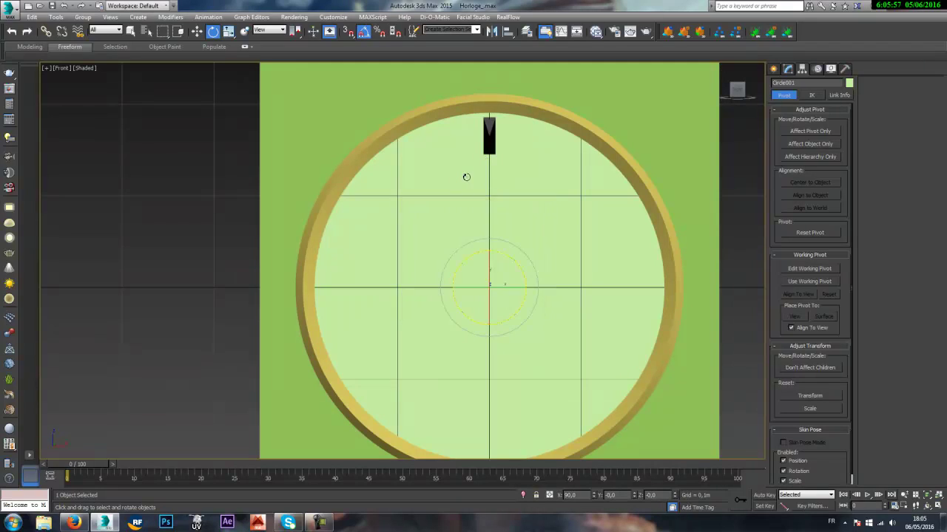
pyautogui.click(490, 137)
pyautogui.moveTo(509, 258); pyautogui.dragTo(466, 247)
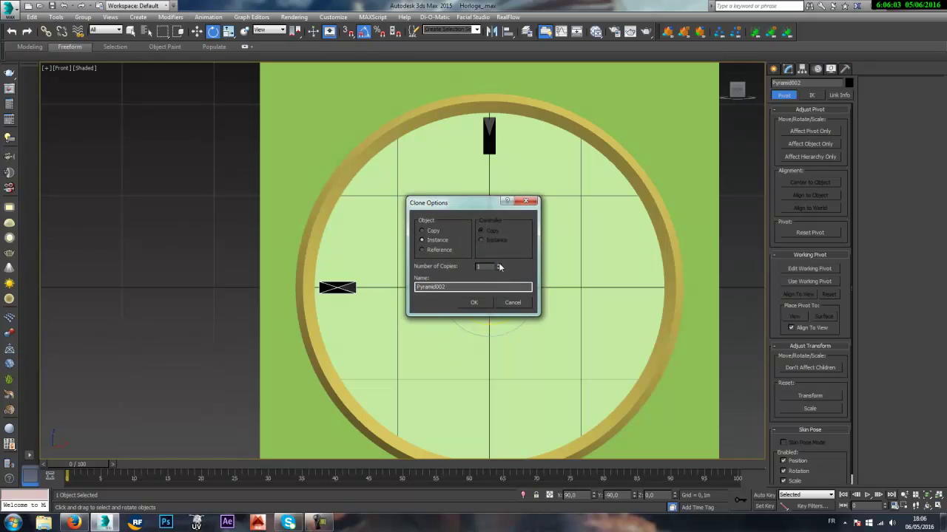
pyautogui.click(477, 303)
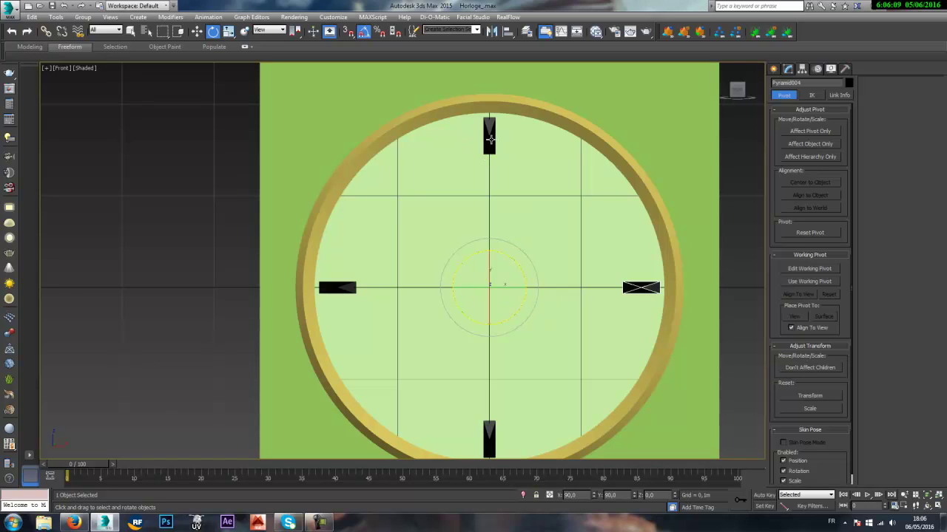
# - Clone the 12 o'clock marker as one independent copy rotated 30° to the 11 o'clock position
pyautogui.click(490, 138)
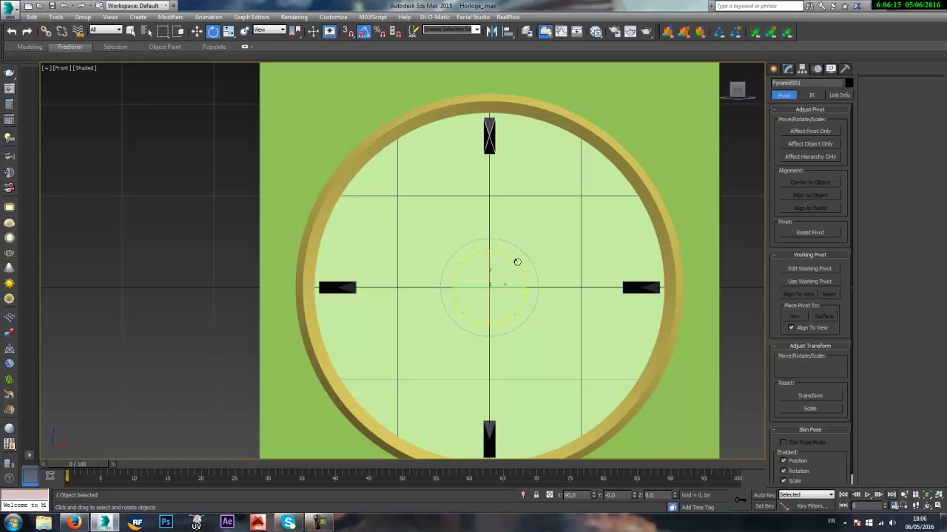
pyautogui.keyDown('shift'); pyautogui.moveTo(510, 259); pyautogui.dragTo(498, 250); pyautogui.keyUp('shift')
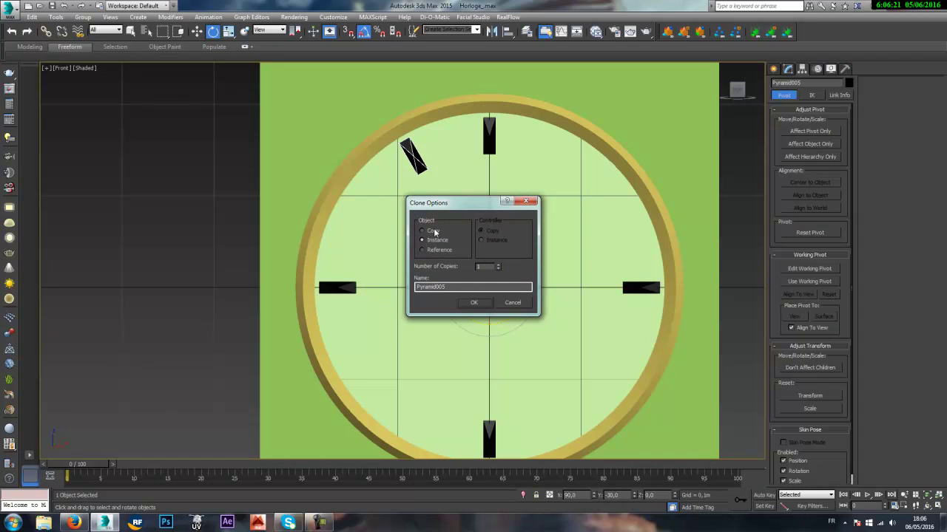
pyautogui.click(474, 302)
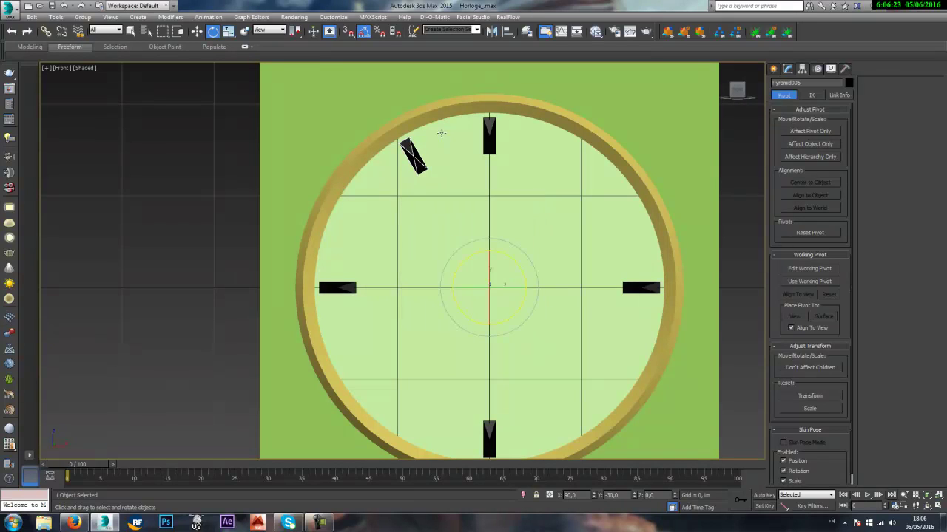
# - Set the 11 o'clock marker's width to 0.006 m and its depth to 0.024 m
pyautogui.scroll(2, 480, 176)
pyautogui.click(787, 68)
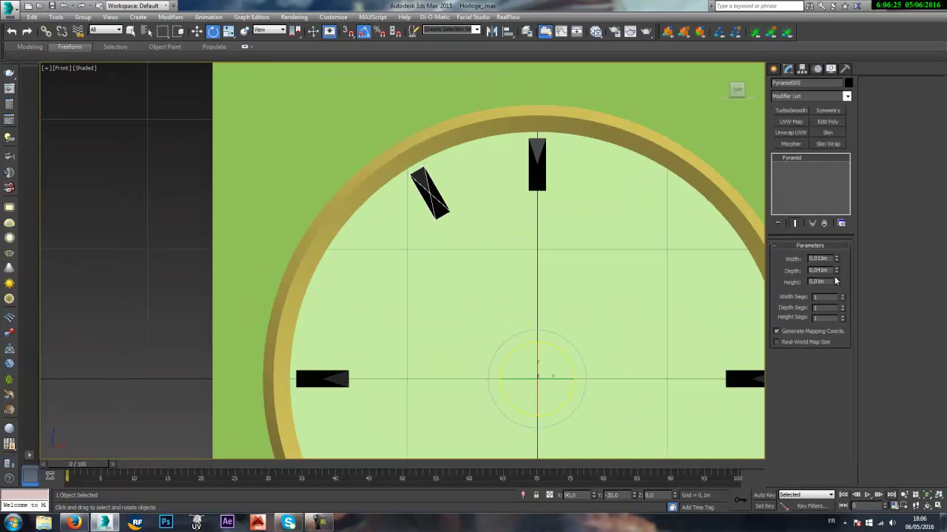
pyautogui.moveTo(838, 262); pyautogui.dragTo(833, 302)
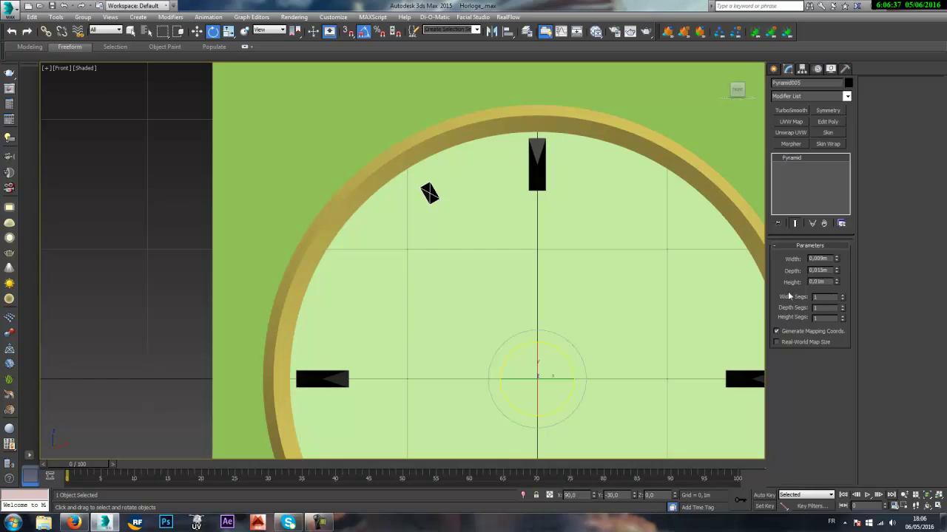
pyautogui.moveTo(837, 272)
pyautogui.mouseDown()
pyautogui.moveTo(838, 253)
pyautogui.moveTo(838, 276)
pyautogui.mouseUp()
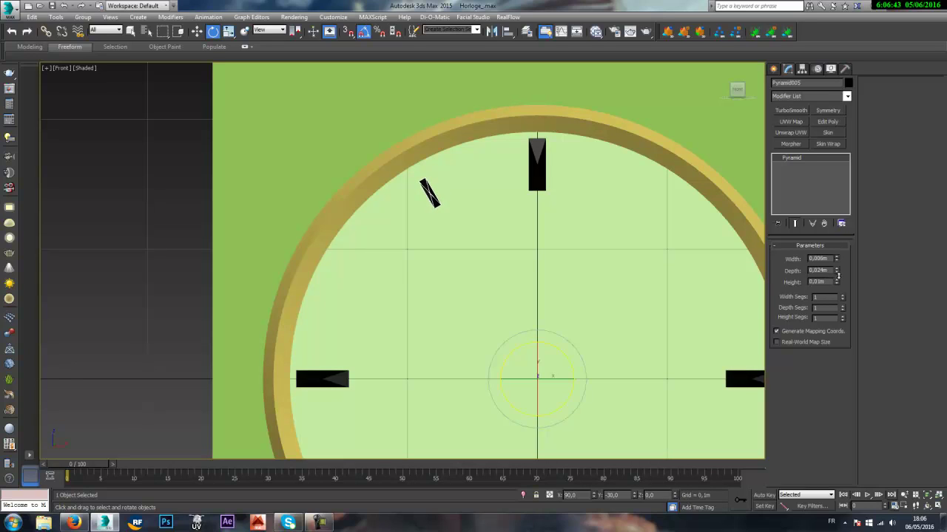
# - Clone the small 11 o'clock marker as one instance rotated 30° to the 10 o'clock position
pyautogui.scroll(-2, 503, 355)
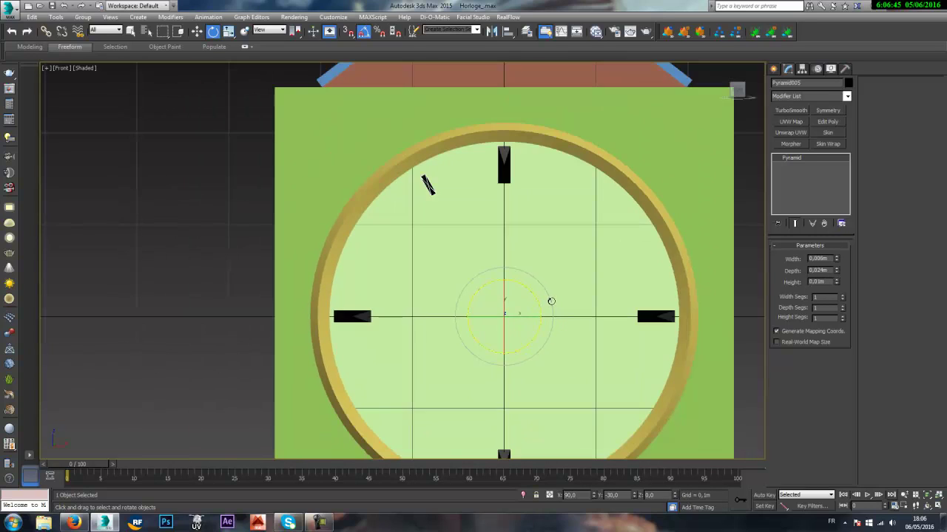
pyautogui.keyDown('shift'); pyautogui.moveTo(517, 281); pyautogui.dragTo(505, 281); pyautogui.keyUp('shift')
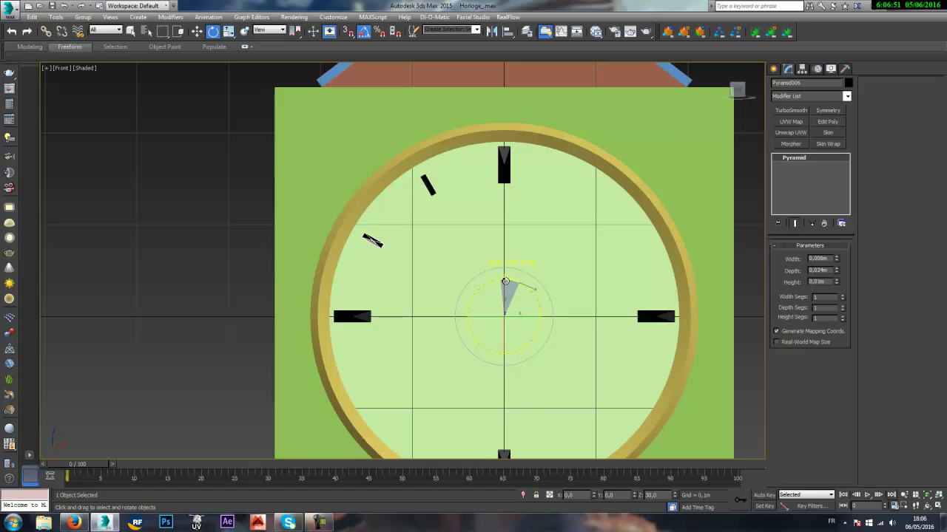
pyautogui.keyDown('shift'); pyautogui.moveTo(505, 281); pyautogui.dragTo(507, 285); pyautogui.keyUp('shift')
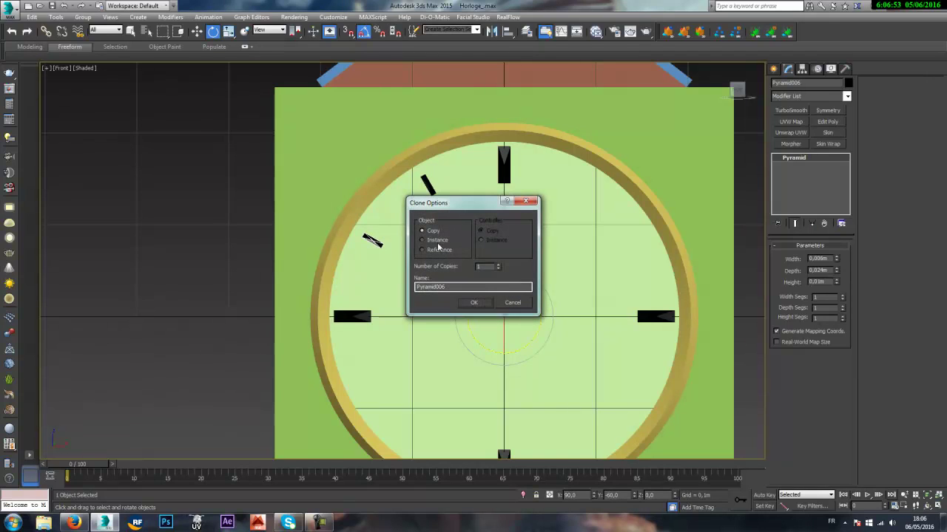
pyautogui.click(474, 303)
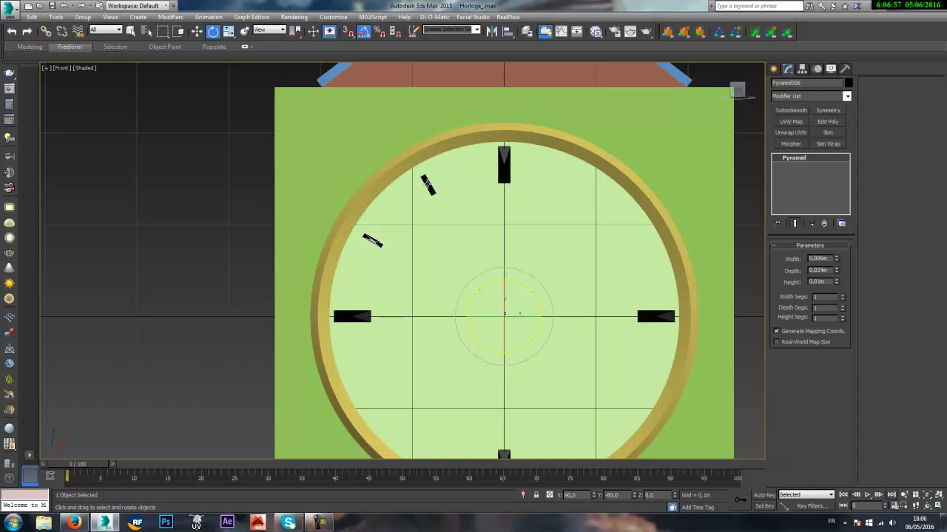
# - Select both small markers, use the transform coordinate center, and clone them by rotation into the dial's lower-left quarter
pyautogui.keyDown('ctrl'); pyautogui.click(427, 185); pyautogui.keyUp('ctrl')
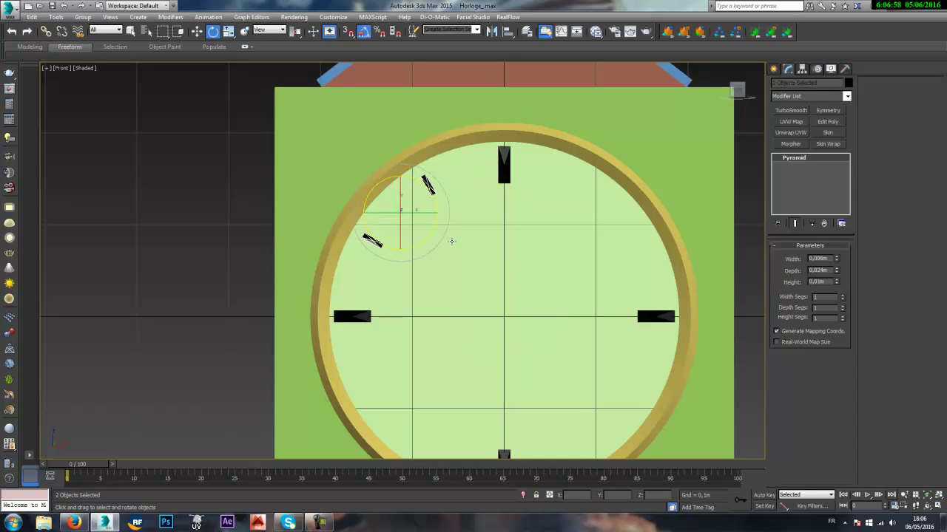
pyautogui.click(295, 32)
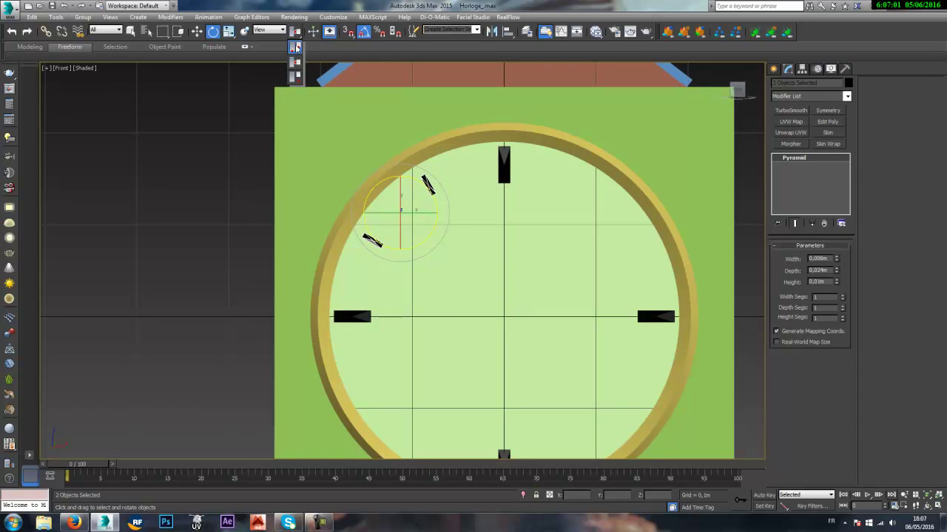
pyautogui.click(295, 75)
pyautogui.moveTo(489, 329); pyautogui.dragTo(478, 237, button='middle')
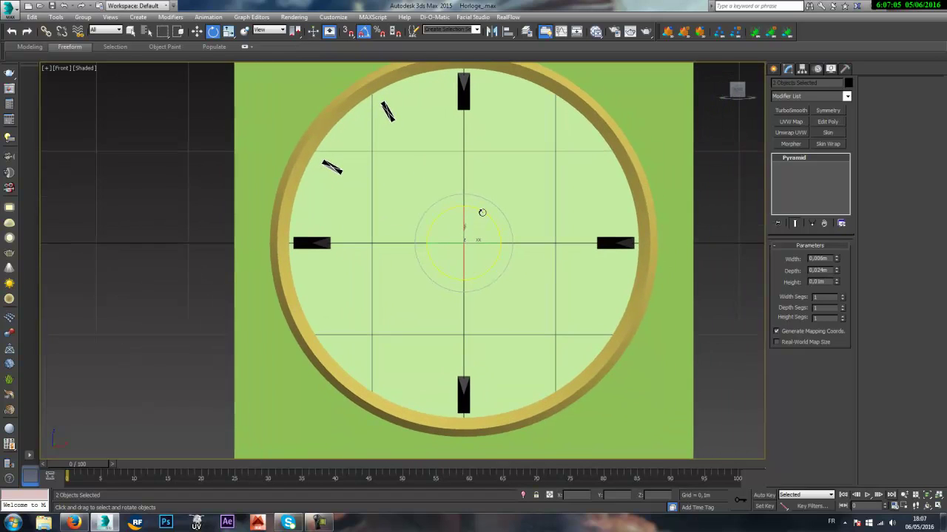
pyautogui.keyDown('shift'); pyautogui.moveTo(481, 211); pyautogui.dragTo(437, 200); pyautogui.keyUp('shift')
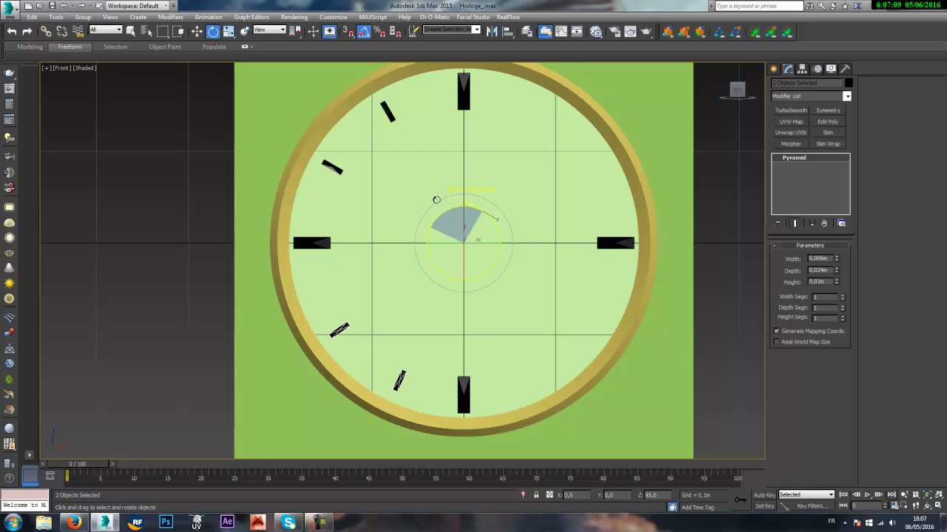
# - Clone the selected pair of small hour markers as instances rotated around the dial's centre to fill the remaining hour positions
pyautogui.keyDown('shift'); pyautogui.moveTo(436, 200); pyautogui.dragTo(438, 200); pyautogui.keyUp('shift')
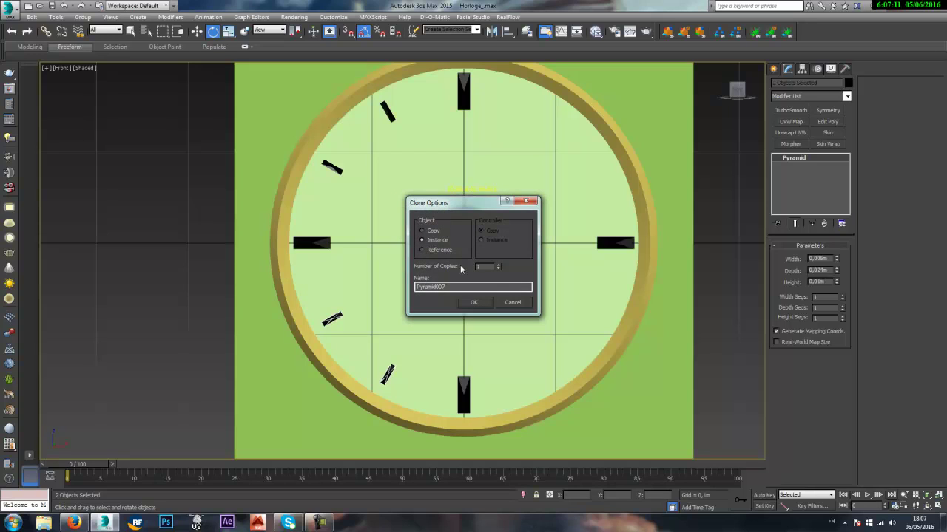
pyautogui.click(474, 303)
pyautogui.scroll(-5, 562, 214)
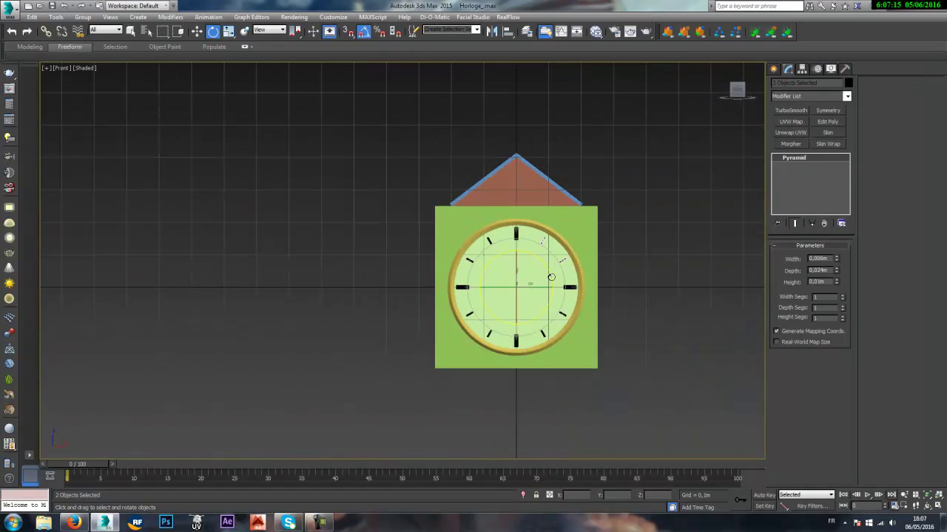
pyautogui.click(655, 224)
pyautogui.scroll(3, 618, 239)
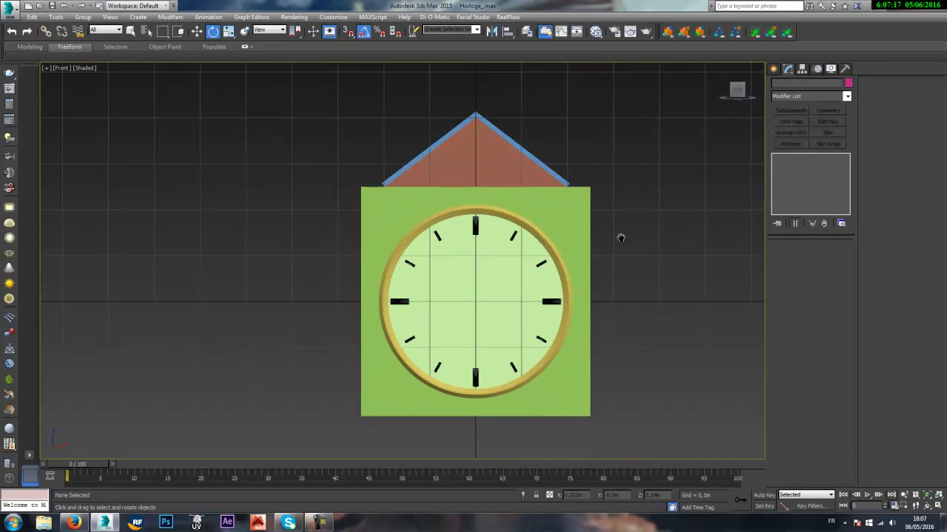
pyautogui.moveTo(618, 236); pyautogui.dragTo(630, 220, button='middle')
pyautogui.scroll(2, 628, 231)
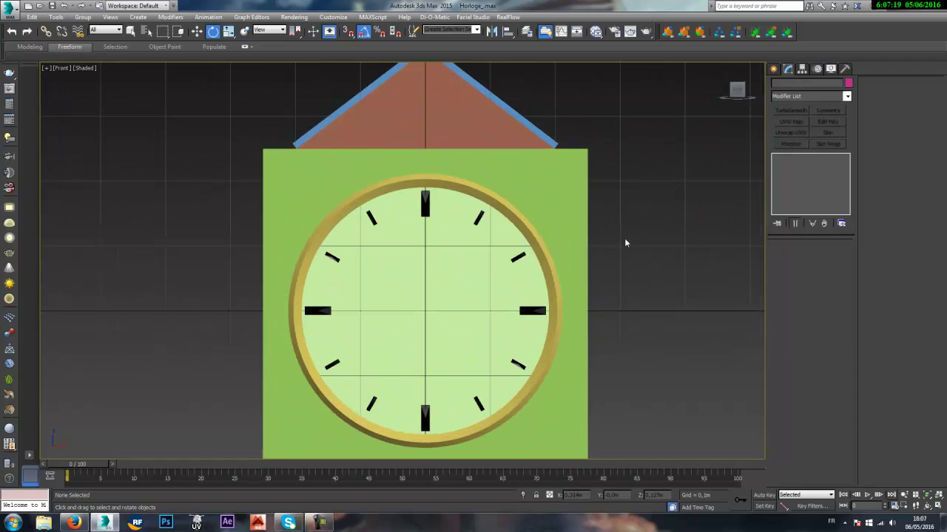
pyautogui.moveTo(490, 302); pyautogui.dragTo(545, 269, button='middle')
pyautogui.scroll(-2, 547, 266)
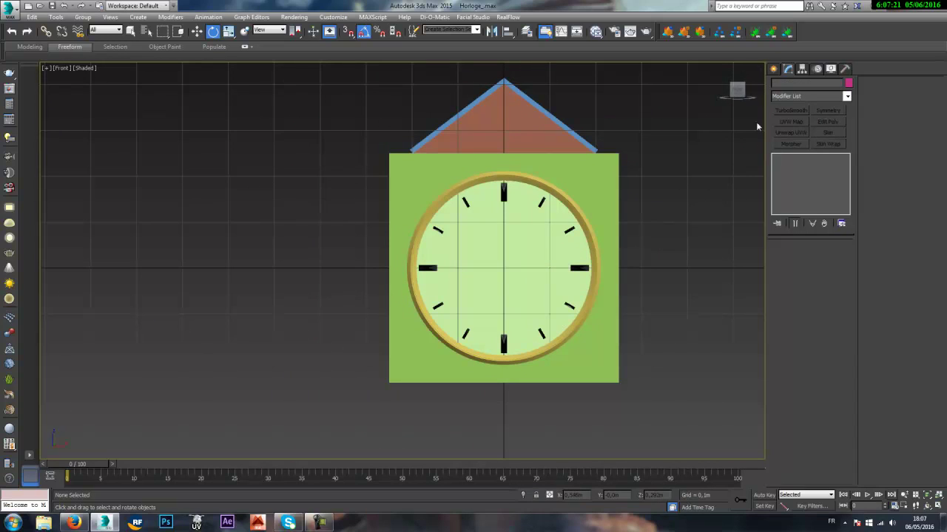
# - Start a Torus primitive with AutoGrid for building a clock hand in the Front view
pyautogui.moveTo(756, 96)
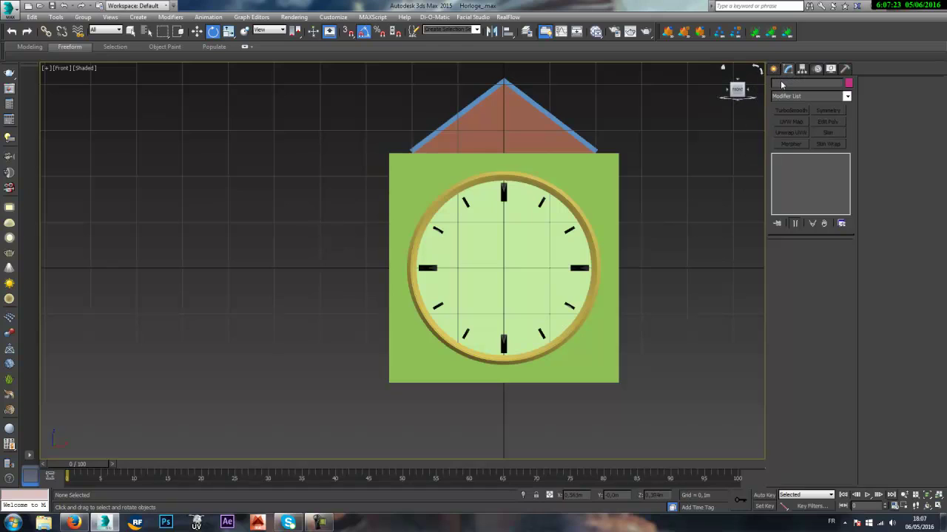
pyautogui.click(774, 70)
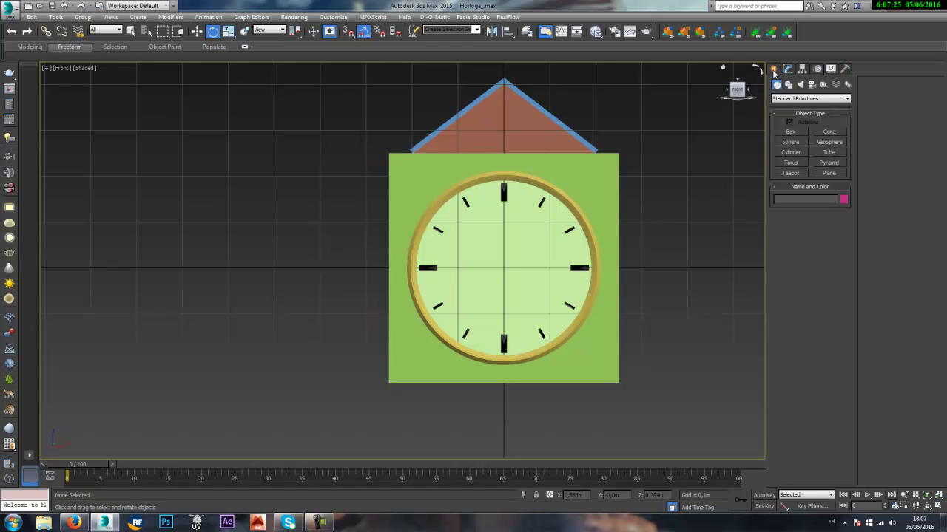
pyautogui.click(794, 163)
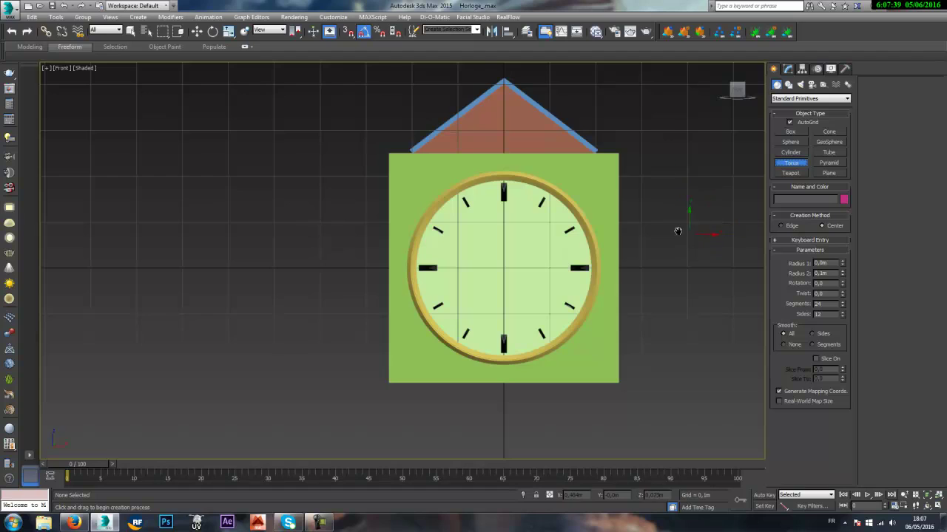
pyautogui.scroll(2, 678, 228)
pyautogui.moveTo(678, 229); pyautogui.dragTo(582, 212, button='middle')
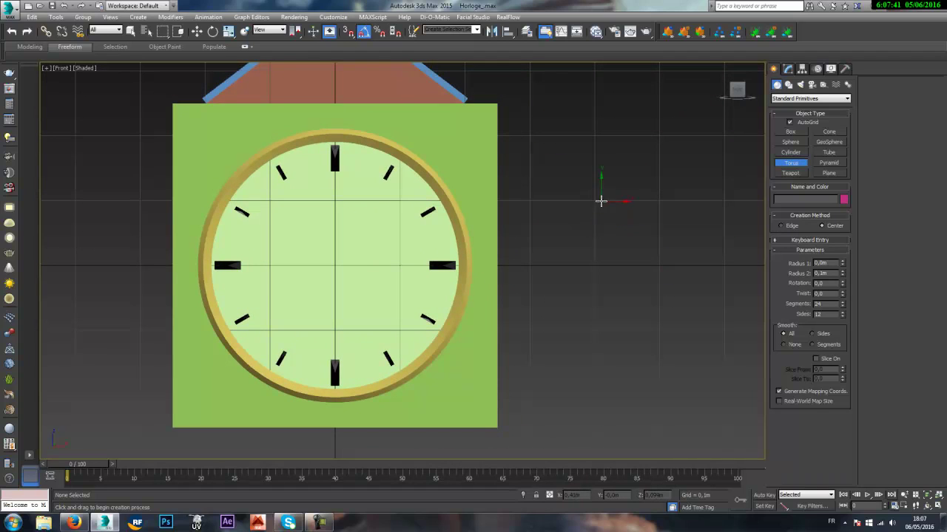
pyautogui.click(596, 201)
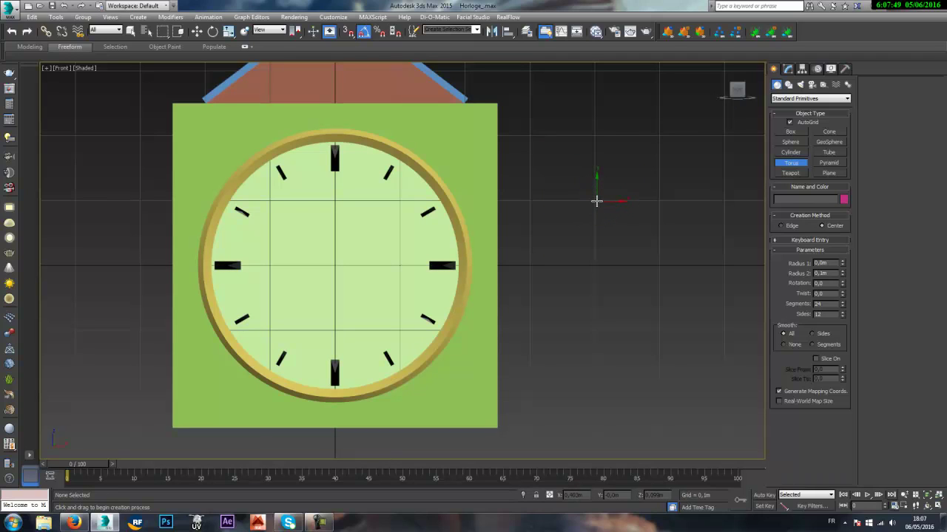
pyautogui.moveTo(596, 201)
pyautogui.mouseDown()
pyautogui.moveTo(669, 204)
pyautogui.moveTo(602, 200)
pyautogui.mouseUp()
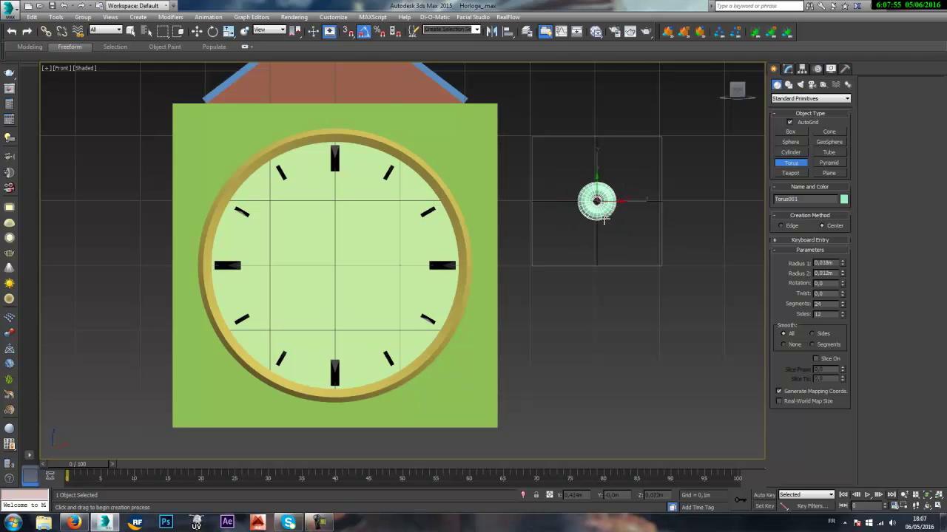
pyautogui.rightClick(602, 219)
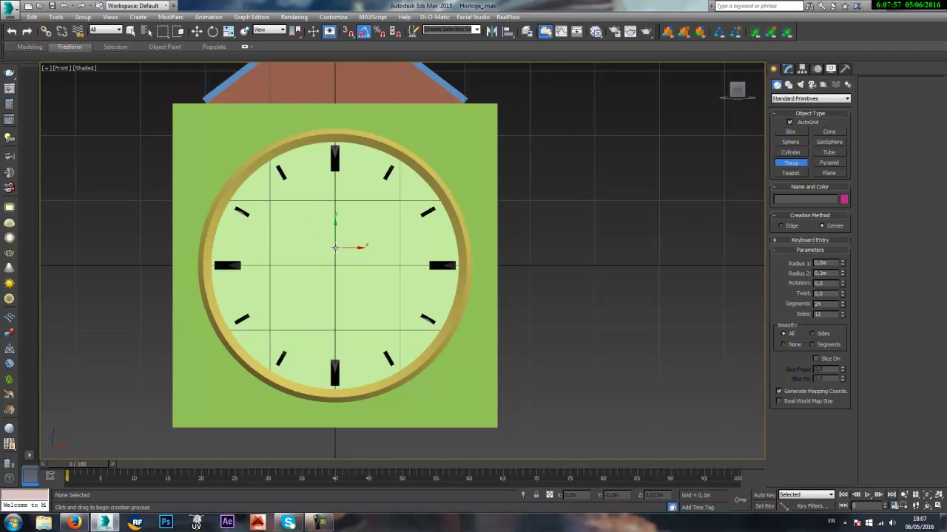
# - Draw a torus on the dial's vertical centre line, with radius 1 about 0.015 m and radius 2 about 0.005 m
pyautogui.moveTo(335, 247); pyautogui.dragTo(332, 245)
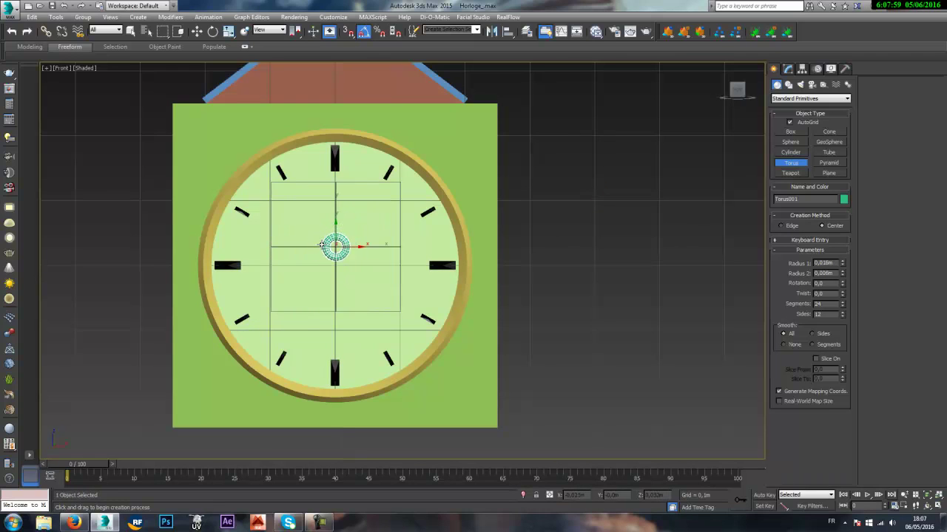
pyautogui.click(324, 244)
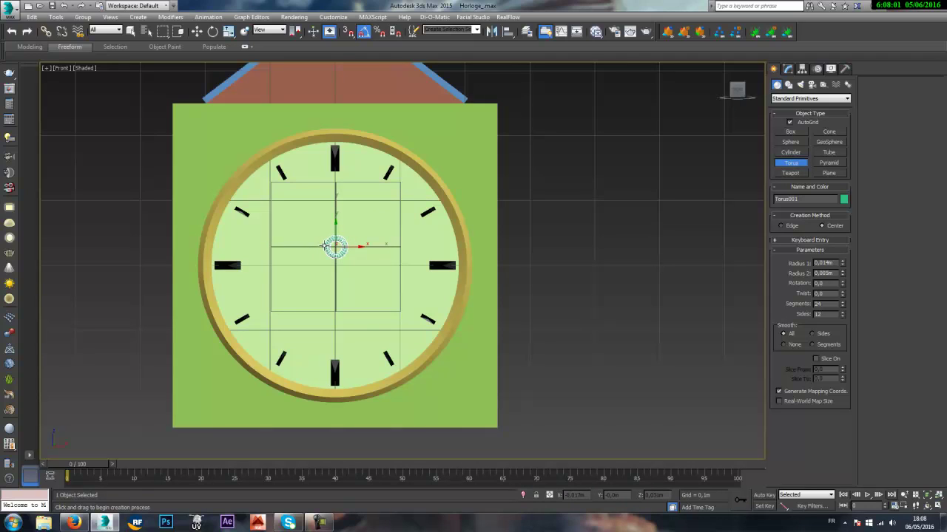
pyautogui.moveTo(328, 246); pyautogui.dragTo(325, 247)
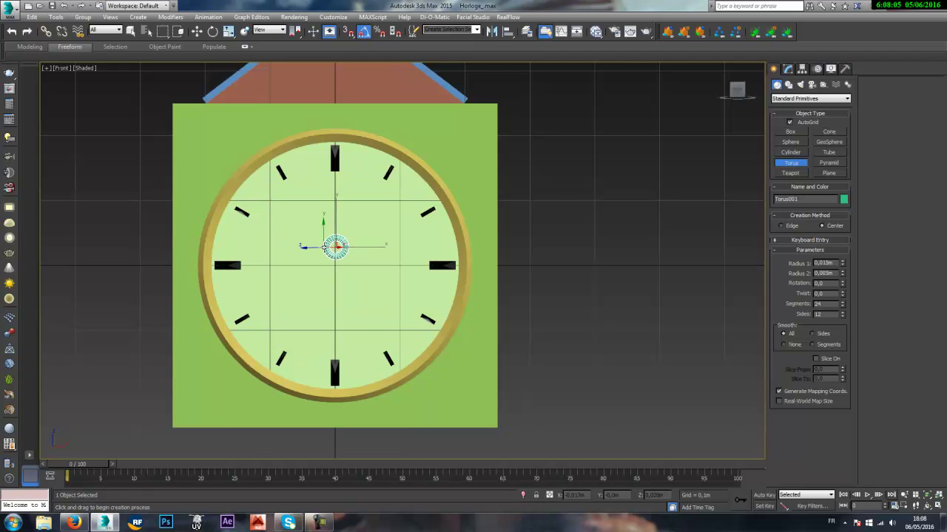
# - Move the torus up below the 12 o'clock marker, to about Z 0.093 m, and set its X position to 0
pyautogui.moveTo(326, 224); pyautogui.dragTo(392, 265, button='middle')
pyautogui.press('w')
pyautogui.moveTo(400, 268); pyautogui.dragTo(396, 226)
pyautogui.scroll(-2, 396, 225)
pyautogui.scroll(4, 396, 226)
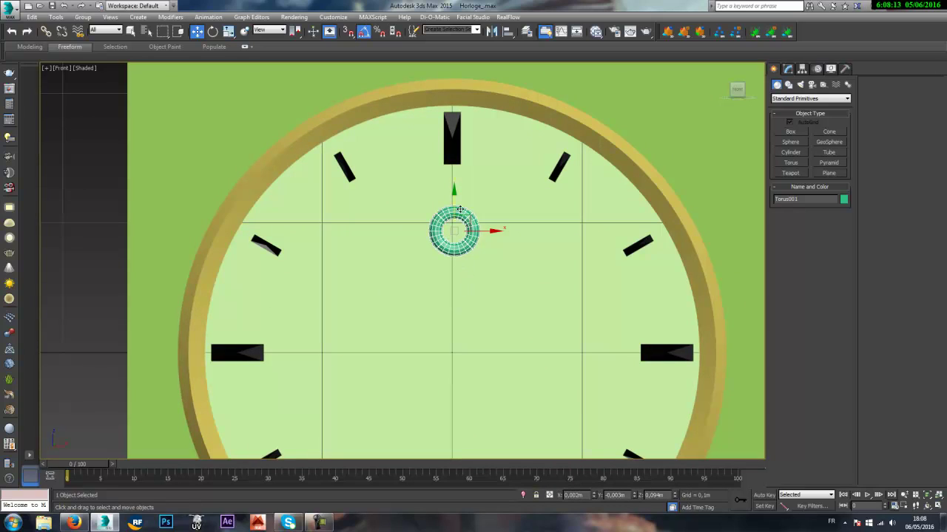
pyautogui.moveTo(460, 209)
pyautogui.mouseDown()
pyautogui.moveTo(460, 218)
pyautogui.moveTo(460, 211)
pyautogui.mouseUp()
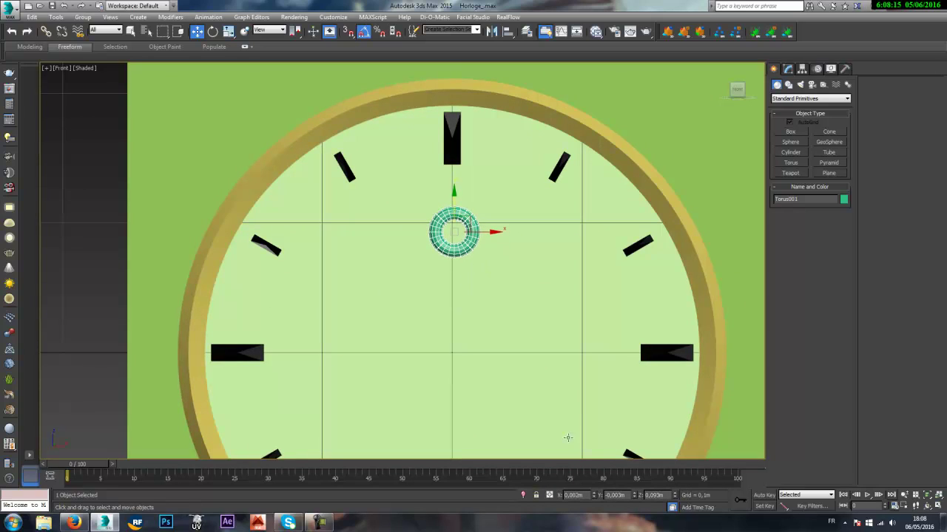
pyautogui.rightClick(592, 497)
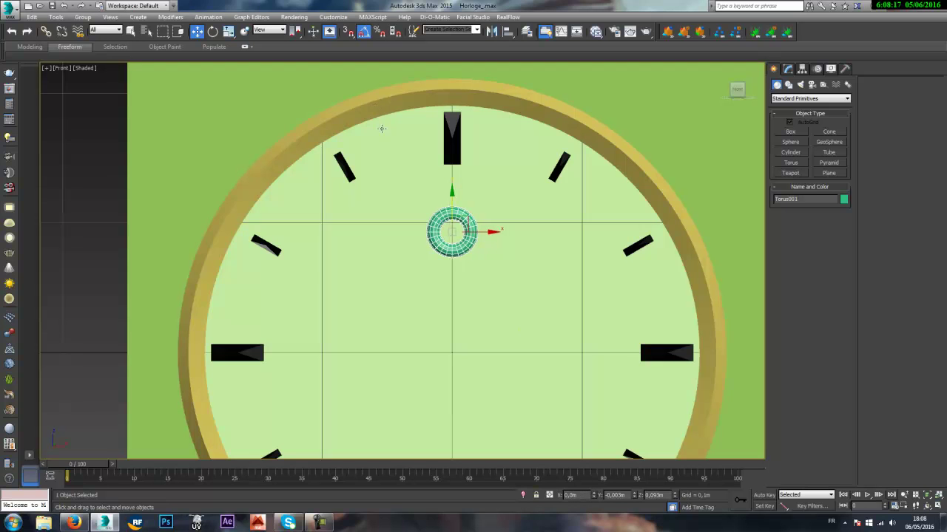
# - Slim the torus by setting radius 2 to 0.004 m and radius 1 to 0.014 m
pyautogui.moveTo(459, 245); pyautogui.dragTo(545, 284, button='middle')
pyautogui.press('p')
pyautogui.click(787, 68)
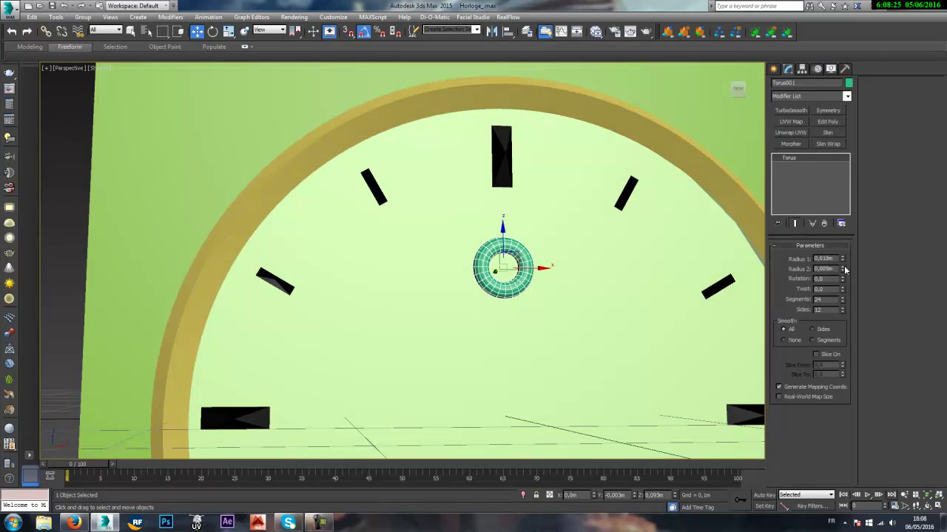
pyautogui.moveTo(842, 268); pyautogui.dragTo(844, 278)
pyautogui.moveTo(846, 276); pyautogui.dragTo(845, 272)
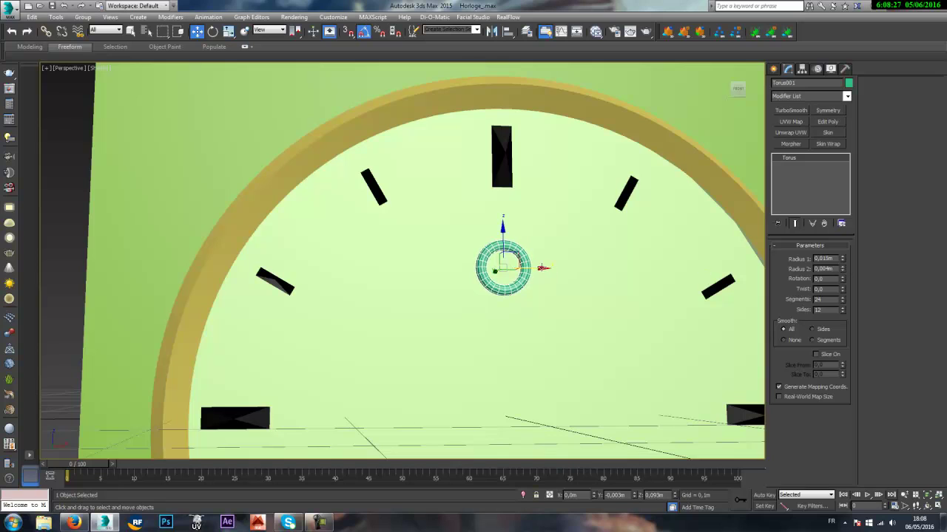
pyautogui.moveTo(542, 264)
pyautogui.keyDown('alt'); pyautogui.mouseDown(button='middle')
pyautogui.moveTo(558, 286)
pyautogui.moveTo(554, 325)
pyautogui.moveTo(549, 269)
pyautogui.mouseUp(button='middle'); pyautogui.keyUp('alt')
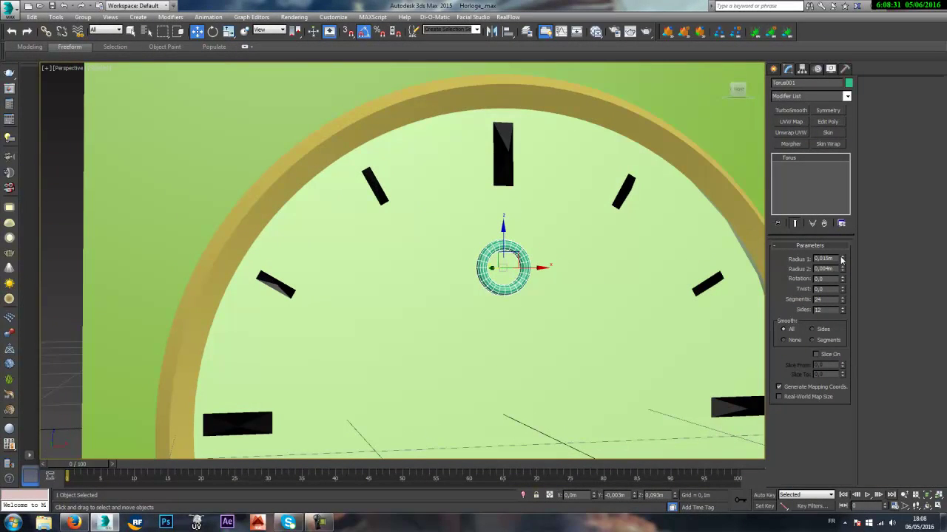
pyautogui.moveTo(841, 259); pyautogui.dragTo(842, 259)
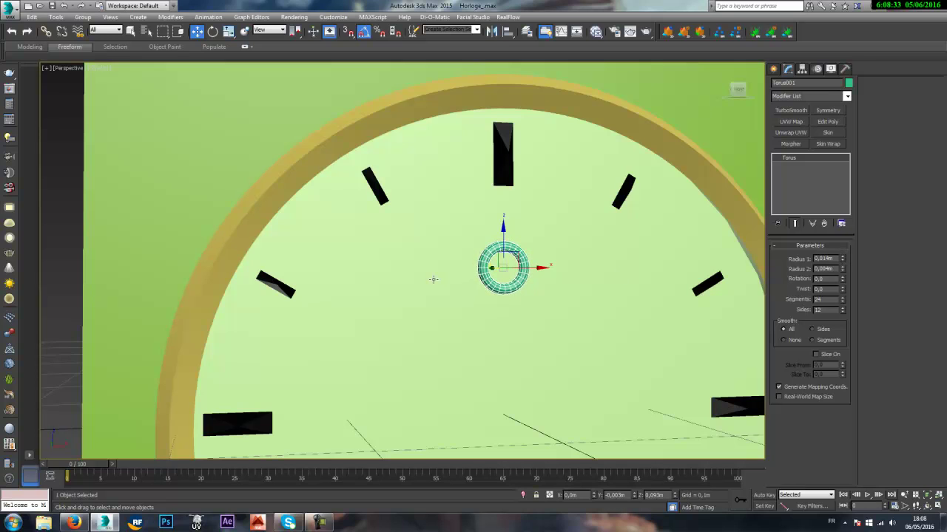
# - Apply an Edit Poly modifier to the torus and isolate it in the Front view
pyautogui.press('f')
pyautogui.scroll(2, 500, 276)
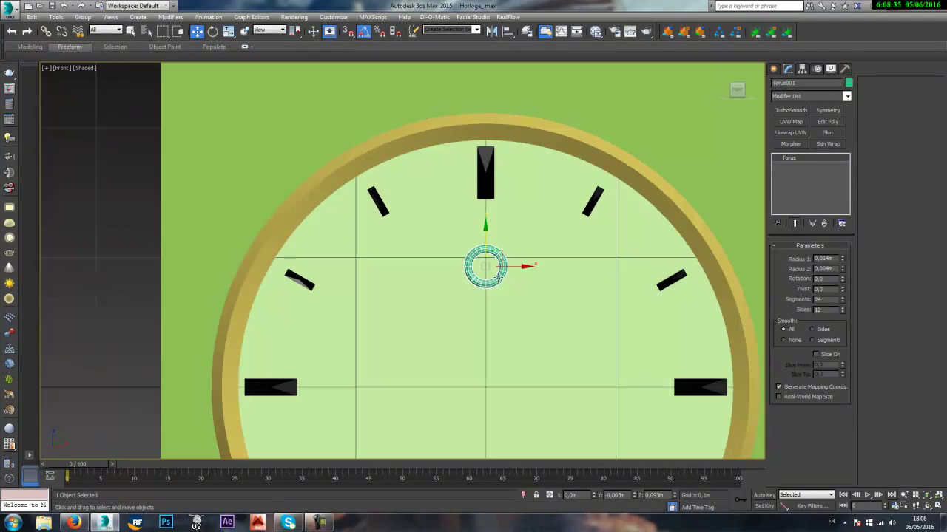
pyautogui.click(829, 96)
pyautogui.press('e')
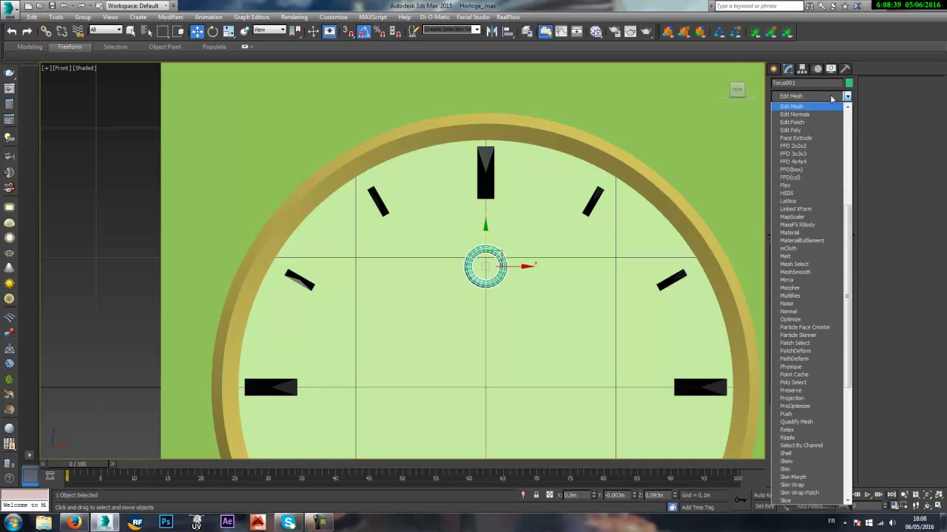
pyautogui.click(812, 131)
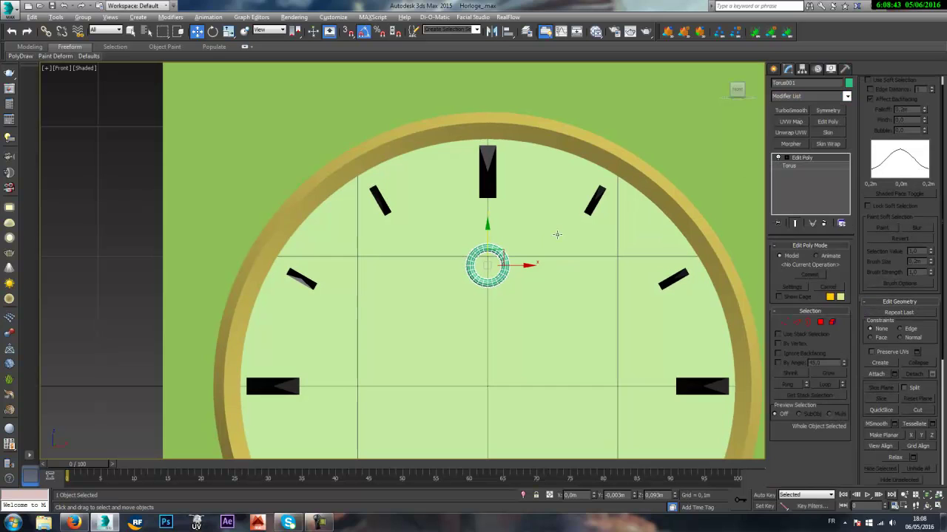
pyautogui.hotkey('alt', 'q')
pyautogui.moveTo(492, 236); pyautogui.dragTo(519, 257, button='middle')
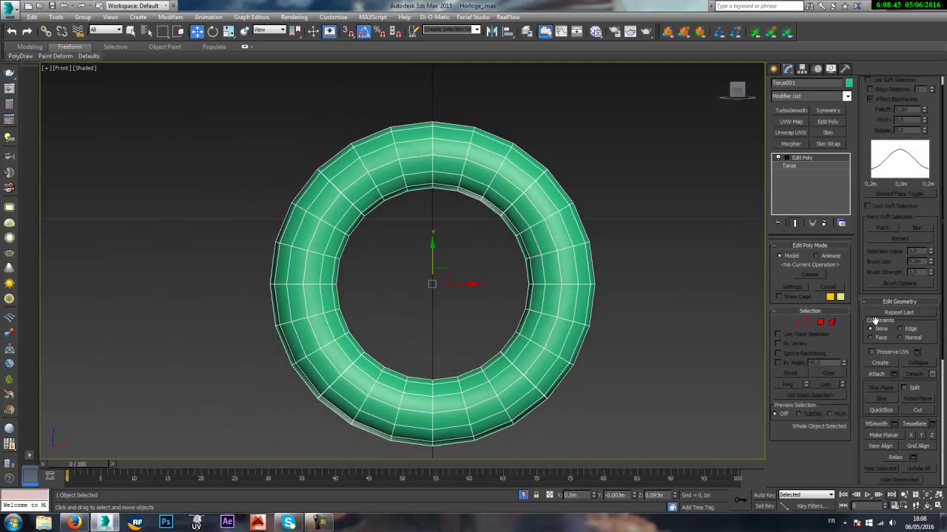
# - Select a patch of eight polygons on the outer crown of the torus, two segments wide and four polygons deep
pyautogui.click(819, 323)
pyautogui.keyDown('alt'); pyautogui.moveTo(517, 311); pyautogui.dragTo(558, 223, button='middle'); pyautogui.keyUp('alt')
pyautogui.click(462, 233)
pyautogui.keyDown('ctrl'); pyautogui.click(440, 238); pyautogui.keyUp('ctrl')
pyautogui.keyDown('ctrl'); pyautogui.click(435, 232); pyautogui.keyUp('ctrl')
pyautogui.keyDown('ctrl'); pyautogui.click(467, 226); pyautogui.keyUp('ctrl')
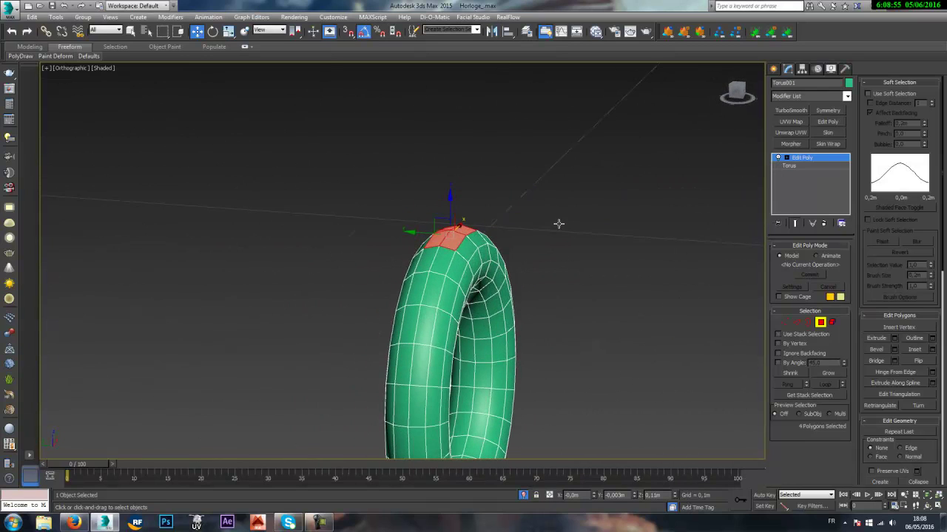
pyautogui.keyDown('ctrl'); pyautogui.click(472, 248); pyautogui.keyUp('ctrl')
pyautogui.keyDown('ctrl'); pyautogui.click(473, 241); pyautogui.keyUp('ctrl')
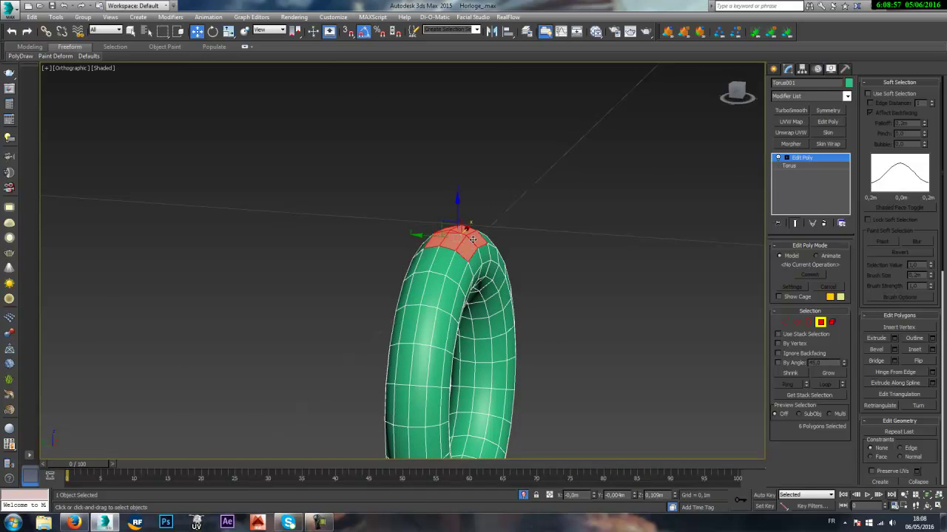
pyautogui.keyDown('ctrl'); pyautogui.click(485, 241); pyautogui.keyUp('ctrl')
pyautogui.keyDown('alt'); pyautogui.moveTo(445, 232); pyautogui.dragTo(480, 252, button='middle'); pyautogui.keyUp('alt')
pyautogui.keyDown('ctrl'); pyautogui.click(438, 254); pyautogui.keyUp('ctrl')
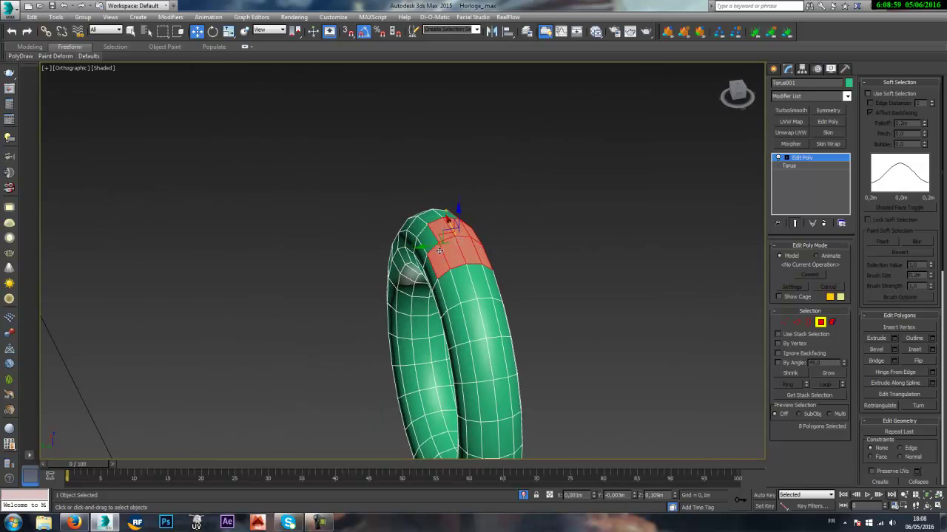
pyautogui.keyDown('ctrl'); pyautogui.click(434, 237); pyautogui.keyUp('ctrl')
pyautogui.scroll(-3, 600, 285)
pyautogui.keyDown('alt'); pyautogui.moveTo(599, 286); pyautogui.dragTo(519, 240, button='middle'); pyautogui.keyUp('alt')
pyautogui.keyDown('alt'); pyautogui.click(530, 268); pyautogui.keyUp('alt')
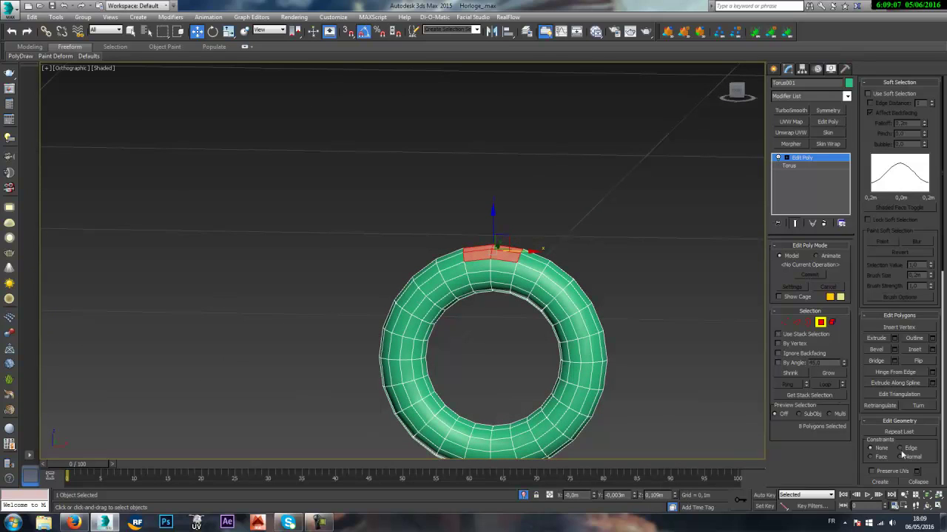
# - Bevel the selected top polygons upward with a height of 0.034 m and an outline of -0.001 m
pyautogui.click(895, 349)
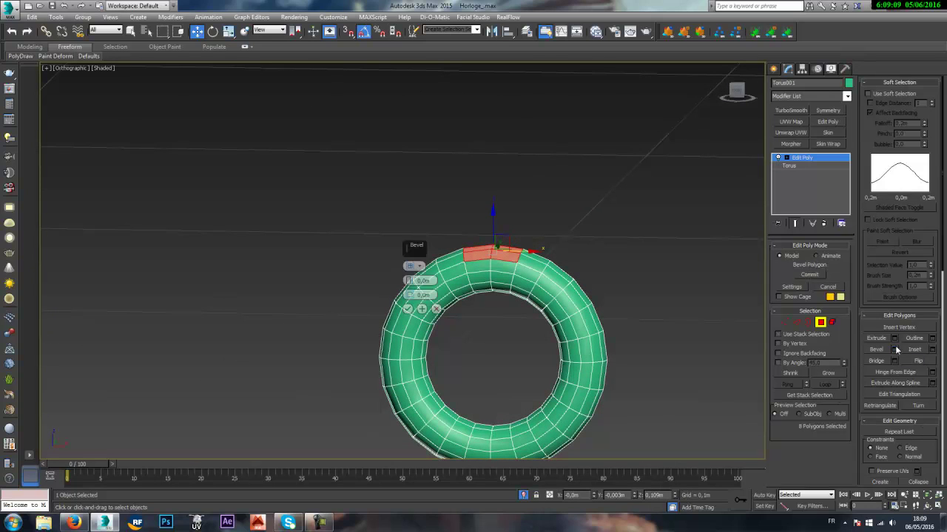
pyautogui.moveTo(408, 280); pyautogui.dragTo(384, 58)
pyautogui.moveTo(497, 190); pyautogui.dragTo(533, 296, button='middle')
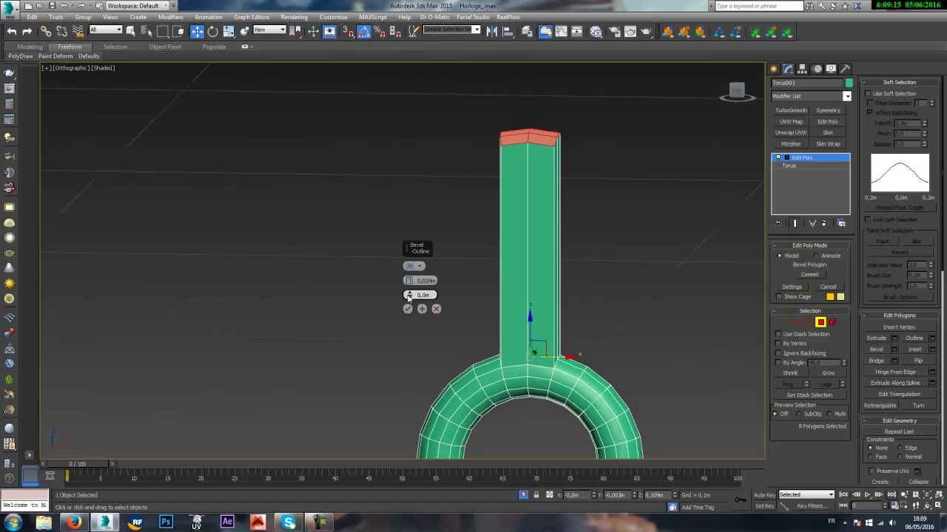
pyautogui.moveTo(407, 297)
pyautogui.mouseDown()
pyautogui.moveTo(406, 287)
pyautogui.moveTo(409, 340)
pyautogui.moveTo(416, 302)
pyautogui.mouseUp()
pyautogui.keyDown('alt'); pyautogui.moveTo(502, 276); pyautogui.dragTo(592, 226, button='middle'); pyautogui.keyUp('alt')
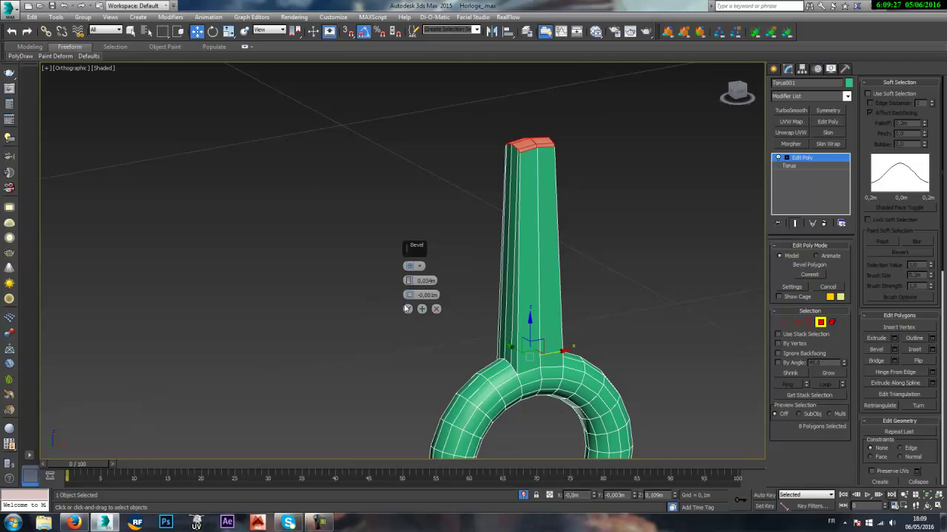
pyautogui.click(407, 309)
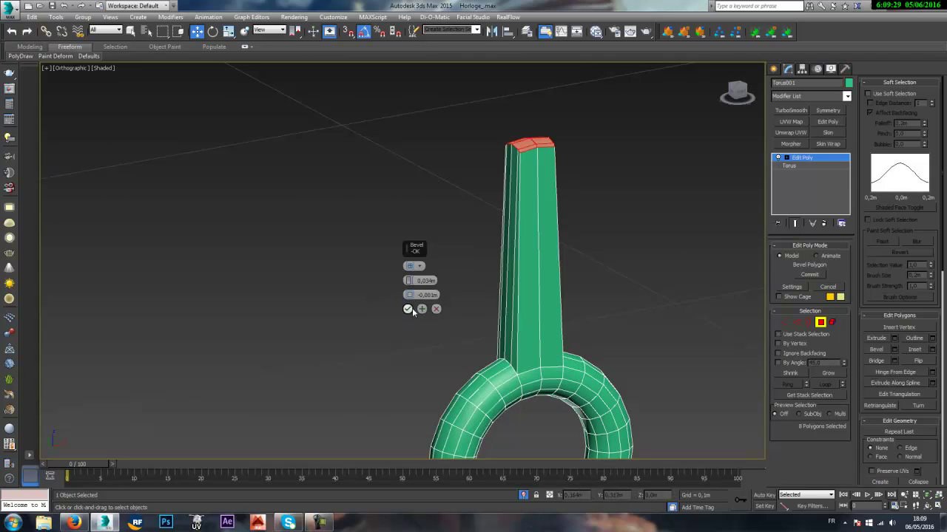
pyautogui.click(408, 309)
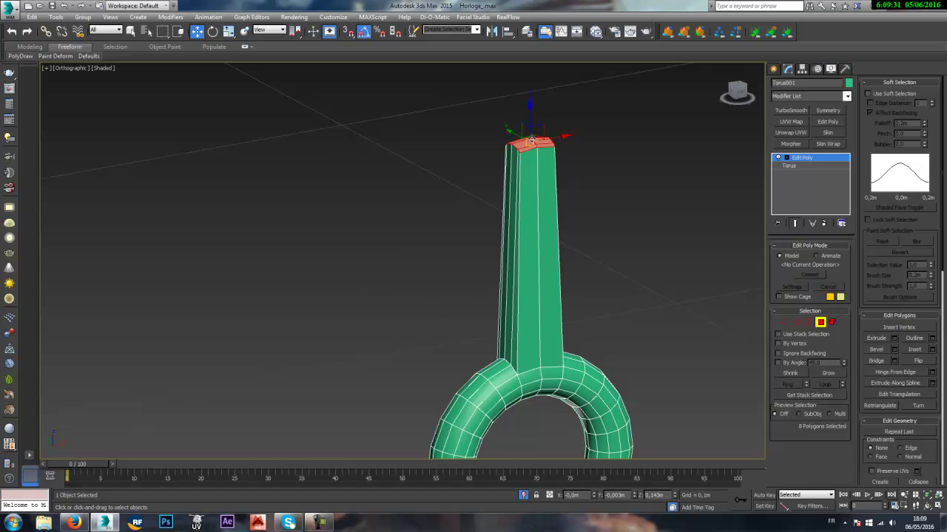
# - Scale the bevelled top polygons to about 25% along X and shrink their depth along Y to form a pointed tip
pyautogui.press('r')
pyautogui.moveTo(492, 152); pyautogui.dragTo(584, 109)
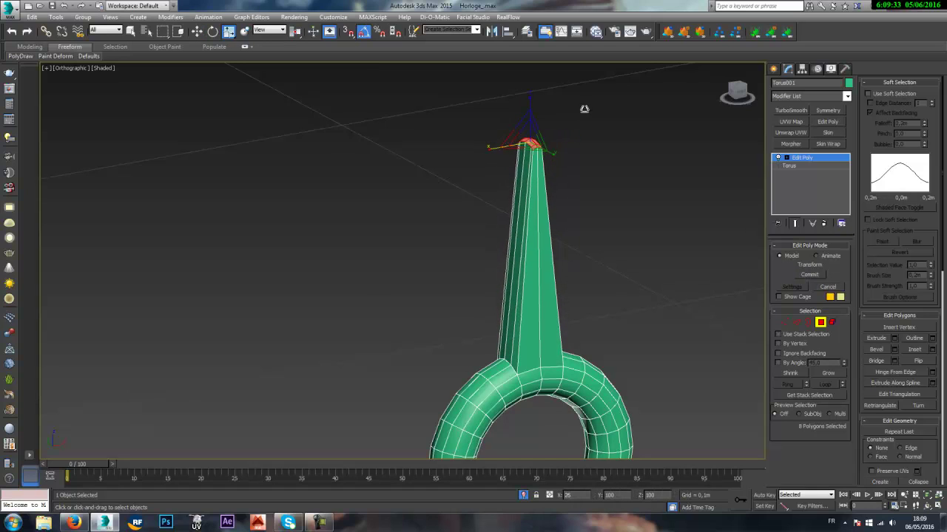
pyautogui.keyDown('alt'); pyautogui.moveTo(523, 164); pyautogui.dragTo(570, 152, button='middle'); pyautogui.keyUp('alt')
pyautogui.moveTo(572, 144); pyautogui.dragTo(556, 213)
pyautogui.keyDown('alt'); pyautogui.moveTo(556, 214); pyautogui.dragTo(516, 191, button='middle'); pyautogui.keyUp('alt')
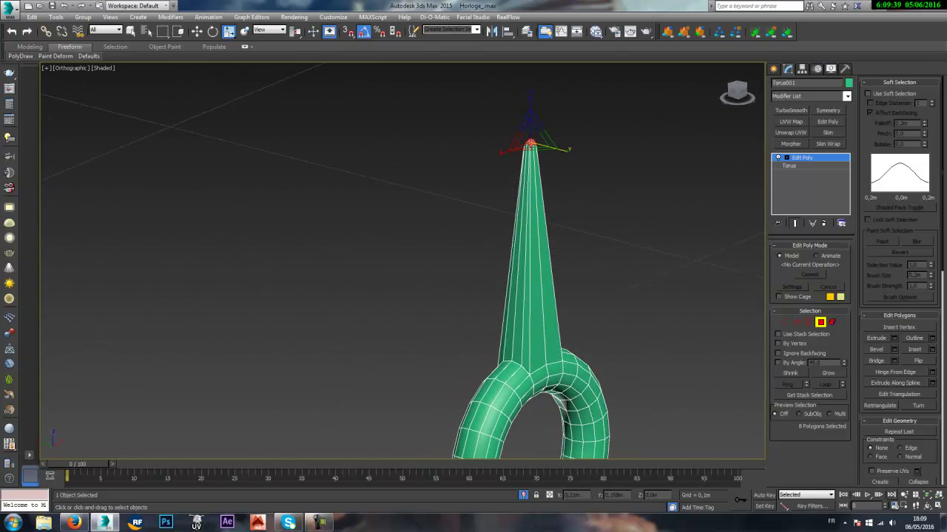
# - Select a patch of eight polygons on the outer underside of the torus, two segments wide and four polygons deep
pyautogui.scroll(-4, 534, 427)
pyautogui.moveTo(534, 425); pyautogui.dragTo(554, 286, button='middle')
pyautogui.keyDown('alt'); pyautogui.moveTo(554, 285); pyautogui.dragTo(508, 187, button='middle'); pyautogui.keyUp('alt')
pyautogui.scroll(5, 587, 297)
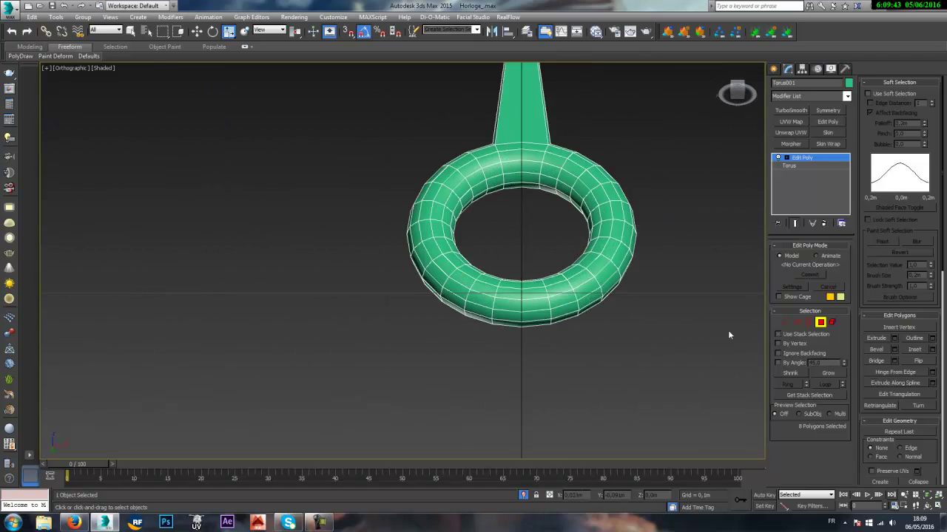
pyautogui.click(531, 317)
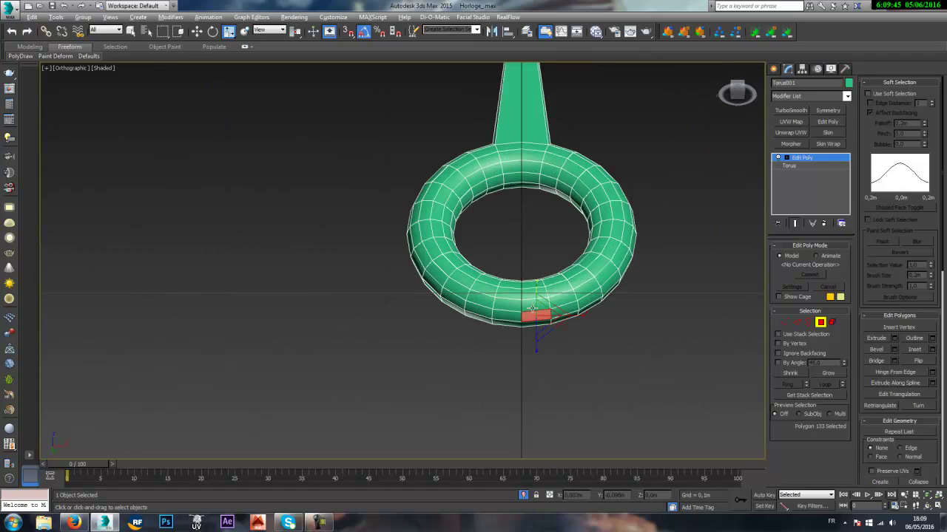
pyautogui.keyDown('alt'); pyautogui.moveTo(532, 309); pyautogui.dragTo(544, 230, button='middle'); pyautogui.keyUp('alt')
pyautogui.keyDown('ctrl'); pyautogui.click(510, 333); pyautogui.keyUp('ctrl')
pyautogui.keyDown('ctrl'); pyautogui.click(510, 330); pyautogui.keyUp('ctrl')
pyautogui.keyDown('ctrl'); pyautogui.click(510, 316); pyautogui.keyUp('ctrl')
pyautogui.keyDown('ctrl'); pyautogui.click(526, 312); pyautogui.keyUp('ctrl')
pyautogui.keyDown('ctrl'); pyautogui.click(505, 306); pyautogui.keyUp('ctrl')
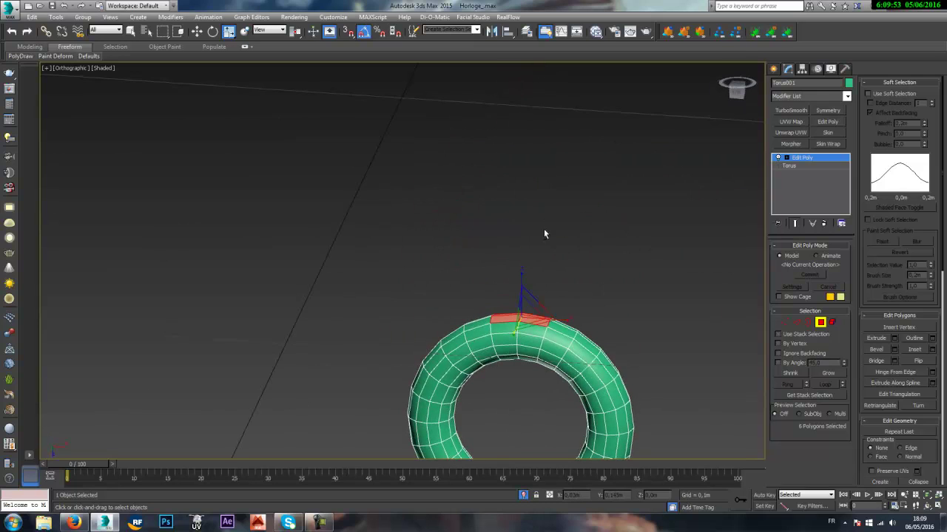
pyautogui.keyDown('ctrl'); pyautogui.click(532, 330); pyautogui.keyUp('ctrl')
pyautogui.keyDown('ctrl'); pyautogui.click(506, 328); pyautogui.keyUp('ctrl')
pyautogui.keyDown('alt'); pyautogui.moveTo(519, 314); pyautogui.dragTo(523, 374, button='middle'); pyautogui.keyUp('alt')
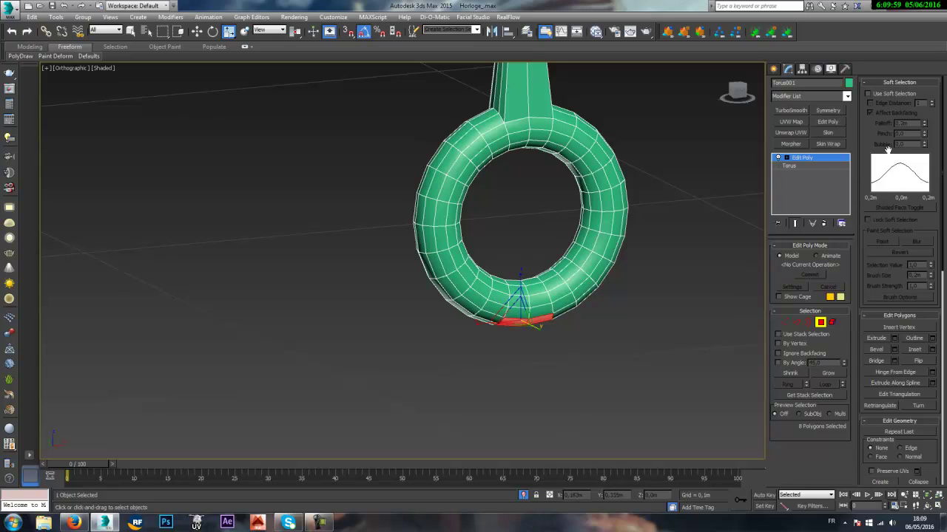
# - Extrude the selected bottom polygons downward by about 0.04 m to form the shaft, and end isolation in the Front view
pyautogui.click(894, 340)
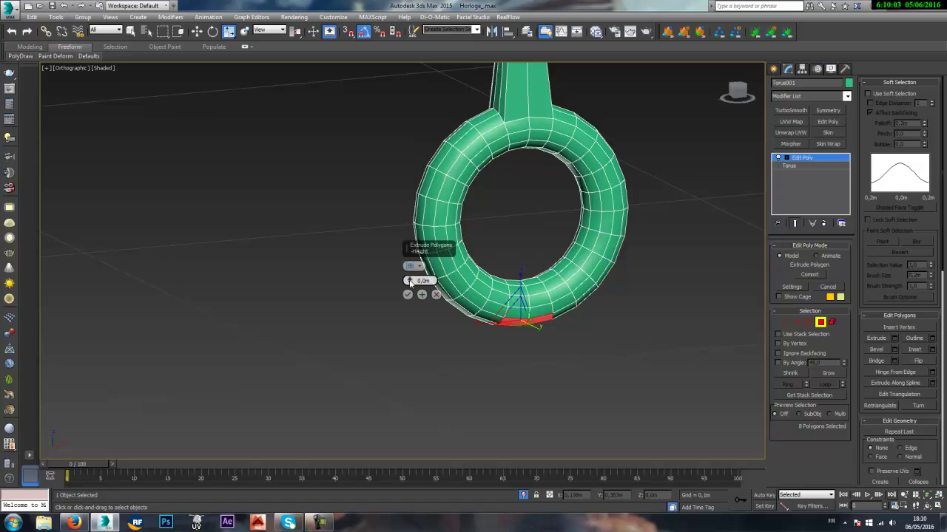
pyautogui.moveTo(409, 281); pyautogui.dragTo(393, 20)
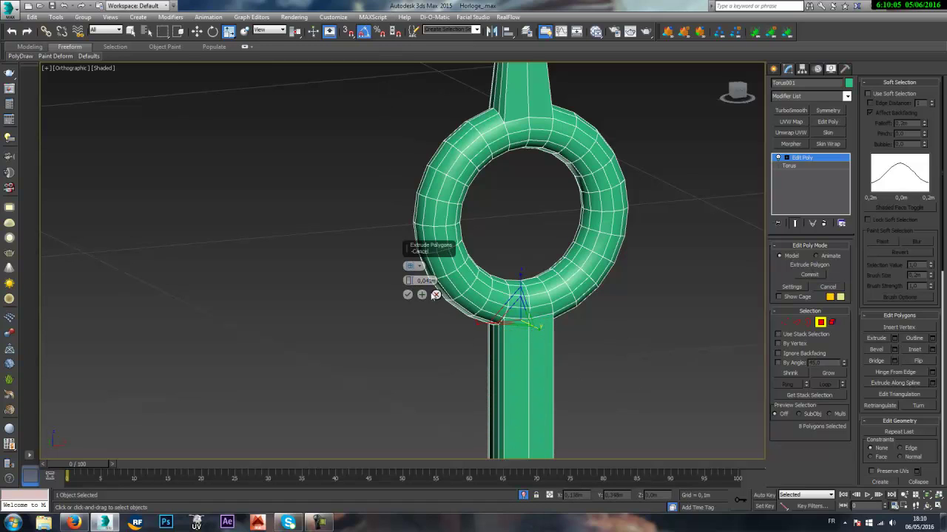
pyautogui.click(408, 294)
pyautogui.scroll(-4, 490, 229)
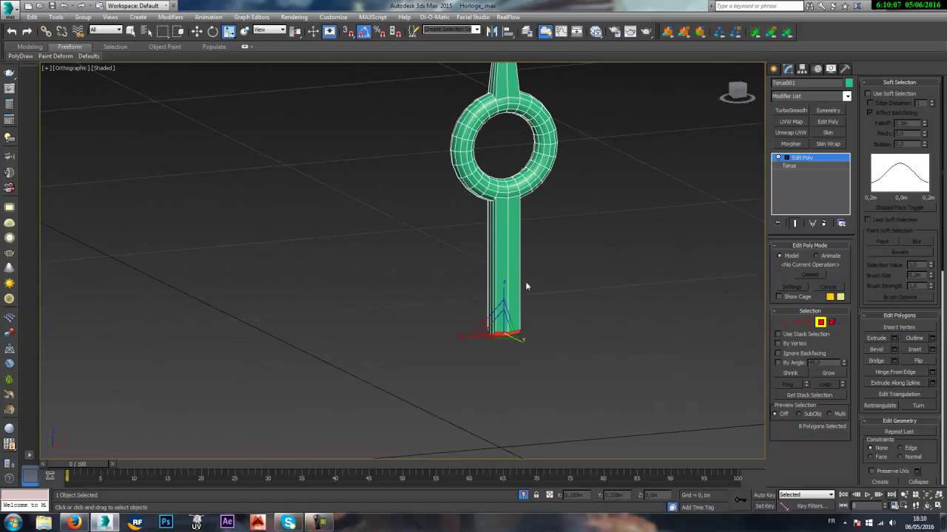
pyautogui.press('f')
pyautogui.click(522, 495)
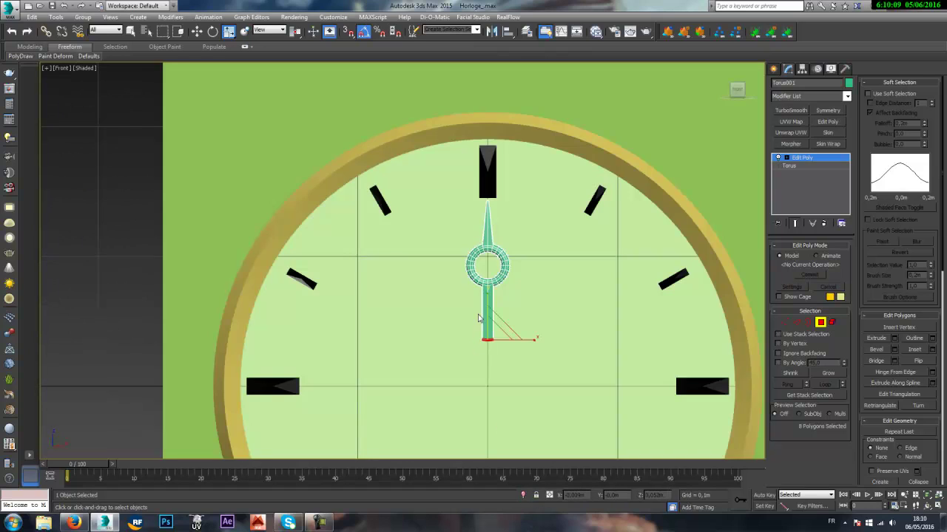
pyautogui.hotkey('alt', 'q')
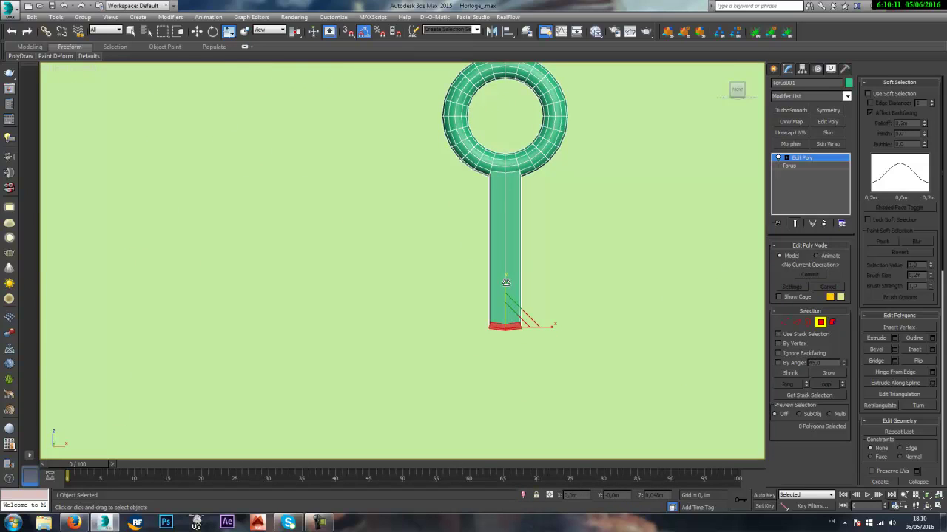
# - Flatten the shaft's lower end by scaling its eight selected polygons down vertically until they are level
pyautogui.moveTo(506, 282); pyautogui.dragTo(539, 413)
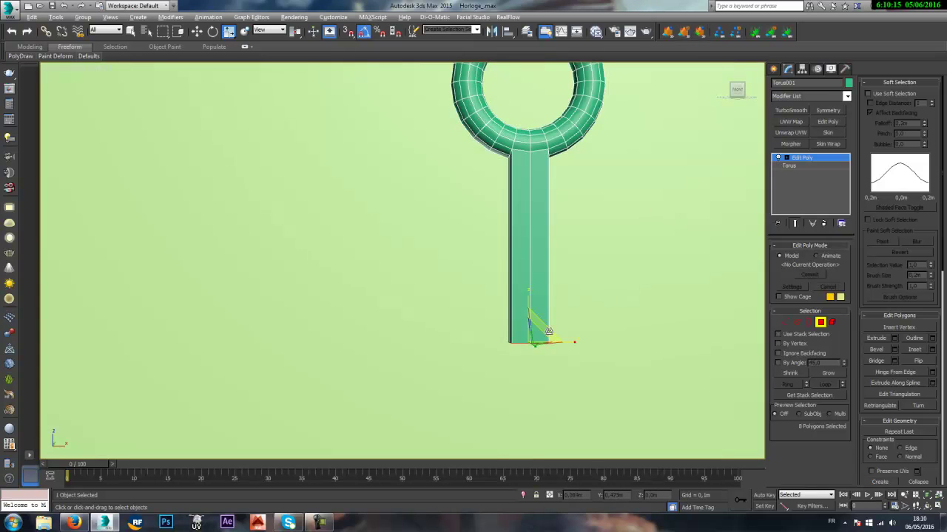
pyautogui.keyDown('alt'); pyautogui.moveTo(535, 332); pyautogui.dragTo(588, 337, button='middle'); pyautogui.keyUp('alt')
pyautogui.press('f')
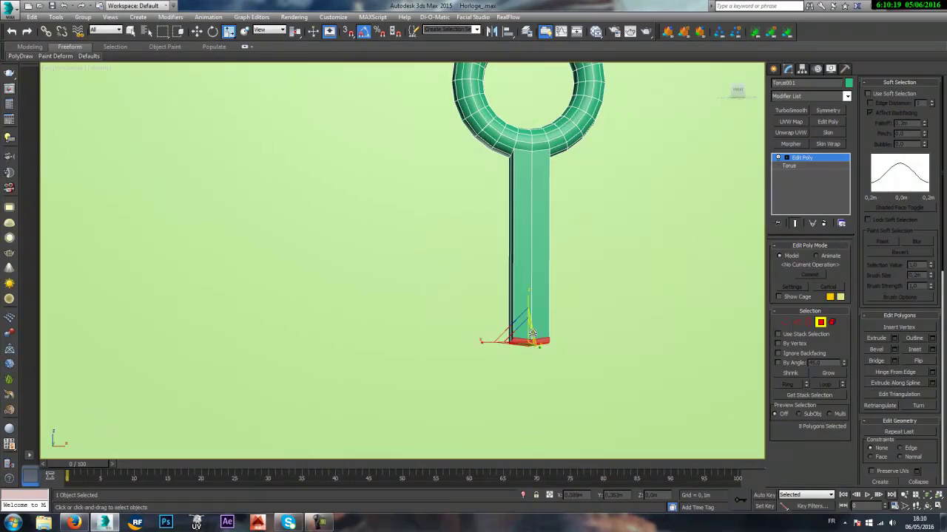
pyautogui.moveTo(528, 299); pyautogui.dragTo(526, 346)
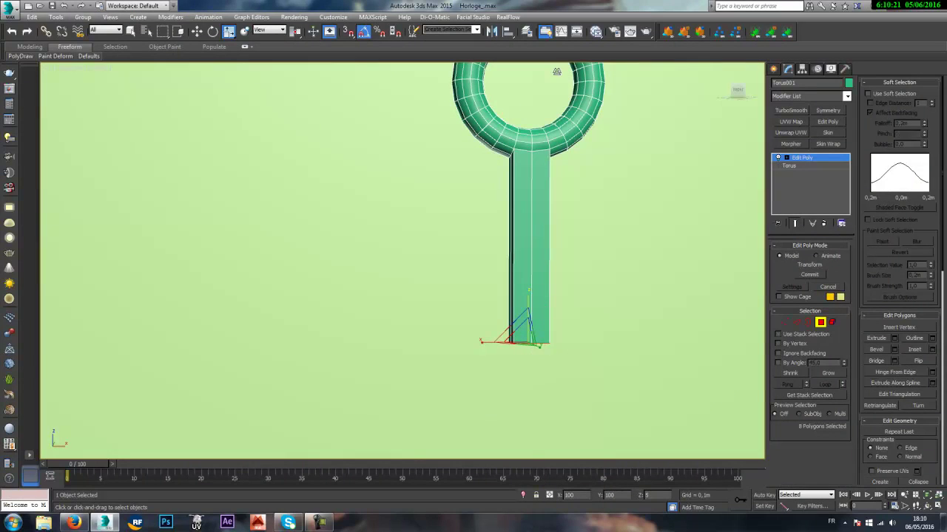
pyautogui.click(841, 263)
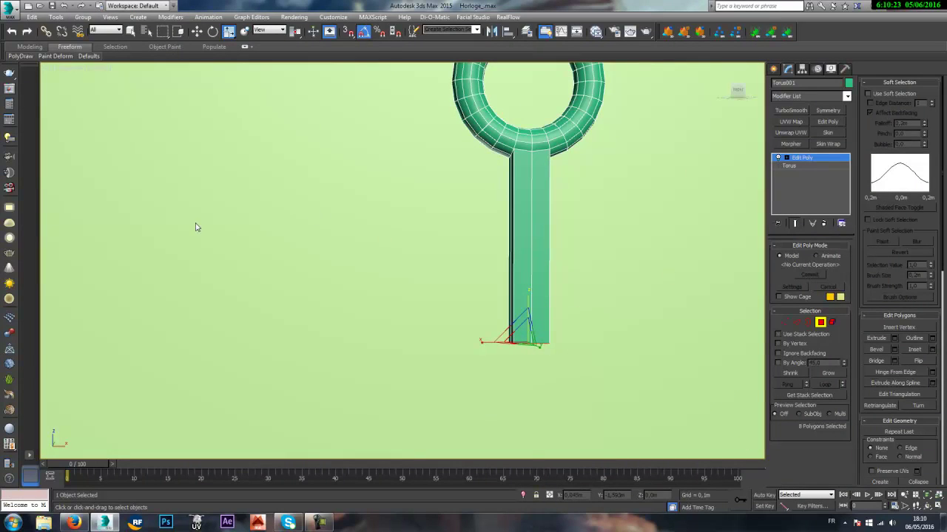
pyautogui.scroll(-5, 477, 250)
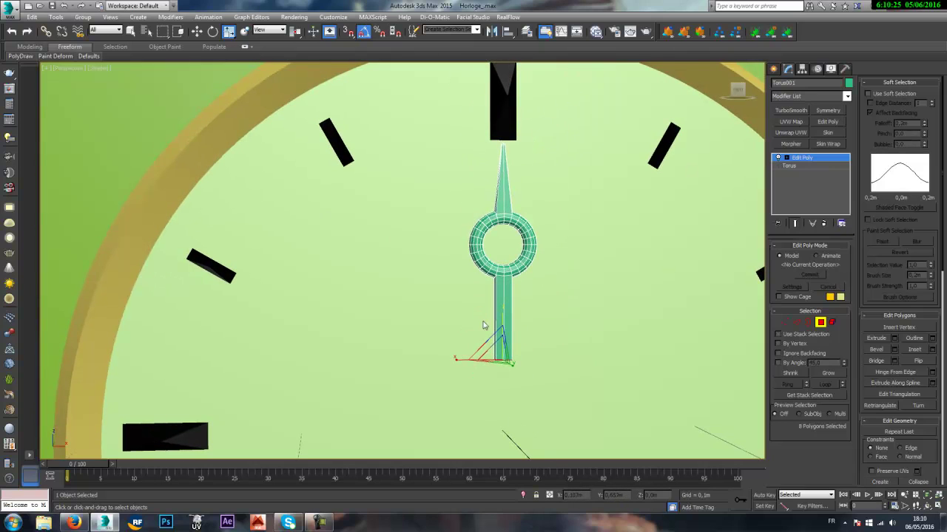
pyautogui.scroll(4, 494, 331)
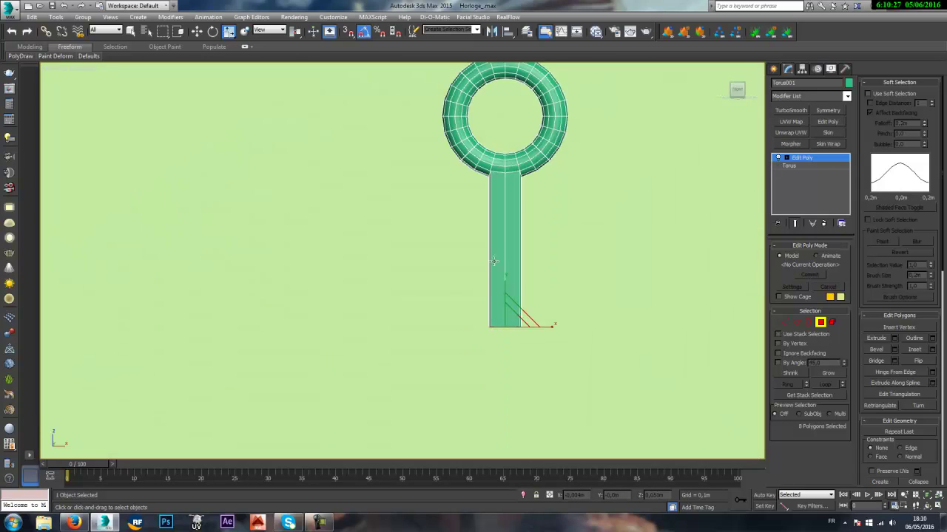
pyautogui.scroll(-1, 507, 331)
pyautogui.scroll(1, 509, 333)
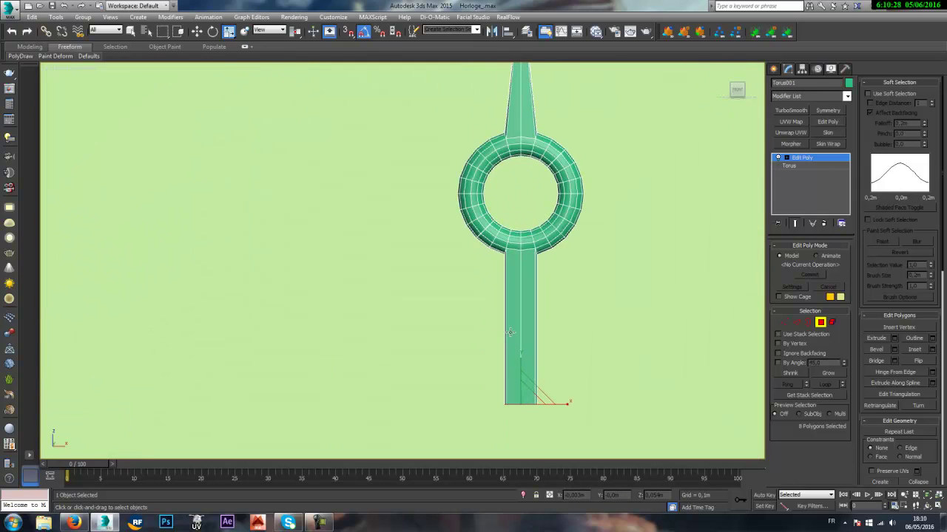
# - Connect the shaft's twelve lengthwise edges with a new edge loop, narrowed along X and positioned just below the ring
pyautogui.click(796, 322)
pyautogui.moveTo(583, 299); pyautogui.dragTo(448, 302)
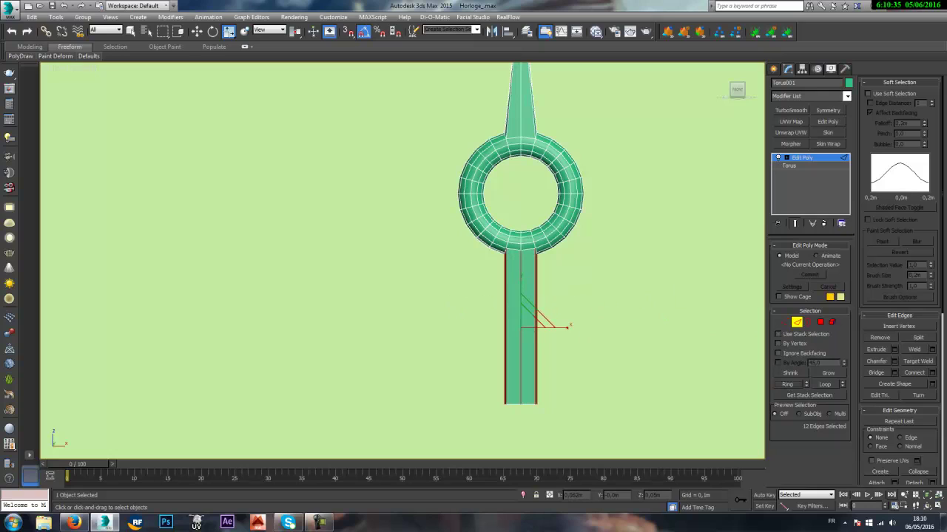
pyautogui.click(924, 373)
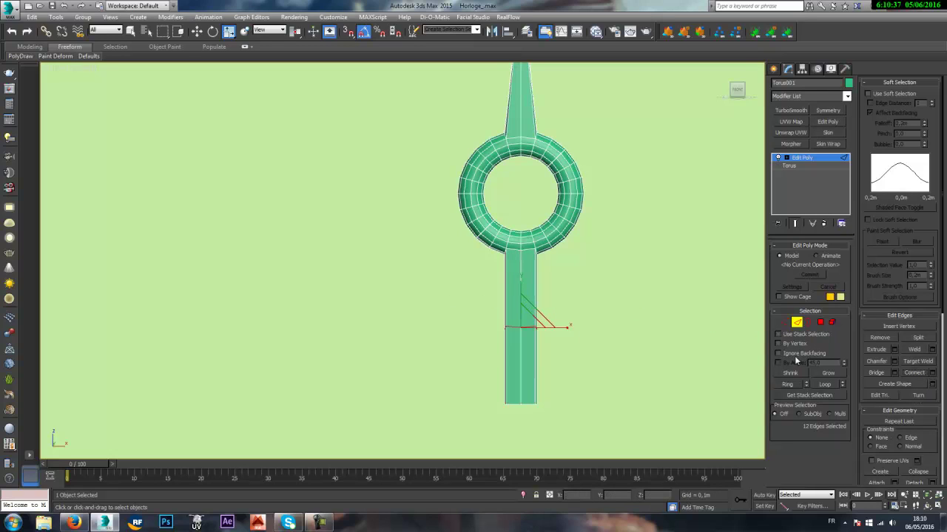
pyautogui.press('r')
pyautogui.moveTo(554, 328); pyautogui.dragTo(521, 234)
pyautogui.press('w')
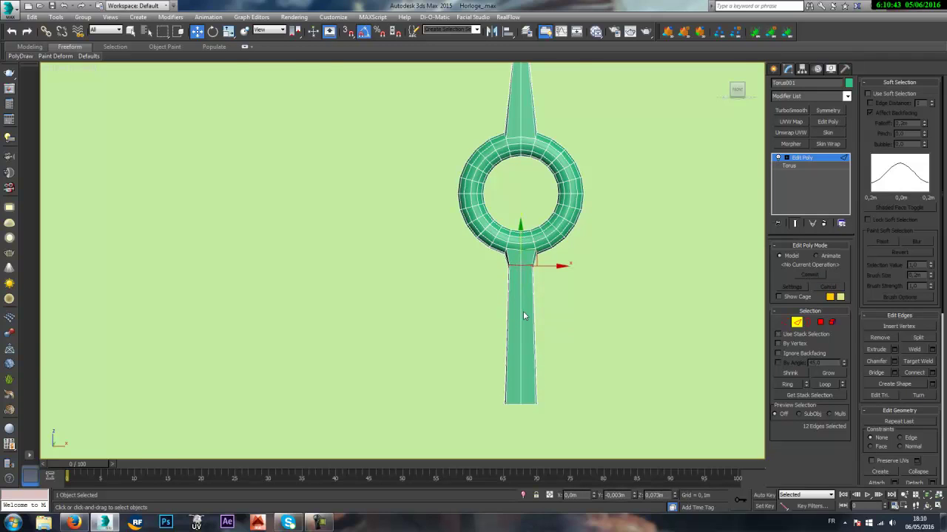
# - Add a second edge loop across the lower shaft, move it down near the end and narrow it to match the upper loop
pyautogui.scroll(-3, 524, 313)
pyautogui.moveTo(548, 306); pyautogui.dragTo(508, 316)
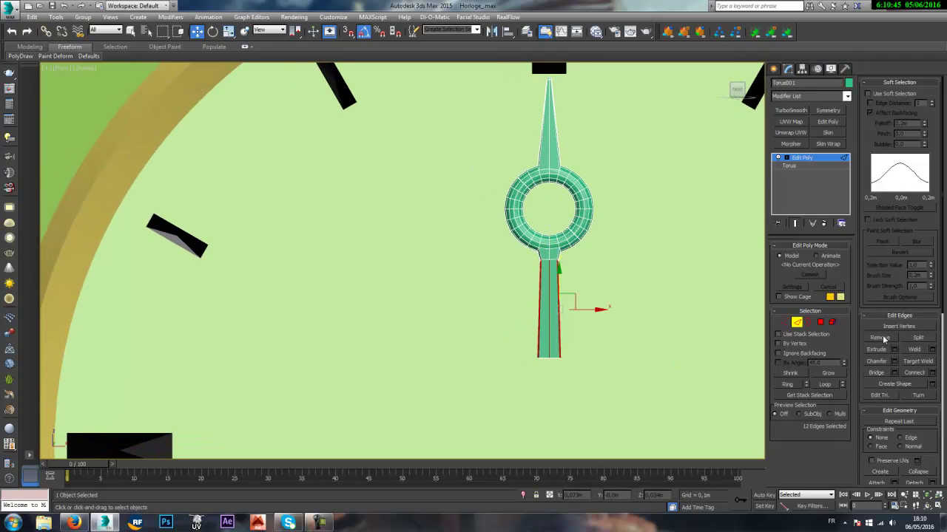
pyautogui.click(913, 373)
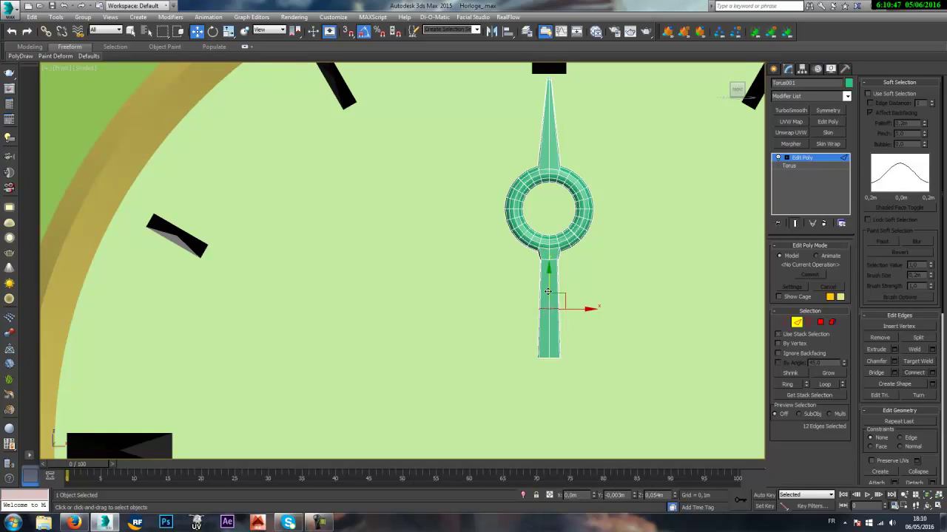
pyautogui.moveTo(548, 292); pyautogui.dragTo(560, 315)
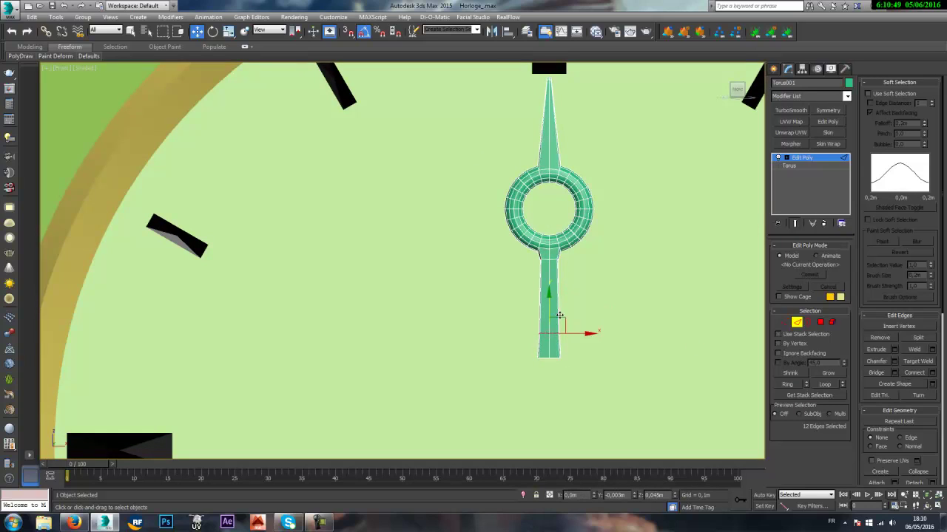
pyautogui.press('r')
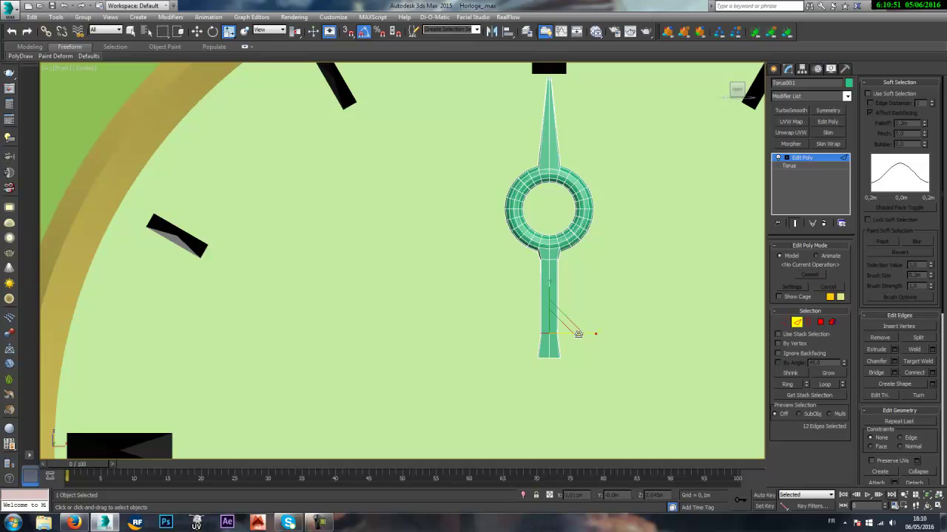
# - Narrow the shaft's flared lower end by scaling its eight end polygons along X to match the rest of the shaft
pyautogui.scroll(2, 553, 372)
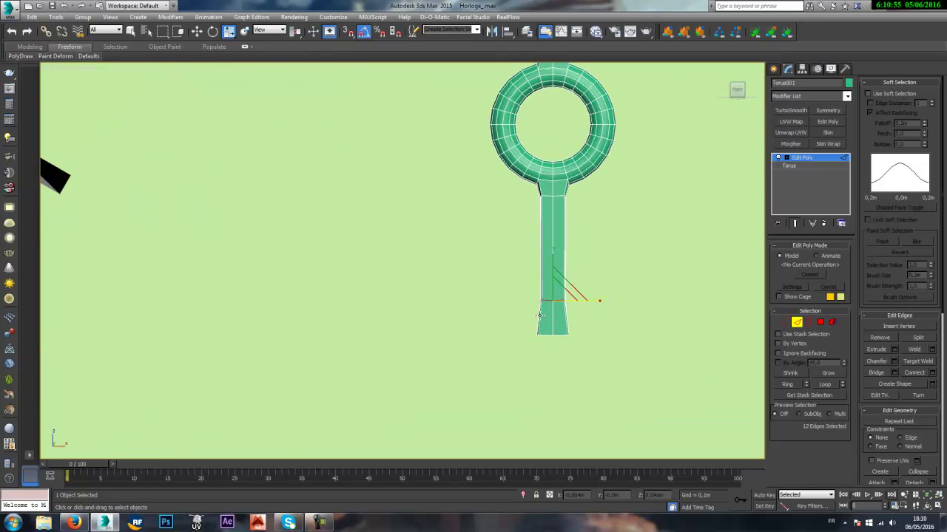
pyautogui.moveTo(582, 349); pyautogui.dragTo(499, 321)
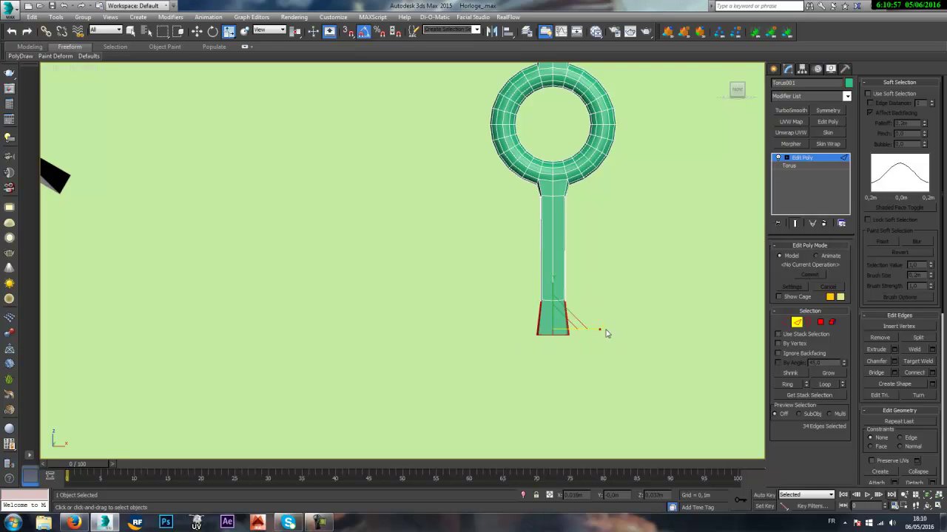
pyautogui.keyDown('alt'); pyautogui.moveTo(599, 303); pyautogui.dragTo(477, 317); pyautogui.keyUp('alt')
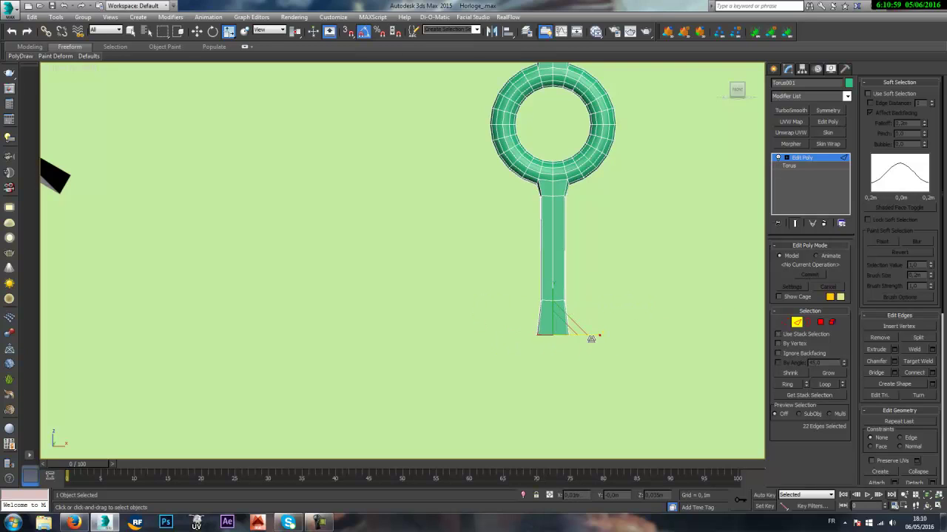
pyautogui.moveTo(594, 337); pyautogui.dragTo(596, 336)
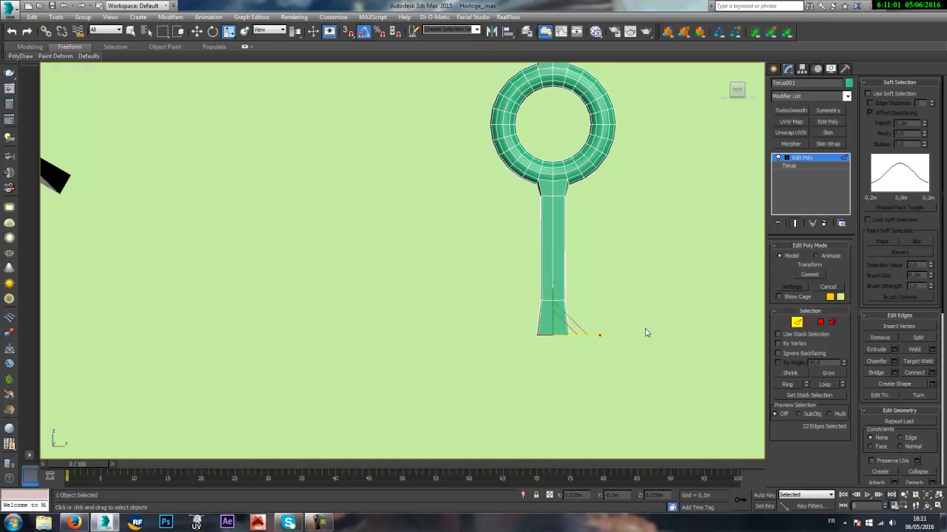
pyautogui.click(820, 323)
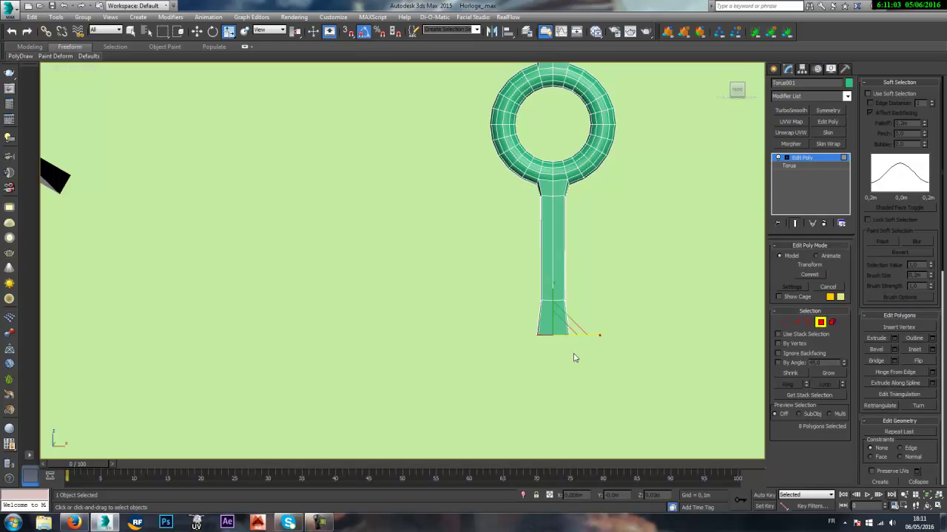
pyautogui.moveTo(591, 337); pyautogui.dragTo(582, 337)
# - Lengthen the shaft by moving its end polygons straight down to Z 0.029 m, and leave polygon editing
pyautogui.scroll(-3, 580, 331)
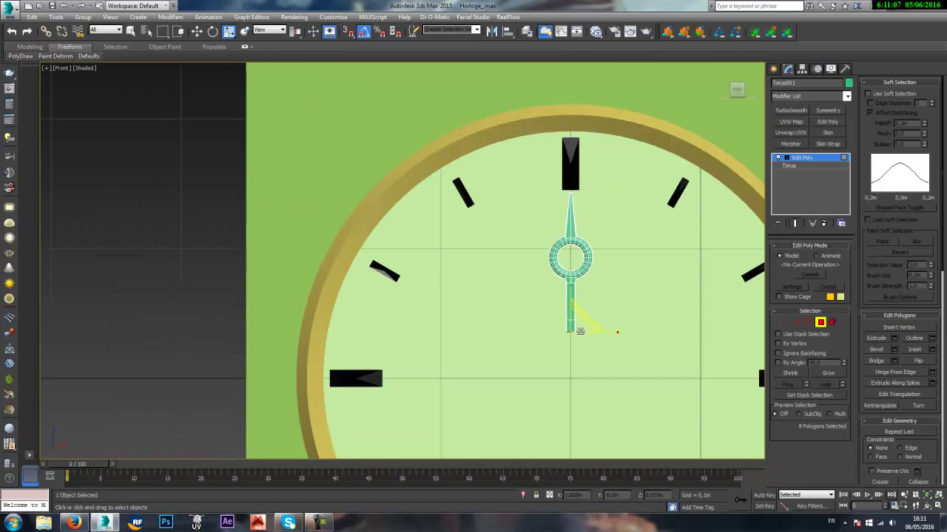
pyautogui.scroll(1, 581, 331)
pyautogui.press('w')
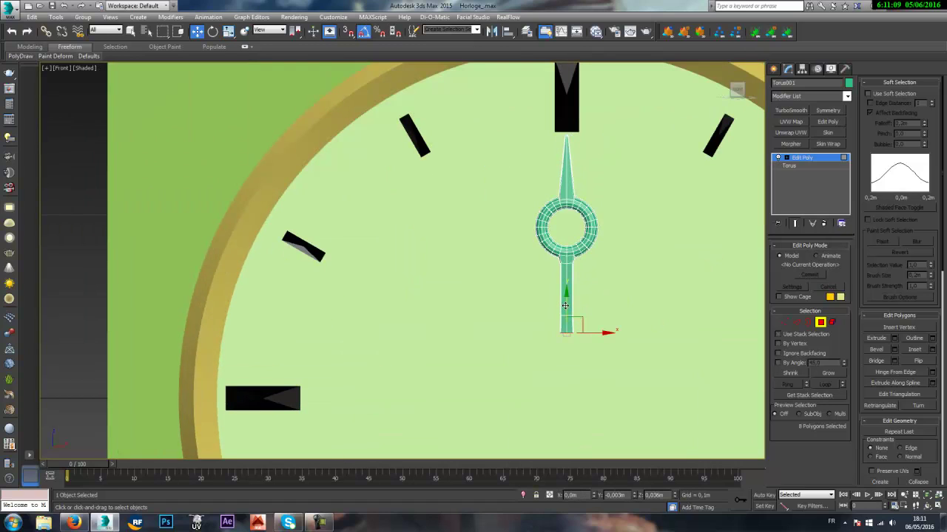
pyautogui.moveTo(566, 308); pyautogui.dragTo(565, 318)
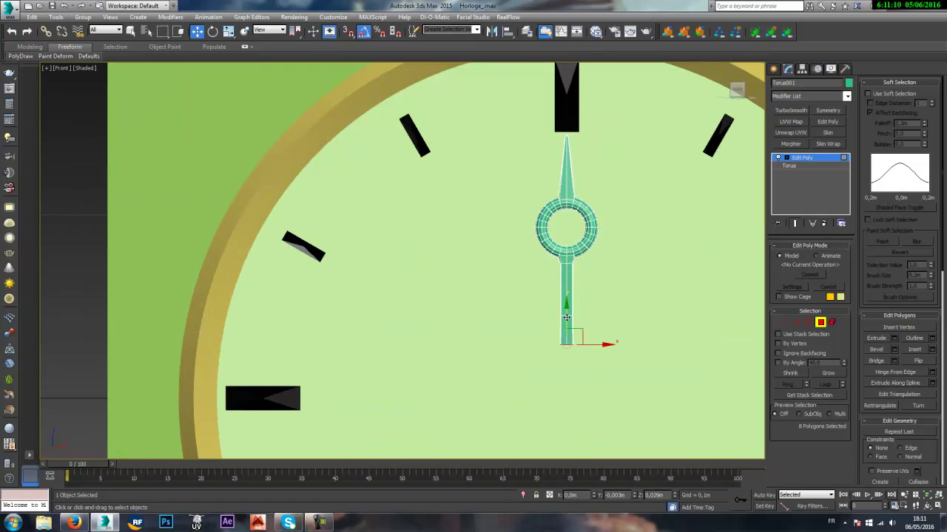
pyautogui.click(824, 156)
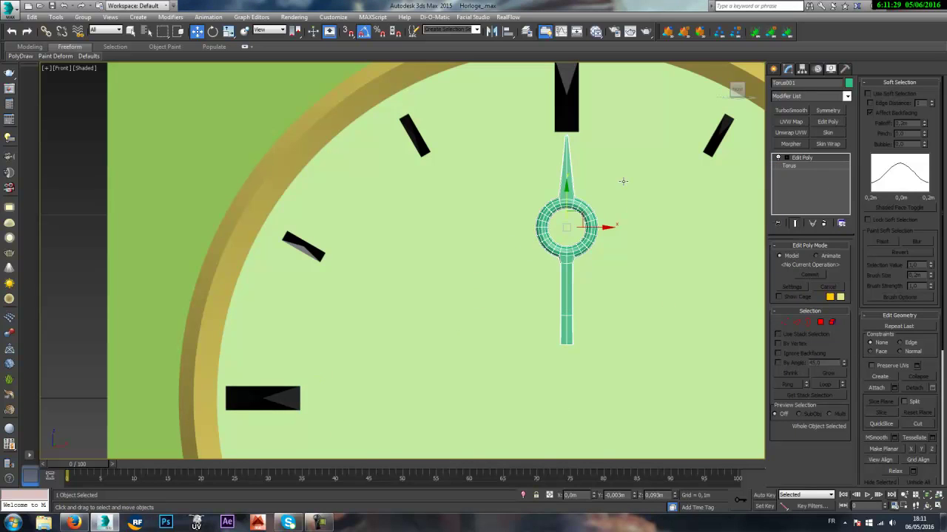
pyautogui.scroll(-6, 623, 181)
pyautogui.scroll(5, 607, 197)
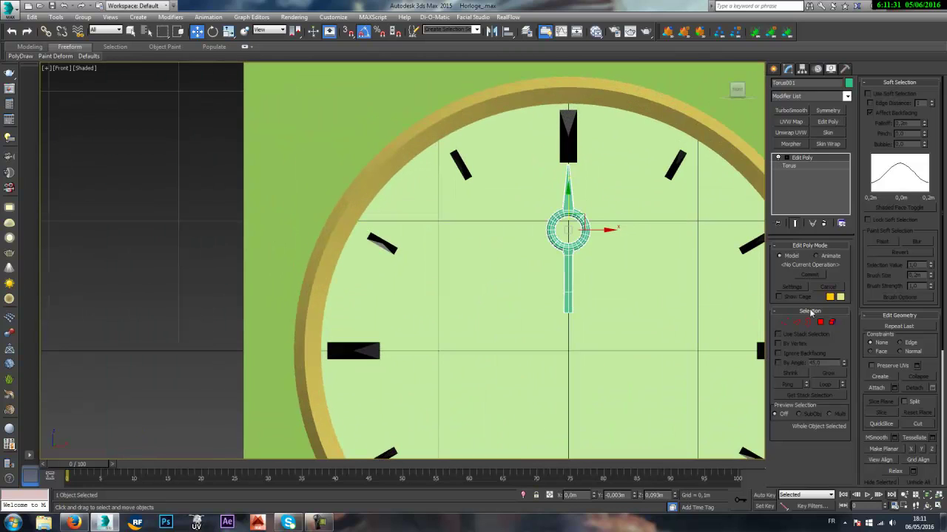
# - Shorten the hand's pointed tip by moving its end vertices down to Z 0.133 m, and leave vertex editing
pyautogui.click(784, 322)
pyautogui.moveTo(596, 120); pyautogui.dragTo(533, 179)
pyautogui.moveTo(564, 141); pyautogui.dragTo(570, 154)
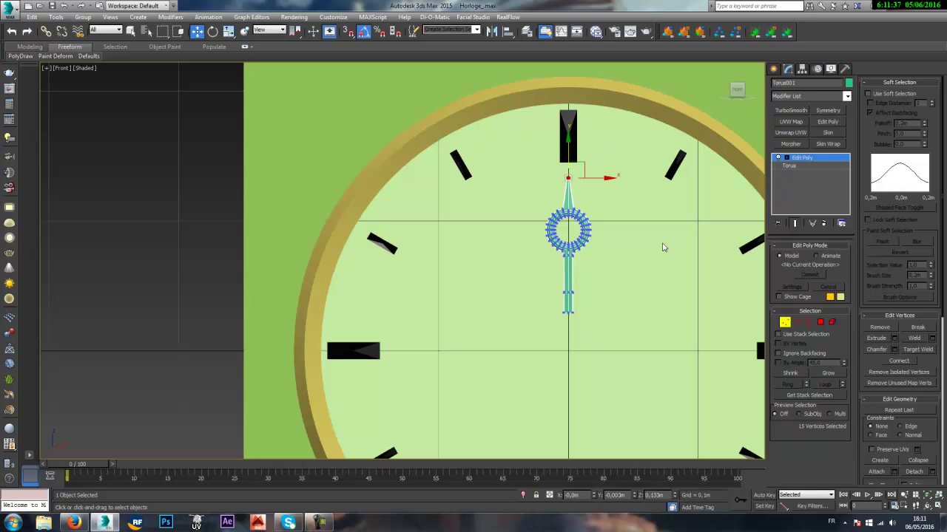
pyautogui.click(785, 323)
pyautogui.moveTo(602, 274); pyautogui.dragTo(634, 264, button='middle')
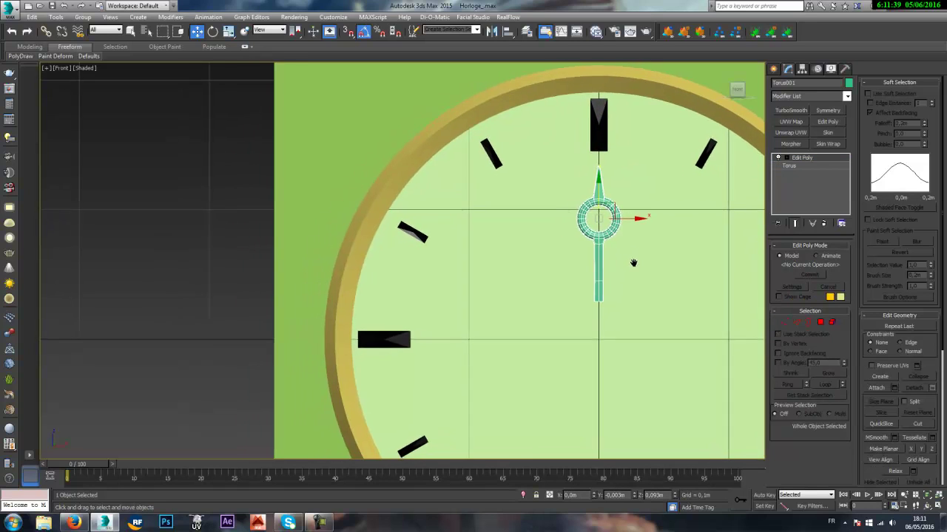
pyautogui.scroll(-3, 634, 262)
pyautogui.scroll(4, 633, 261)
pyautogui.scroll(-2, 634, 262)
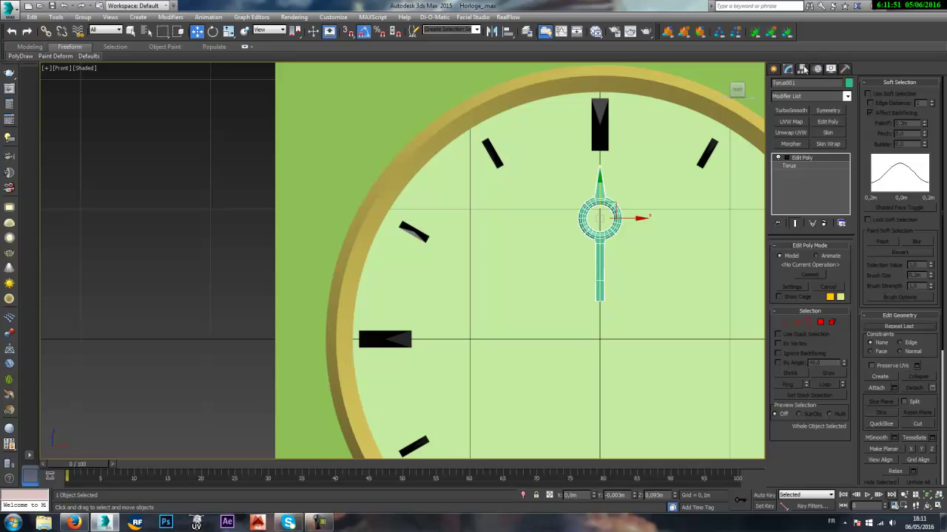
# - Move only the hand's pivot down near the lower end of the shaft, to about Z 0.033 m
pyautogui.click(803, 68)
pyautogui.click(819, 132)
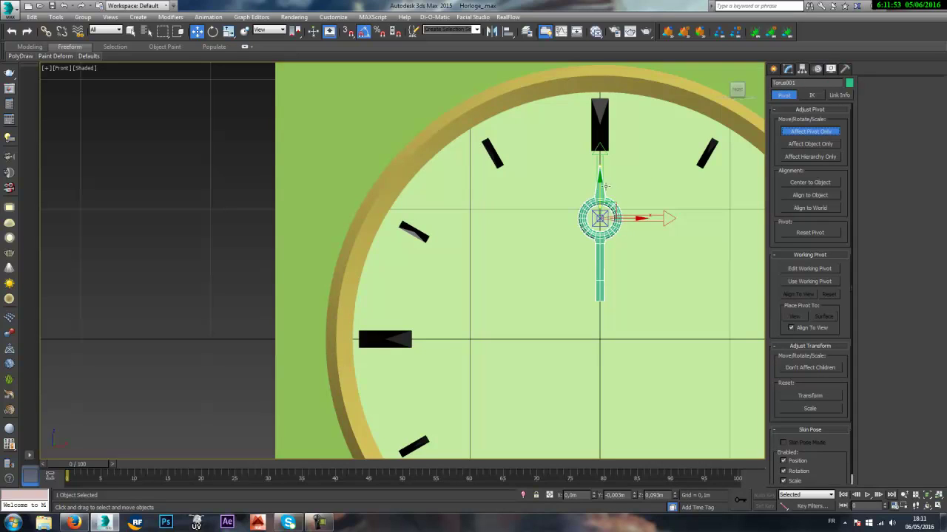
pyautogui.moveTo(599, 181); pyautogui.dragTo(599, 260)
pyautogui.scroll(5, 617, 304)
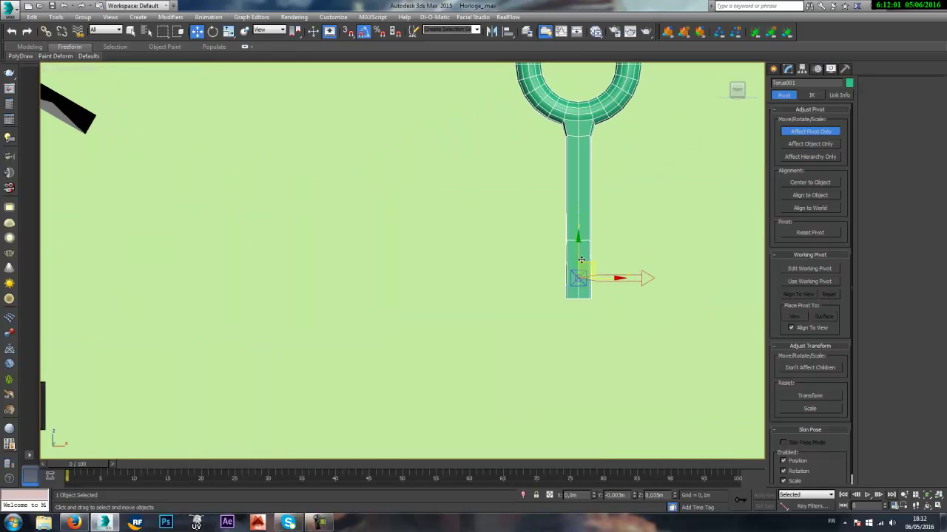
pyautogui.scroll(-3, 580, 268)
pyautogui.moveTo(592, 278); pyautogui.dragTo(598, 294, button='middle')
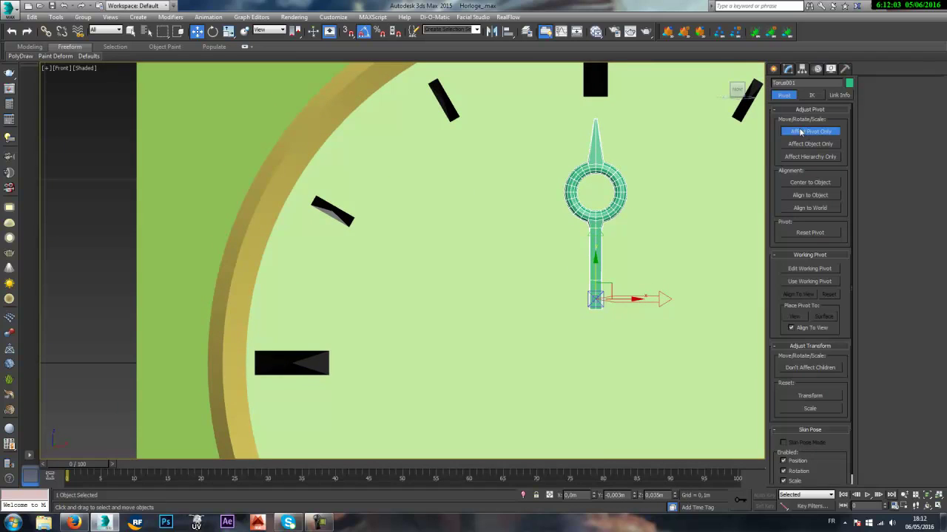
pyautogui.scroll(3, 566, 298)
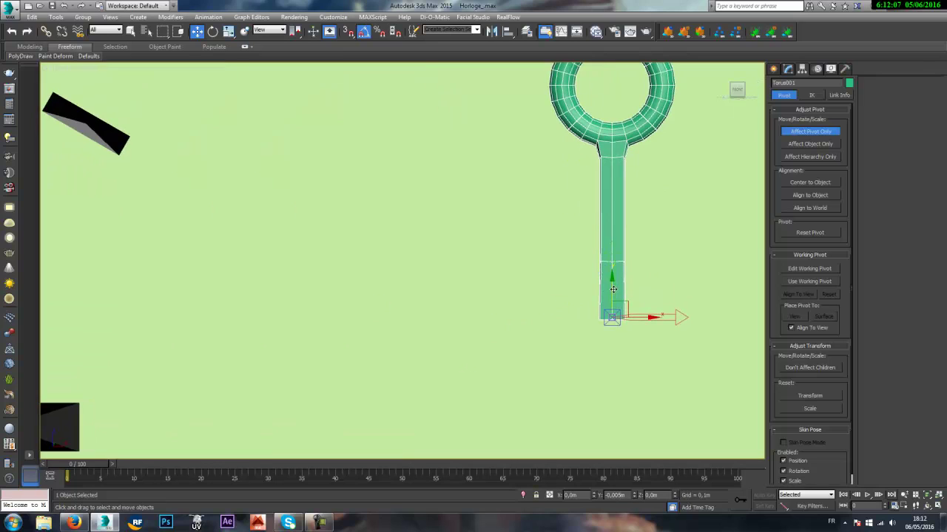
pyautogui.scroll(-3, 611, 286)
pyautogui.scroll(-2, 612, 285)
pyautogui.moveTo(611, 285); pyautogui.dragTo(544, 260, button='middle')
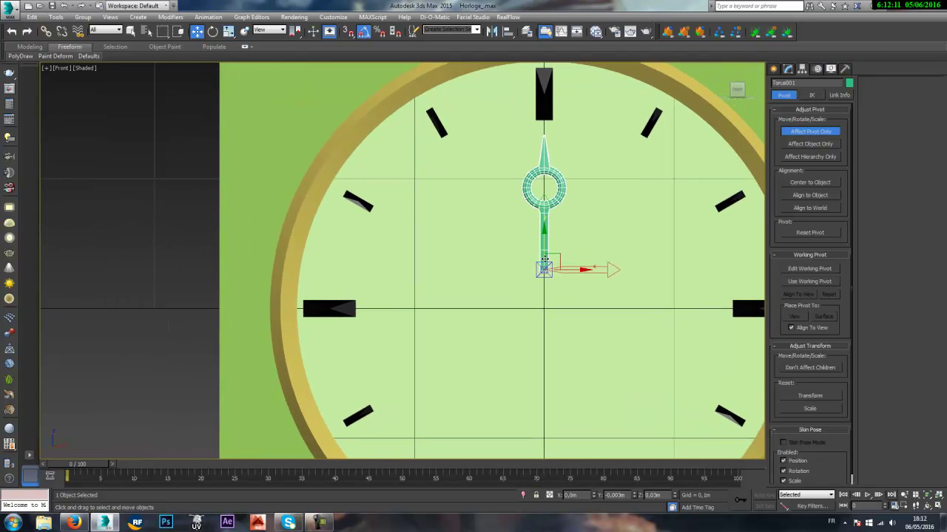
pyautogui.scroll(6, 543, 261)
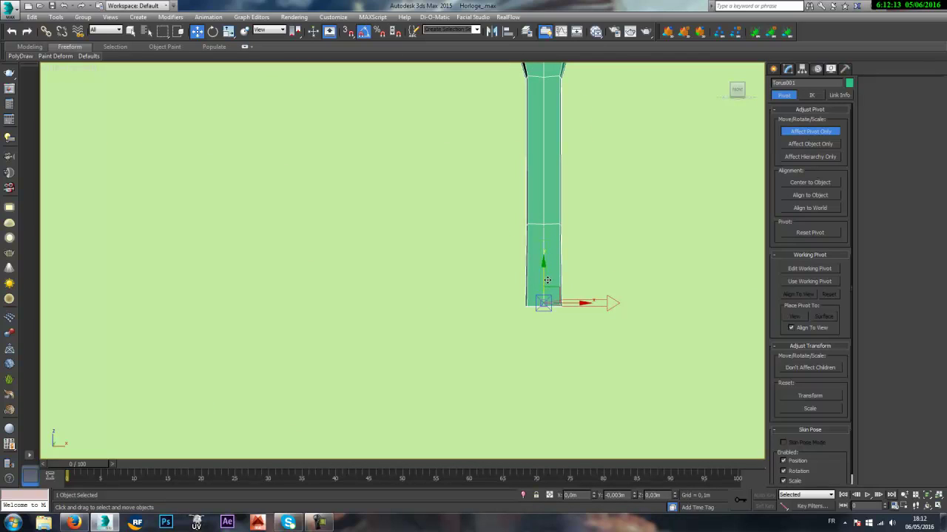
pyautogui.moveTo(547, 280); pyautogui.dragTo(542, 257)
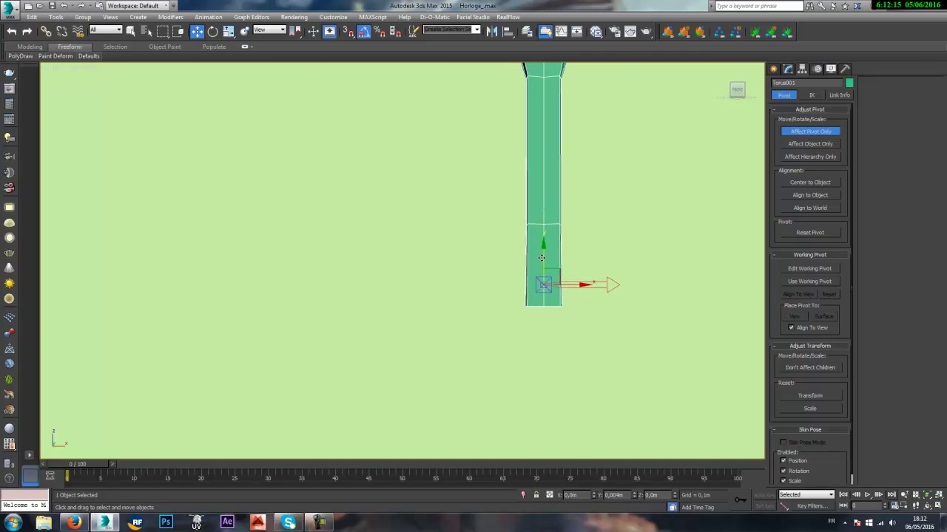
pyautogui.click(810, 132)
# - Clone the hand as an independent copy beside the original, at about X -0.045 m
pyautogui.scroll(-5, 682, 129)
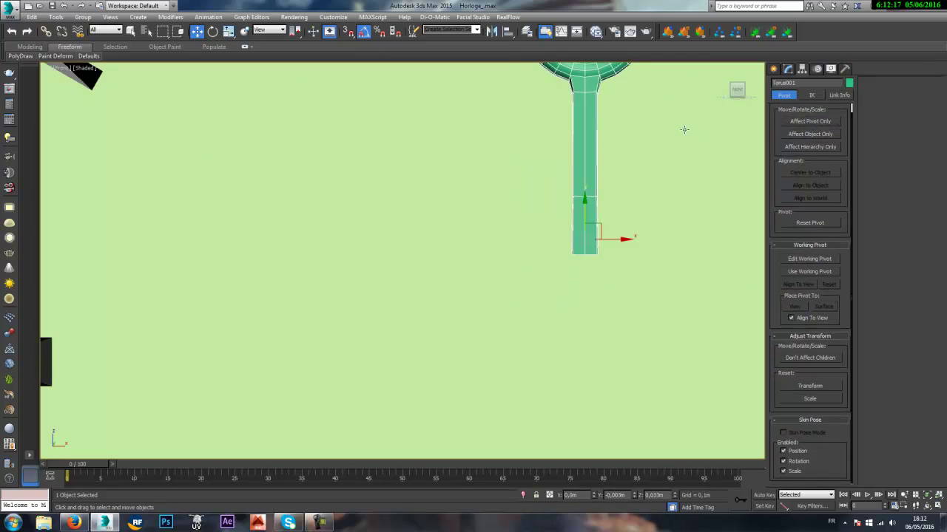
pyautogui.keyDown('shift'); pyautogui.moveTo(614, 277); pyautogui.dragTo(527, 277); pyautogui.keyUp('shift')
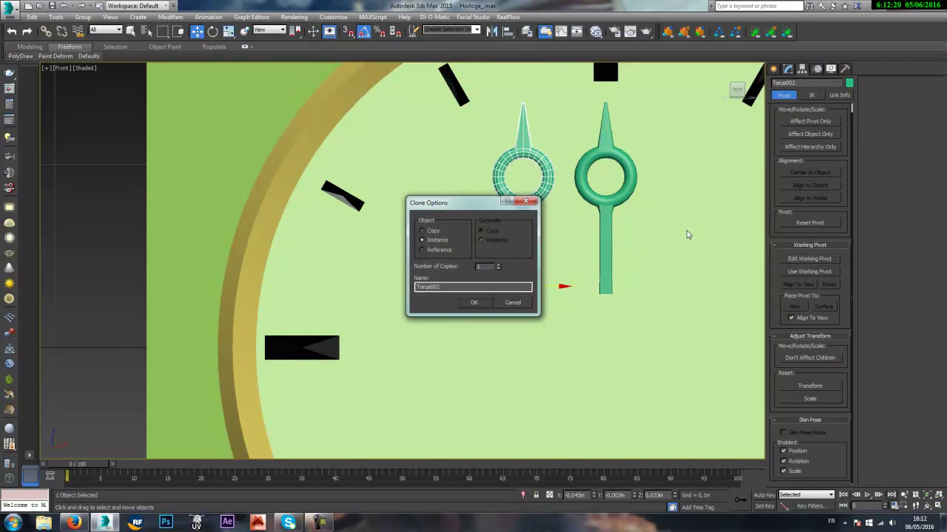
pyautogui.click(421, 231)
pyautogui.click(479, 302)
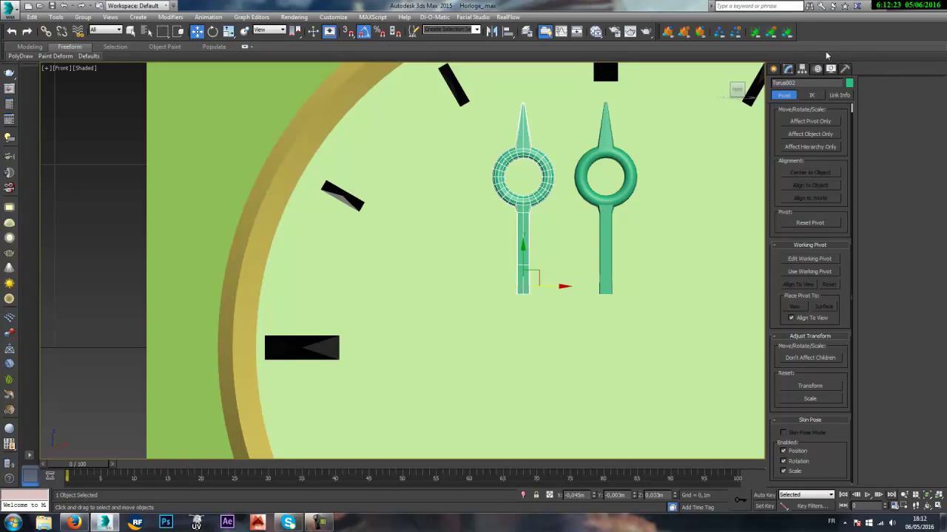
# - Lengthen the copied hand by moving its tip, ring and upper shaft vertices up to about Z 0.127 m
pyautogui.click(790, 69)
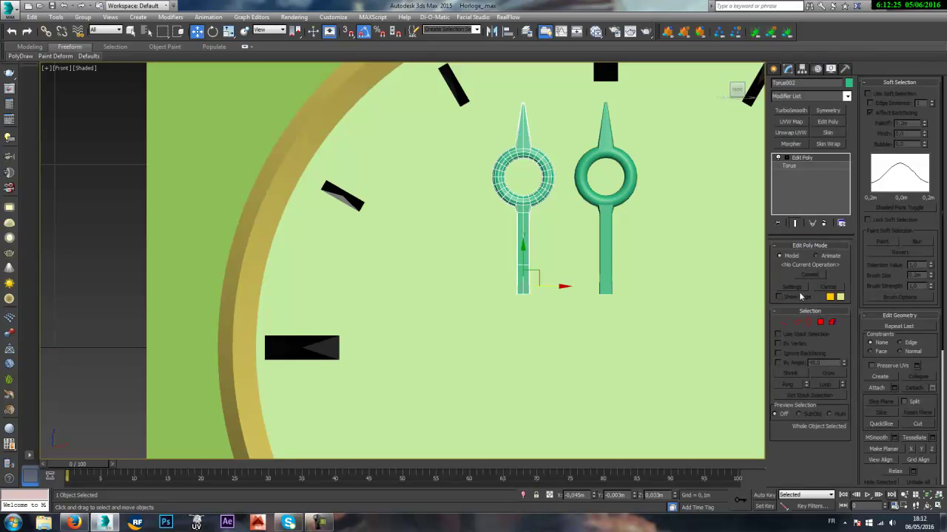
pyautogui.click(784, 322)
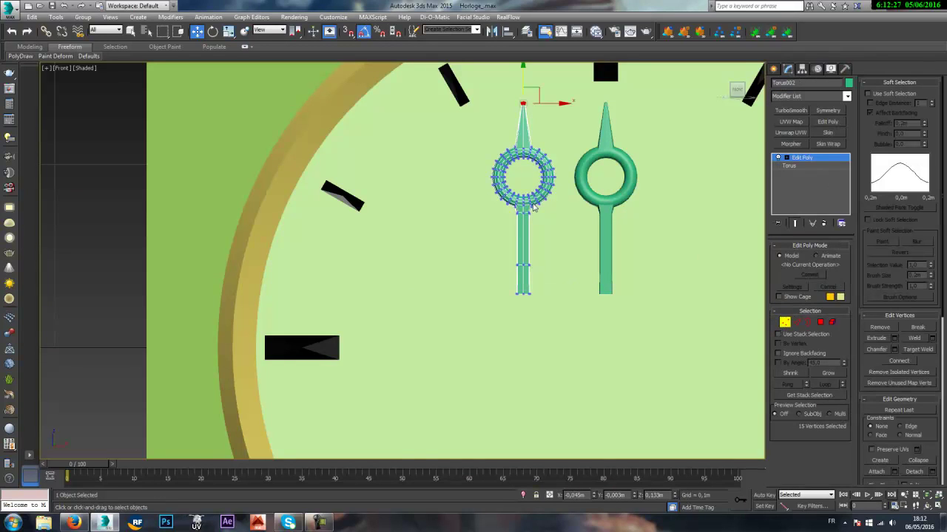
pyautogui.scroll(-2, 534, 207)
pyautogui.moveTo(534, 207); pyautogui.dragTo(555, 253, button='middle')
pyautogui.moveTo(504, 253); pyautogui.dragTo(494, 280)
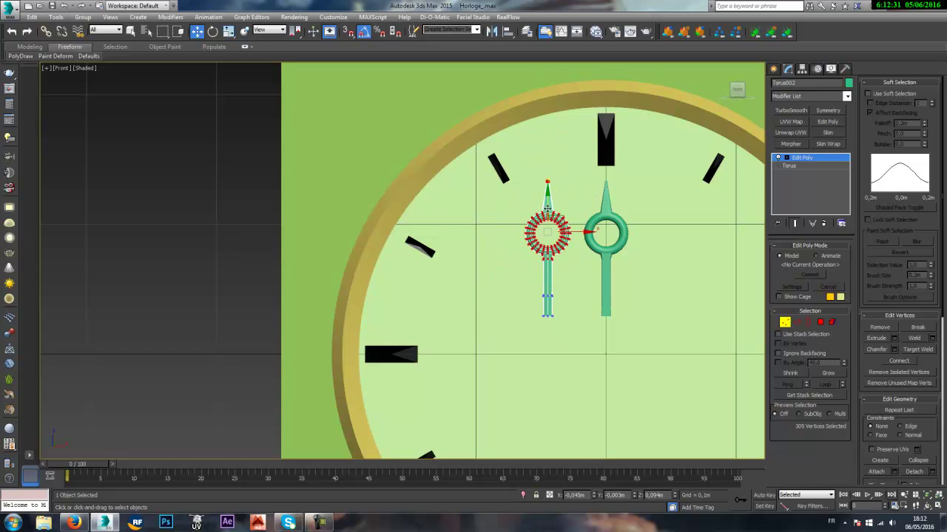
pyautogui.moveTo(547, 209); pyautogui.dragTo(547, 167)
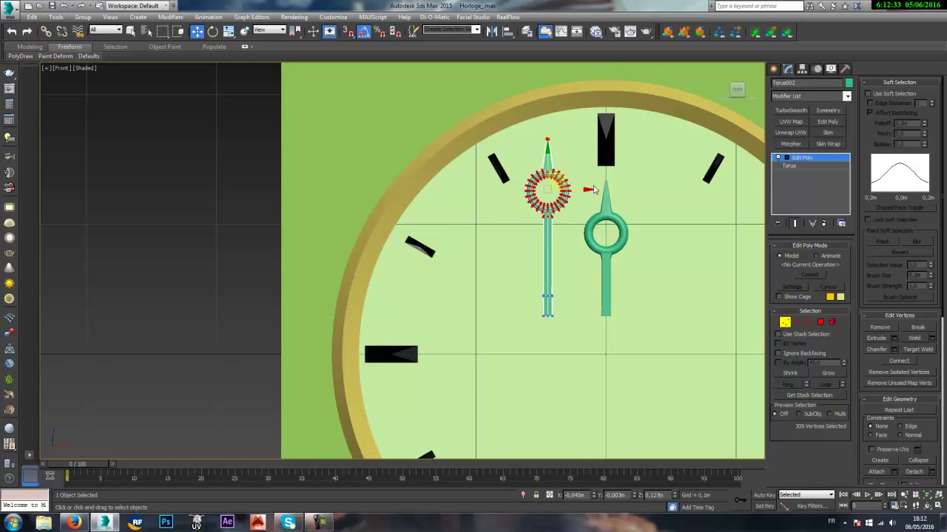
pyautogui.click(811, 159)
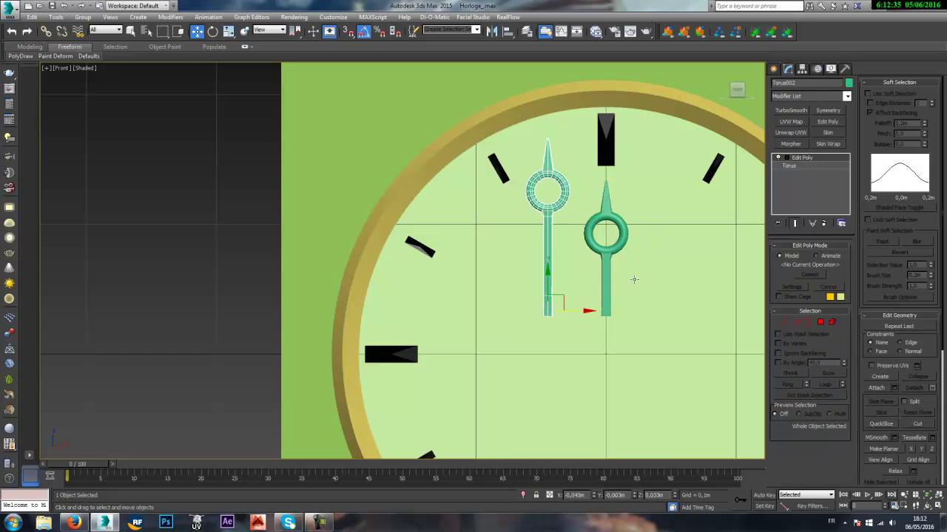
# - Try rotating the longer hand about its pivot and undo the rotation
pyautogui.moveTo(586, 311); pyautogui.dragTo(582, 262, button='middle')
pyautogui.press('e')
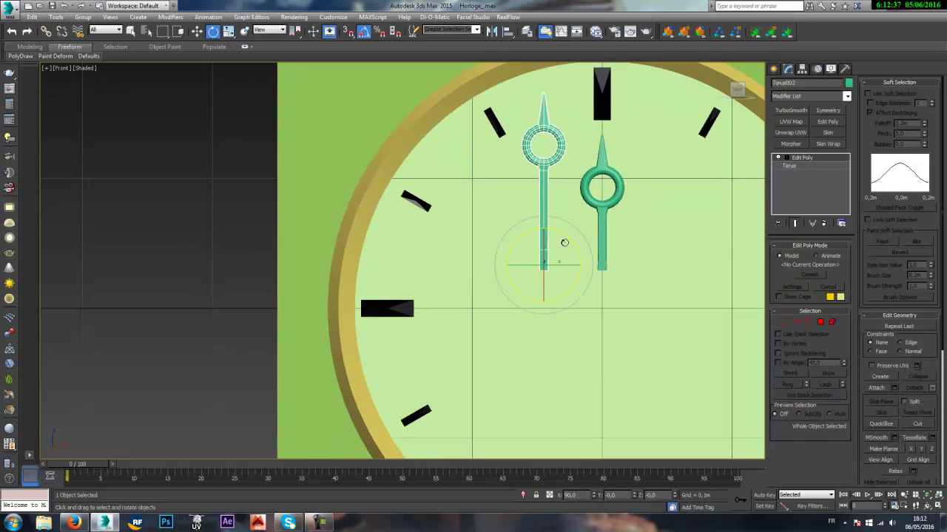
pyautogui.moveTo(565, 240); pyautogui.dragTo(508, 202)
pyautogui.hotkey('ctrl', 'z')
# - Align the longer hand to Circle001 on X, Y and Z, pivot point to pivot point
pyautogui.press('w')
pyautogui.hotkey('alt', 'a')
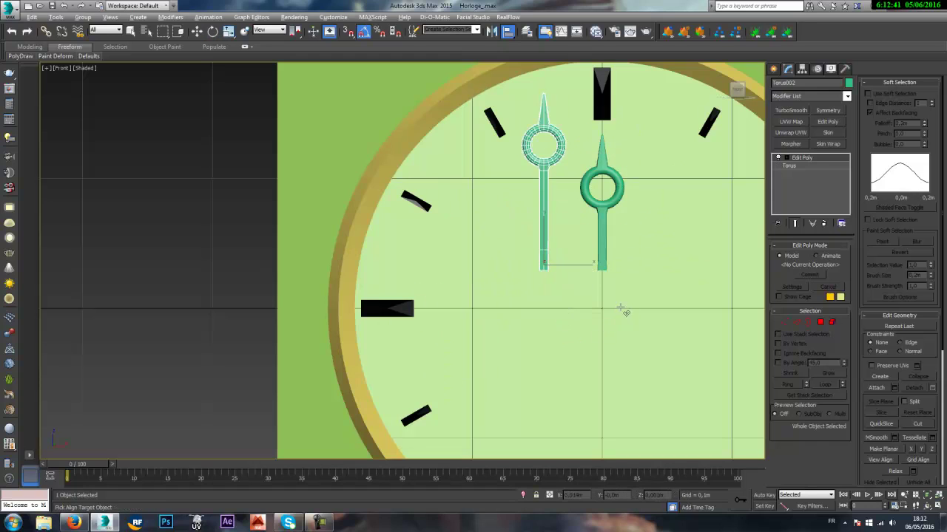
pyautogui.click(619, 311)
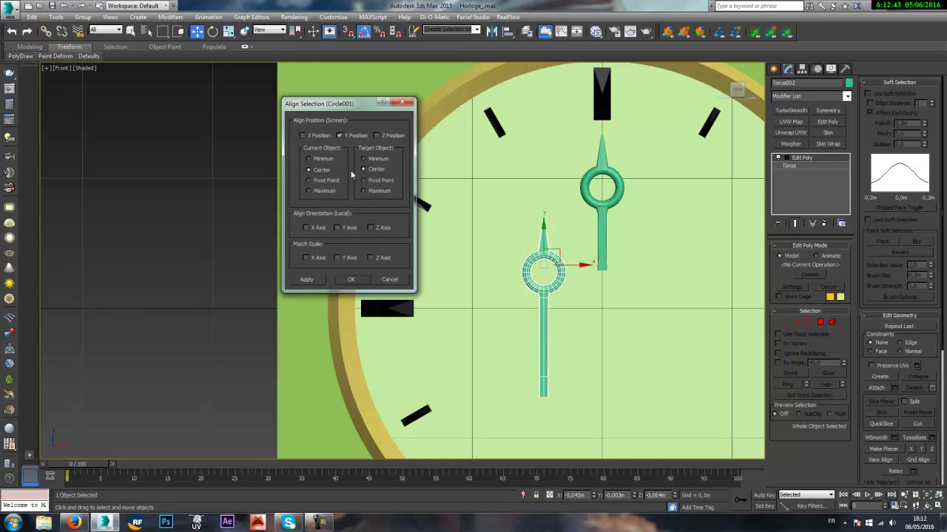
pyautogui.click(322, 182)
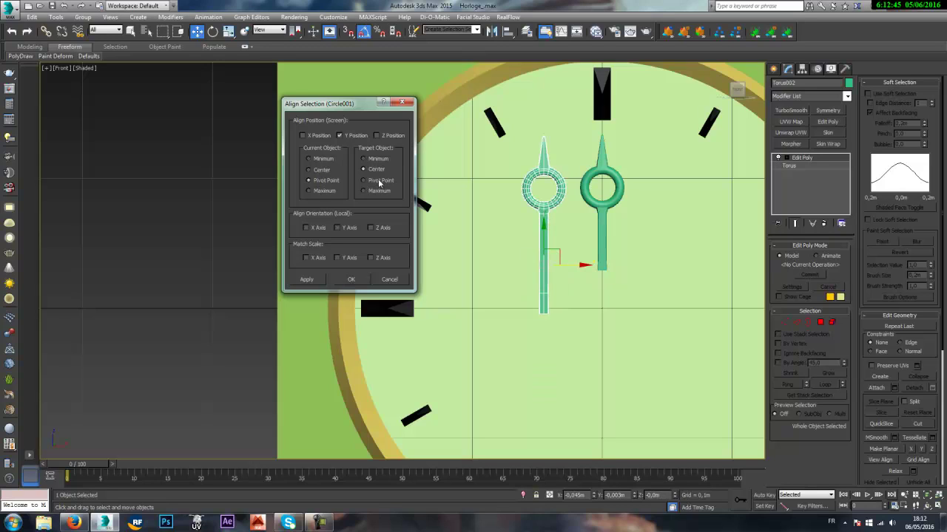
pyautogui.click(319, 137)
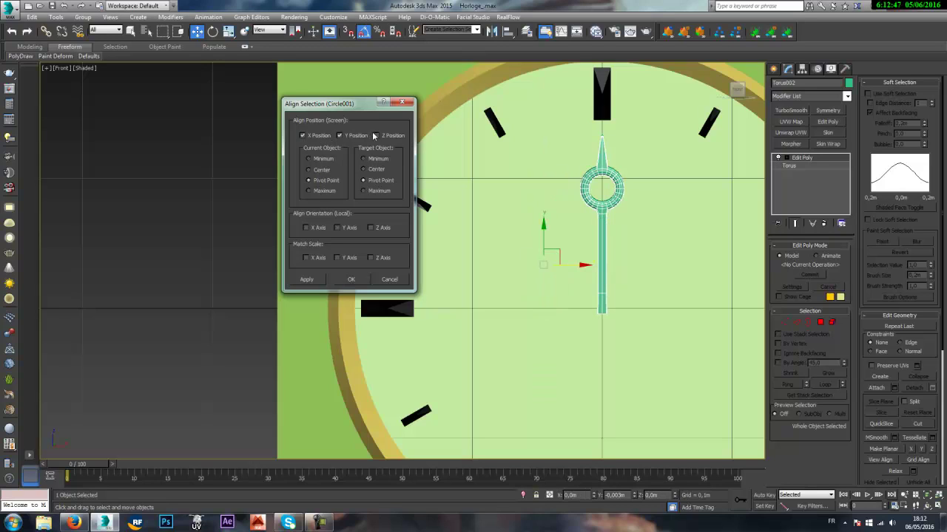
pyautogui.click(387, 135)
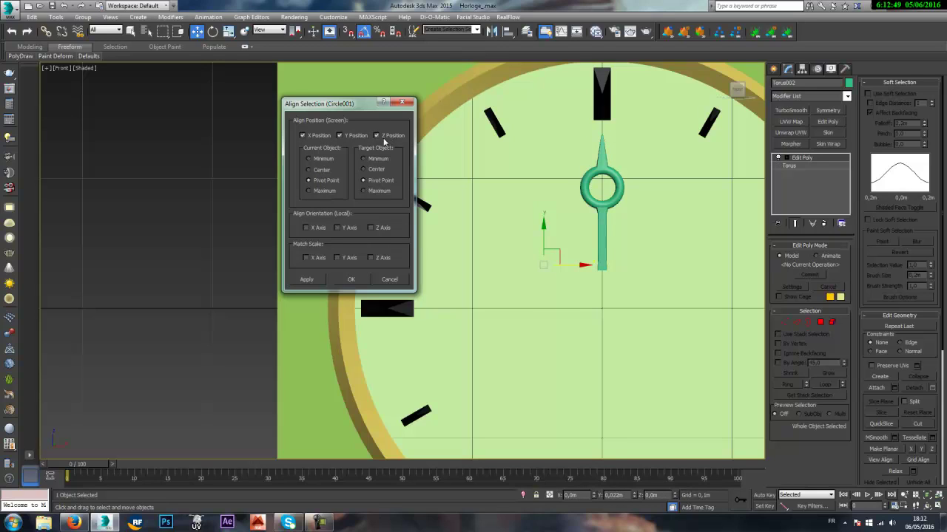
pyautogui.click(353, 278)
# - Move the longer hand out along Y to about -0.014 m so it sits in front of the dial
pyautogui.scroll(-4, 608, 282)
pyautogui.moveTo(573, 238)
pyautogui.keyDown('alt'); pyautogui.mouseDown(button='middle')
pyautogui.moveTo(616, 259)
pyautogui.moveTo(538, 244)
pyautogui.mouseUp(button='middle'); pyautogui.keyUp('alt')
pyautogui.press('F3')
pyautogui.moveTo(539, 244); pyautogui.dragTo(553, 254)
pyautogui.press('F3')
pyautogui.scroll(8, 553, 254)
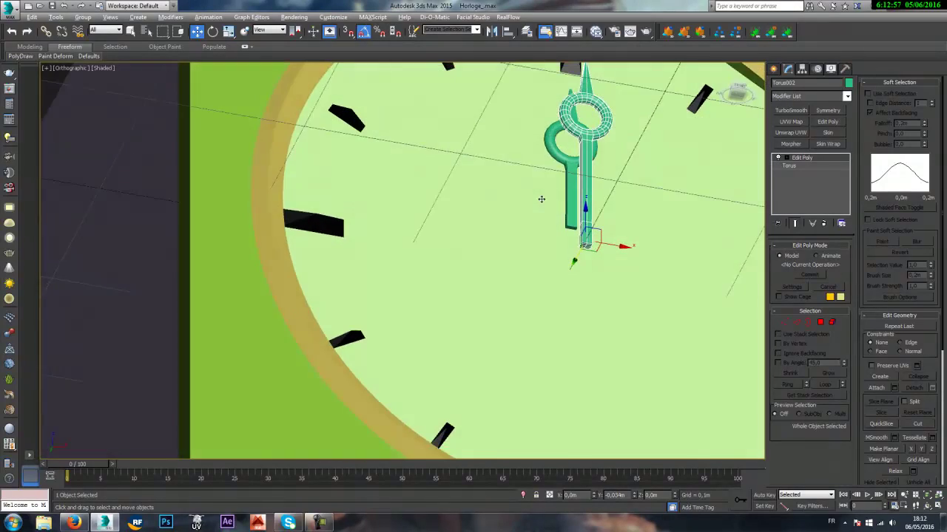
pyautogui.press('p')
pyautogui.scroll(1, 538, 249)
pyautogui.scroll(-3, 643, 269)
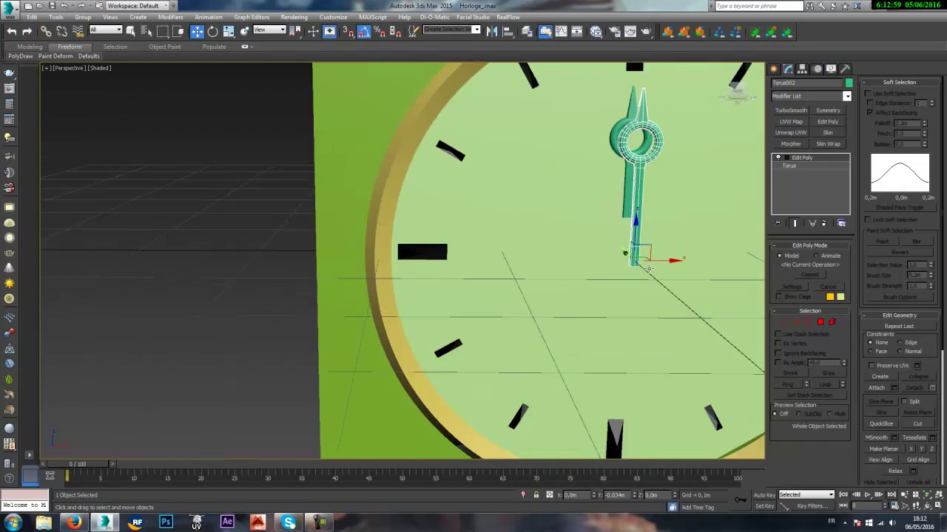
pyautogui.moveTo(660, 319); pyautogui.dragTo(624, 314, button='middle')
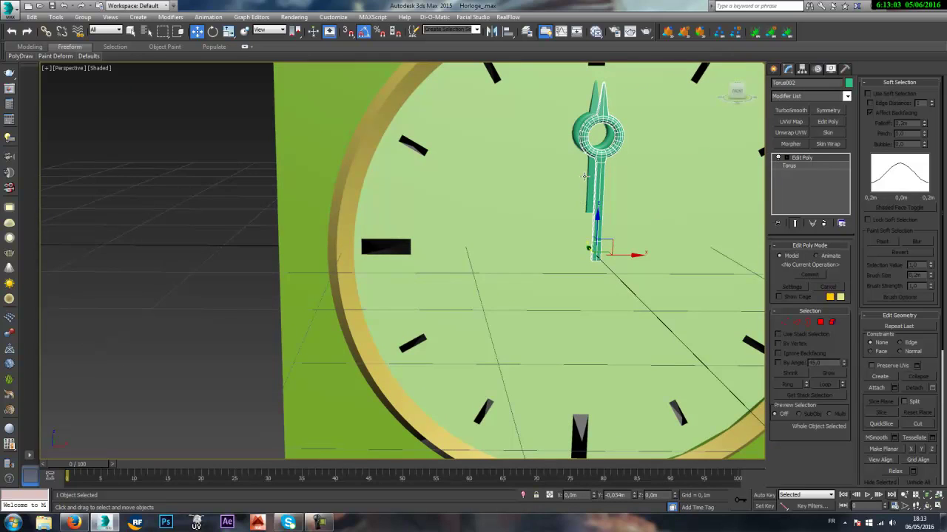
pyautogui.keyDown('alt'); pyautogui.moveTo(597, 252); pyautogui.dragTo(577, 256, button='middle'); pyautogui.keyUp('alt')
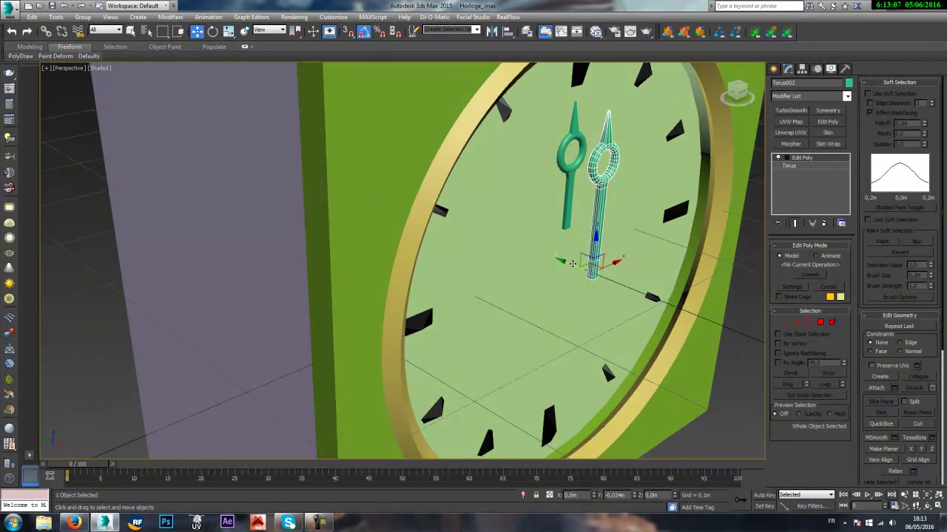
pyautogui.moveTo(577, 256)
pyautogui.mouseDown()
pyautogui.moveTo(550, 251)
pyautogui.moveTo(567, 255)
pyautogui.mouseUp()
# - Align the shorter hand to the longer hand on X, Y and Z, pivot point to pivot point
pyautogui.click(563, 148)
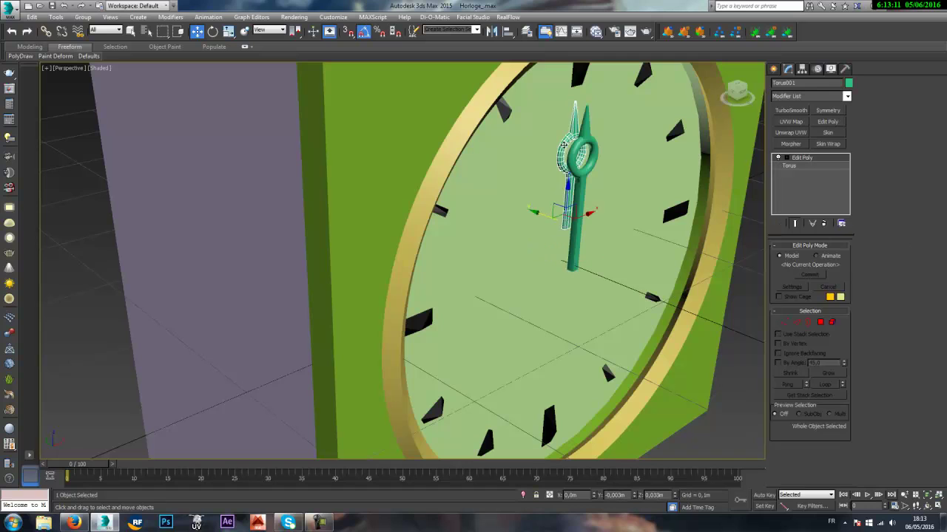
pyautogui.hotkey('alt', 'a')
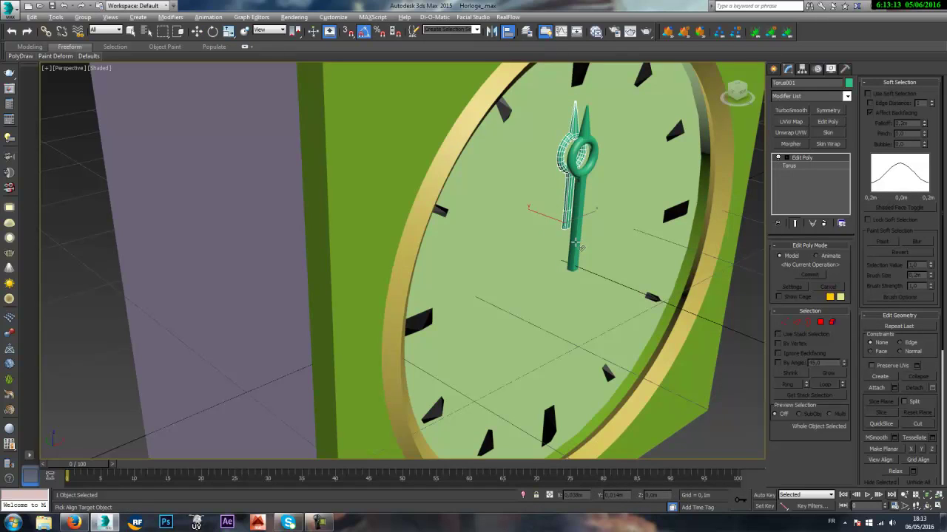
pyautogui.click(575, 246)
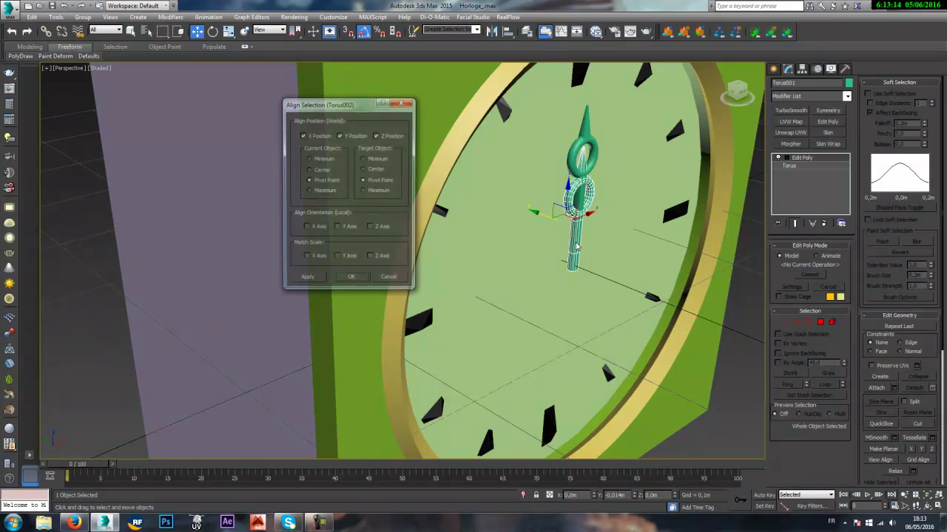
pyautogui.click(352, 279)
# - Rotate the shorter hand about its pivot to -90° on Y, pointing at the nine o'clock mark
pyautogui.press('e')
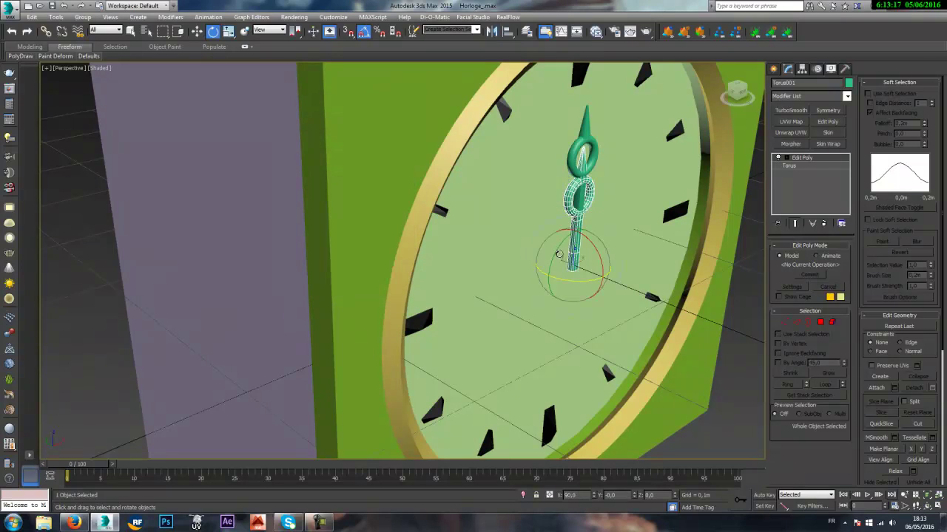
pyautogui.moveTo(556, 252); pyautogui.dragTo(516, 273)
pyautogui.keyDown('alt'); pyautogui.moveTo(577, 248); pyautogui.dragTo(599, 254, button='middle'); pyautogui.keyUp('alt')
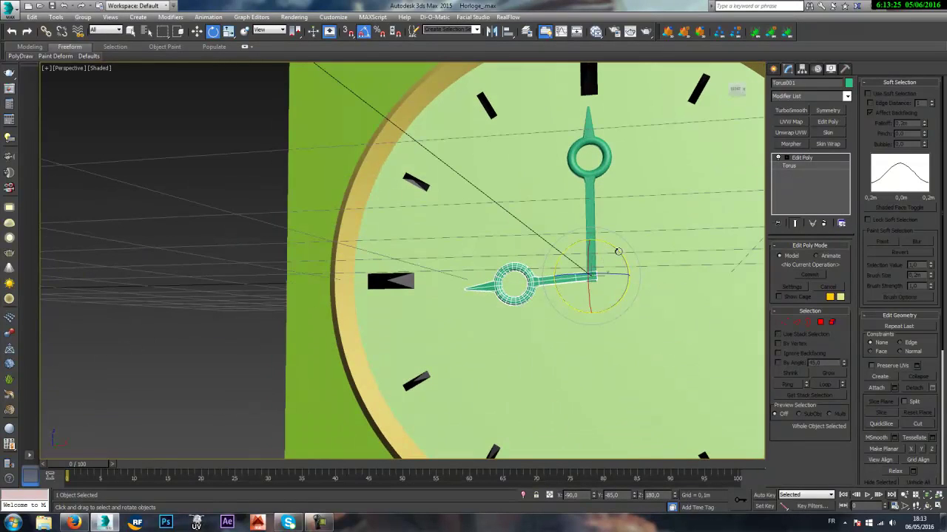
pyautogui.moveTo(618, 252); pyautogui.dragTo(619, 253)
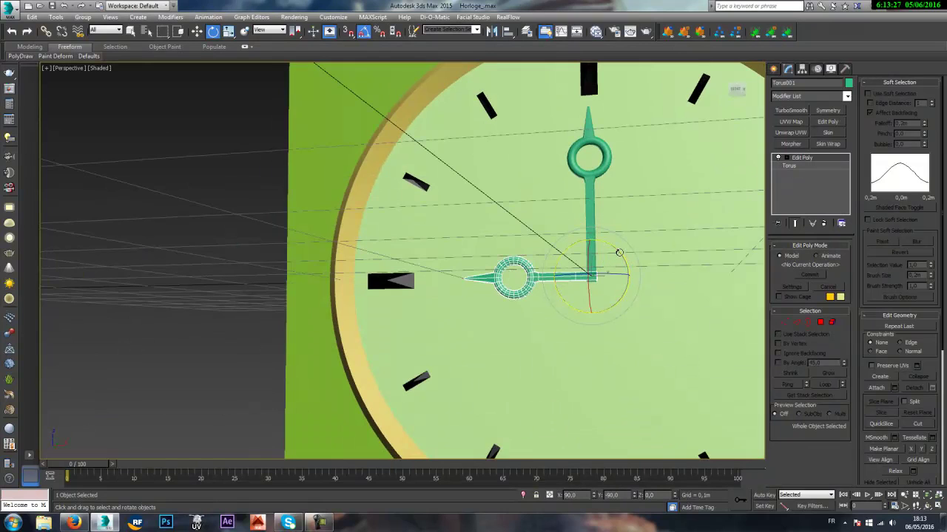
pyautogui.keyDown('alt'); pyautogui.moveTo(619, 253); pyautogui.dragTo(619, 295, button='middle'); pyautogui.keyUp('alt')
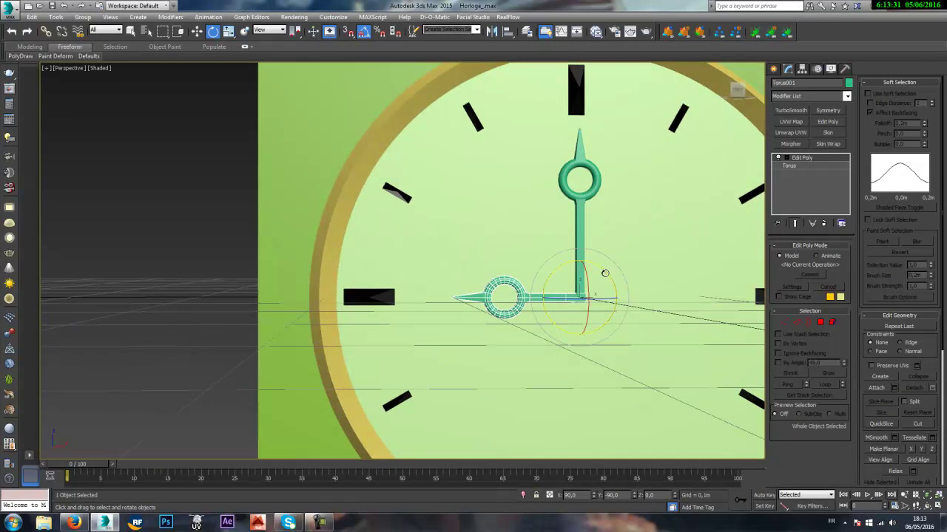
# - Rotate the shorter hand about its pivot by a further 30° so it points at the eight o'clock mark
pyautogui.moveTo(604, 273); pyautogui.dragTo(596, 266)
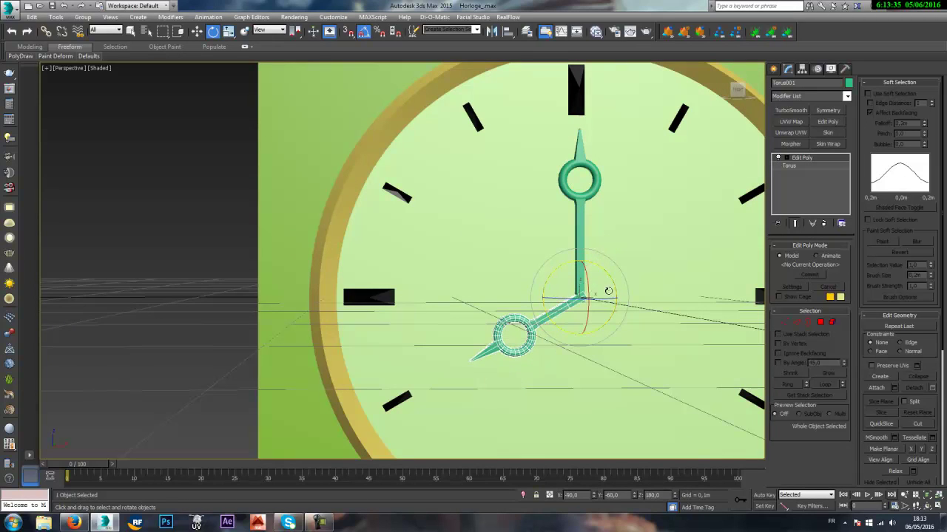
pyautogui.click(584, 244)
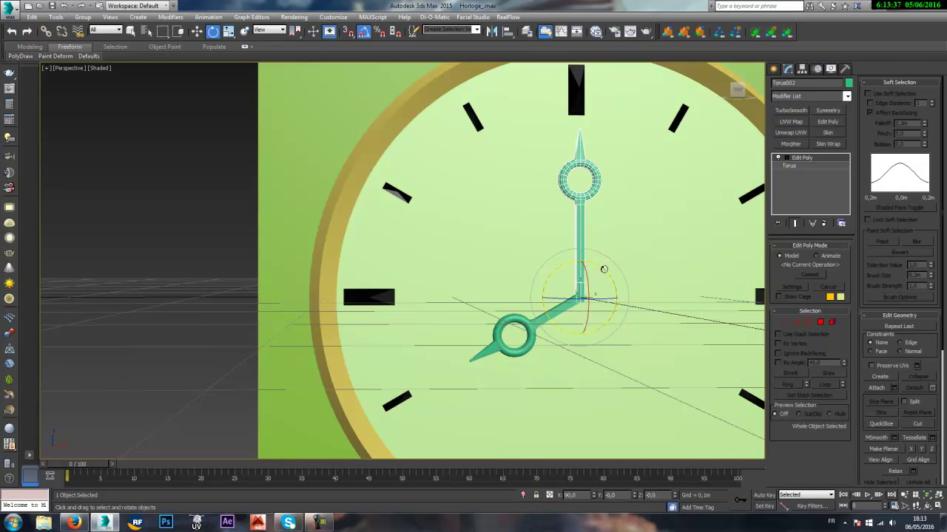
pyautogui.moveTo(604, 269)
pyautogui.mouseDown()
pyautogui.moveTo(564, 255)
pyautogui.moveTo(628, 249)
pyautogui.moveTo(757, 284)
pyautogui.moveTo(605, 258)
pyautogui.mouseUp()
pyautogui.scroll(2, 591, 245)
pyautogui.moveTo(591, 244); pyautogui.dragTo(581, 181, button='middle')
pyautogui.keyDown('alt'); pyautogui.moveTo(580, 182); pyautogui.dragTo(599, 266, button='middle'); pyautogui.keyUp('alt')
pyautogui.scroll(-2, 560, 268)
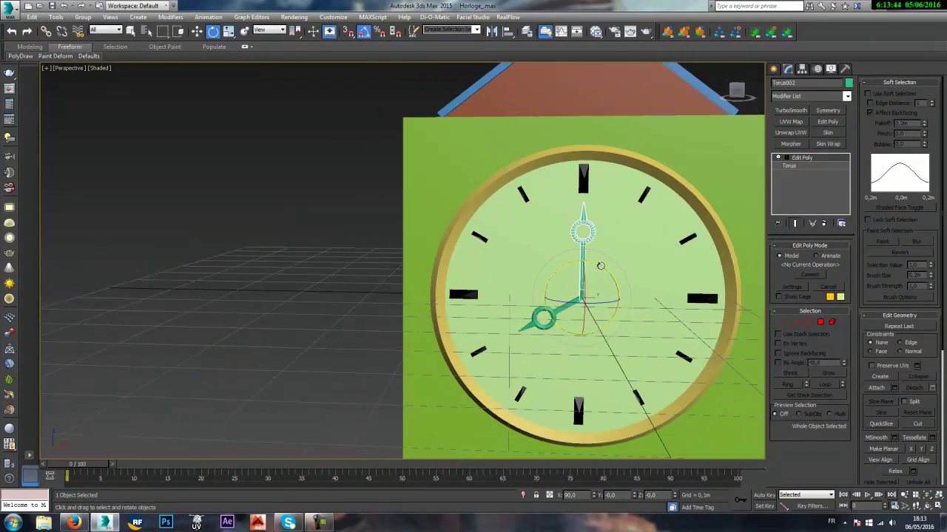
# - Create an AutoGrid cylinder about 0.004 m in radius and 0.023 m high on the dial, just beside the hands' pivot
pyautogui.click(773, 69)
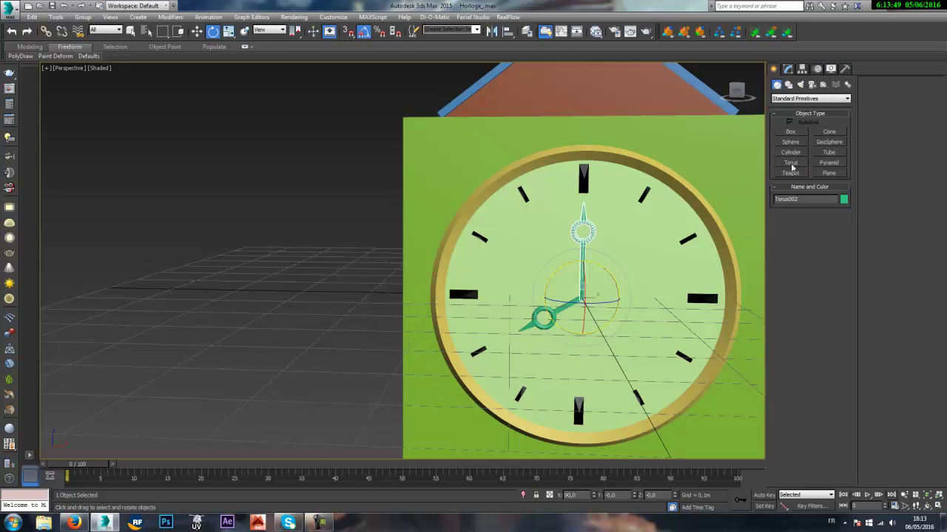
pyautogui.click(791, 152)
pyautogui.scroll(3, 624, 299)
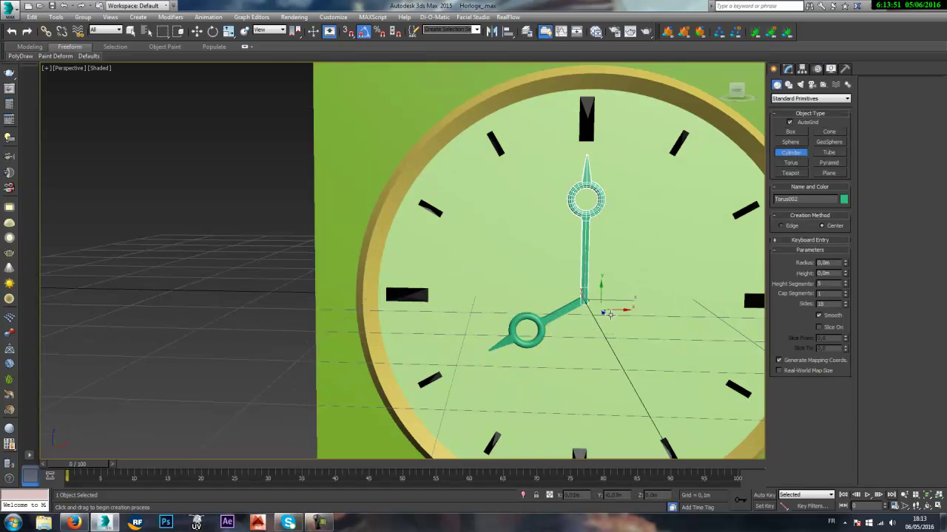
pyautogui.moveTo(624, 299); pyautogui.dragTo(628, 302)
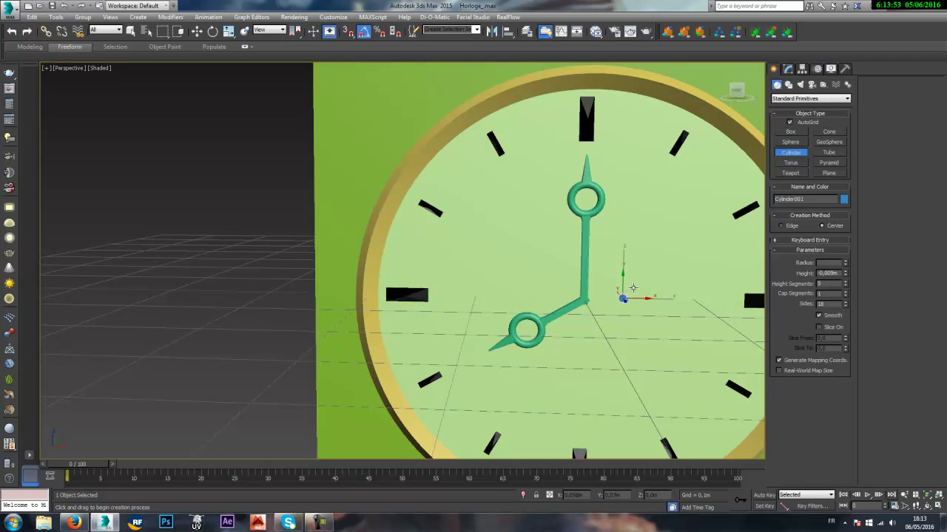
pyautogui.click(635, 281)
pyautogui.click(619, 326)
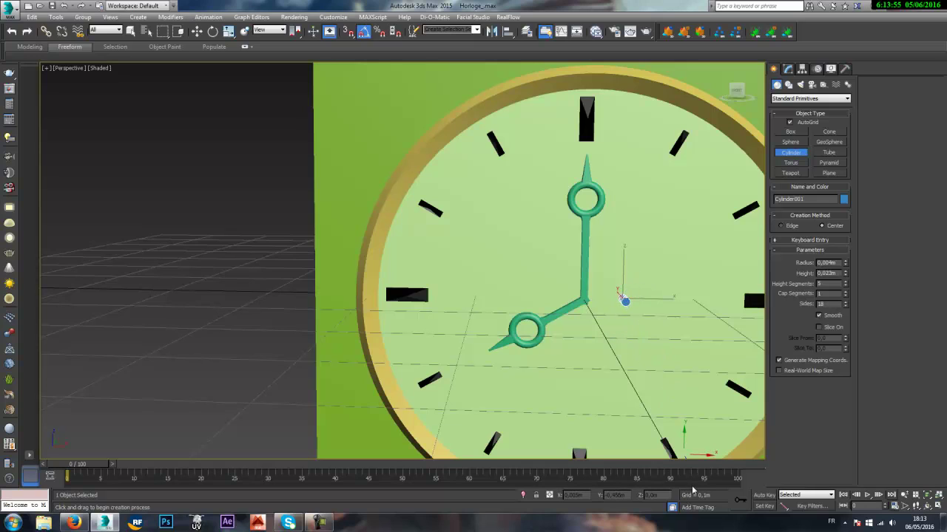
pyautogui.rightClick(617, 385)
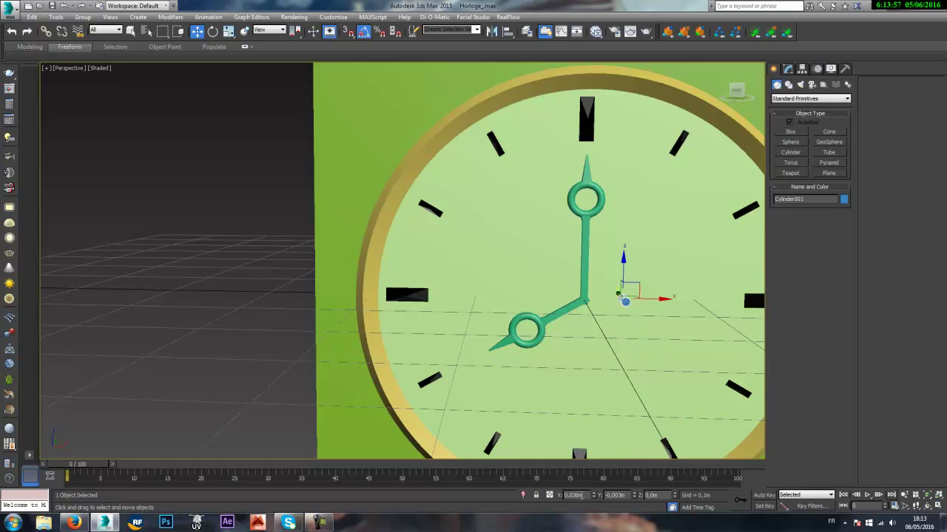
# - Centre the cylinder on the hands' pivot by setting its X position to 0
pyautogui.rightClick(594, 495)
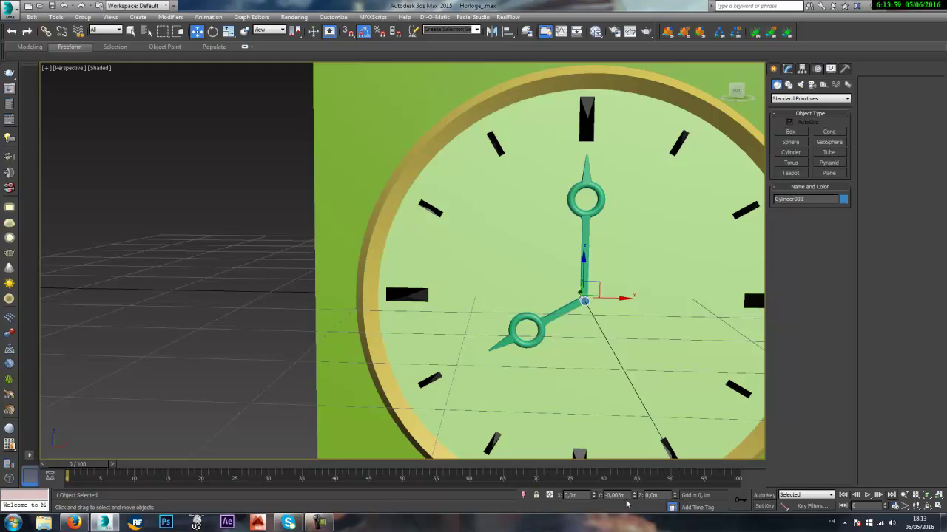
pyautogui.scroll(1, 599, 290)
pyautogui.scroll(-1, 599, 289)
pyautogui.press('f')
pyautogui.scroll(-1, 505, 296)
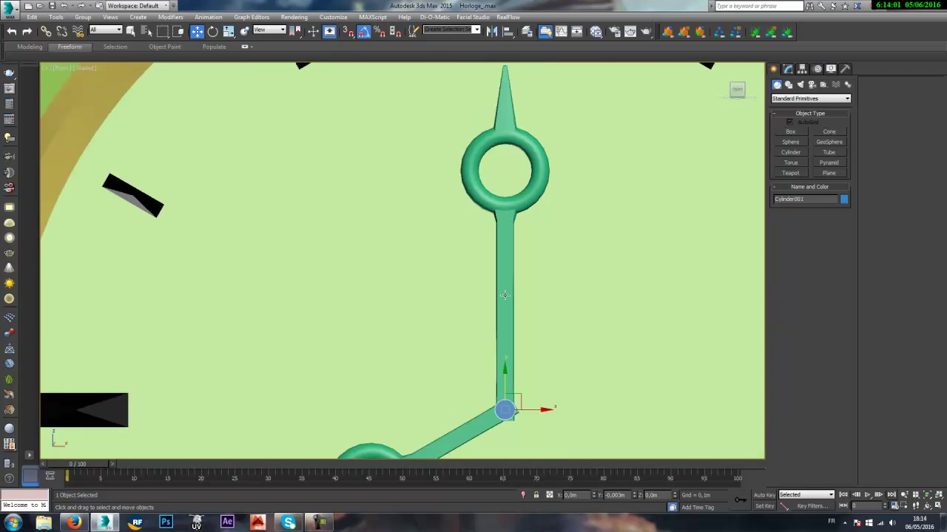
pyautogui.moveTo(505, 296); pyautogui.dragTo(600, 244, button='middle')
pyautogui.press('p')
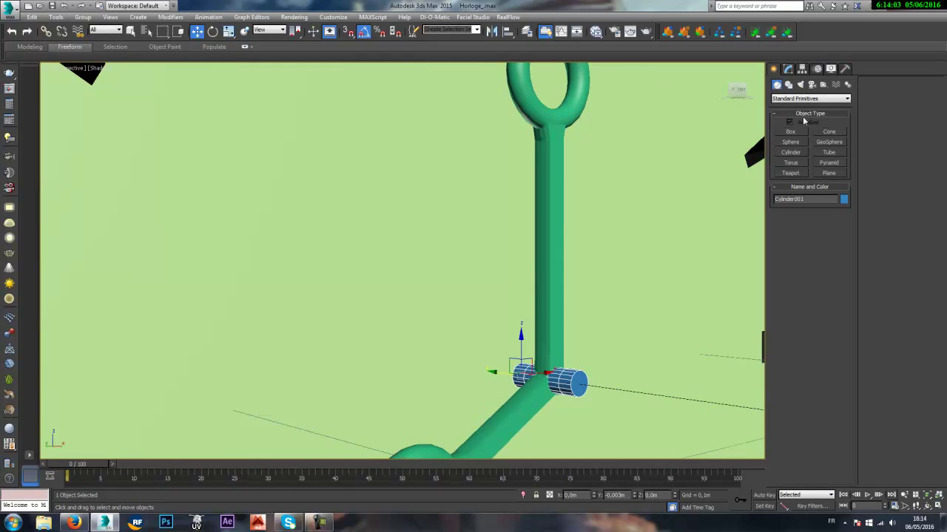
# - Set the cylinder's radius to 0.007 m, height to 0.02 m and cap segments to 2
pyautogui.click(788, 68)
pyautogui.moveTo(845, 258); pyautogui.dragTo(848, 243)
pyautogui.keyDown('alt'); pyautogui.moveTo(545, 369); pyautogui.dragTo(563, 368, button='middle'); pyautogui.keyUp('alt')
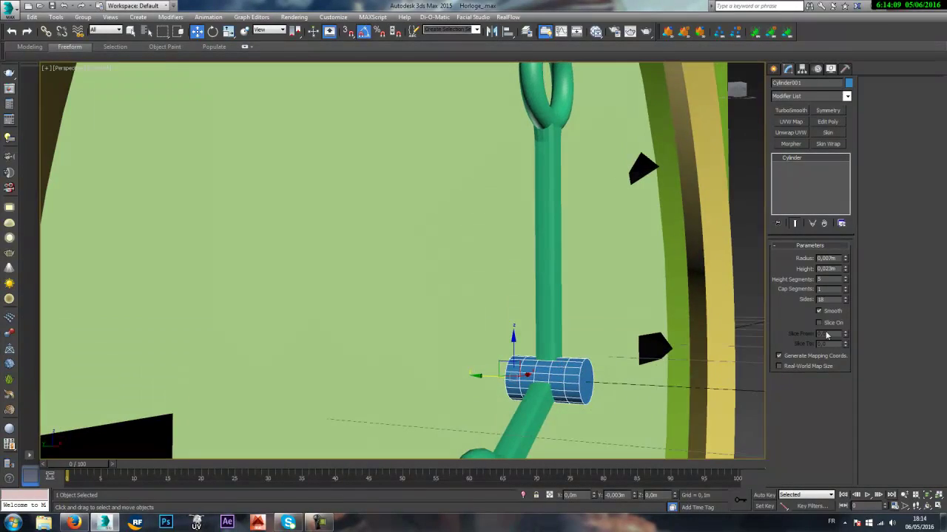
pyautogui.click(845, 288)
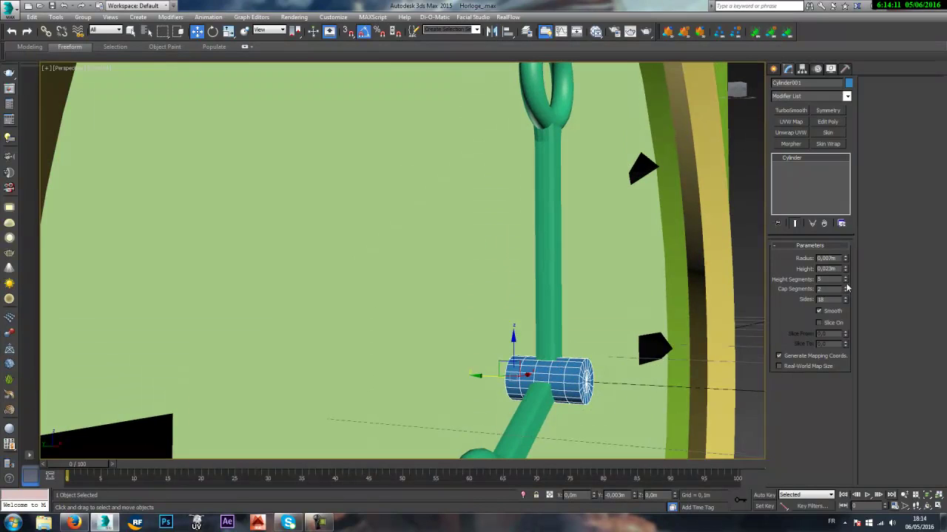
pyautogui.keyDown('alt'); pyautogui.moveTo(572, 359); pyautogui.dragTo(573, 366, button='middle'); pyautogui.keyUp('alt')
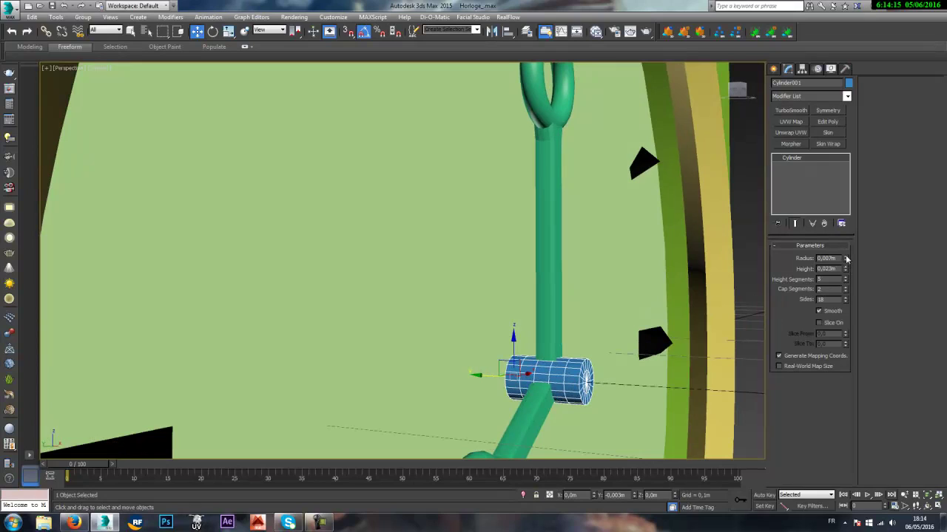
pyautogui.moveTo(847, 269); pyautogui.dragTo(846, 272)
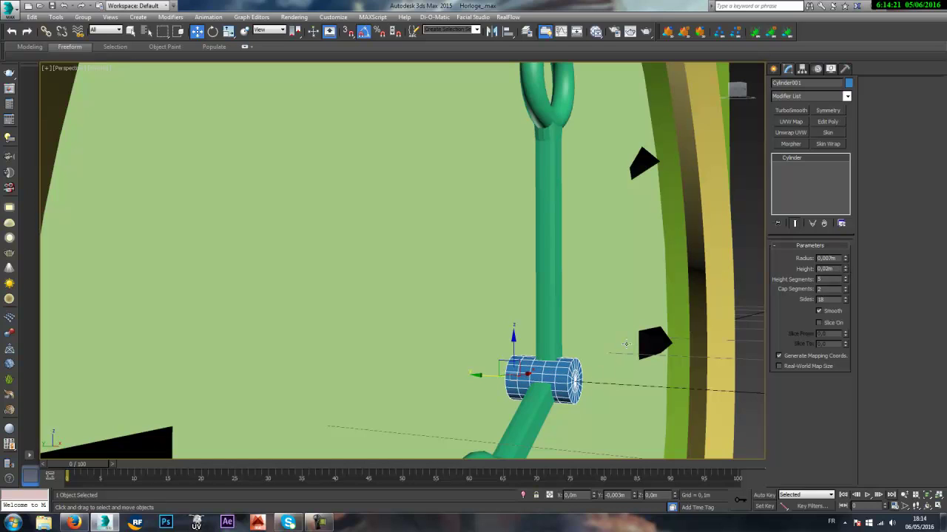
# - Add an Edit Poly modifier to the cylinder and select the ring of side polygons nearest its front end
pyautogui.click(812, 94)
pyautogui.press('e')
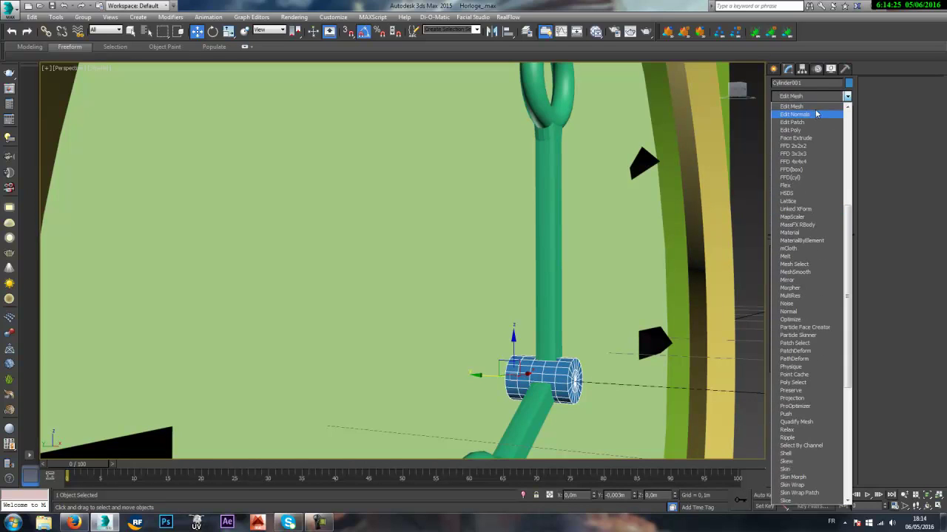
pyautogui.click(806, 130)
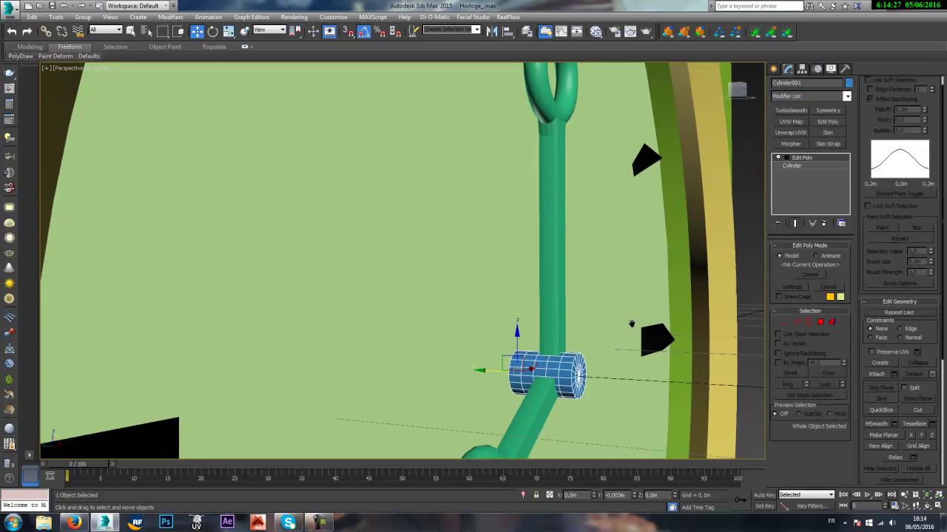
pyautogui.moveTo(631, 324); pyautogui.dragTo(747, 298, button='middle')
pyautogui.scroll(4, 747, 298)
pyautogui.click(803, 321)
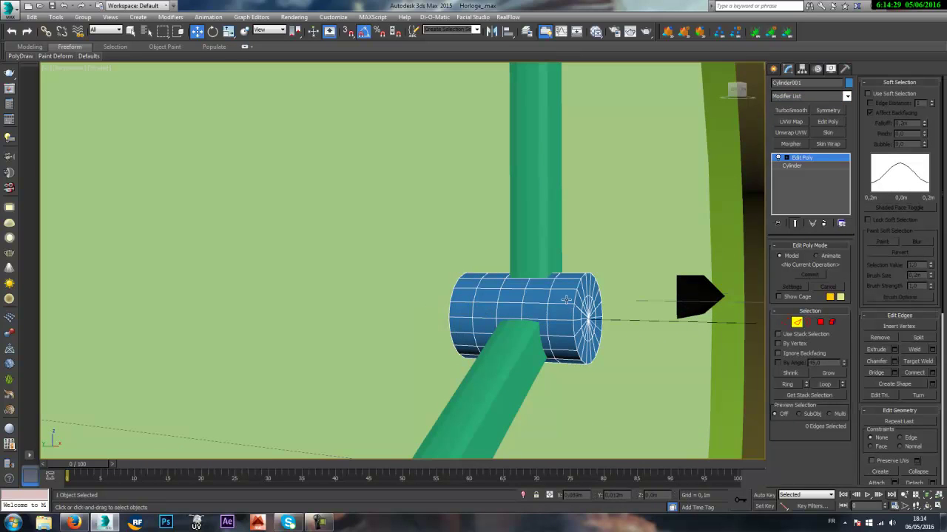
pyautogui.click(561, 304)
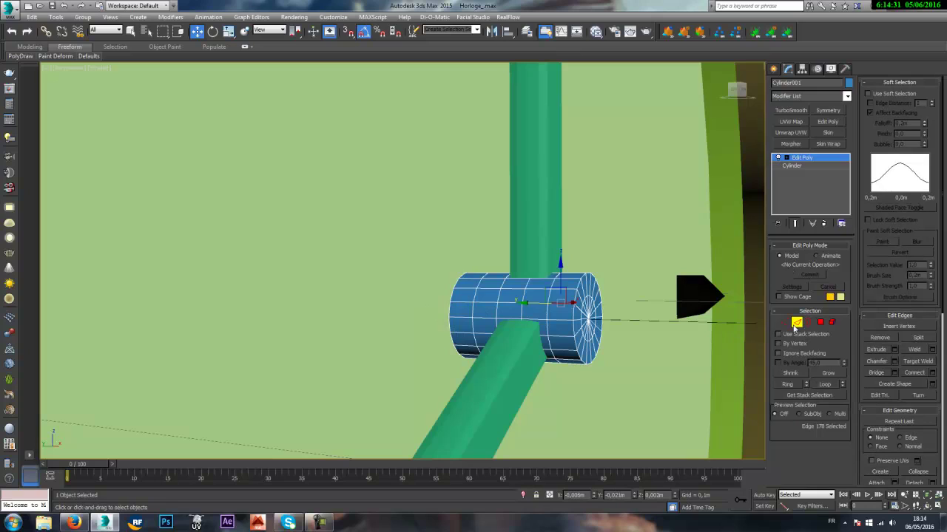
pyautogui.click(789, 384)
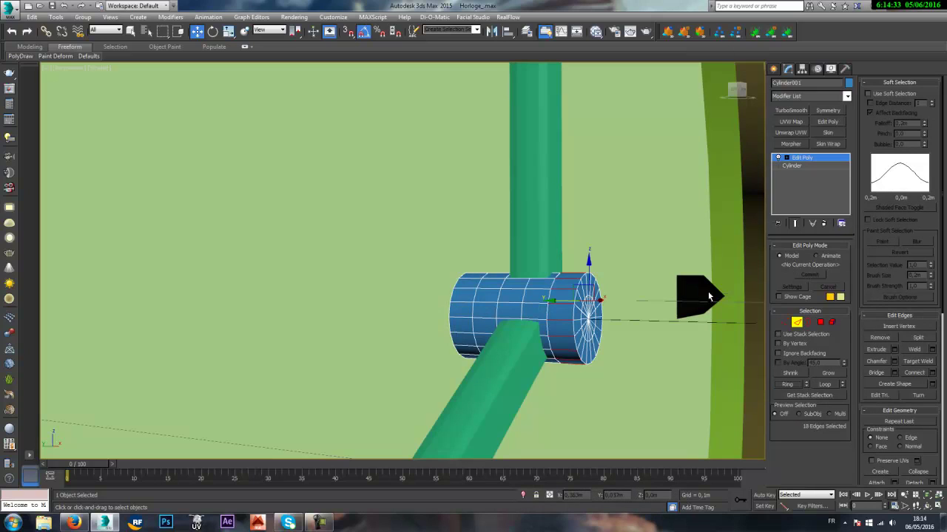
pyautogui.keyDown('ctrl'); pyautogui.click(821, 324); pyautogui.keyUp('ctrl')
pyautogui.keyDown('alt'); pyautogui.moveTo(596, 281); pyautogui.dragTo(565, 279, button='middle'); pyautogui.keyUp('alt')
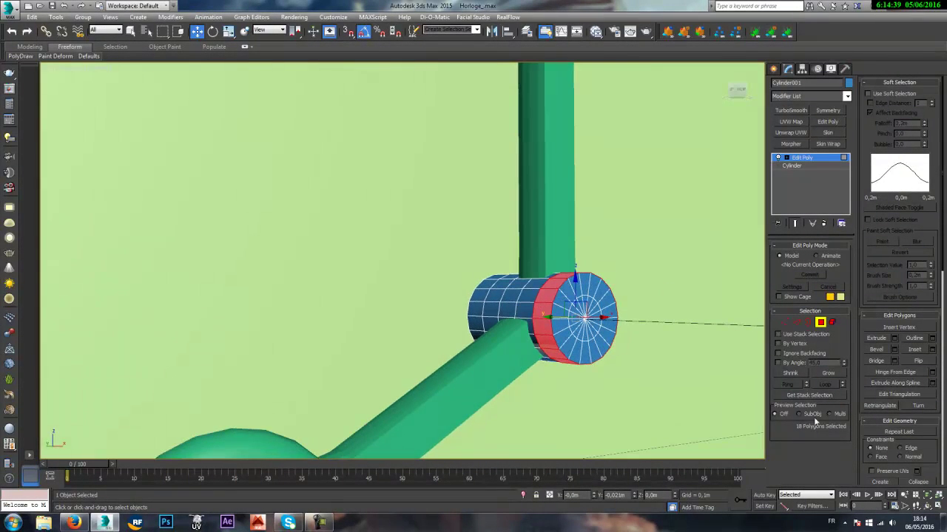
# - Extrude the selected ring of polygons by about 0.003 m along Local Normals to form a wider knob head
pyautogui.click(895, 339)
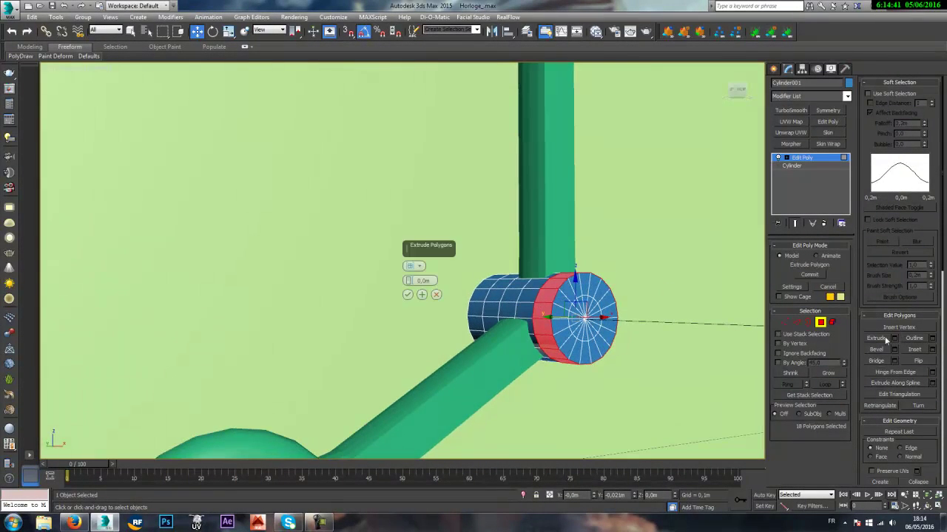
pyautogui.moveTo(408, 282); pyautogui.dragTo(408, 283)
pyautogui.click(416, 267)
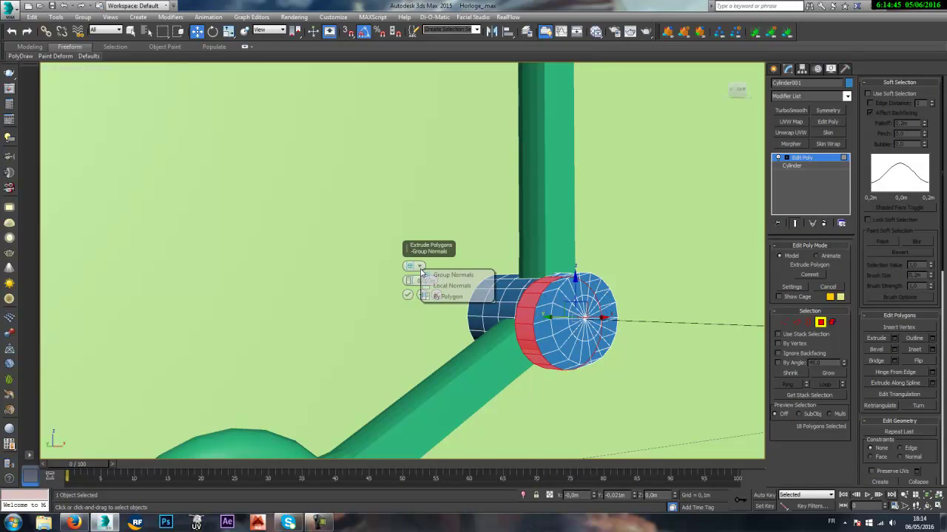
pyautogui.click(459, 287)
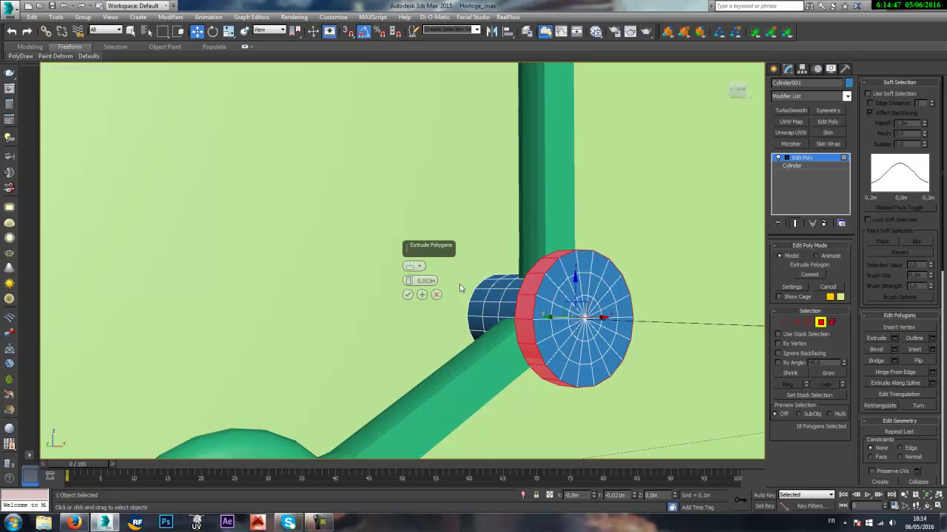
pyautogui.click(407, 295)
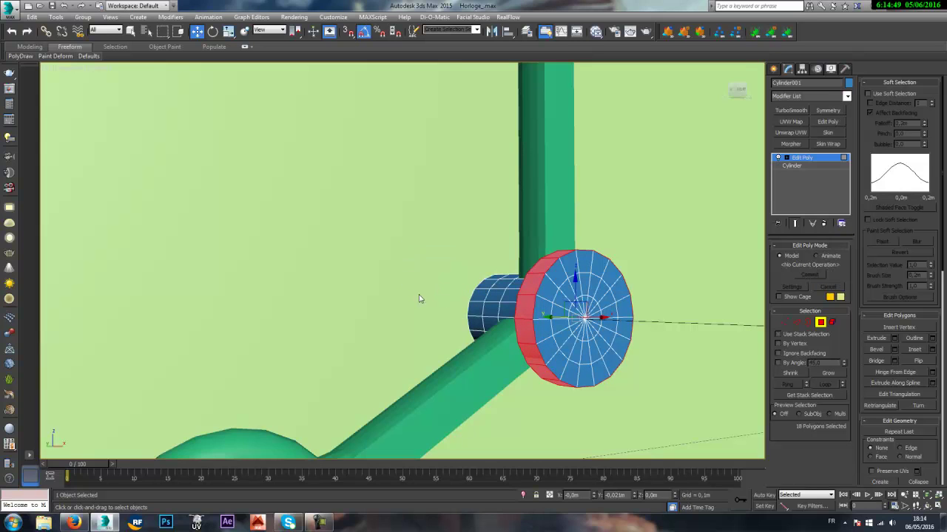
# - Narrow the extruded ring along Y and shift it back to about -0.019 m, tapering the knob towards its front face
pyautogui.keyDown('alt'); pyautogui.moveTo(419, 296); pyautogui.dragTo(518, 311, button='middle'); pyautogui.keyUp('alt')
pyautogui.press('r')
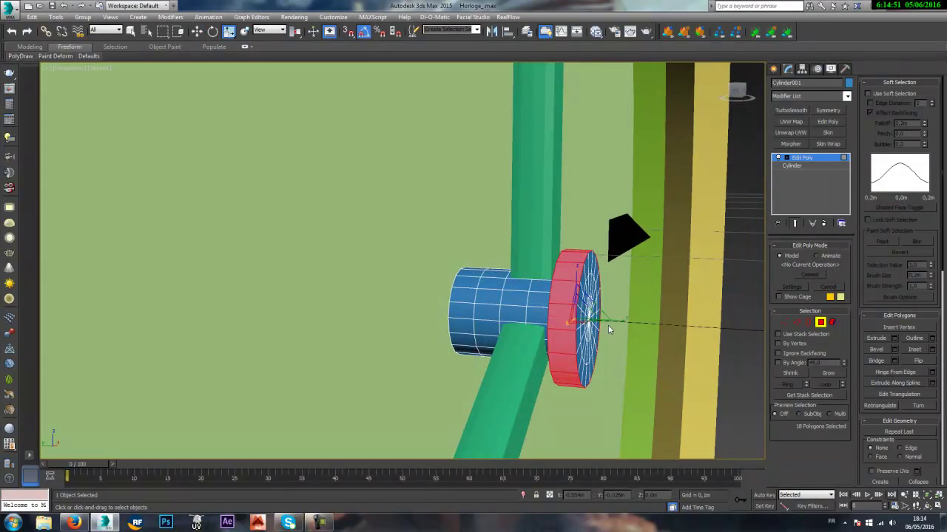
pyautogui.moveTo(609, 329); pyautogui.dragTo(528, 313)
pyautogui.press('w')
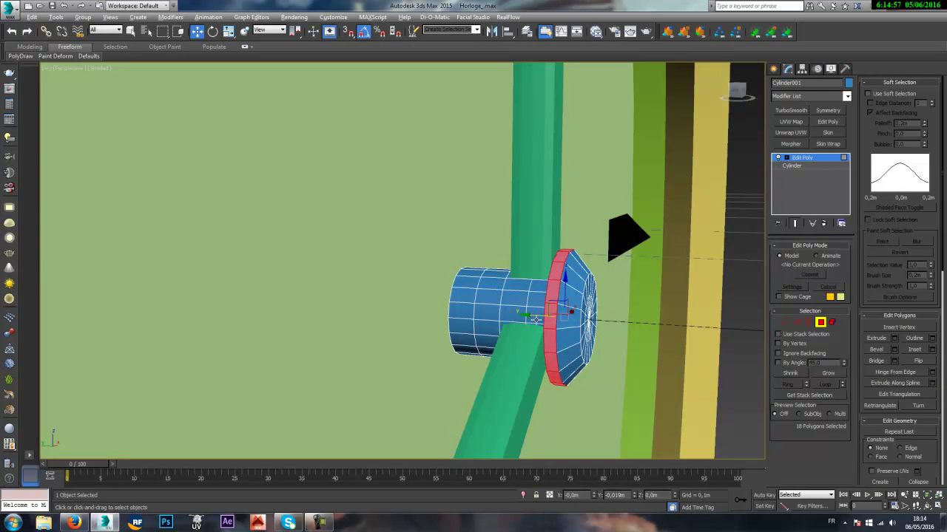
pyautogui.moveTo(528, 314)
pyautogui.keyDown('alt'); pyautogui.mouseDown(button='middle')
pyautogui.moveTo(494, 316)
pyautogui.moveTo(556, 315)
pyautogui.moveTo(542, 316)
pyautogui.mouseUp(button='middle'); pyautogui.keyUp('alt')
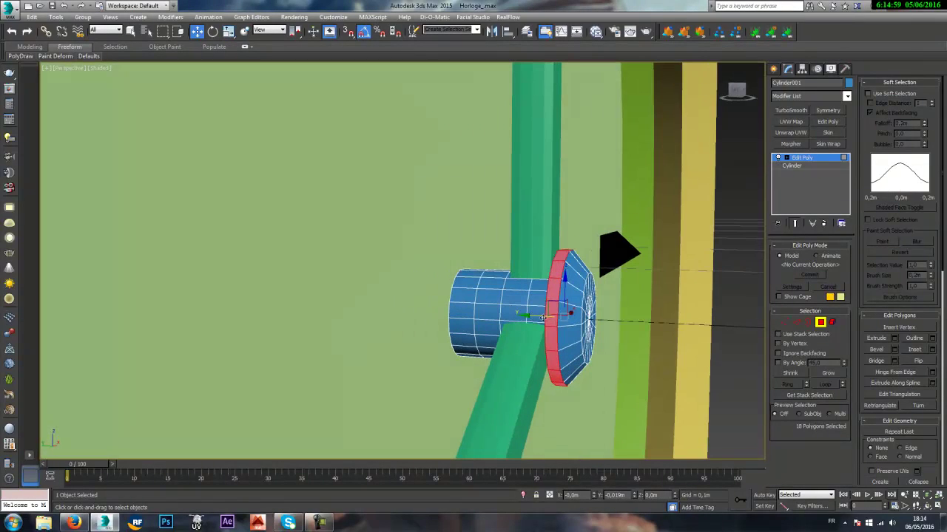
# - Select the inner circular edge loop on the knob's front cap
pyautogui.click(797, 323)
pyautogui.keyDown('alt'); pyautogui.moveTo(613, 308); pyautogui.dragTo(588, 294, button='middle'); pyautogui.keyUp('alt')
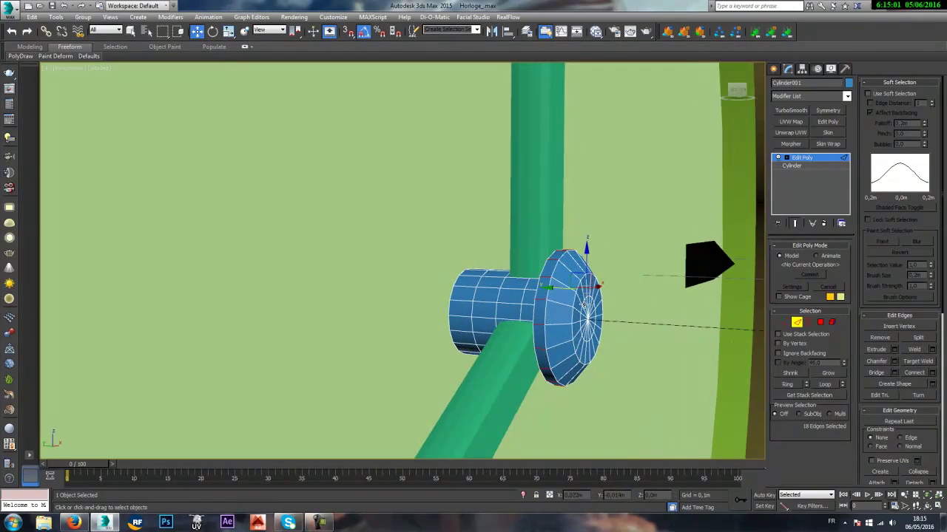
pyautogui.scroll(5, 584, 303)
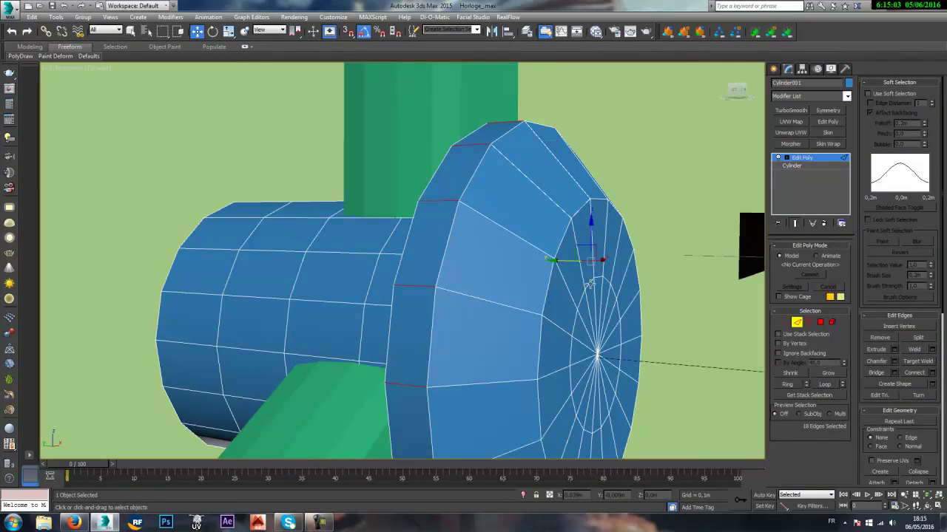
pyautogui.doubleClick(590, 284)
pyautogui.keyDown('ctrl'); pyautogui.click(822, 322); pyautogui.keyUp('ctrl')
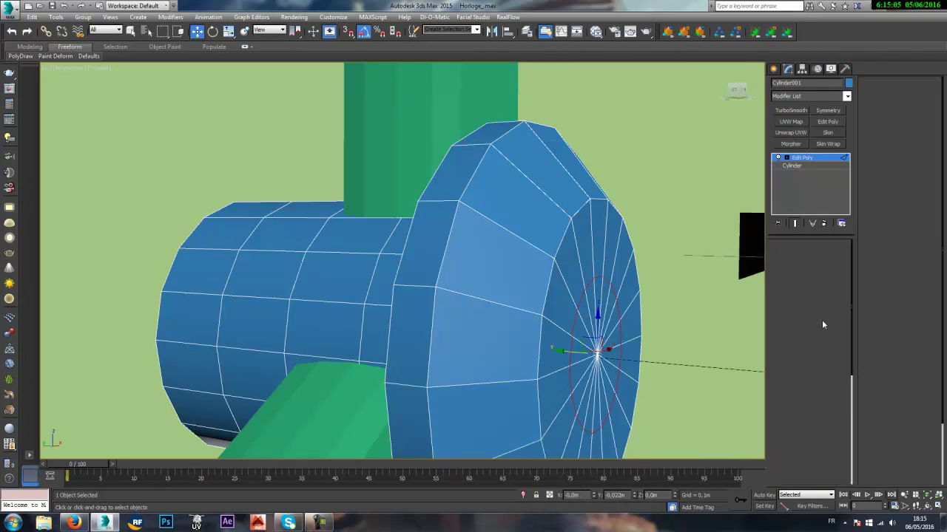
pyautogui.moveTo(572, 353); pyautogui.dragTo(583, 354)
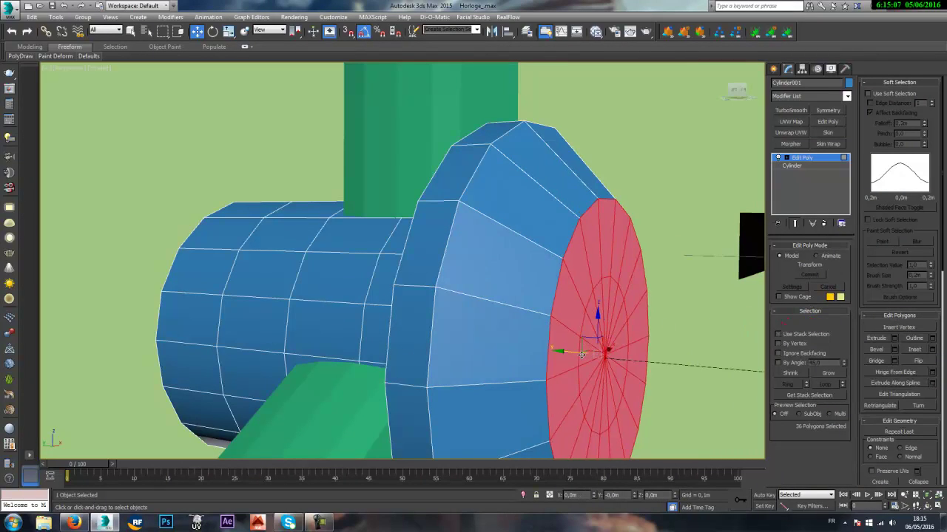
pyautogui.hotkey('ctrl', 'z')
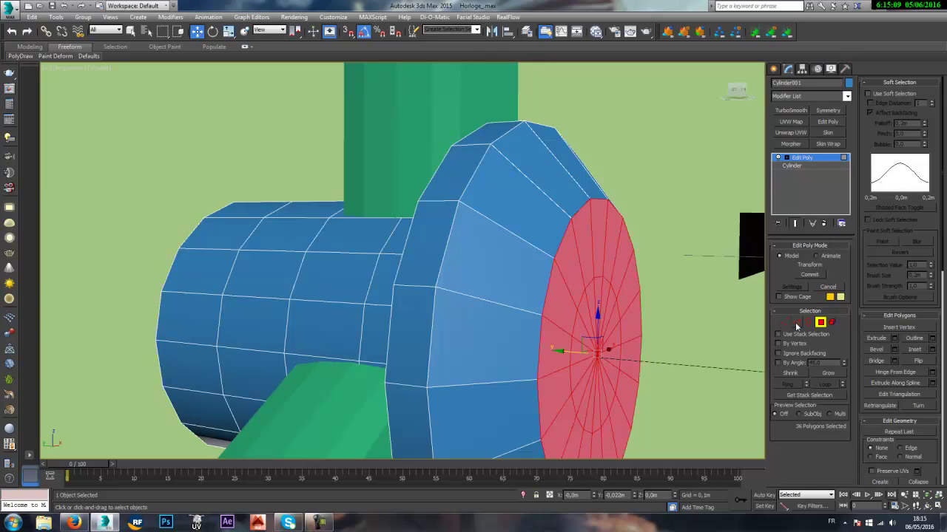
pyautogui.keyDown('ctrl'); pyautogui.keyDown('shift'); pyautogui.click(797, 323); pyautogui.keyUp('shift'); pyautogui.keyUp('ctrl')
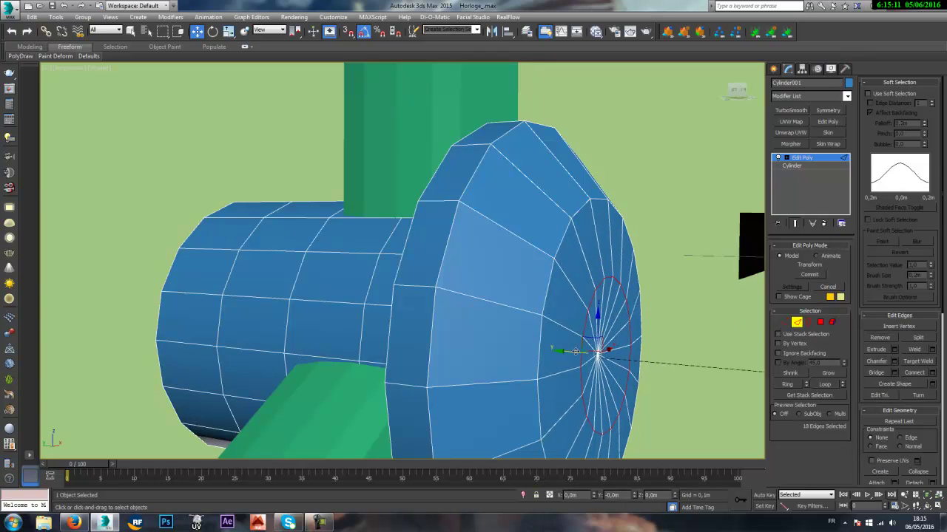
# - Move the front cap's inner edge loop slightly outward along Y to round the knob
pyautogui.moveTo(575, 352); pyautogui.dragTo(581, 353)
pyautogui.scroll(-4, 584, 351)
pyautogui.keyDown('alt'); pyautogui.moveTo(584, 349); pyautogui.dragTo(545, 334, button='middle'); pyautogui.keyUp('alt')
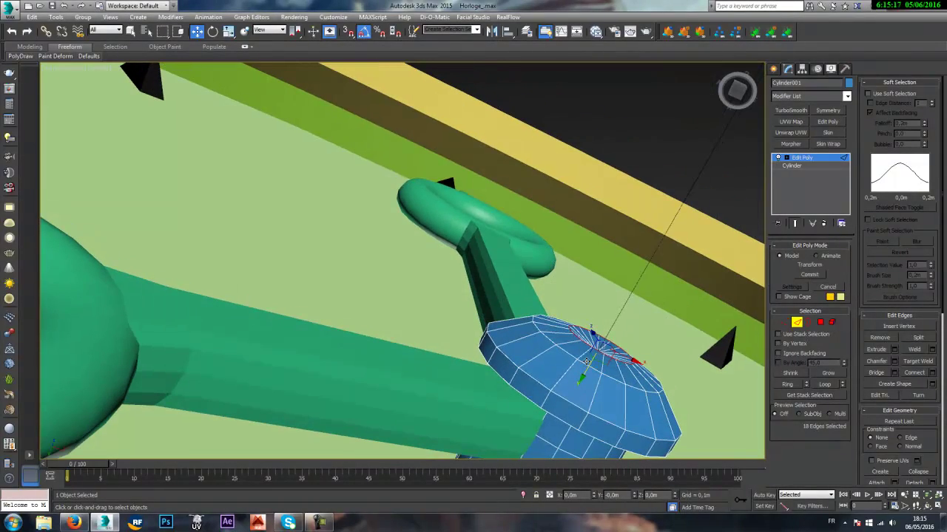
# - Leave edge editing on the knob and examine it from the front against the whole clock
pyautogui.keyDown('alt'); pyautogui.moveTo(591, 366); pyautogui.dragTo(578, 386, button='middle'); pyautogui.keyUp('alt')
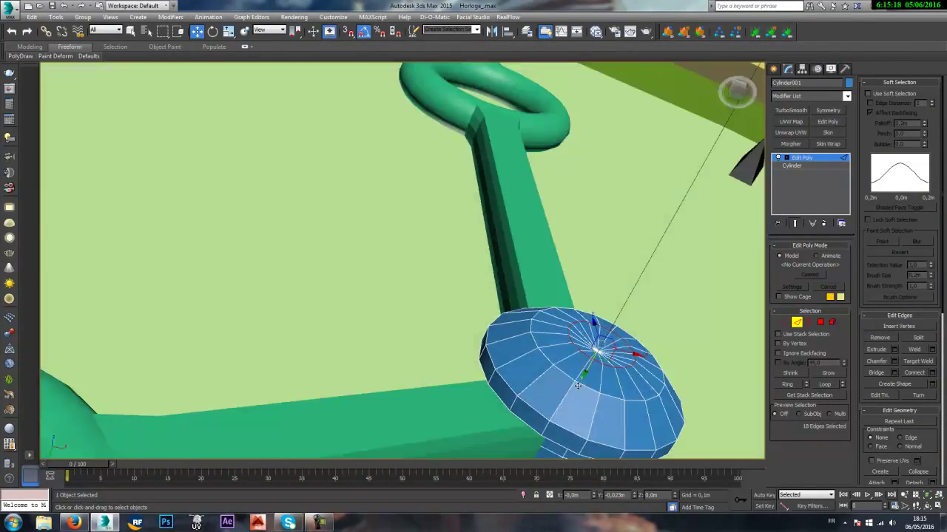
pyautogui.click(802, 158)
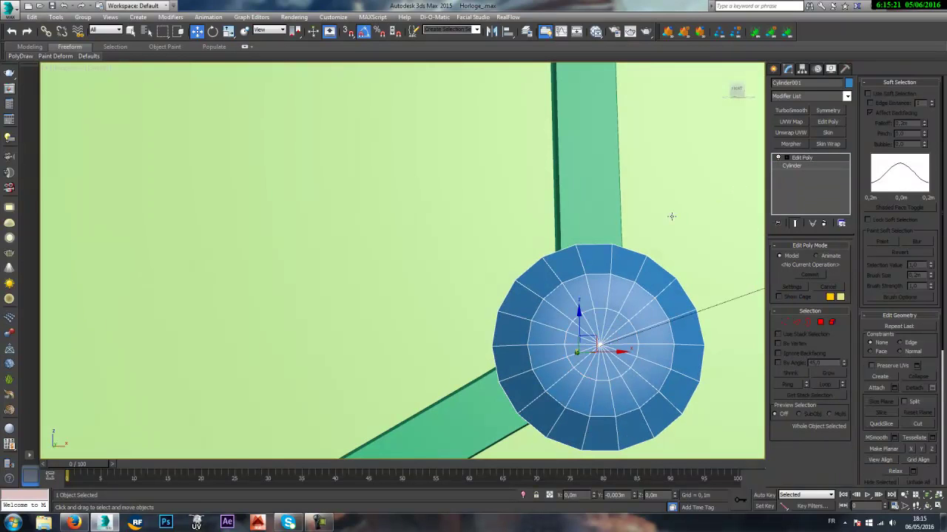
pyautogui.scroll(-5, 671, 217)
pyautogui.keyDown('alt'); pyautogui.moveTo(672, 217); pyautogui.dragTo(530, 282, button='middle'); pyautogui.keyUp('alt')
pyautogui.scroll(-6, 679, 240)
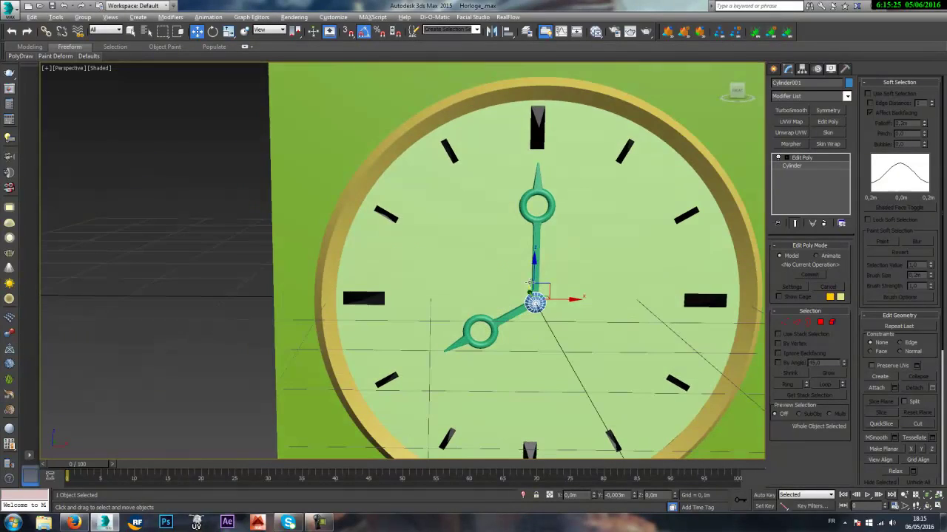
pyautogui.scroll(-5, 529, 283)
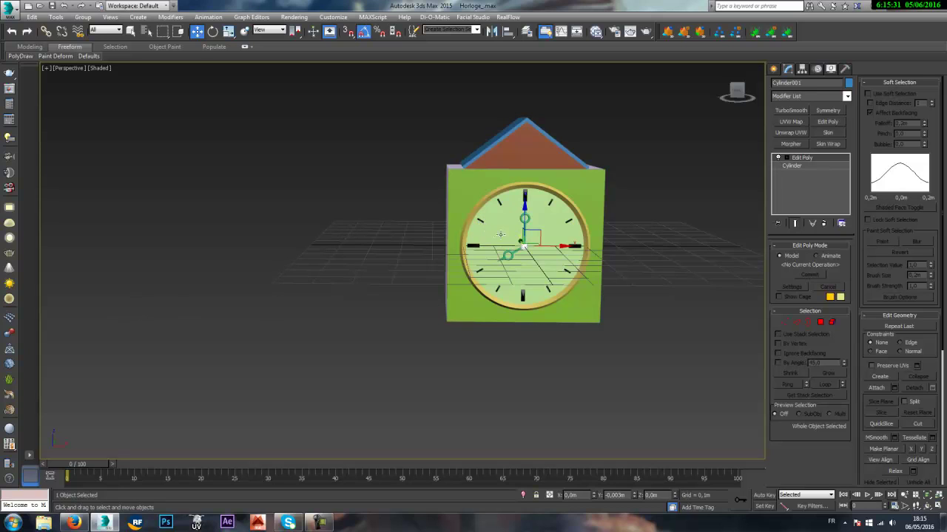
pyautogui.scroll(2, 520, 236)
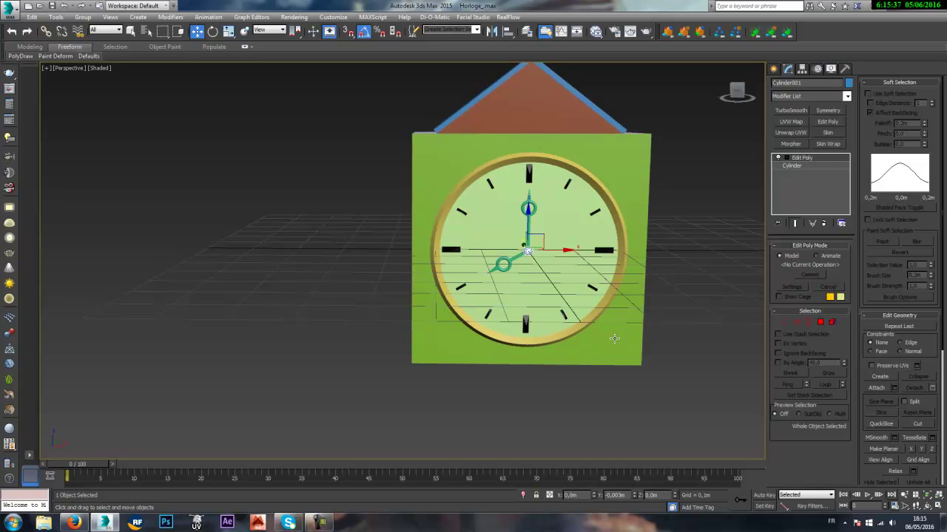
# - Create a thin upright box below the clock front, about 0.005 m long, 0.012 m wide and 0.142 m high
pyautogui.click(774, 69)
pyautogui.click(791, 132)
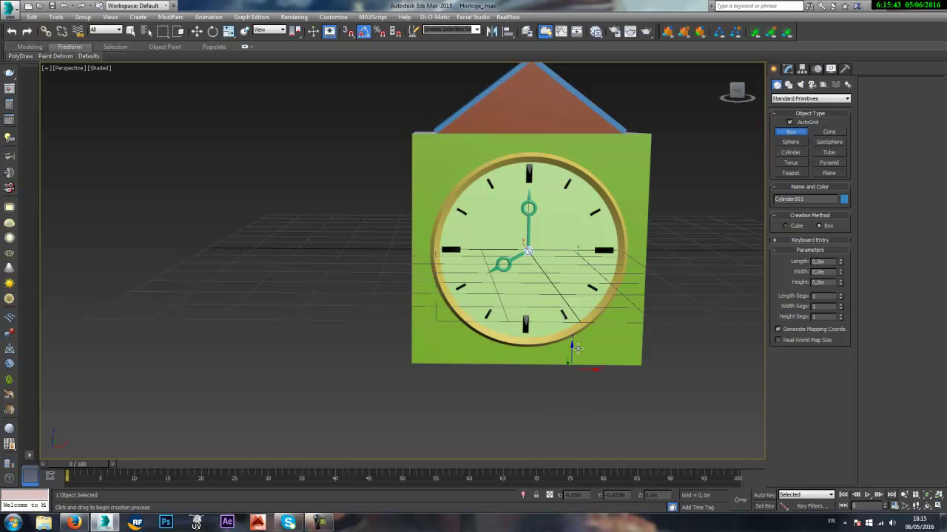
pyautogui.moveTo(578, 349); pyautogui.dragTo(584, 302, button='middle')
pyautogui.moveTo(539, 355)
pyautogui.mouseDown()
pyautogui.moveTo(560, 355)
pyautogui.moveTo(523, 357)
pyautogui.mouseUp()
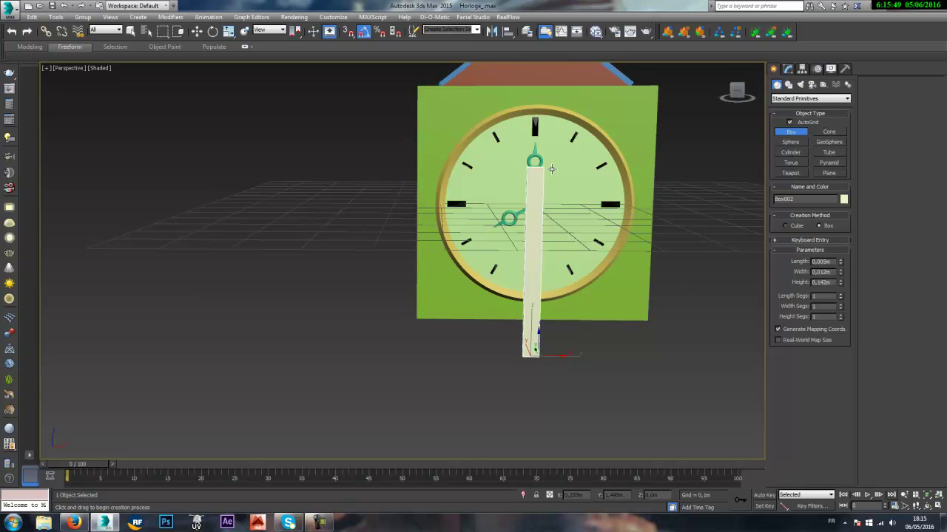
pyautogui.click(552, 170)
# - Align the box to the dial circle in X, Y and Z position, pivot point to pivot point
pyautogui.keyDown('alt'); pyautogui.moveTo(533, 272); pyautogui.dragTo(570, 276, button='middle'); pyautogui.keyUp('alt')
pyautogui.scroll(-1, 570, 276)
pyautogui.press('w')
pyautogui.hotkey('alt', 'a')
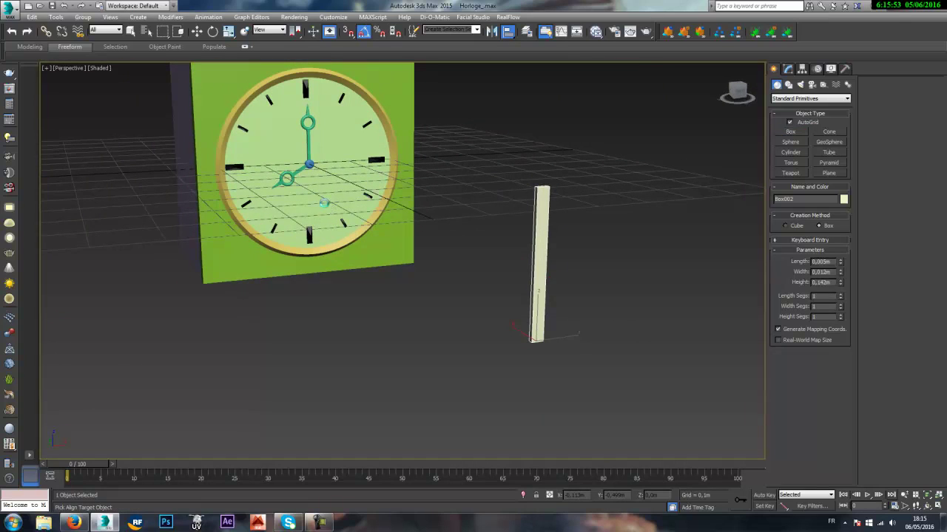
pyautogui.click(328, 210)
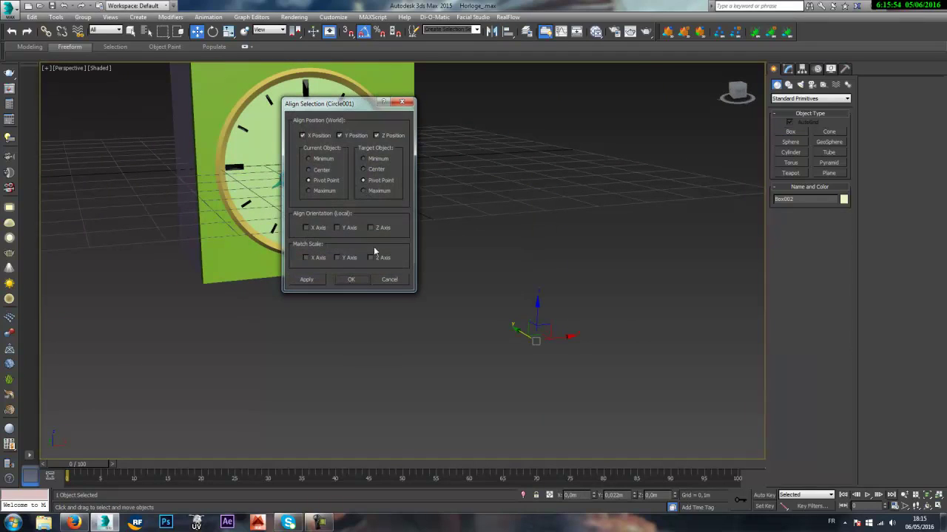
pyautogui.click(349, 279)
# - Rotate the box 180 degrees in the front view so it hangs down from the dial's centre
pyautogui.moveTo(350, 279); pyautogui.dragTo(384, 277, button='middle')
pyautogui.press('f')
pyautogui.press('F3')
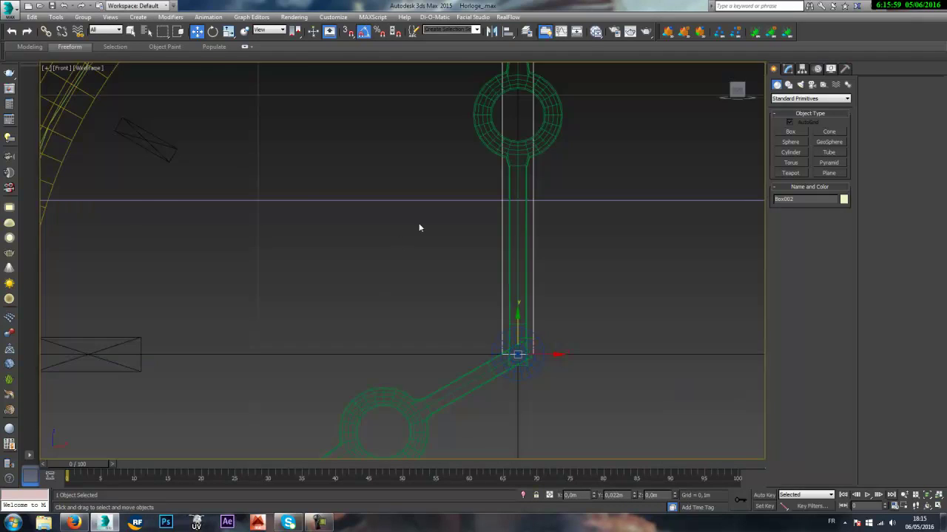
pyautogui.scroll(-8, 418, 226)
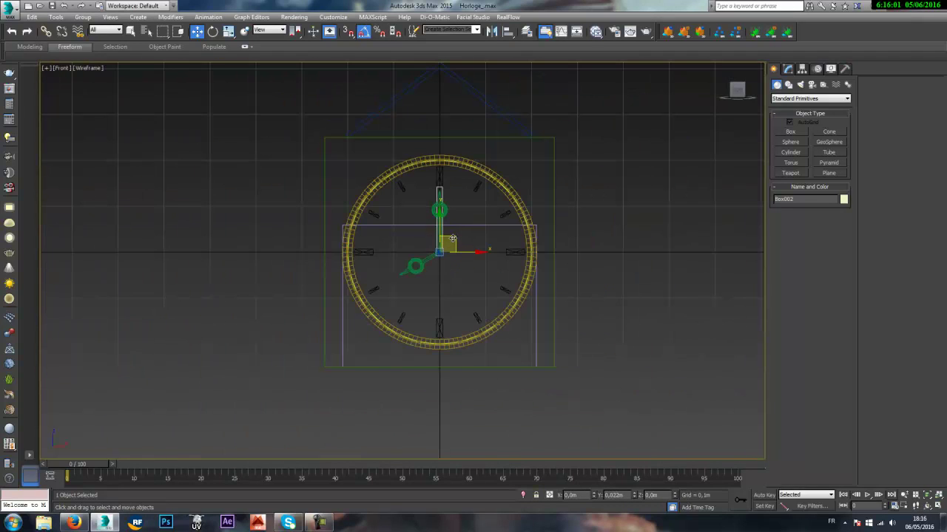
pyautogui.press('e')
pyautogui.moveTo(459, 222); pyautogui.dragTo(509, 304)
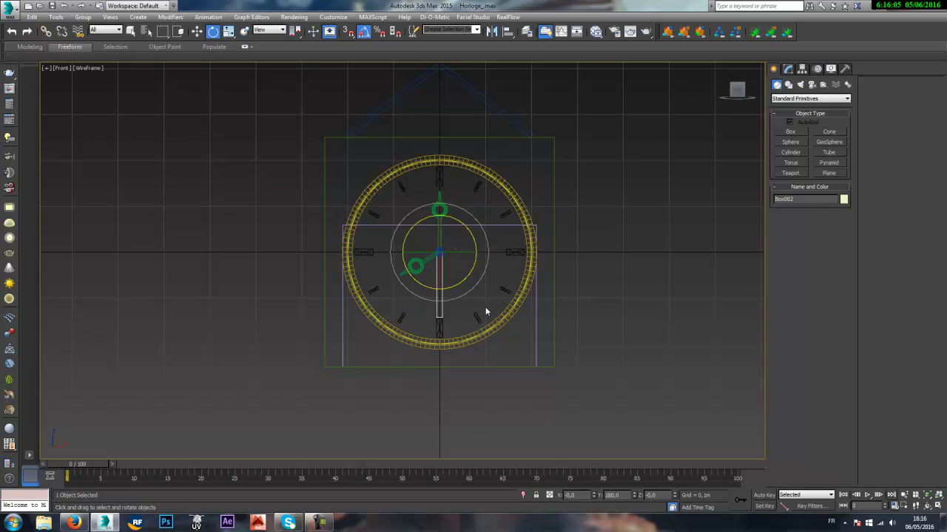
pyautogui.scroll(4, 418, 222)
pyautogui.press('w')
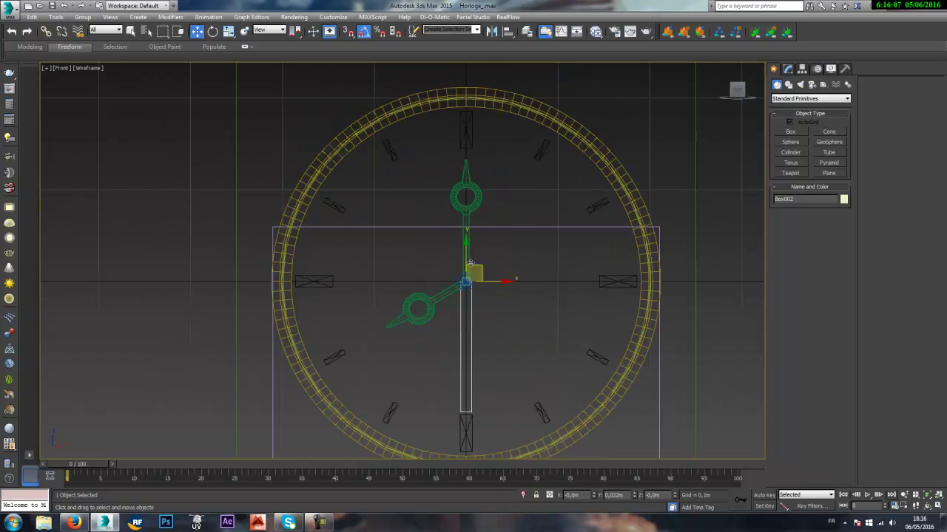
pyautogui.moveTo(465, 247); pyautogui.dragTo(465, 260)
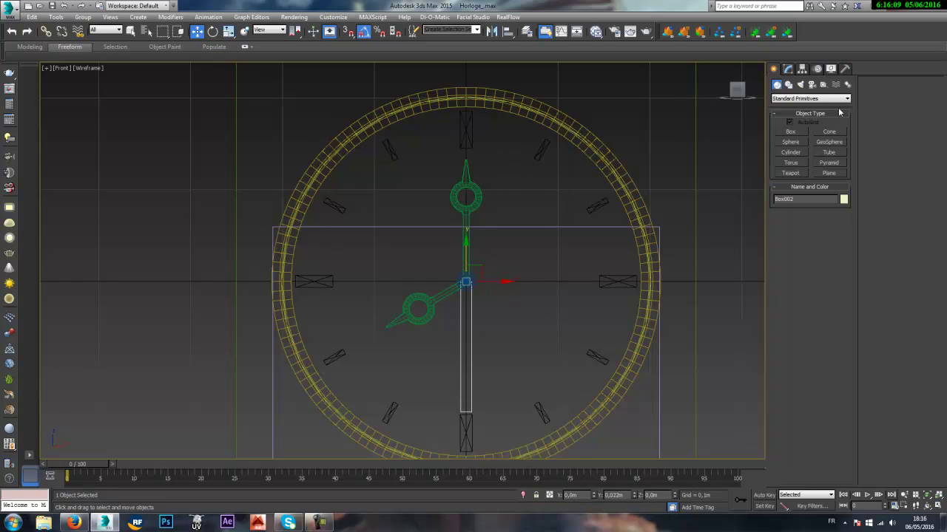
# - Move the box back along Y to about 0.147 m, inside the clock case
pyautogui.click(788, 68)
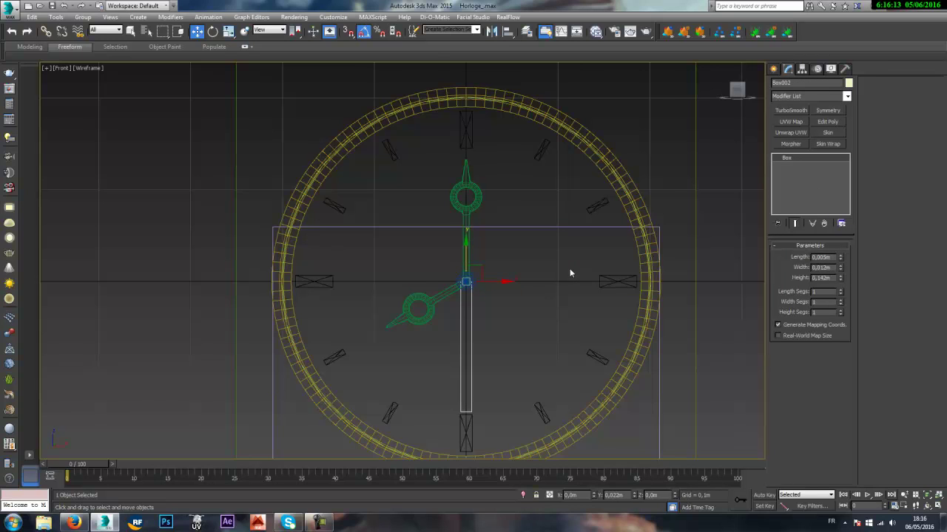
pyautogui.press('p')
pyautogui.scroll(-3, 575, 203)
pyautogui.keyDown('alt'); pyautogui.moveTo(575, 202); pyautogui.dragTo(602, 213, button='middle'); pyautogui.keyUp('alt')
pyautogui.press('F3')
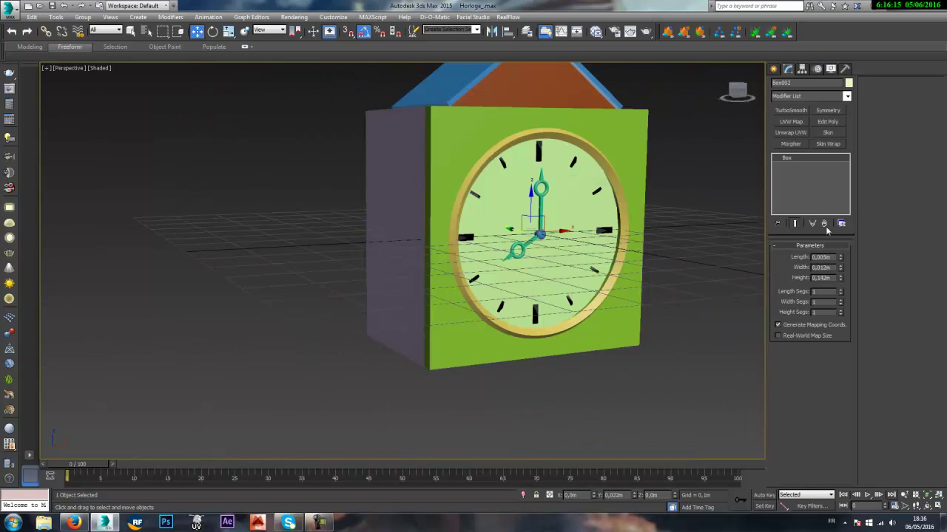
pyautogui.keyDown('alt'); pyautogui.moveTo(587, 314); pyautogui.dragTo(463, 245, button='middle'); pyautogui.keyUp('alt')
pyautogui.moveTo(493, 268); pyautogui.dragTo(437, 280)
pyautogui.keyDown('alt'); pyautogui.moveTo(471, 305); pyautogui.dragTo(464, 318, button='middle'); pyautogui.keyUp('alt')
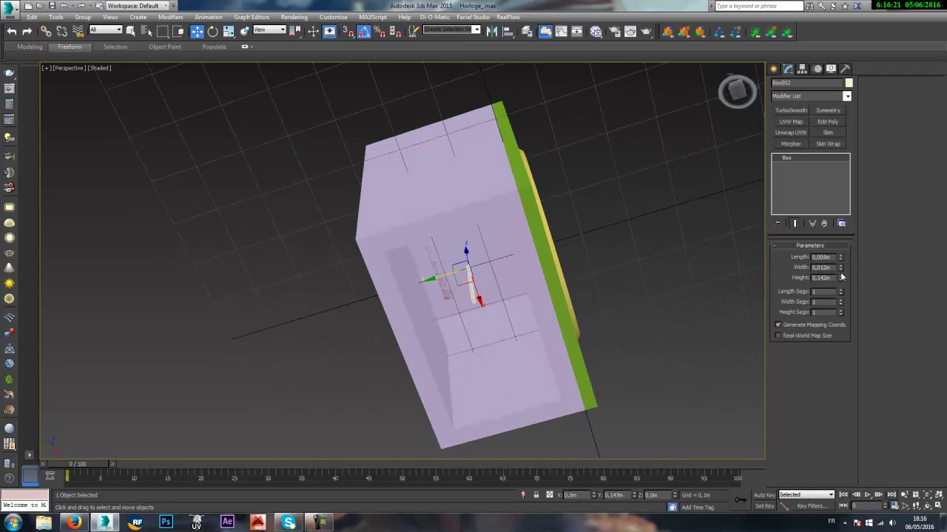
# - Stretch the box to about 0.758 m high and thin it to 0.004 m long and 0.01 m wide as a pendulum rod
pyautogui.moveTo(841, 277); pyautogui.dragTo(820, 65)
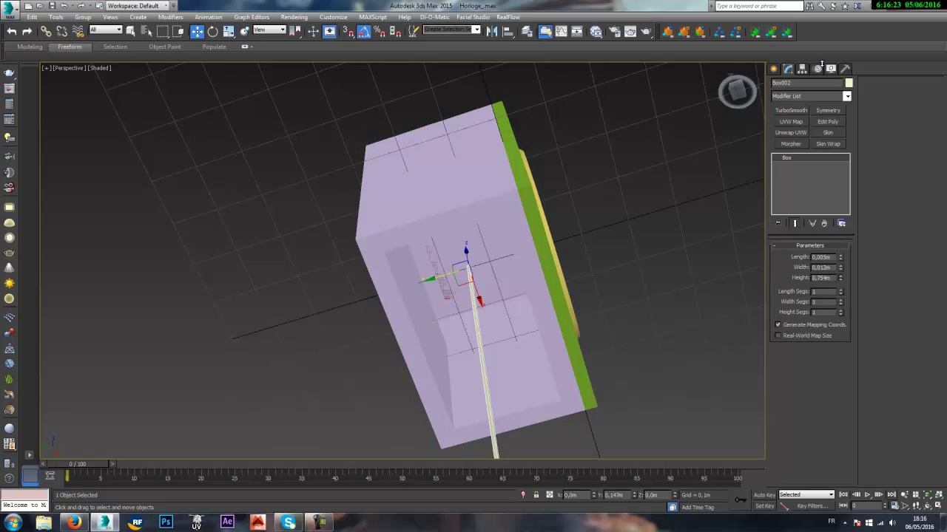
pyautogui.keyDown('alt'); pyautogui.moveTo(486, 290); pyautogui.dragTo(436, 312, button='middle'); pyautogui.keyUp('alt')
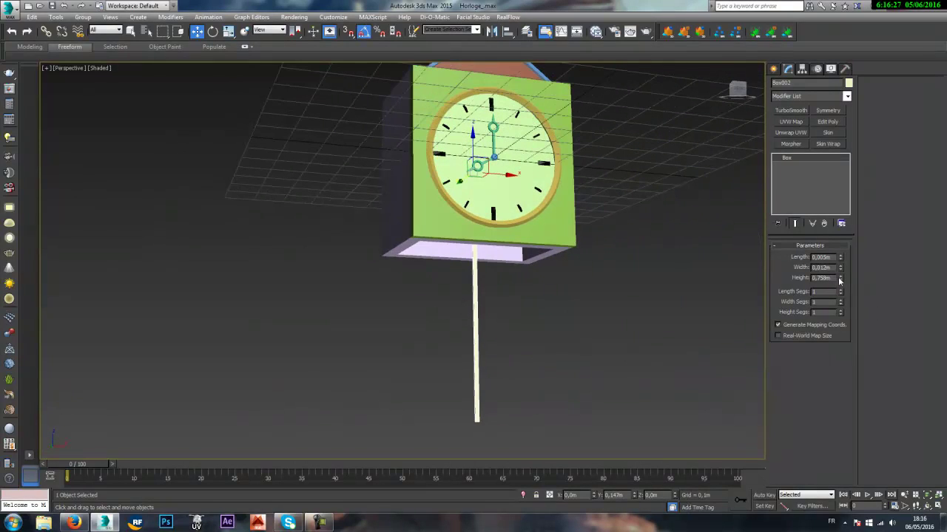
pyautogui.moveTo(840, 257); pyautogui.dragTo(840, 257)
pyautogui.keyDown('alt'); pyautogui.moveTo(537, 302); pyautogui.dragTo(778, 224, button='middle'); pyautogui.keyUp('alt')
pyautogui.moveTo(840, 271); pyautogui.dragTo(841, 274)
pyautogui.keyDown('alt'); pyautogui.moveTo(644, 288); pyautogui.dragTo(566, 303, button='middle'); pyautogui.keyUp('alt')
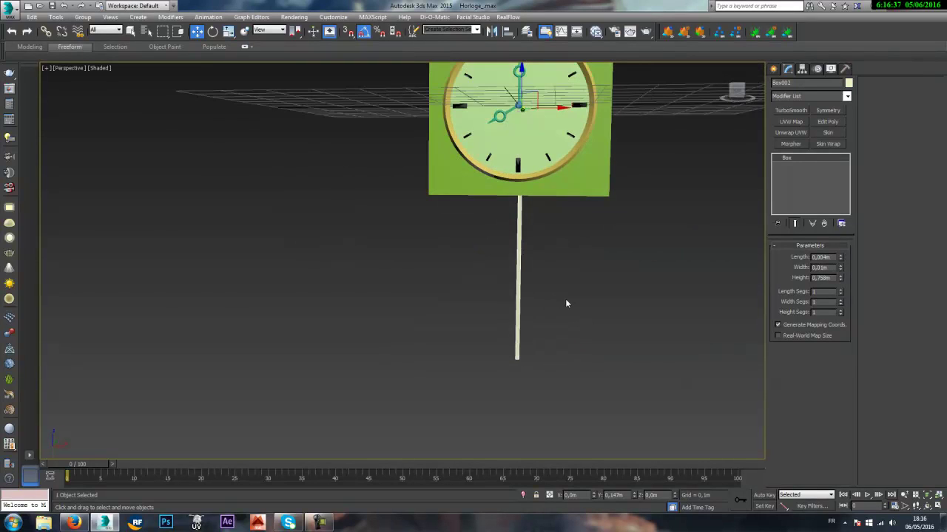
# - Shorten the pendulum rod to a height of about 0.553 m, judging its proportions in the front view
pyautogui.scroll(-2, 558, 300)
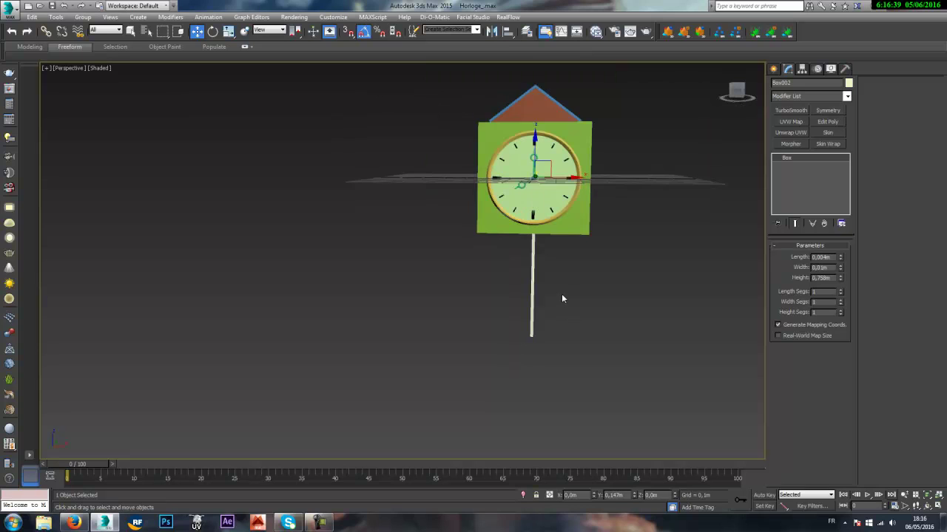
pyautogui.press('f')
pyautogui.scroll(-3, 572, 244)
pyautogui.scroll(1, 590, 221)
pyautogui.scroll(-3, 575, 335)
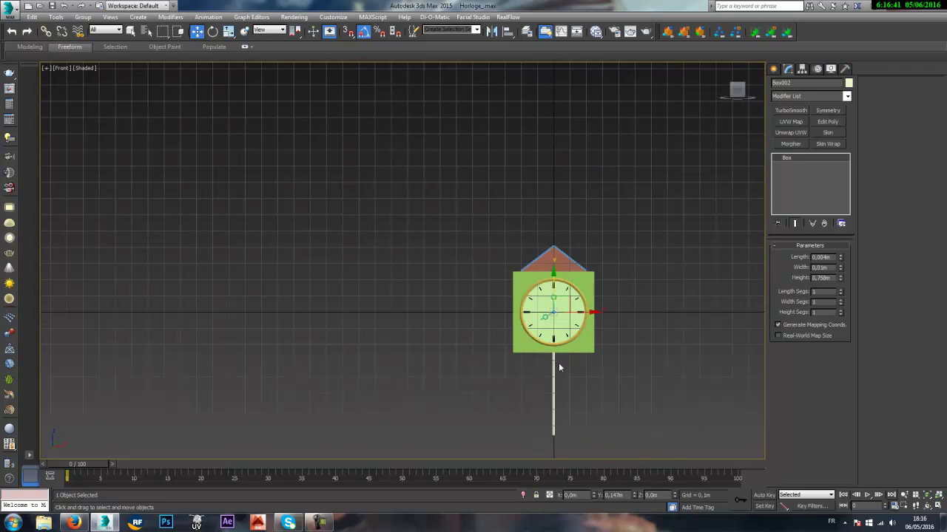
pyautogui.moveTo(558, 367); pyautogui.dragTo(569, 308, button='middle')
pyautogui.moveTo(840, 276); pyautogui.dragTo(843, 285)
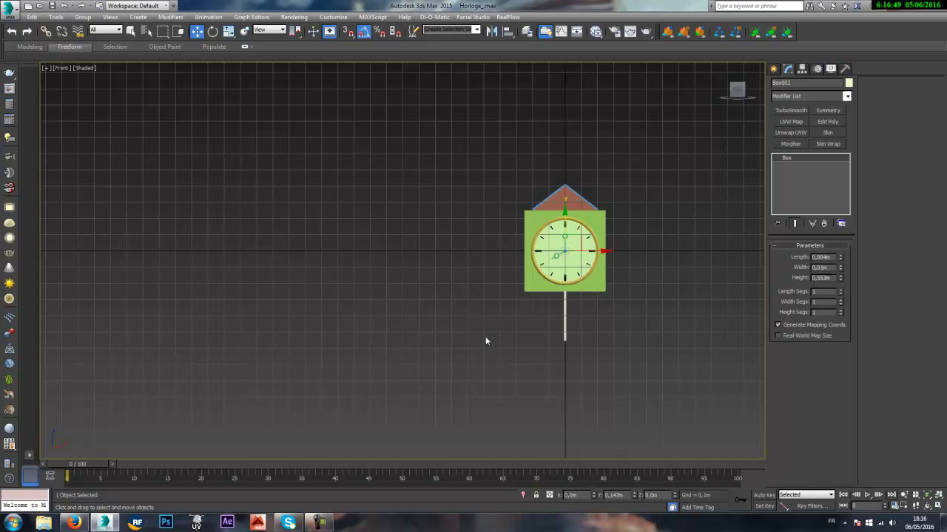
# - Create a cylinder beside the rod's lower end, about 0.046 m in radius and 0.028 m high
pyautogui.scroll(2, 486, 341)
pyautogui.click(774, 70)
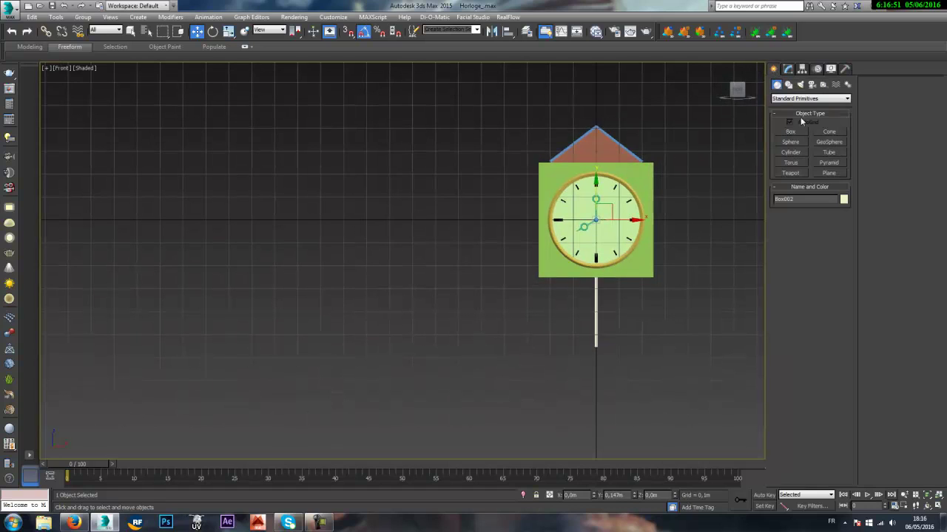
pyautogui.click(806, 150)
pyautogui.moveTo(546, 349); pyautogui.dragTo(551, 340)
pyautogui.click(552, 340)
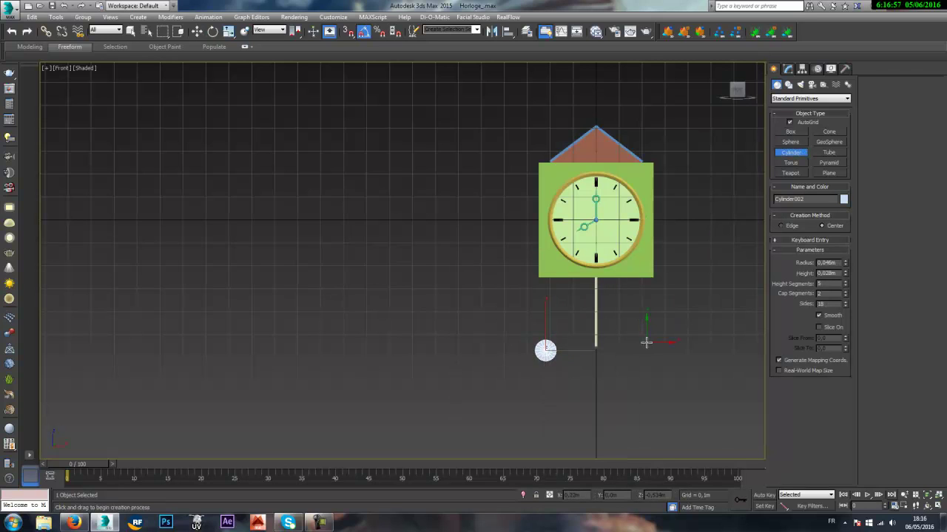
# - Set the new cylinder to 36 sides
pyautogui.press('p')
pyautogui.scroll(2, 644, 349)
pyautogui.keyDown('alt'); pyautogui.moveTo(672, 349); pyautogui.dragTo(694, 351, button='middle'); pyautogui.keyUp('alt')
pyautogui.scroll(4, 555, 347)
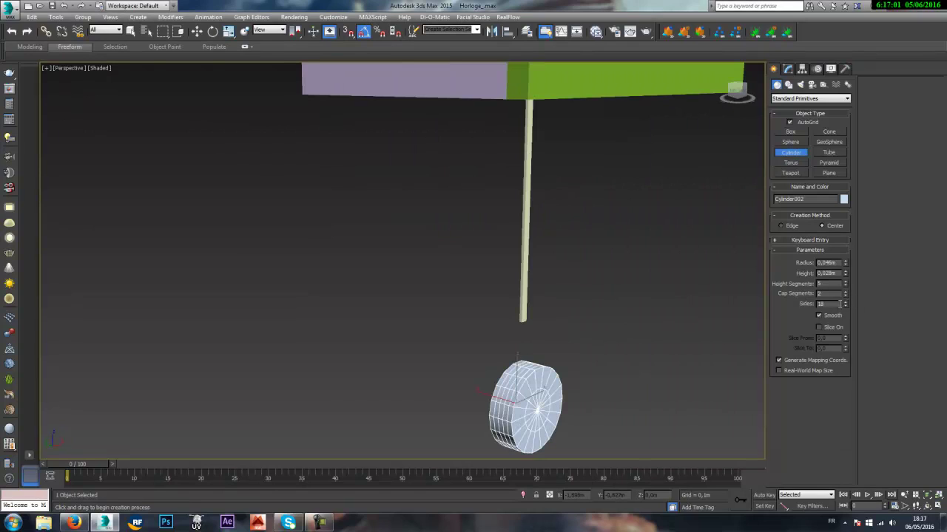
pyautogui.moveTo(840, 304); pyautogui.dragTo(720, 293)
pyautogui.write('32')
pyautogui.press('Return')
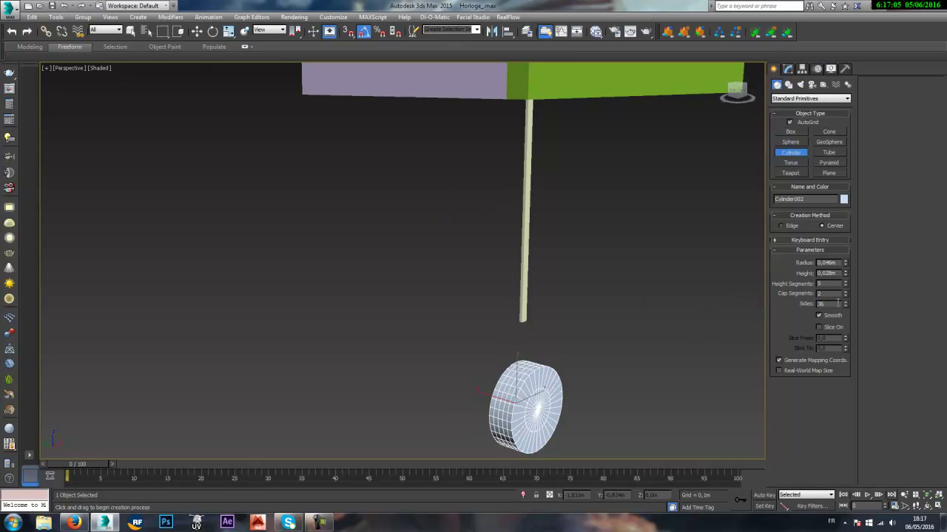
pyautogui.press('Return')
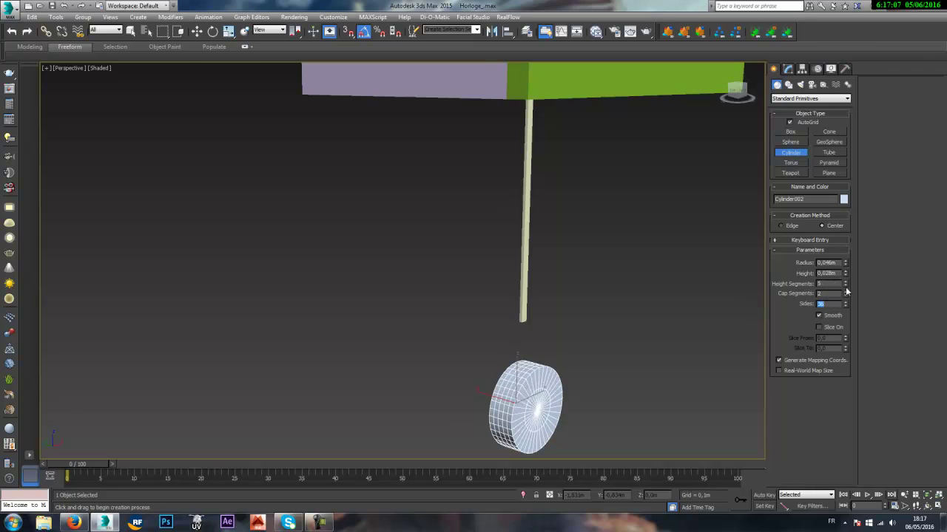
# - Give the cylinder 2 height segments and flatten it to a height of about 0.003 m
pyautogui.rightClick(846, 286)
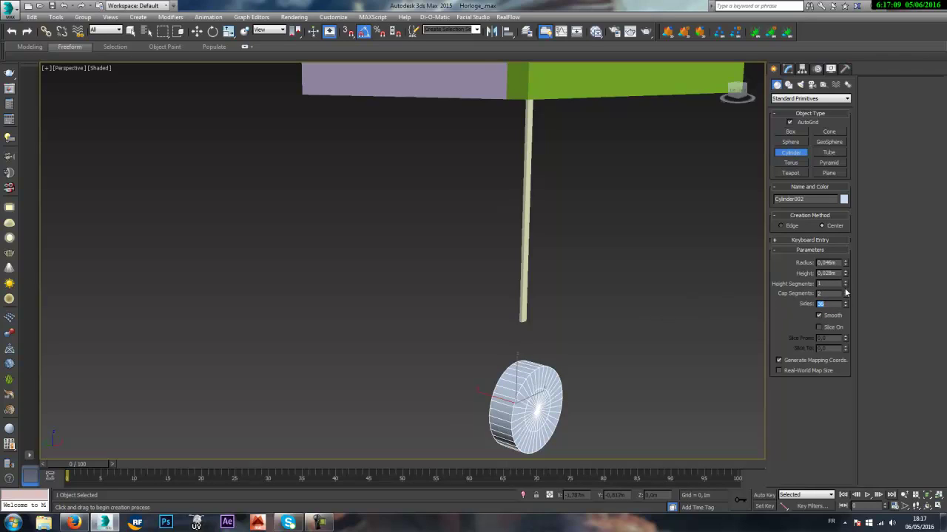
pyautogui.click(845, 284)
pyautogui.moveTo(846, 273); pyautogui.dragTo(846, 316)
# - Move the disc to the rod's lower end at about -0.594 m in Z and centre it at X 0
pyautogui.press('f')
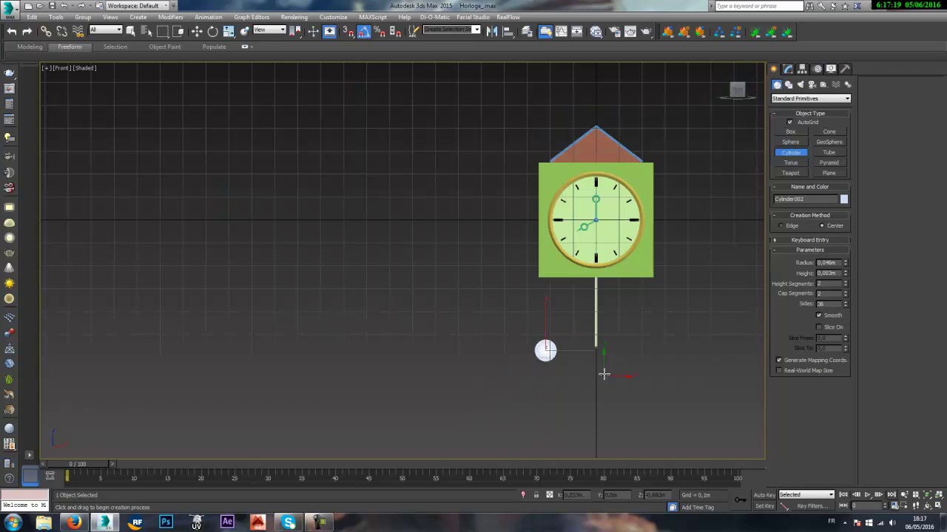
pyautogui.scroll(4, 606, 365)
pyautogui.press('w')
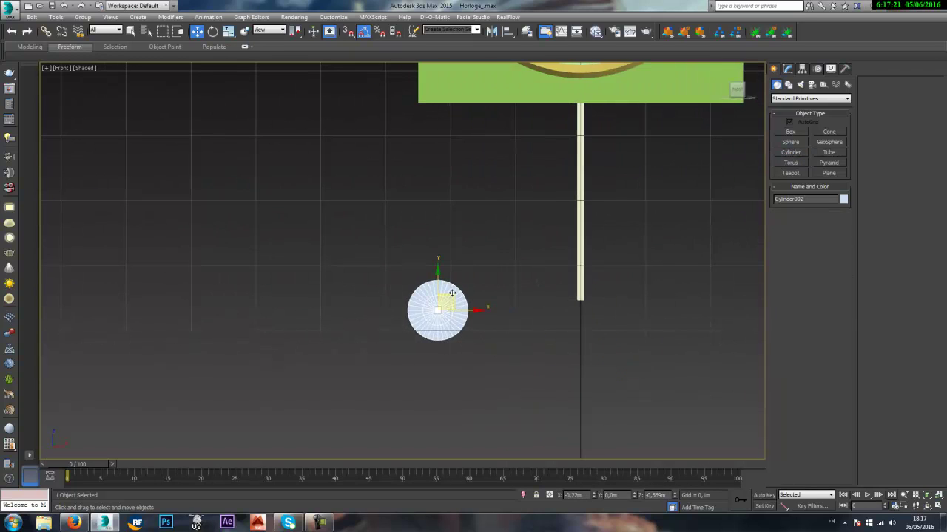
pyautogui.moveTo(452, 292); pyautogui.dragTo(588, 309)
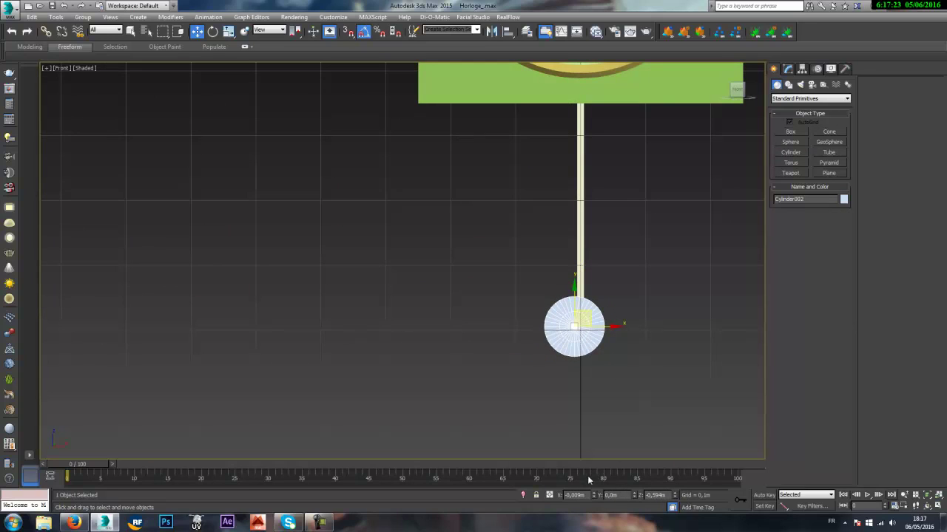
pyautogui.rightClick(593, 498)
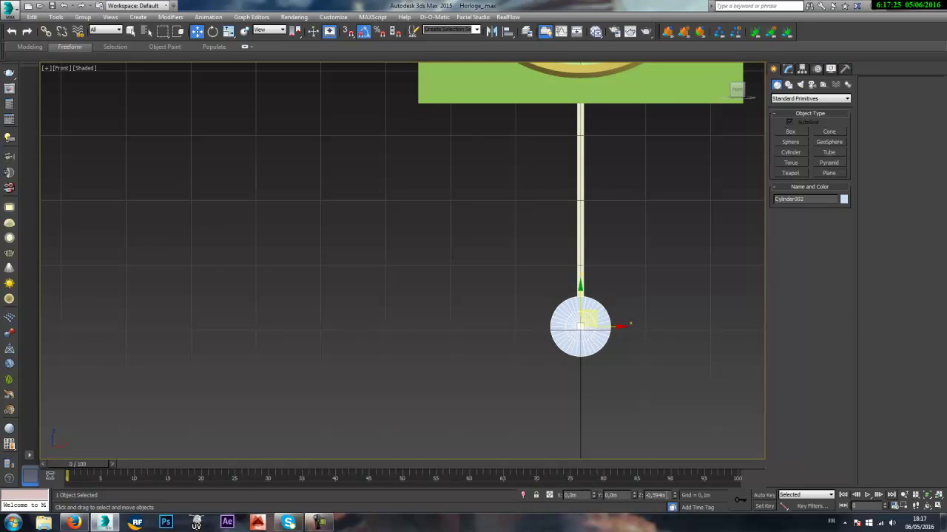
pyautogui.rightClick(675, 498)
pyautogui.hotkey('ctrl', 'z')
# - Align the disc to the rod on the X, Y and Z positions, pivot point to pivot point
pyautogui.press('p')
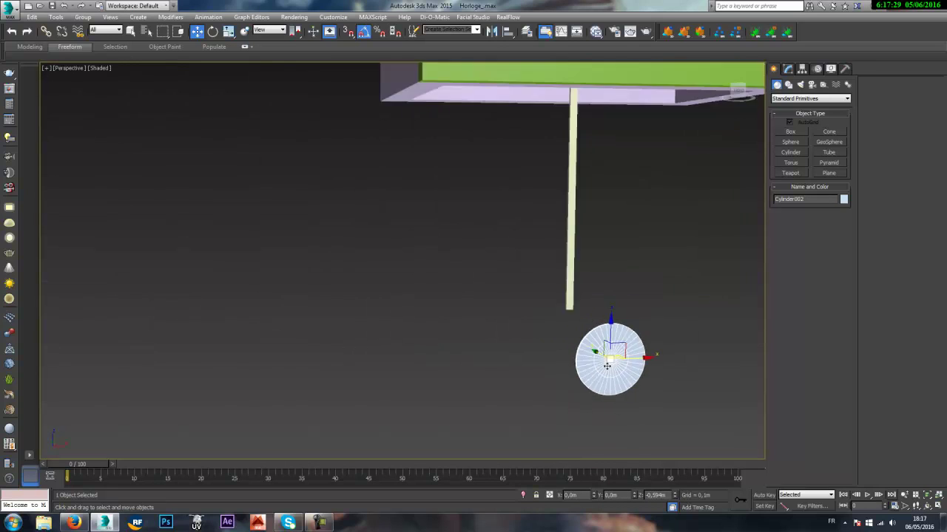
pyautogui.keyDown('alt'); pyautogui.moveTo(608, 412); pyautogui.dragTo(624, 375, button='middle'); pyautogui.keyUp('alt')
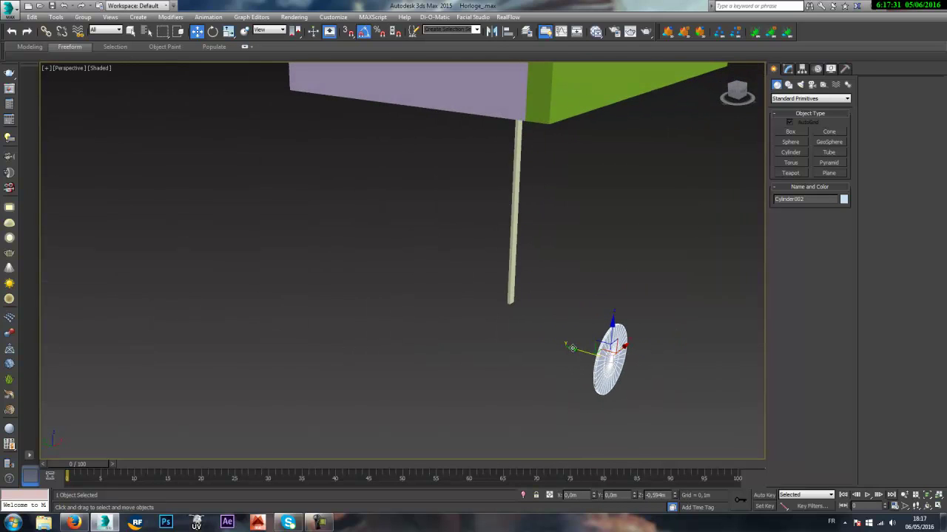
pyautogui.hotkey('alt', 'a')
pyautogui.click(511, 285)
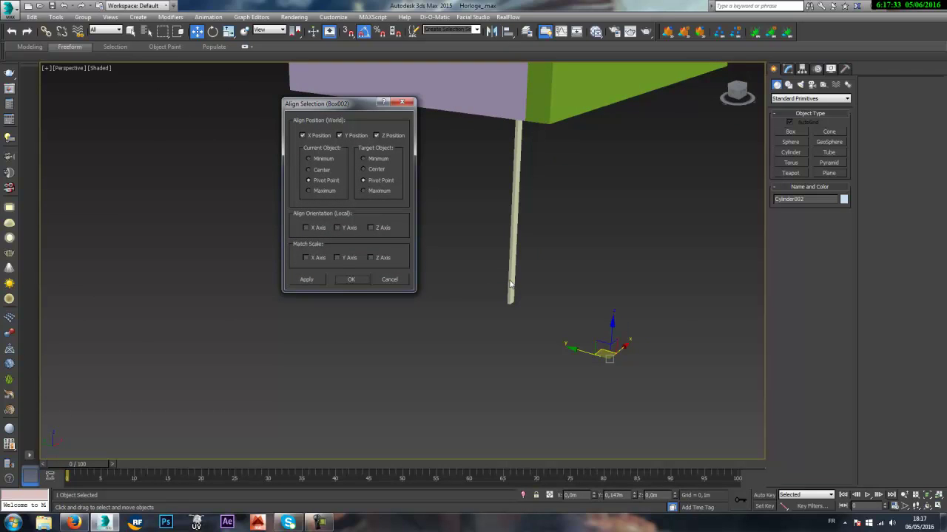
pyautogui.click(348, 280)
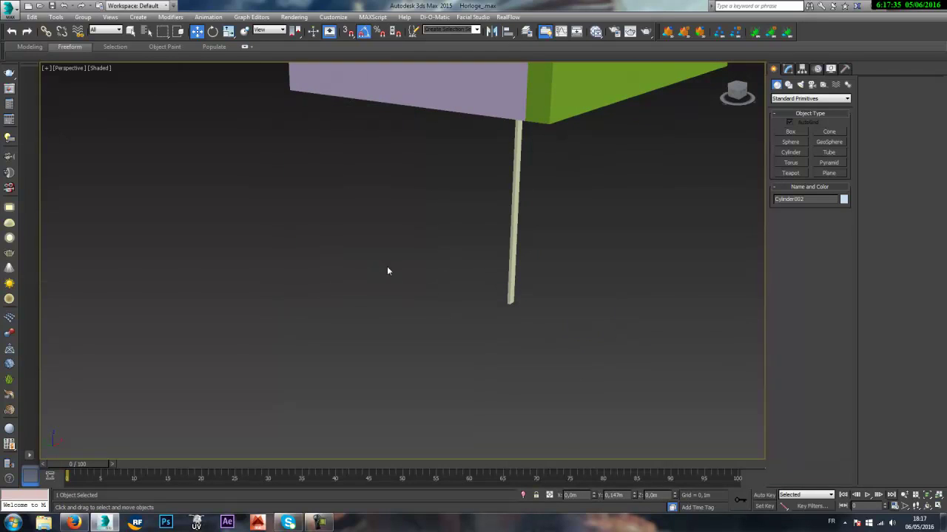
# - Move the disc down to the rod's lower end, at about -0.552 m in Z
pyautogui.press('f')
pyautogui.press('F3')
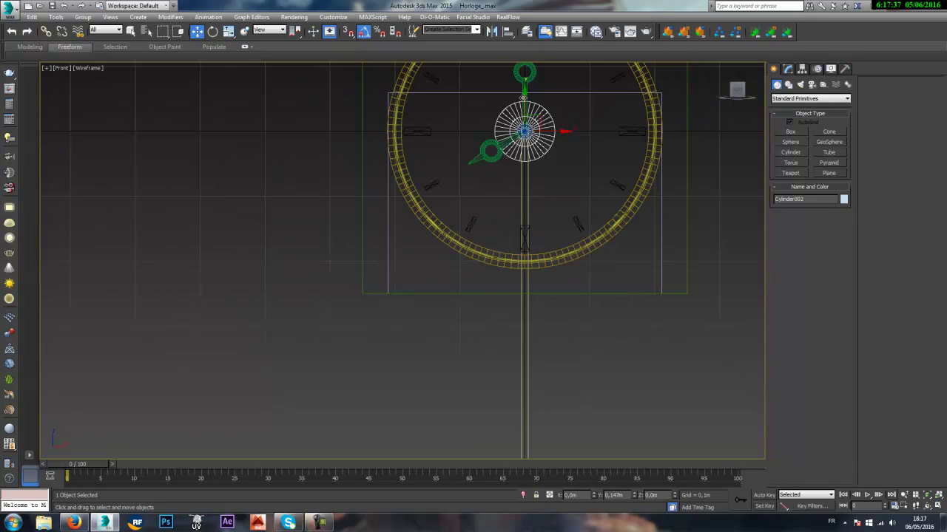
pyautogui.moveTo(525, 99); pyautogui.dragTo(525, 381)
pyautogui.moveTo(537, 357); pyautogui.dragTo(572, 181, button='middle')
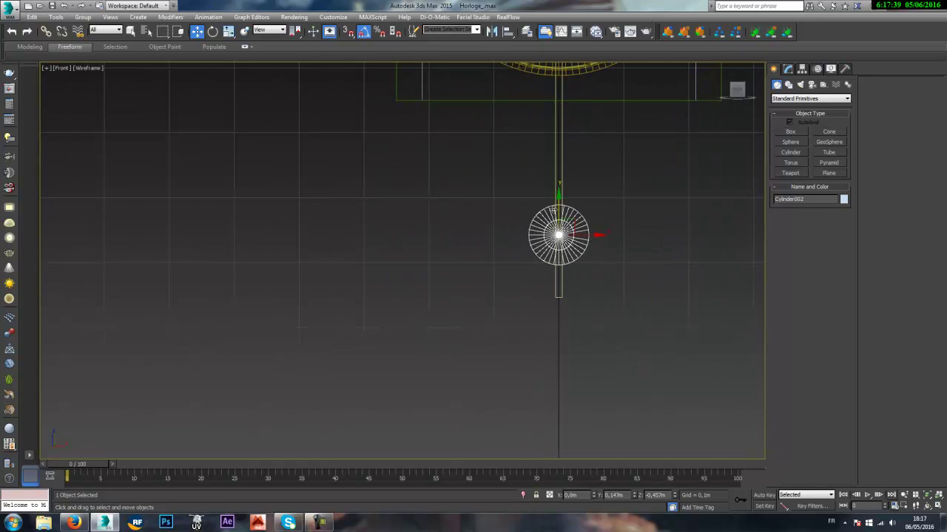
pyautogui.moveTo(554, 211); pyautogui.dragTo(560, 270)
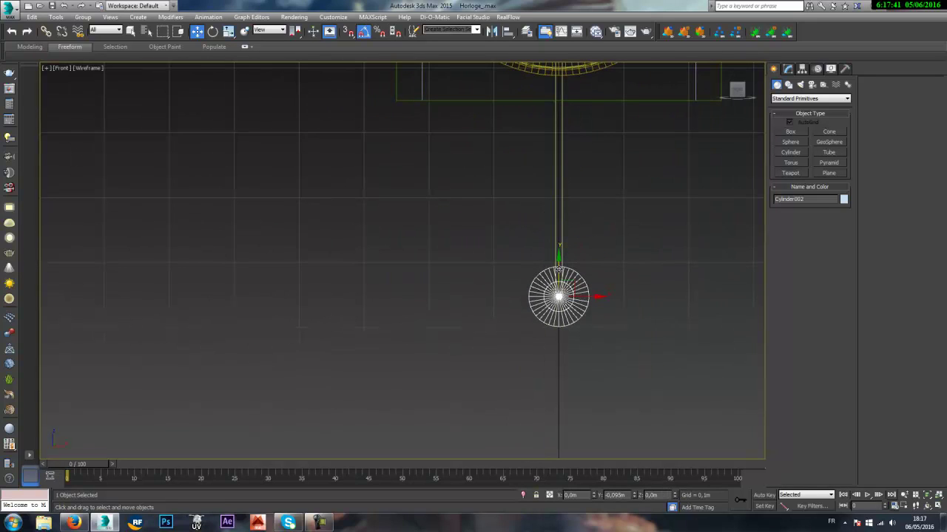
# - Shift the disc along Y to about 0.145 m so it sits against the rod's face
pyautogui.press('p')
pyautogui.moveTo(562, 275)
pyautogui.keyDown('alt'); pyautogui.mouseDown(button='middle')
pyautogui.moveTo(695, 293)
pyautogui.moveTo(616, 277)
pyautogui.moveTo(584, 281)
pyautogui.moveTo(653, 296)
pyautogui.moveTo(615, 297)
pyautogui.moveTo(578, 314)
pyautogui.mouseUp(button='middle'); pyautogui.keyUp('alt')
pyautogui.press('F3')
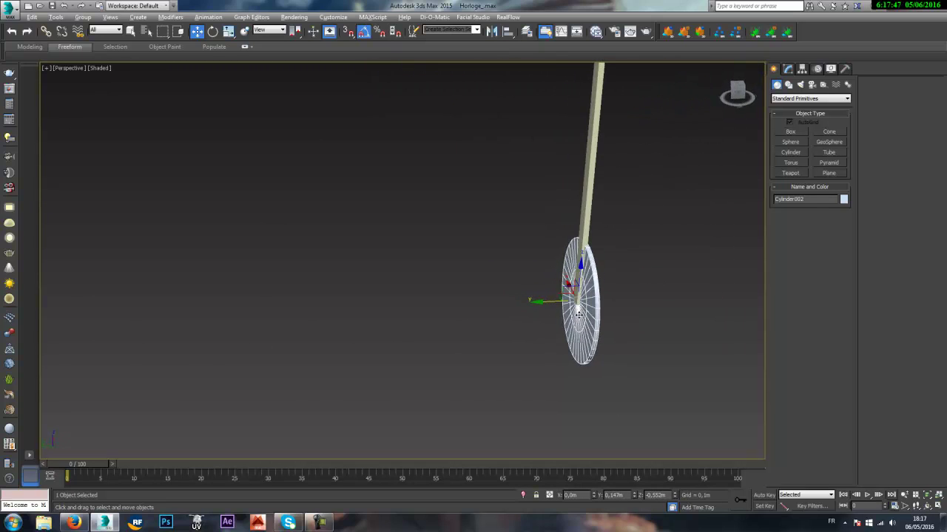
pyautogui.moveTo(560, 302); pyautogui.dragTo(556, 301)
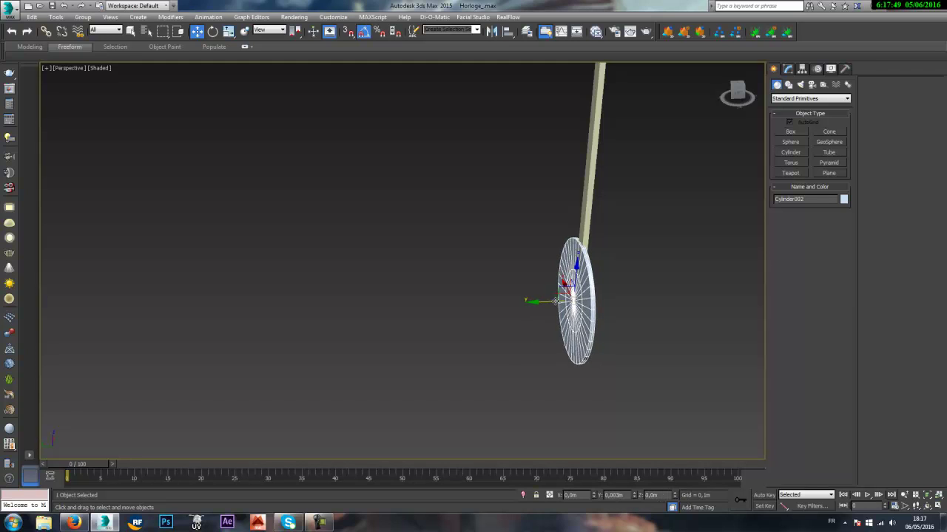
pyautogui.keyDown('alt'); pyautogui.moveTo(555, 301); pyautogui.dragTo(535, 323, button='middle'); pyautogui.keyUp('alt')
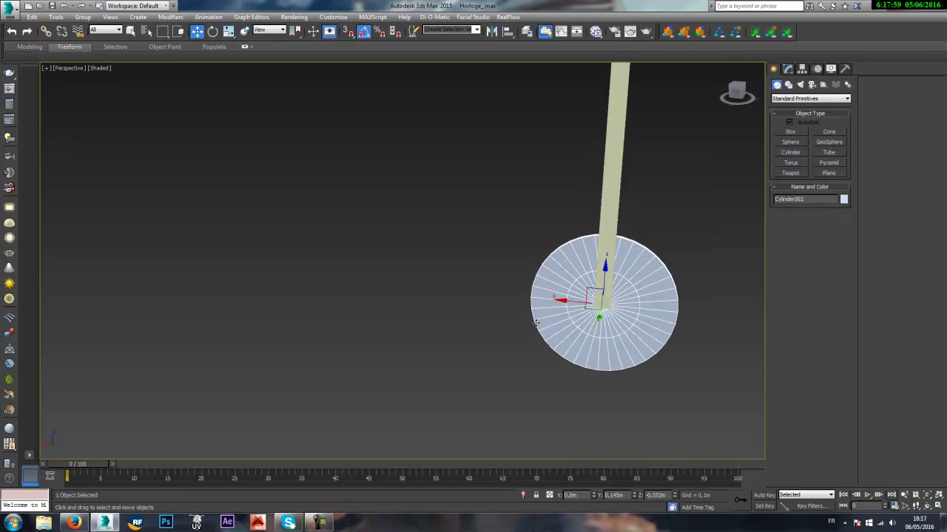
# - Set the disc's cap segments to 4
pyautogui.scroll(5, 625, 288)
pyautogui.keyDown('alt'); pyautogui.moveTo(638, 294); pyautogui.dragTo(699, 289, button='middle'); pyautogui.keyUp('alt')
pyautogui.scroll(-5, 699, 289)
pyautogui.keyDown('alt'); pyautogui.moveTo(577, 249); pyautogui.dragTo(735, 340, button='middle'); pyautogui.keyUp('alt')
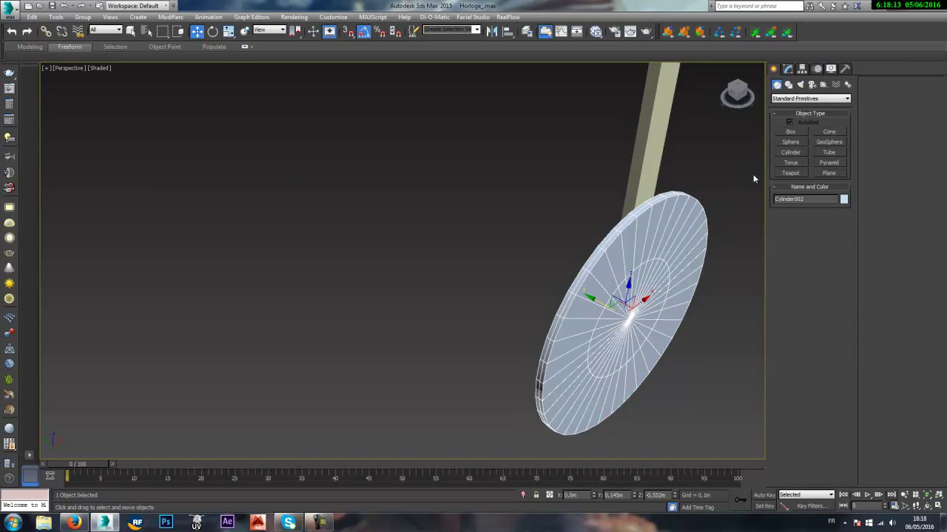
pyautogui.click(787, 69)
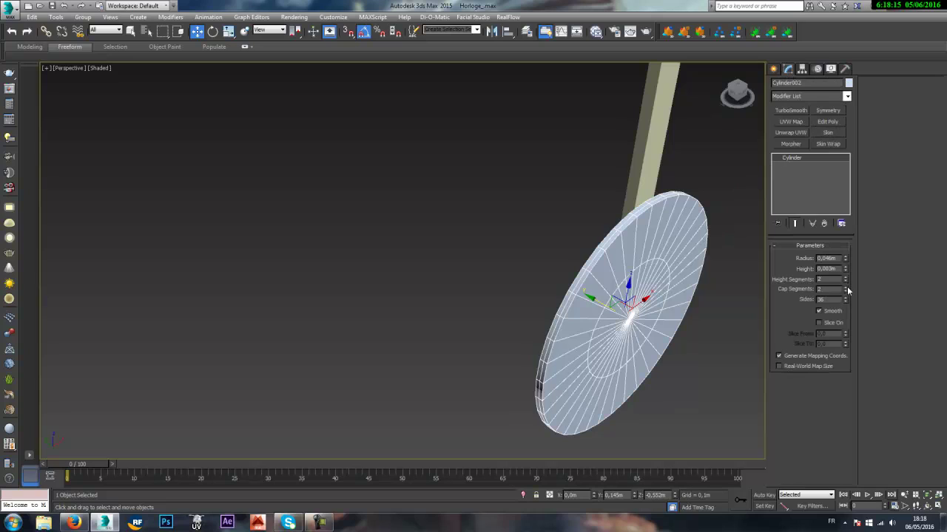
pyautogui.click(846, 287)
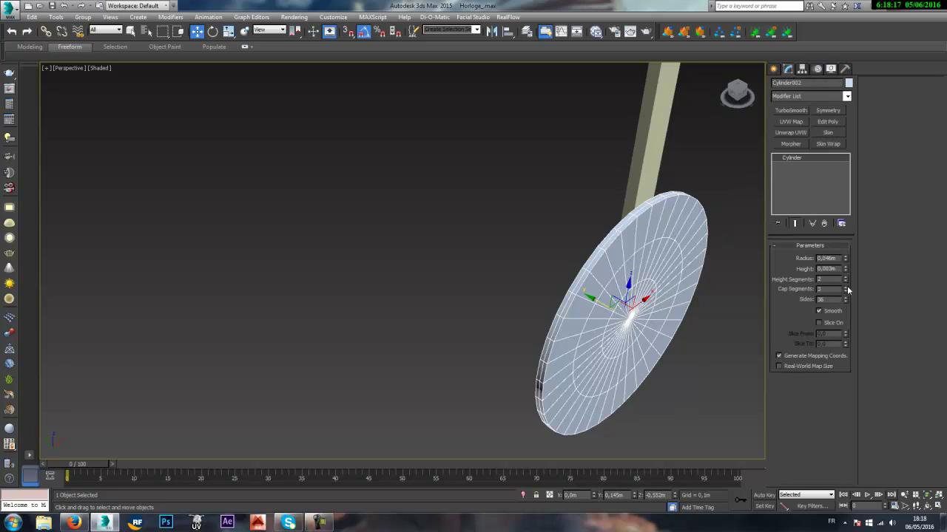
pyautogui.click(846, 288)
# - Add an FFD 3x3x3 modifier to the disc and enter its control point level
pyautogui.click(805, 96)
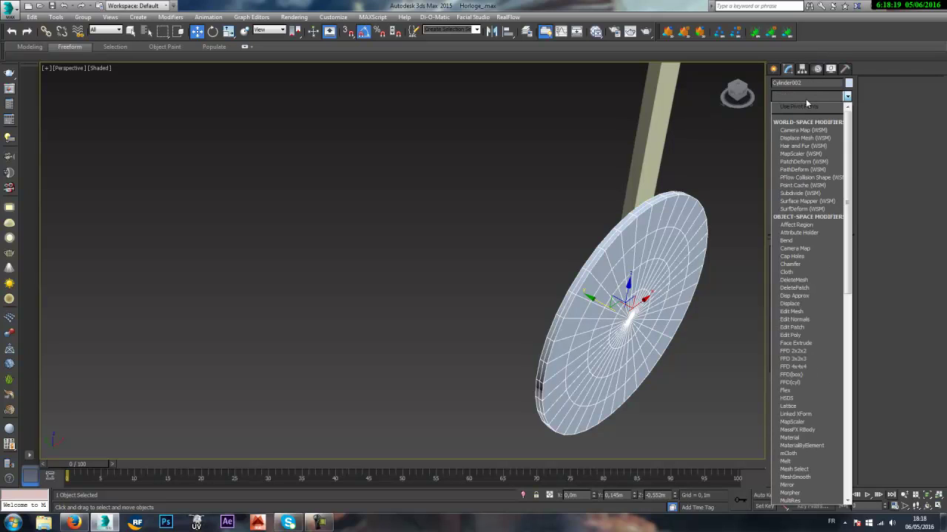
pyautogui.press('f')
pyautogui.press('f')
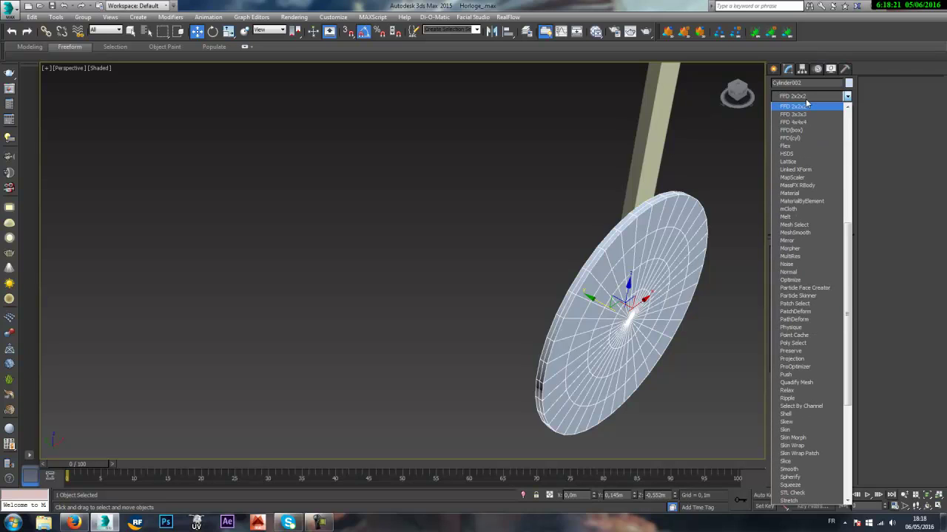
pyautogui.click(806, 116)
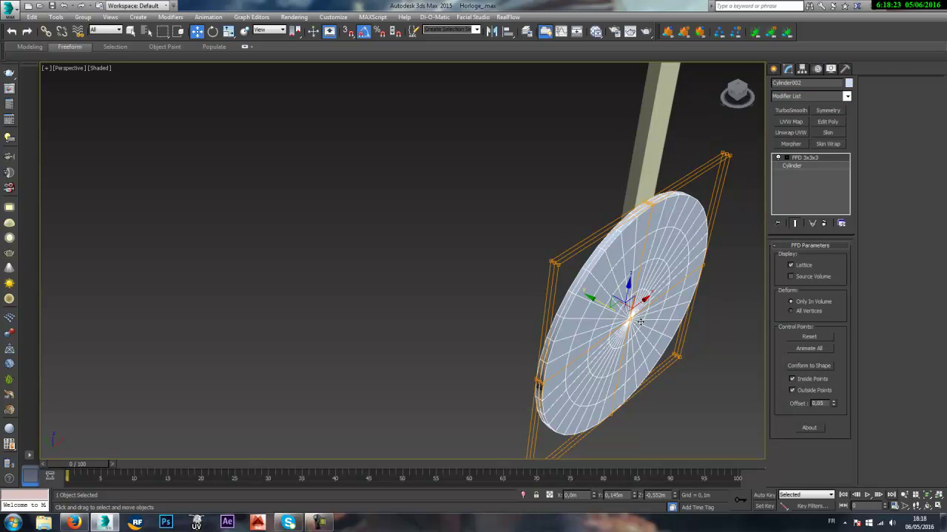
pyautogui.click(804, 158)
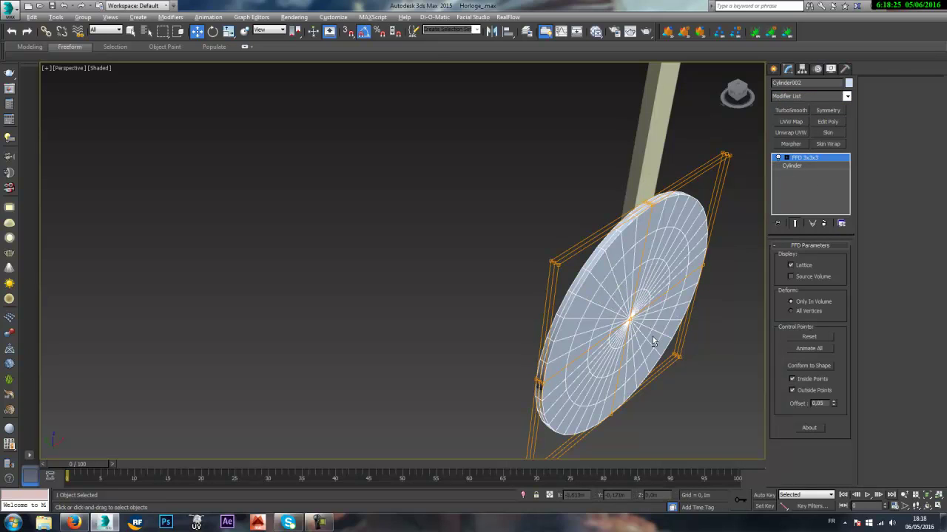
# - Activate the Scale tool and try to select the lattice's corner control points one by one in the perspective view
pyautogui.keyDown('alt'); pyautogui.moveTo(653, 342); pyautogui.dragTo(641, 319, button='middle'); pyautogui.keyUp('alt')
pyautogui.moveTo(653, 340); pyautogui.dragTo(631, 304)
pyautogui.rightClick(631, 304)
pyautogui.press('r')
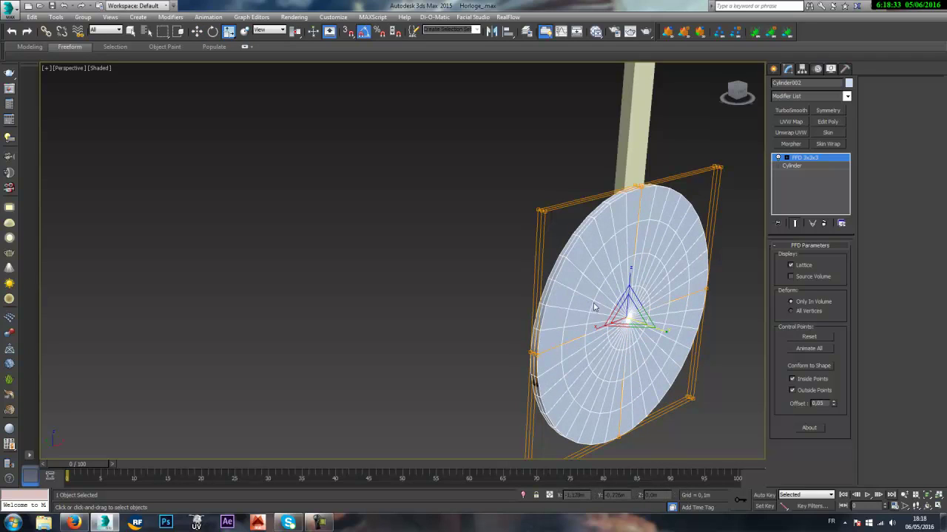
pyautogui.keyDown('alt'); pyautogui.moveTo(612, 311); pyautogui.dragTo(617, 307, button='middle'); pyautogui.keyUp('alt')
pyautogui.click(551, 209)
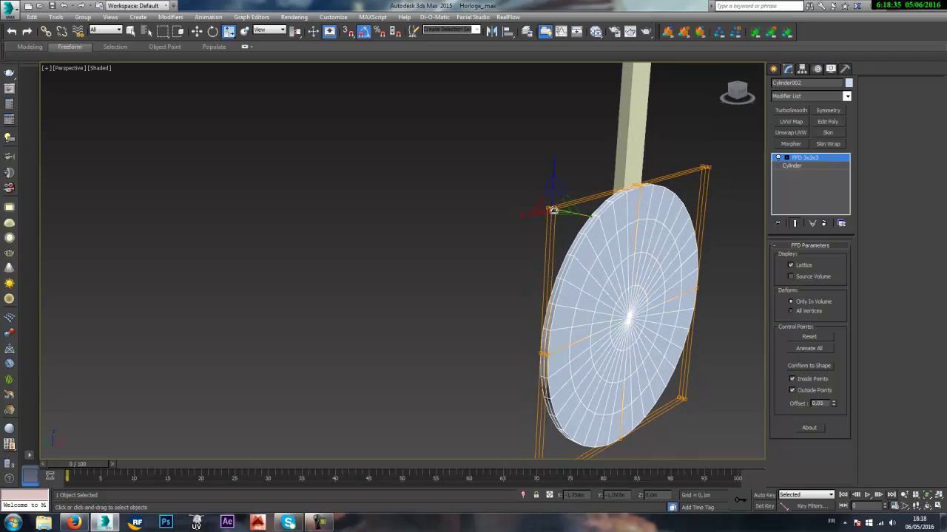
pyautogui.keyDown('ctrl'); pyautogui.click(704, 166); pyautogui.keyUp('ctrl')
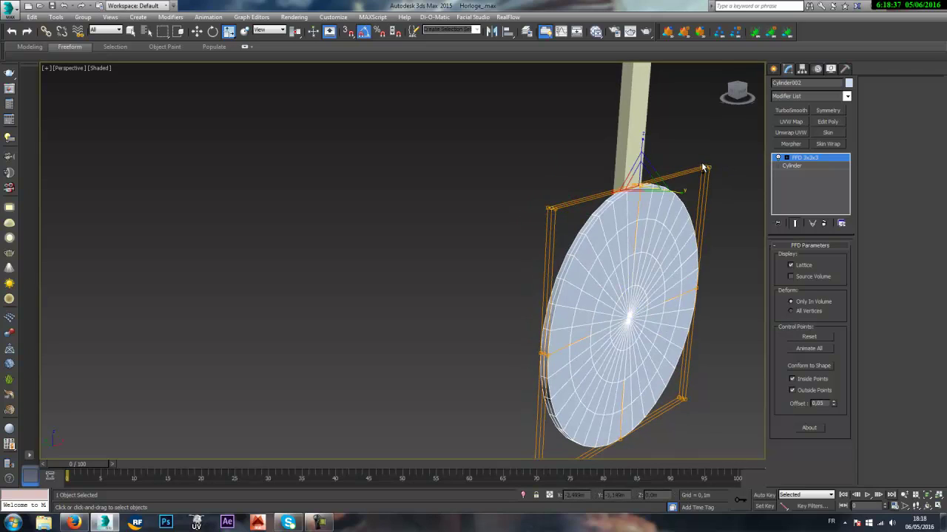
pyautogui.keyDown('ctrl'); pyautogui.click(700, 166); pyautogui.keyUp('ctrl')
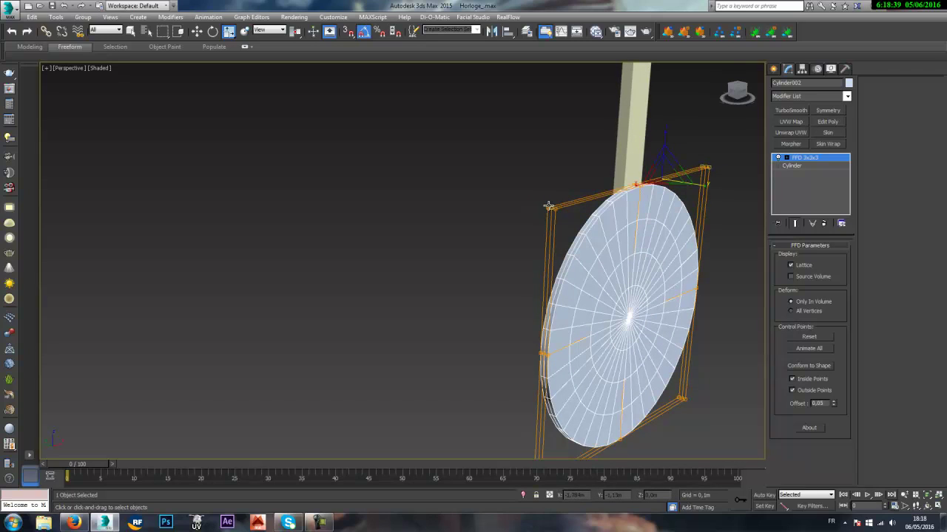
pyautogui.moveTo(570, 402); pyautogui.dragTo(592, 311)
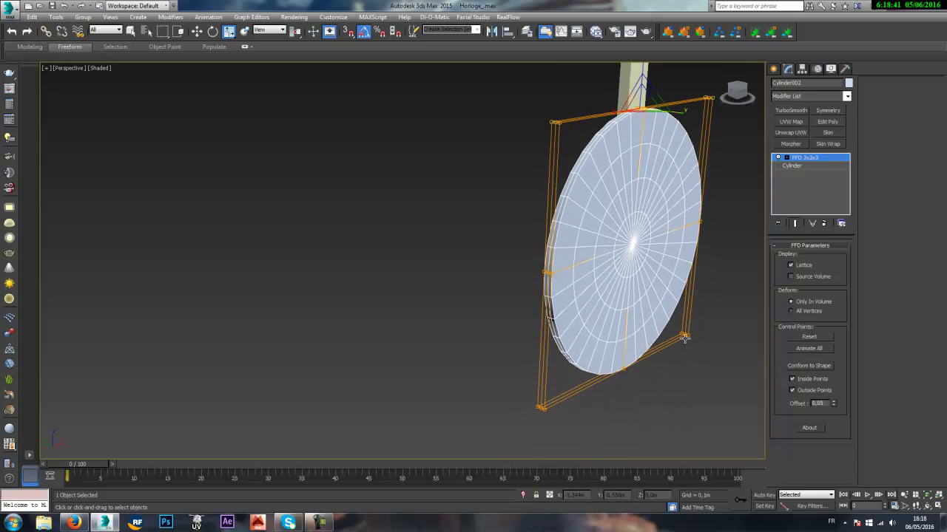
pyautogui.keyDown('ctrl'); pyautogui.click(686, 336); pyautogui.keyUp('ctrl')
pyautogui.keyDown('ctrl'); pyautogui.click(689, 337); pyautogui.keyUp('ctrl')
pyautogui.keyDown('ctrl'); pyautogui.click(687, 336); pyautogui.keyUp('ctrl')
pyautogui.keyDown('ctrl'); pyautogui.click(682, 334); pyautogui.keyUp('ctrl')
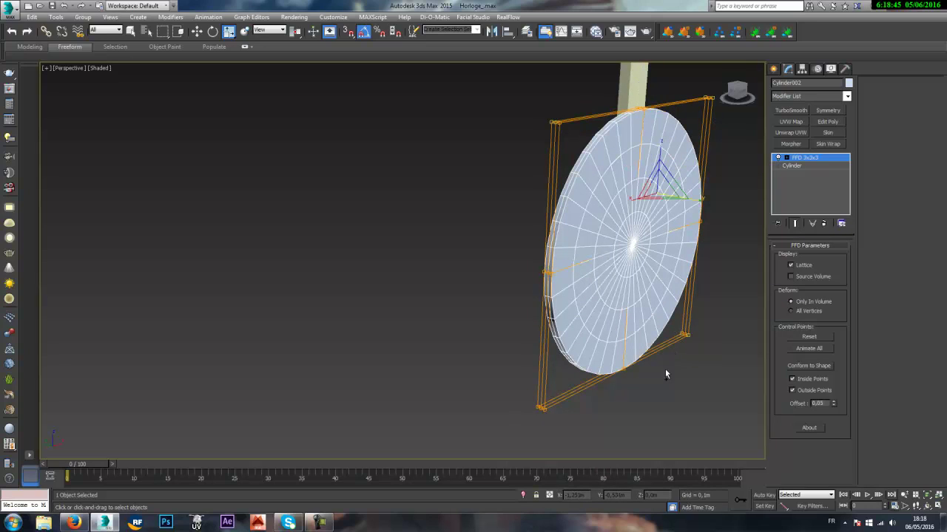
pyautogui.click(625, 370)
pyautogui.click(545, 410)
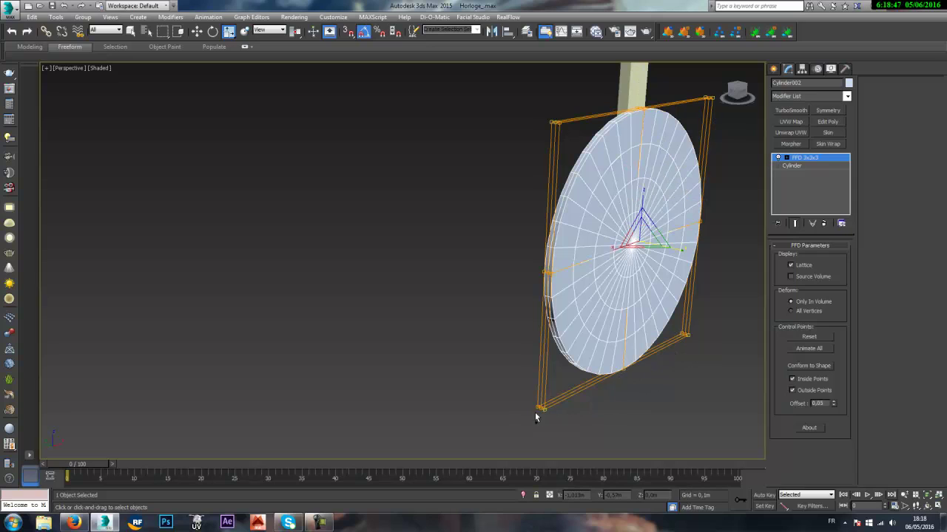
pyautogui.click(535, 405)
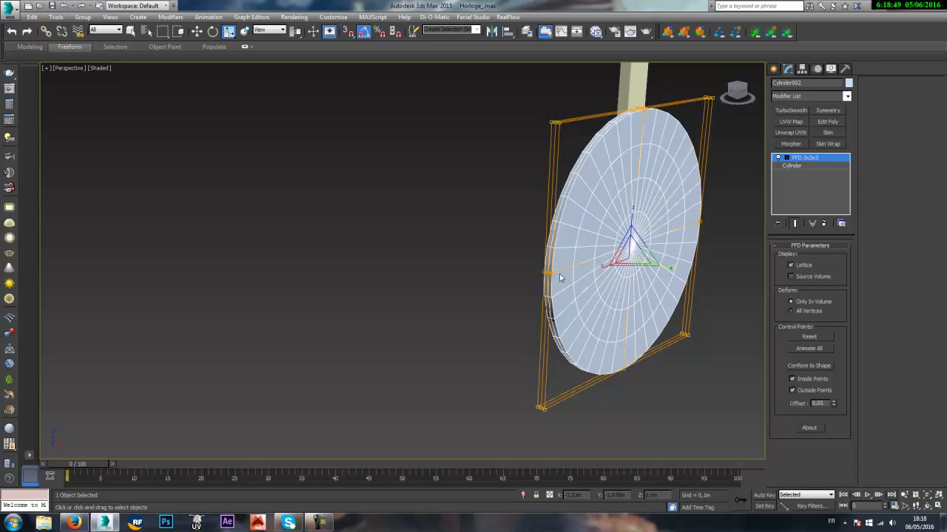
# - Try adding the control points at the middle of the lattice's side to the selection, and undo the last selection change
pyautogui.keyDown('alt'); pyautogui.moveTo(625, 130); pyautogui.dragTo(581, 151, button='middle'); pyautogui.keyUp('alt')
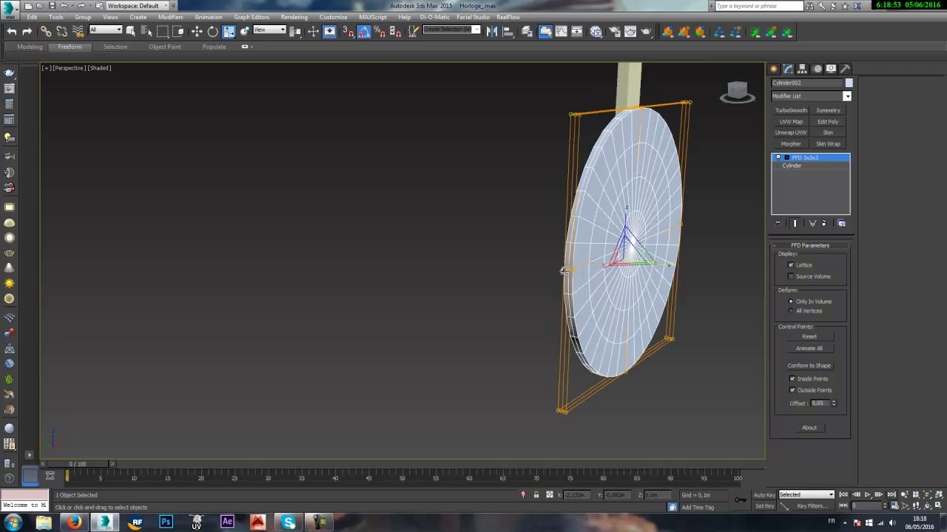
pyautogui.scroll(2, 567, 271)
pyautogui.click(573, 267)
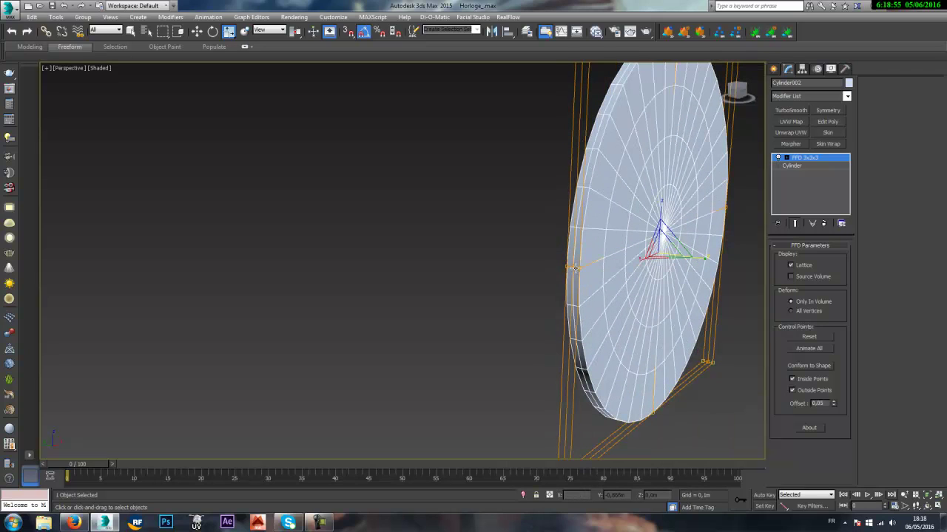
pyautogui.keyDown('ctrl'); pyautogui.click(579, 268); pyautogui.keyUp('ctrl')
pyautogui.keyDown('ctrl'); pyautogui.click(566, 267); pyautogui.keyUp('ctrl')
pyautogui.moveTo(750, 227); pyautogui.dragTo(680, 261, button='middle')
pyautogui.scroll(1, 680, 260)
pyautogui.hotkey('ctrl', 'z')
# - Try to region-select the lattice's control points on the disc's thin side in the left view
pyautogui.press('l')
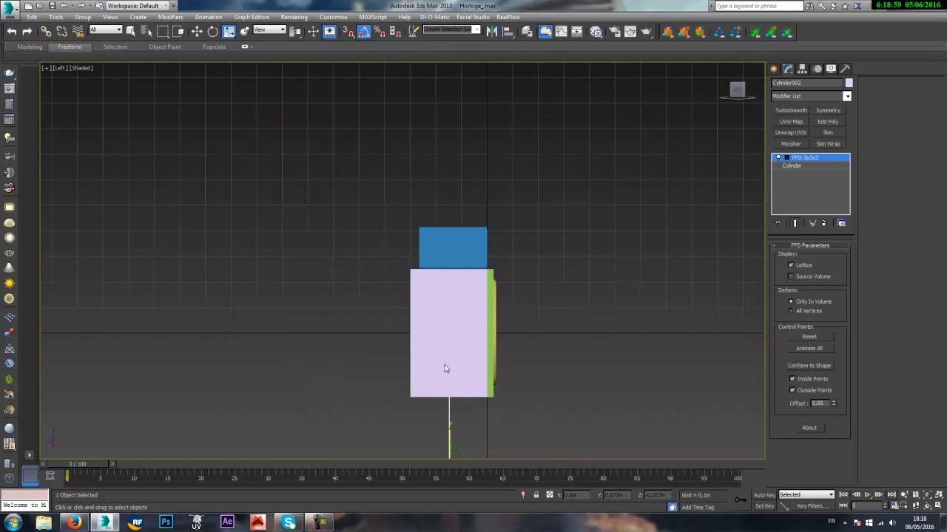
pyautogui.scroll(2, 476, 396)
pyautogui.moveTo(477, 395); pyautogui.dragTo(485, 290, button='middle')
pyautogui.scroll(6, 469, 390)
pyautogui.scroll(-1, 468, 389)
pyautogui.moveTo(447, 380); pyautogui.dragTo(456, 336, button='middle')
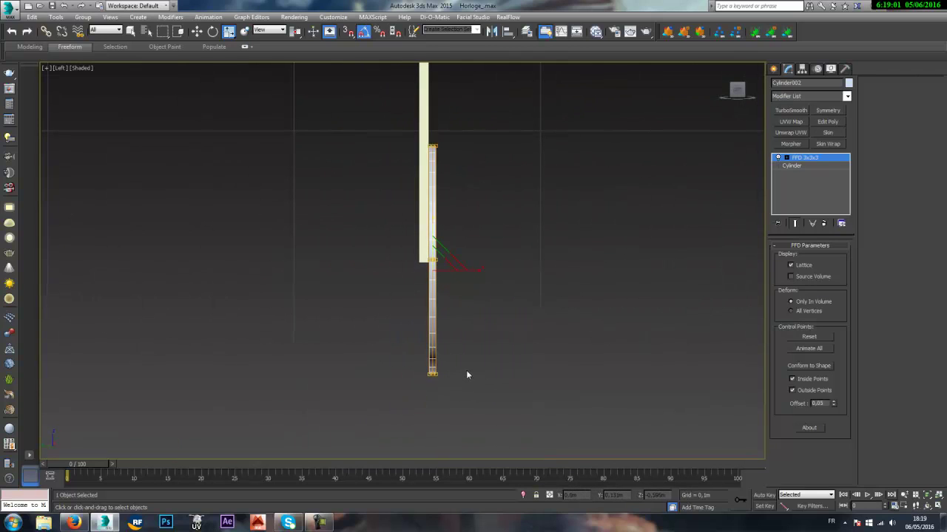
pyautogui.moveTo(466, 188); pyautogui.dragTo(436, 104)
pyautogui.moveTo(386, 144); pyautogui.dragTo(432, 400)
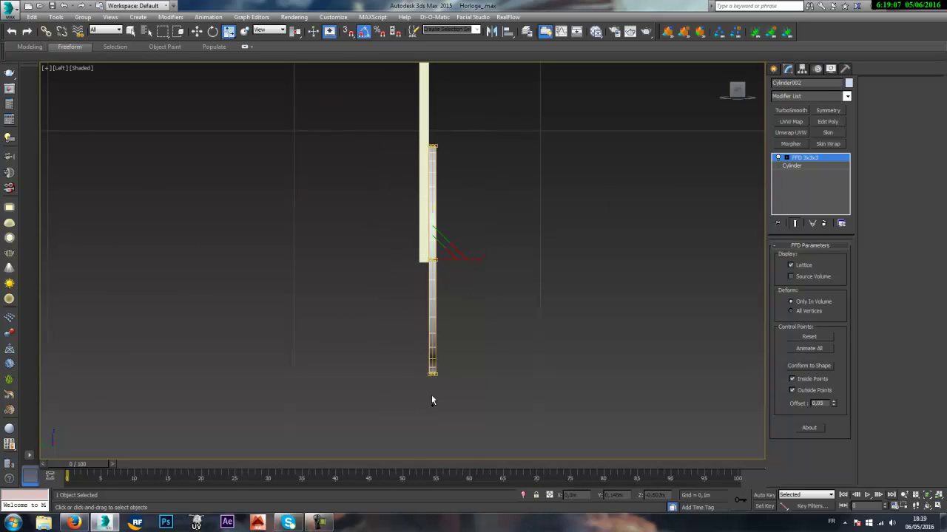
# - Examine the lattice's control points along the disc in the left, front and perspective views
pyautogui.scroll(6, 444, 140)
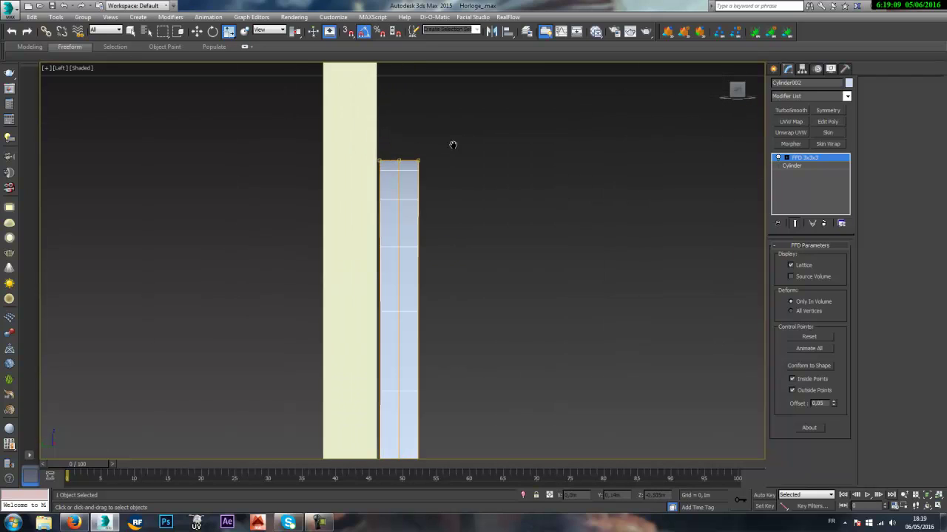
pyautogui.moveTo(430, 302); pyautogui.dragTo(507, 87, button='middle')
pyautogui.moveTo(512, 448); pyautogui.dragTo(538, 155, button='middle')
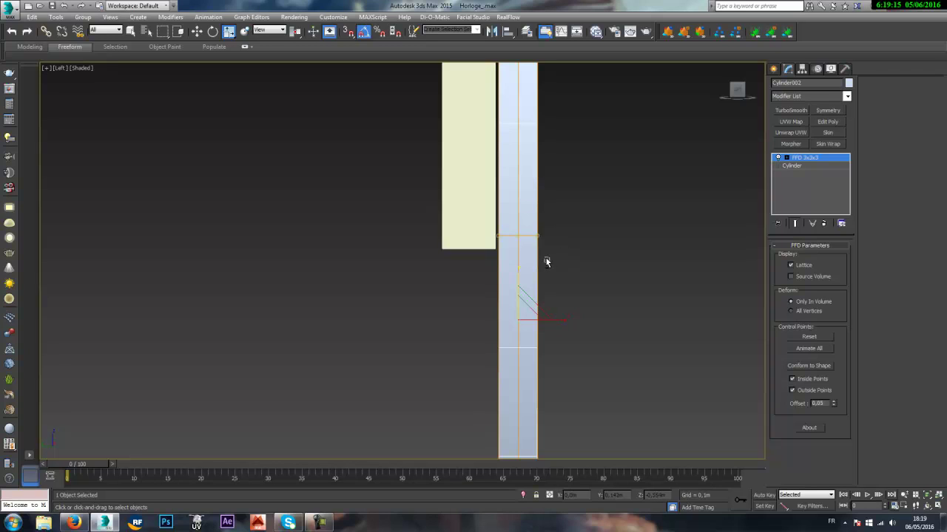
pyautogui.moveTo(503, 384); pyautogui.dragTo(563, 224, button='middle')
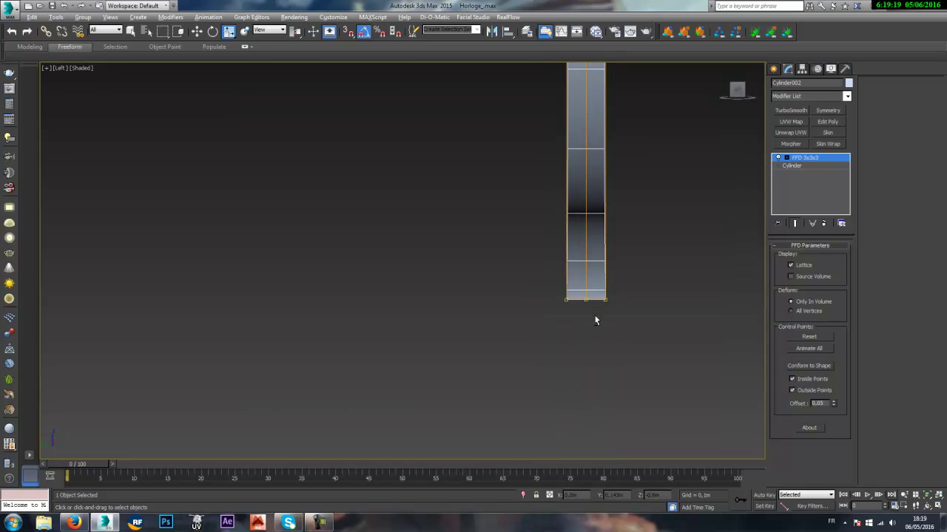
pyautogui.press('f')
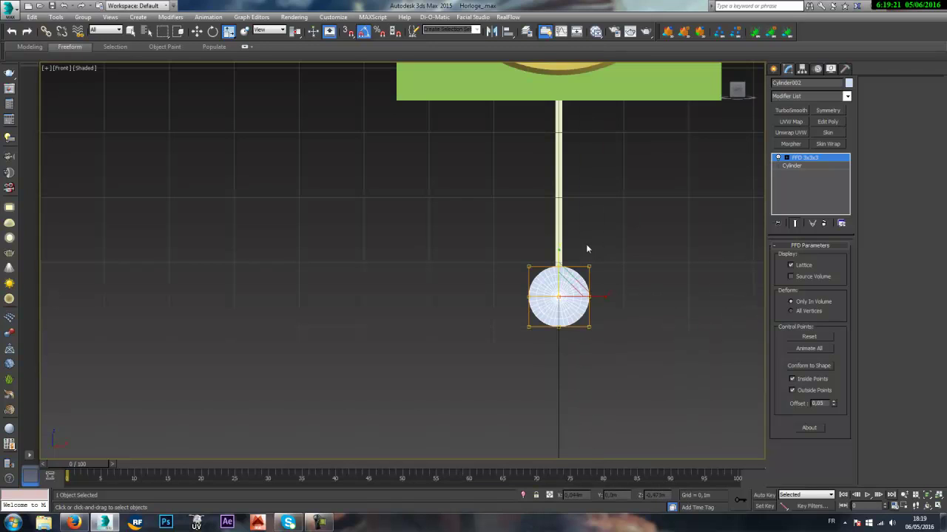
pyautogui.scroll(8, 549, 295)
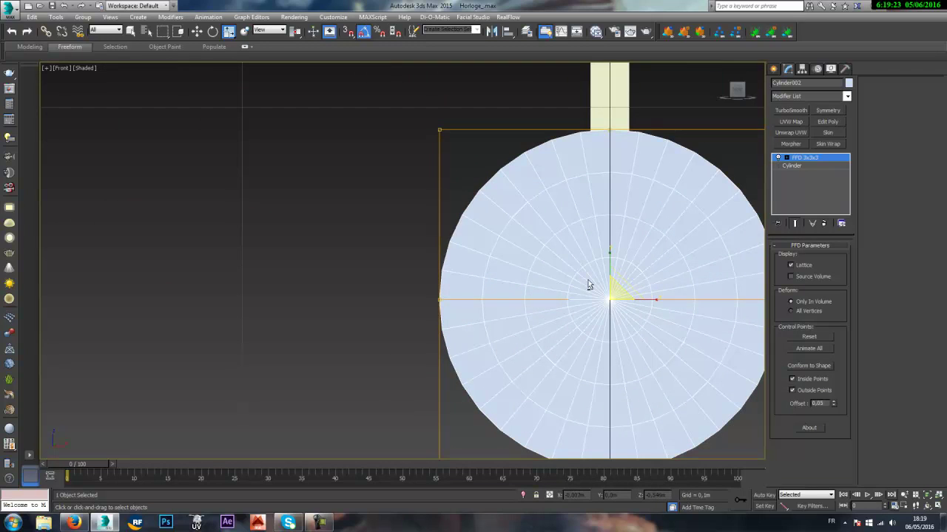
pyautogui.scroll(-4, 603, 314)
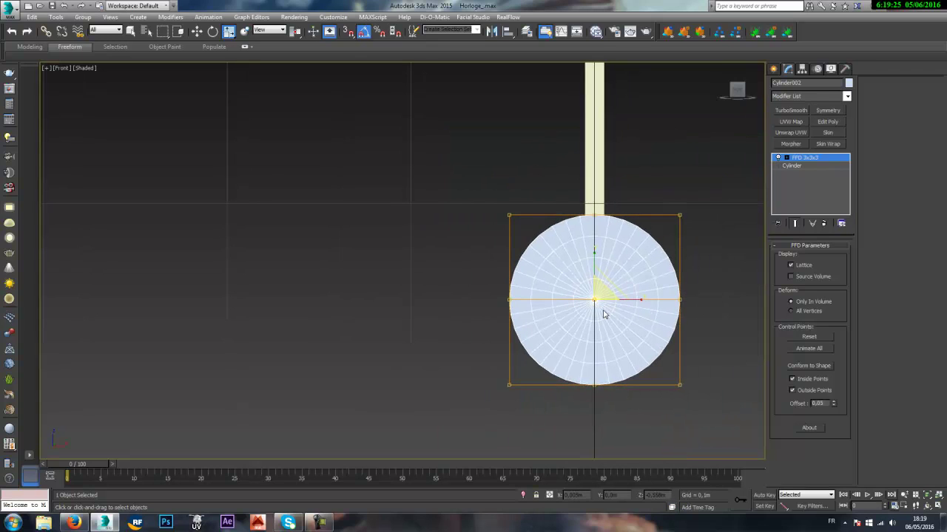
pyautogui.moveTo(603, 314)
pyautogui.keyDown('alt'); pyautogui.mouseDown(button='middle')
pyautogui.moveTo(643, 313)
pyautogui.moveTo(687, 330)
pyautogui.moveTo(654, 308)
pyautogui.moveTo(611, 322)
pyautogui.mouseUp(button='middle'); pyautogui.keyUp('alt')
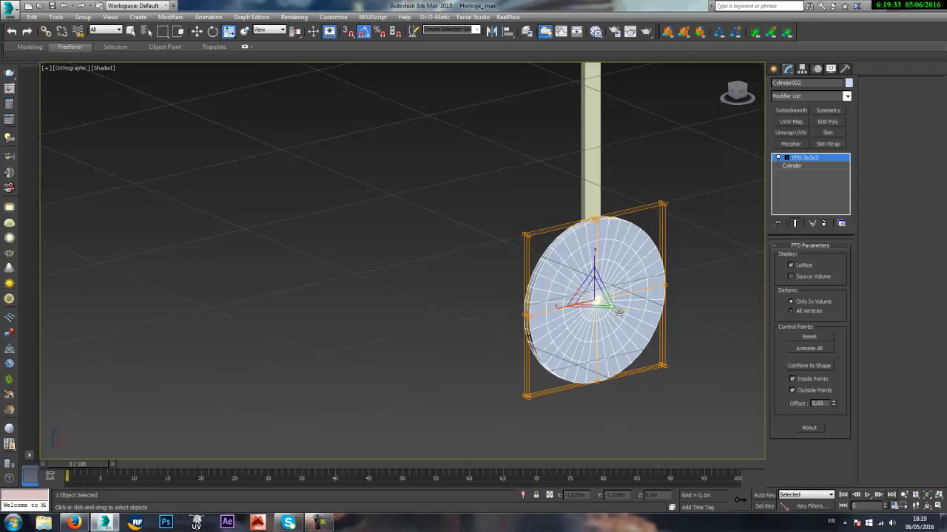
pyautogui.keyDown('alt'); pyautogui.moveTo(541, 275); pyautogui.dragTo(567, 264, button='middle'); pyautogui.keyUp('alt')
pyautogui.press('p')
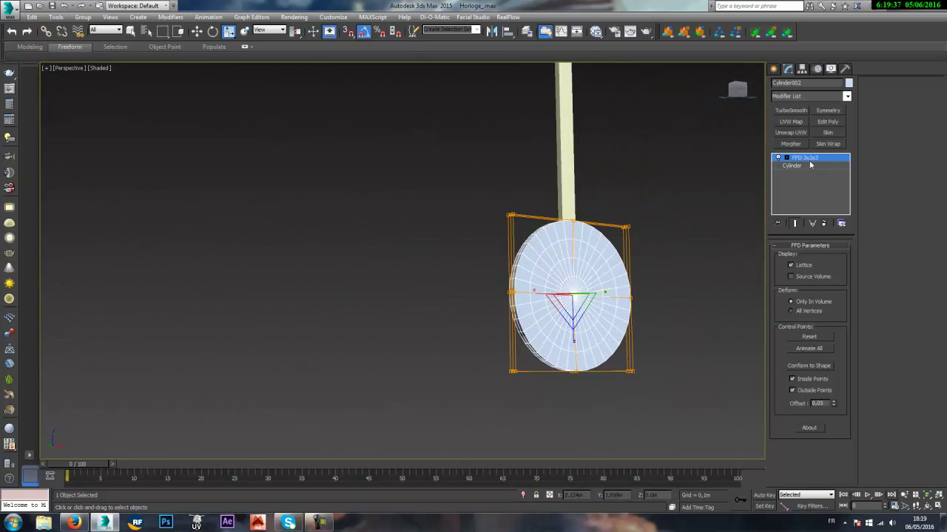
# - Leave the lattice level, display edged faces in the viewport, and reselect and frame the pendulum disc
pyautogui.click(728, 174)
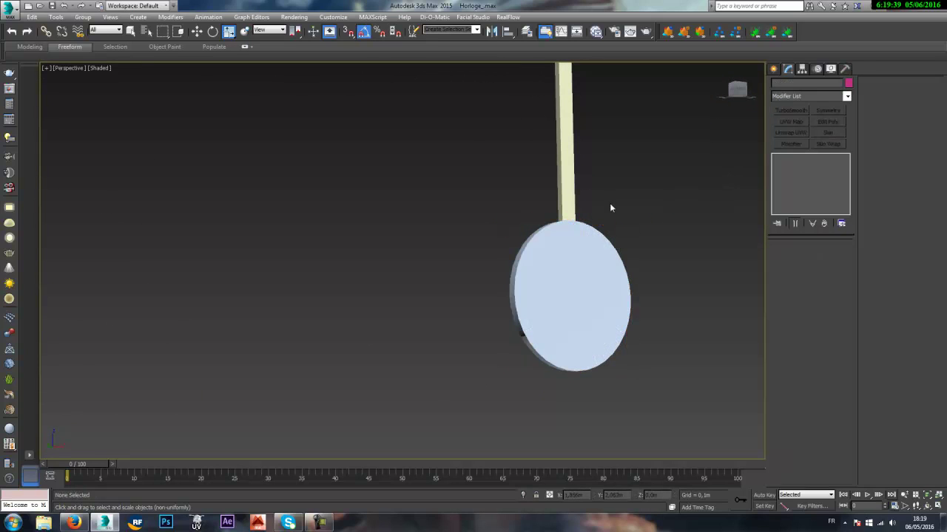
pyautogui.press('F4')
pyautogui.press('z')
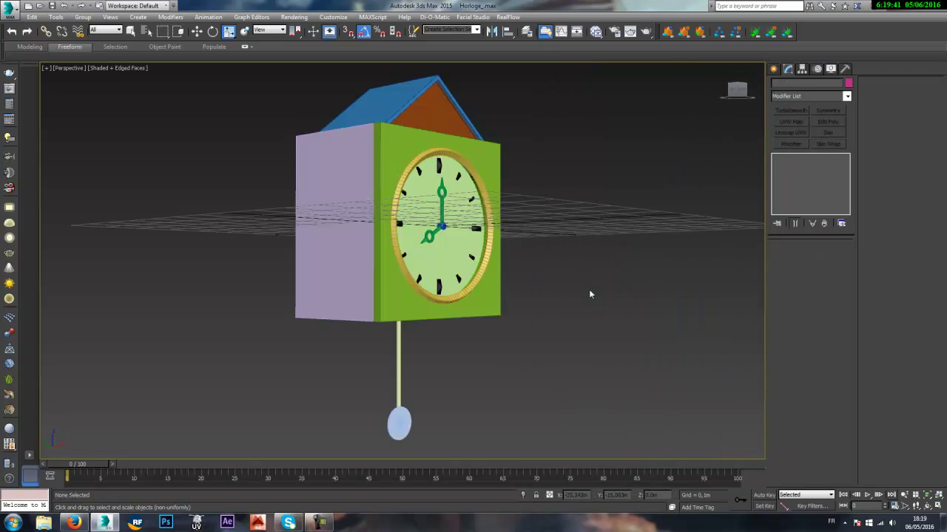
pyautogui.click(401, 429)
pyautogui.press('z')
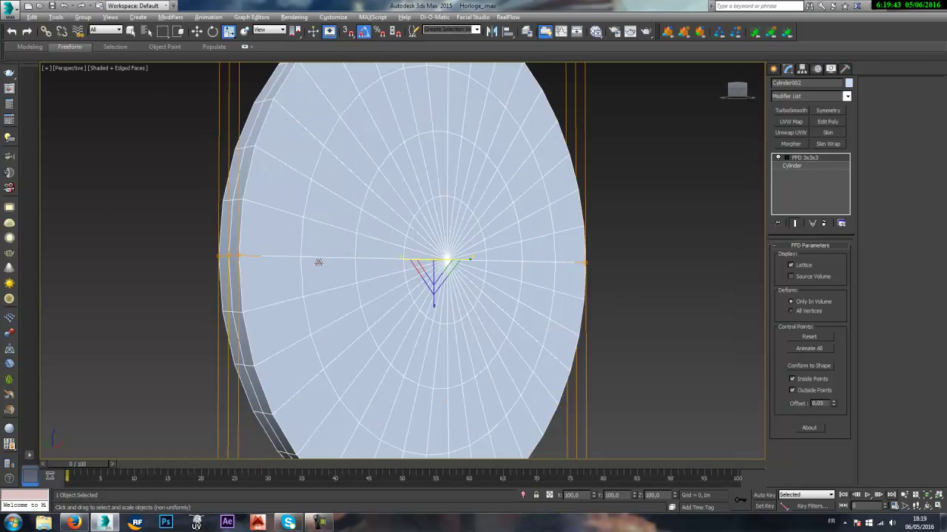
pyautogui.keyDown('alt'); pyautogui.moveTo(319, 262); pyautogui.dragTo(331, 286, button='middle'); pyautogui.keyUp('alt')
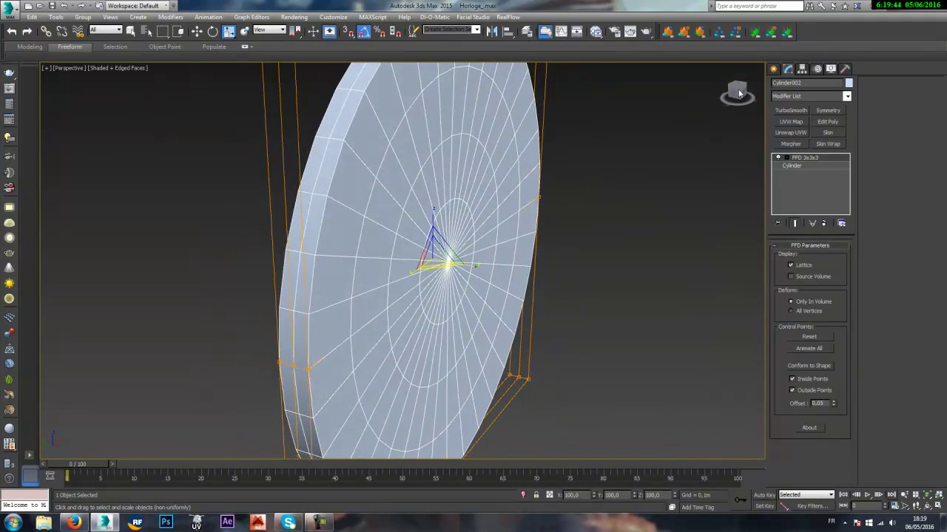
# - Add an Edit Poly modifier above the disc's FFD 3x3x3 and enter its edge level
pyautogui.click(824, 98)
pyautogui.press('e')
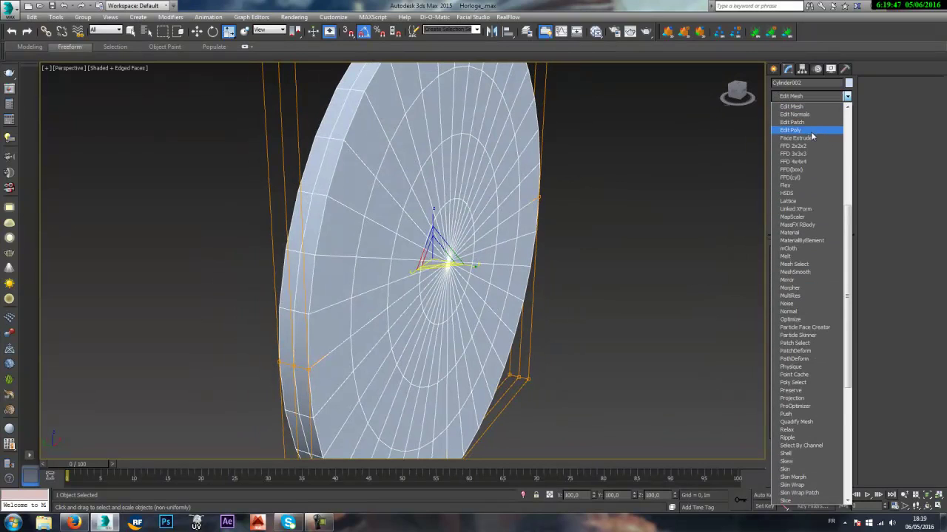
pyautogui.click(811, 131)
pyautogui.click(796, 322)
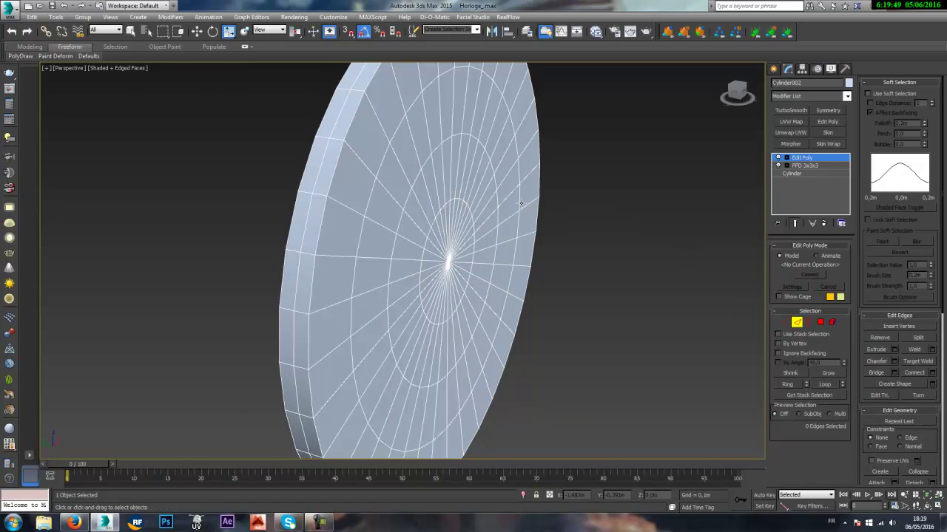
# - Scale the edge loop around the middle of the disc's rim slightly outward uniformly, and leave the edge level
pyautogui.doubleClick(305, 228)
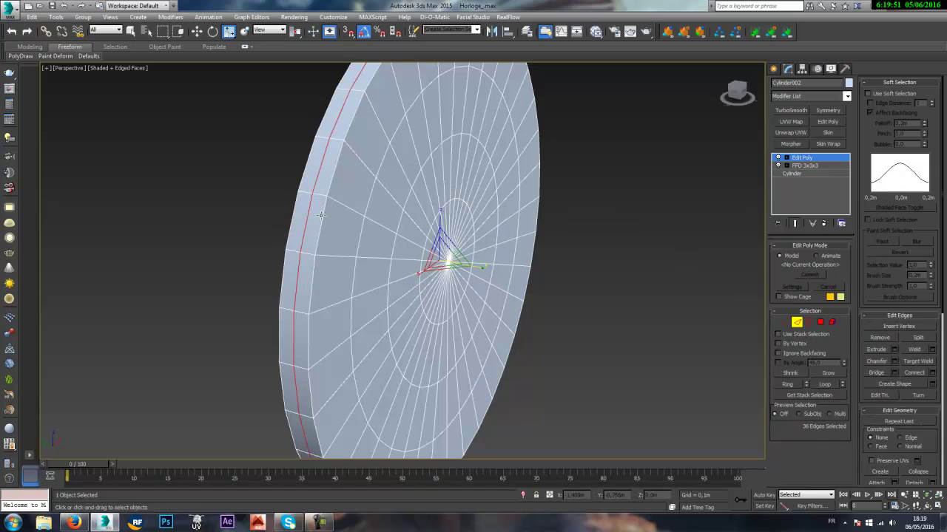
pyautogui.scroll(-3, 318, 215)
pyautogui.keyDown('alt'); pyautogui.moveTo(318, 215); pyautogui.dragTo(309, 224, button='middle'); pyautogui.keyUp('alt')
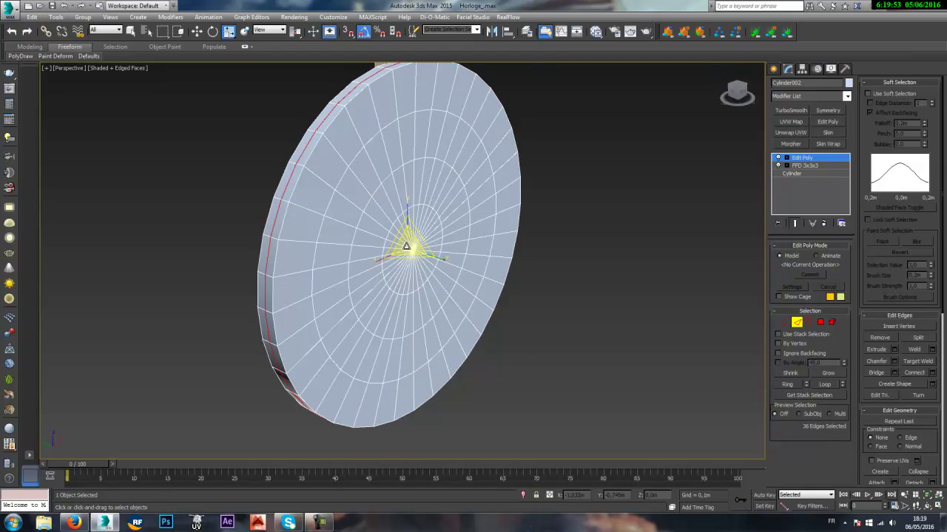
pyautogui.moveTo(407, 248); pyautogui.dragTo(408, 242)
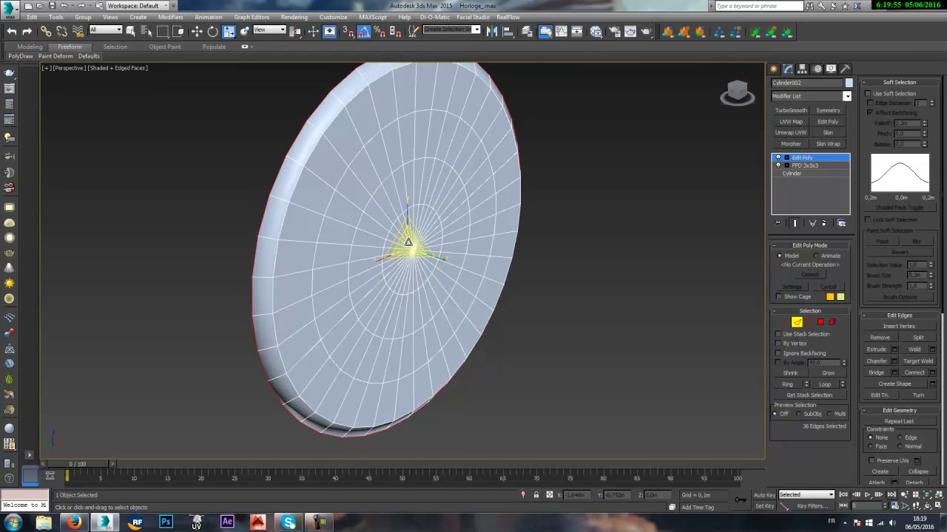
pyautogui.keyDown('alt'); pyautogui.moveTo(407, 242); pyautogui.dragTo(439, 222, button='middle'); pyautogui.keyUp('alt')
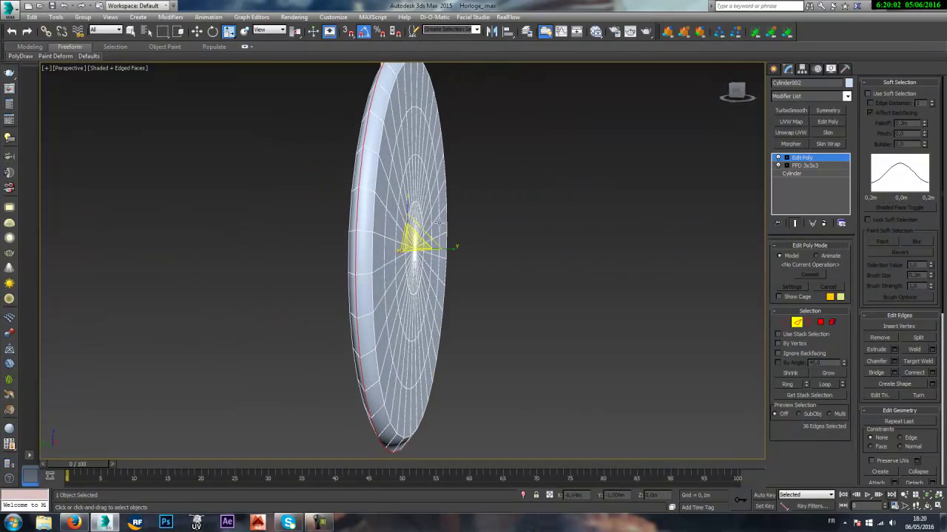
pyautogui.click(811, 161)
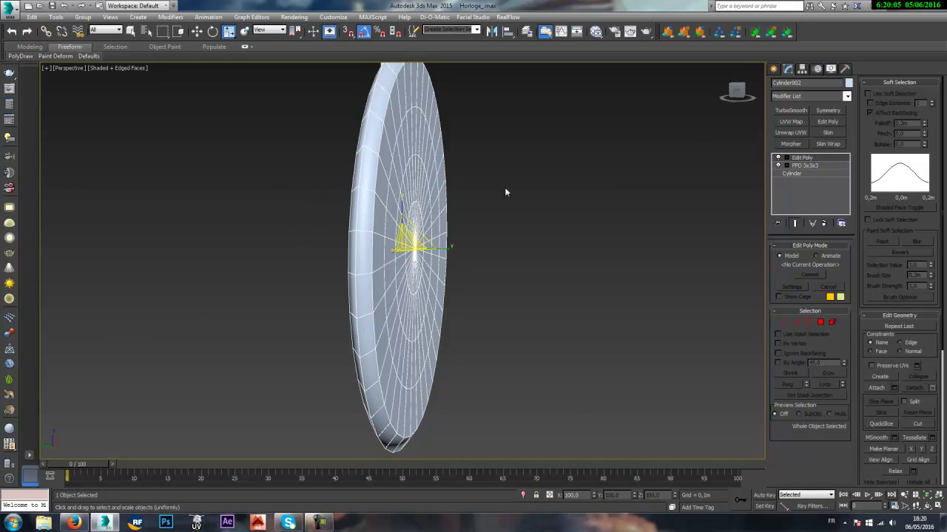
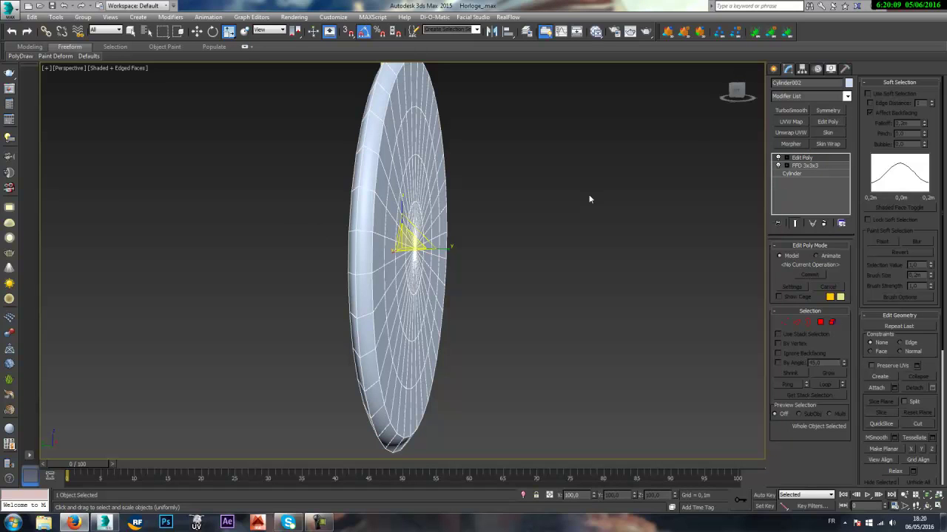
# - Examine the reshaped disc against the whole clock, and reselect the disc
pyautogui.keyDown('alt'); pyautogui.moveTo(558, 199); pyautogui.dragTo(492, 205, button='middle'); pyautogui.keyUp('alt')
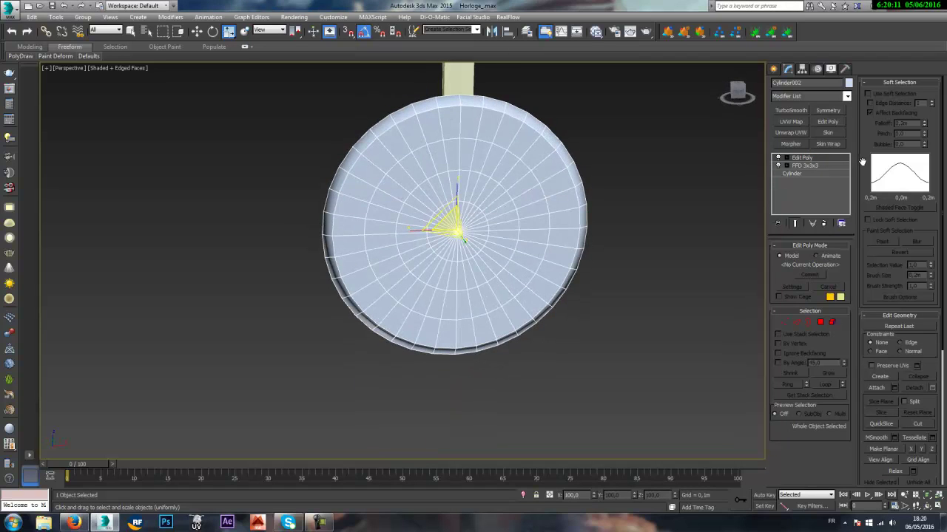
pyautogui.click(702, 190)
pyautogui.scroll(-8, 617, 161)
pyautogui.moveTo(617, 162); pyautogui.dragTo(540, 340, button='middle')
pyautogui.scroll(1, 526, 377)
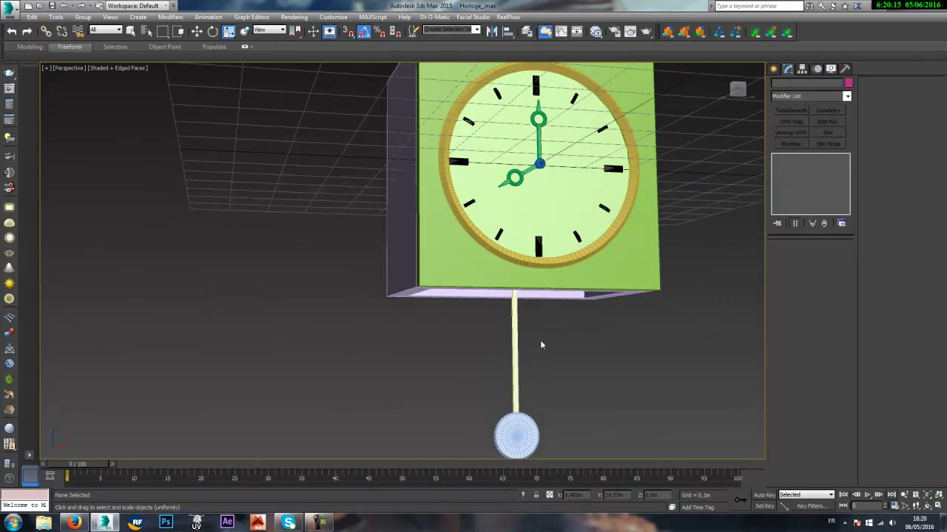
pyautogui.scroll(-4, 540, 340)
pyautogui.click(530, 382)
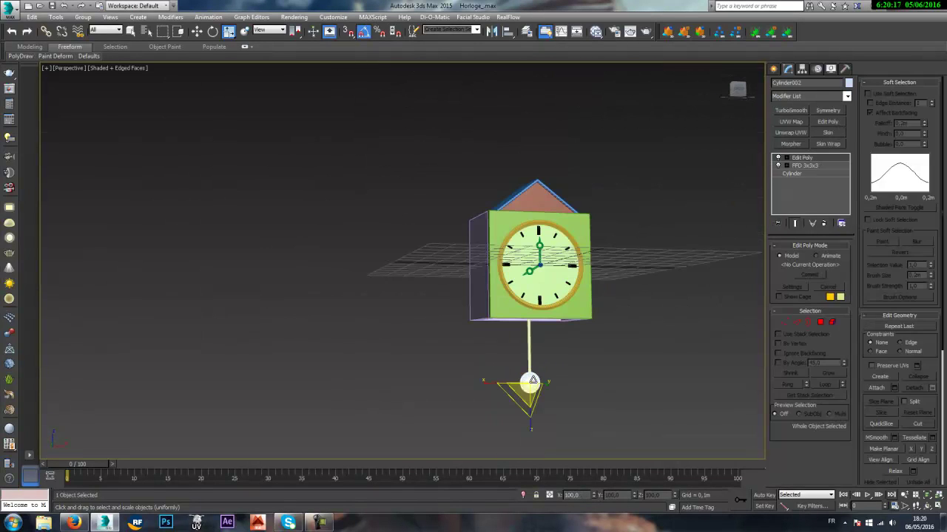
# - Show the clock as wireframe in the front view and select the pendulum's thin rod
pyautogui.press('f')
pyautogui.scroll(4, 528, 322)
pyautogui.scroll(-3, 566, 296)
pyautogui.moveTo(592, 195); pyautogui.dragTo(536, 201)
pyautogui.scroll(-2, 536, 222)
pyautogui.press('F3')
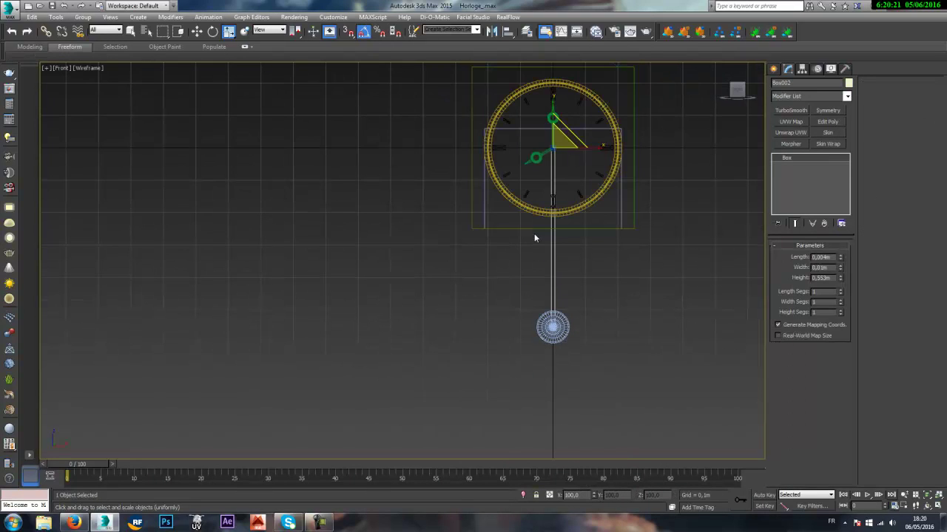
pyautogui.moveTo(565, 174); pyautogui.dragTo(568, 182, button='middle')
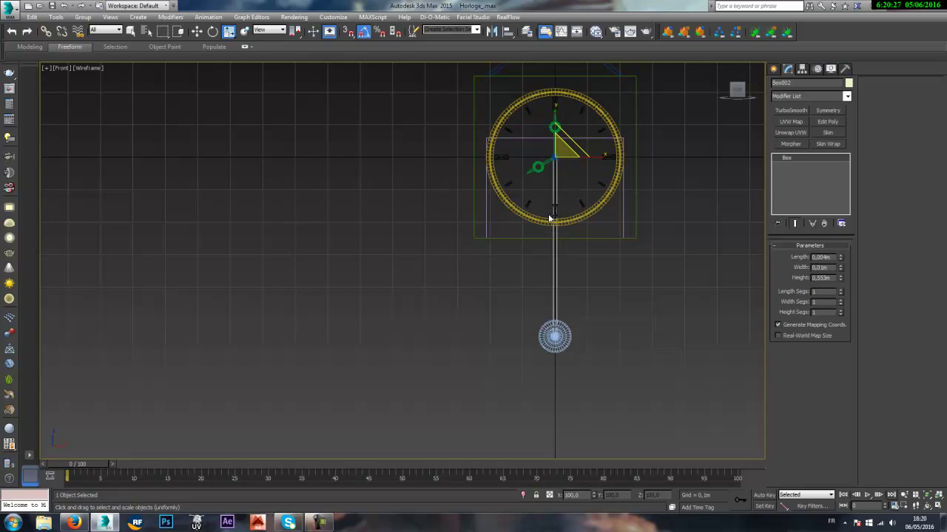
pyautogui.moveTo(554, 162); pyautogui.dragTo(562, 188, button='middle')
# - Try rotating the rod alone about its pivot at the clock's centre, and cancel the rotation
pyautogui.press('e')
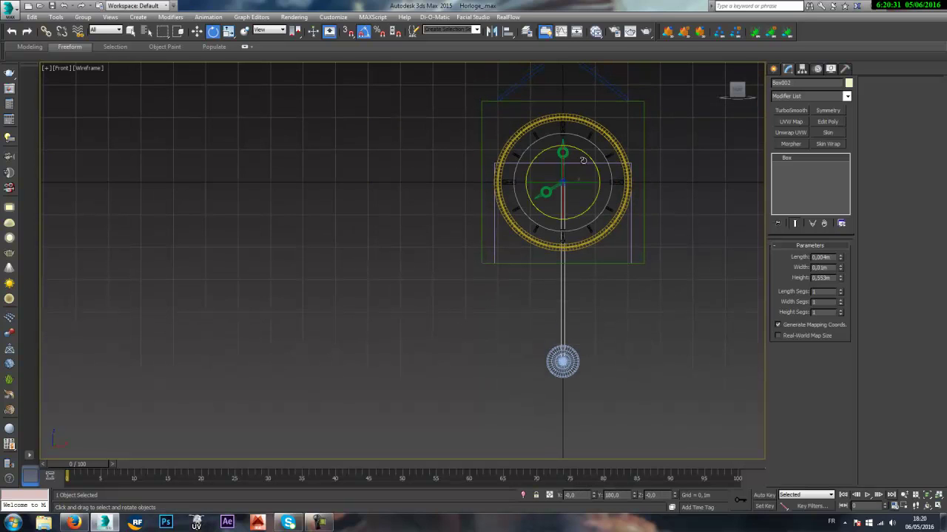
pyautogui.moveTo(588, 157); pyautogui.dragTo(570, 139)
pyautogui.rightClick(571, 139)
# - Link the pendulum disc to the thin rod as its parent
pyautogui.click(215, 211)
pyautogui.click(46, 31)
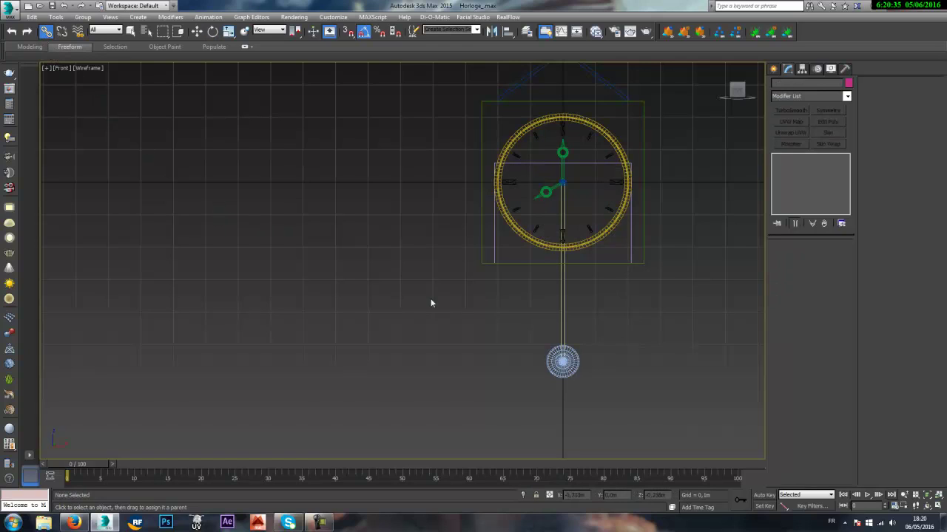
pyautogui.click(560, 357)
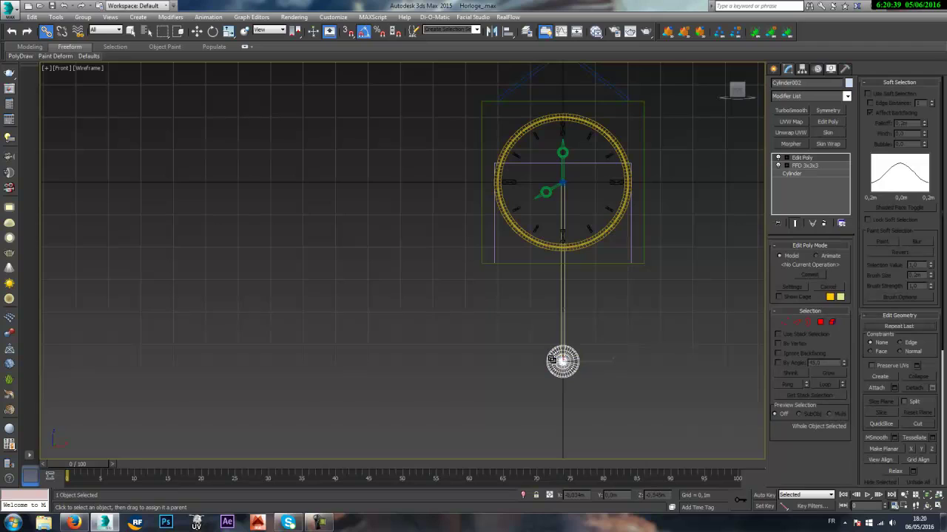
pyautogui.moveTo(551, 360); pyautogui.dragTo(562, 287)
# - Test the link by rotating the rod about the clock's centre, and undo the rotation
pyautogui.click(562, 271)
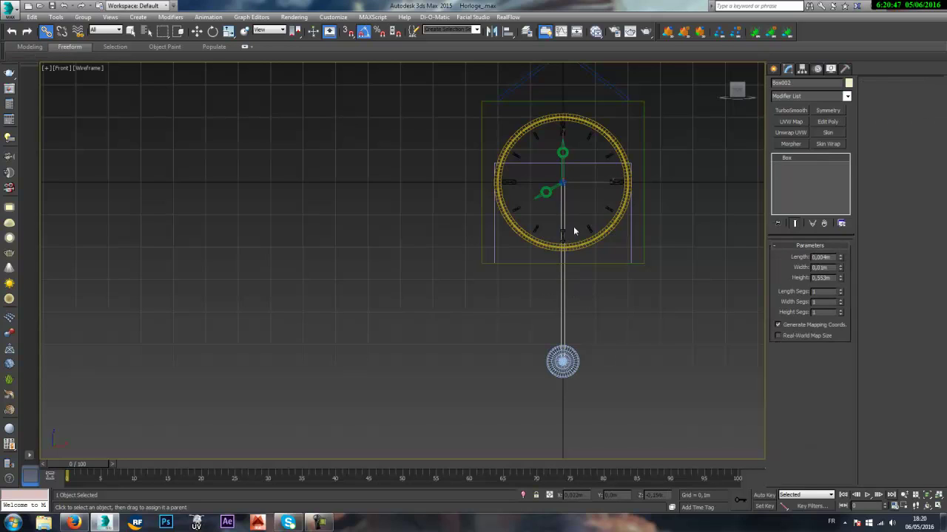
pyautogui.press('e')
pyautogui.moveTo(584, 153); pyautogui.dragTo(607, 178)
pyautogui.hotkey('ctrl', 'z')
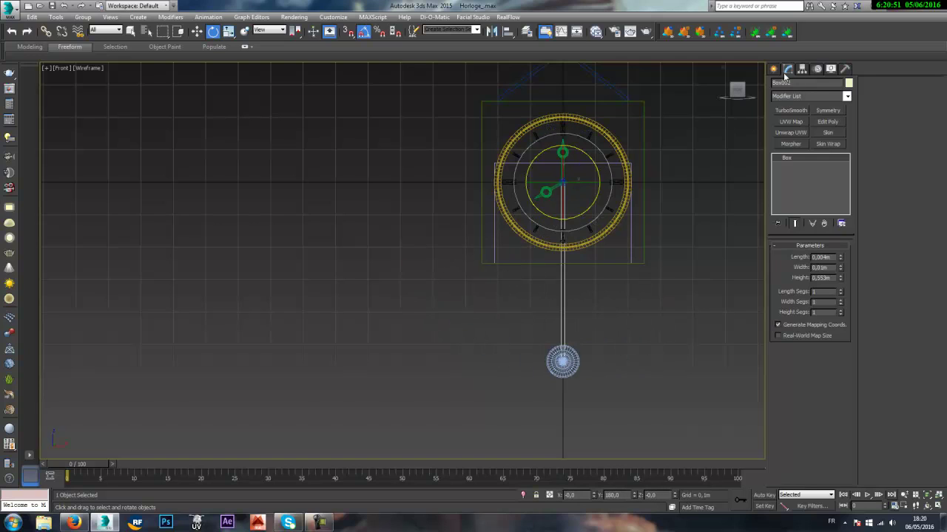
# - Create a Point helper beside the pendulum rod, displayed as a box with a cross
pyautogui.click(775, 69)
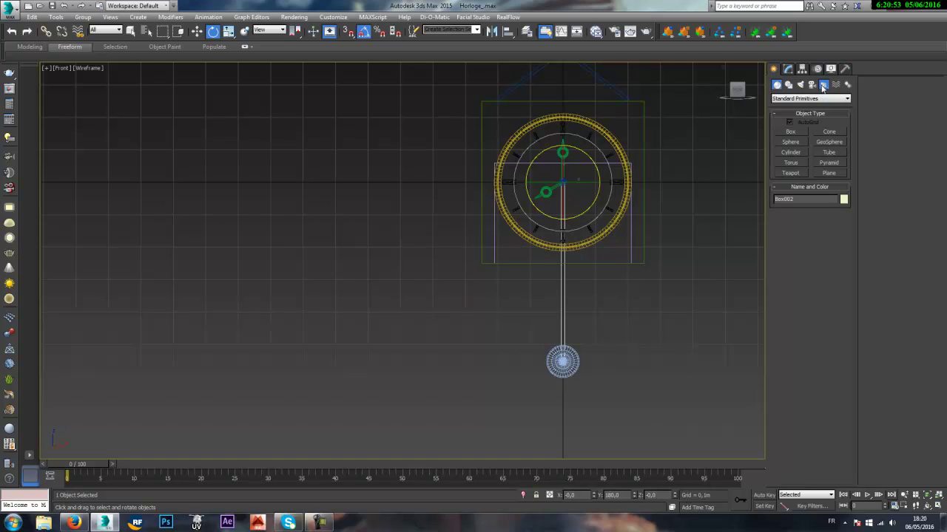
pyautogui.click(823, 84)
pyautogui.click(790, 163)
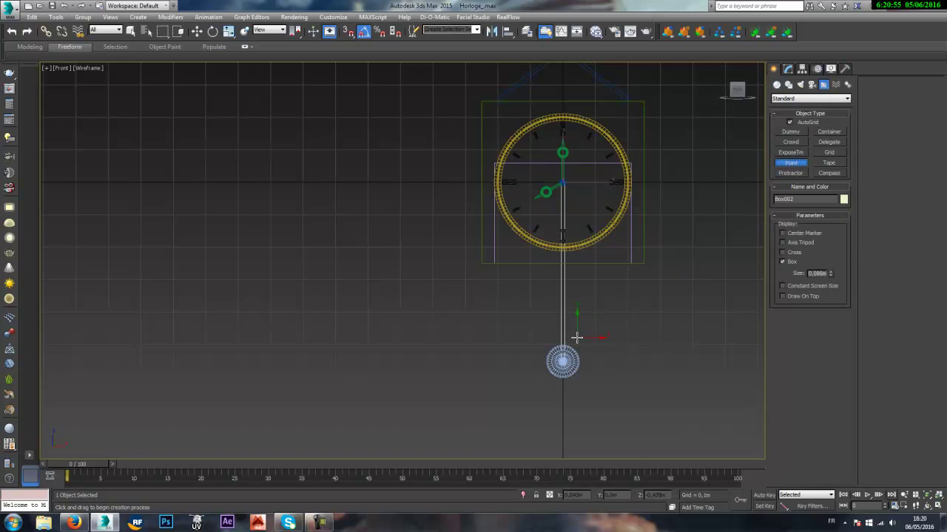
pyautogui.click(609, 320)
pyautogui.press('alt')
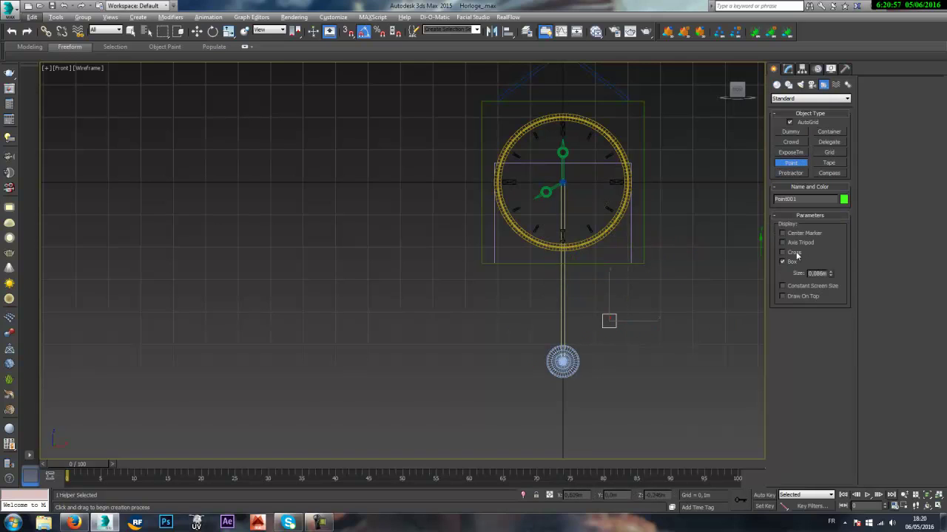
pyautogui.click(797, 253)
# - Align the helper to the rod pivot to pivot in X, Y and Z position, matching the Y and Z axis orientation
pyautogui.hotkey('alt', 'a')
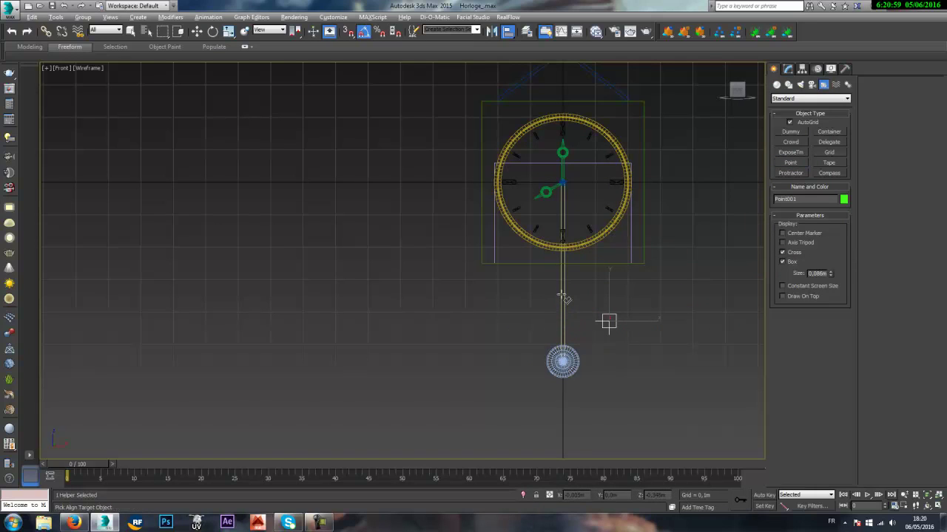
pyautogui.click(562, 296)
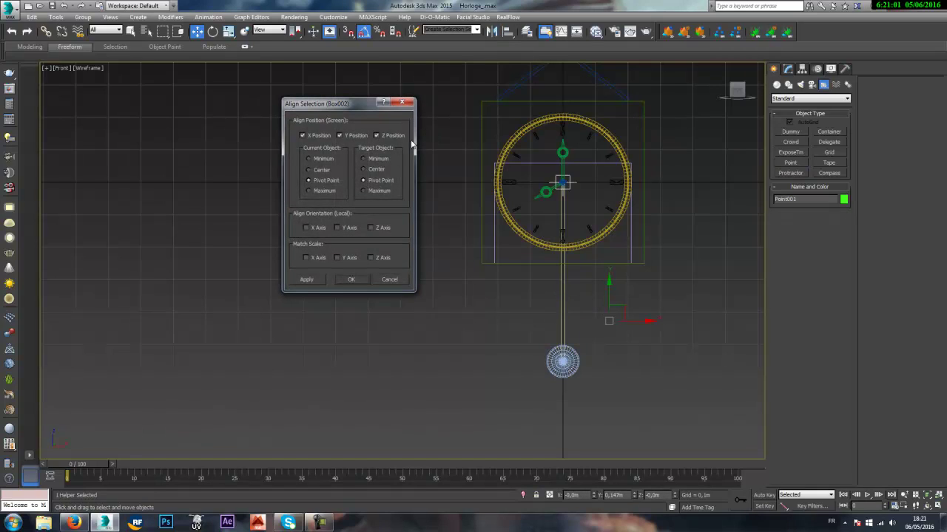
pyautogui.moveTo(315, 112); pyautogui.dragTo(246, 99)
pyautogui.click(316, 219)
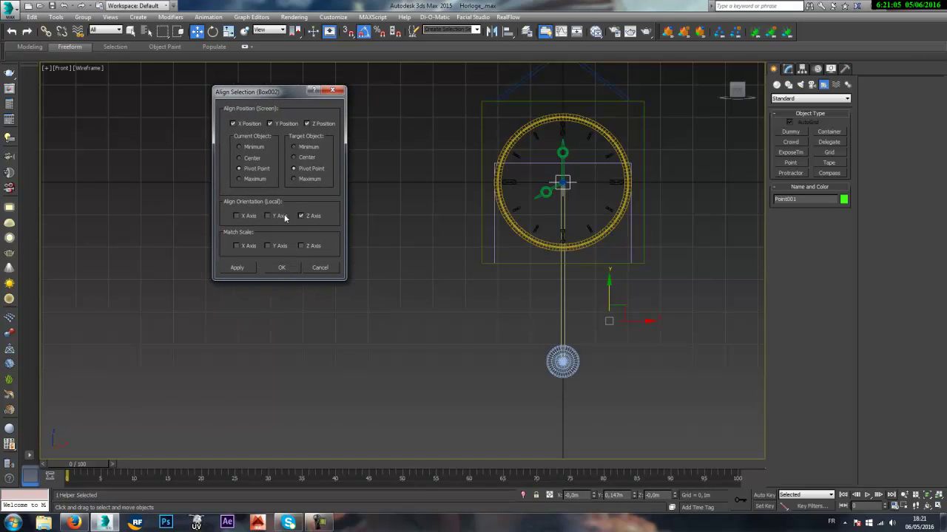
pyautogui.click(274, 216)
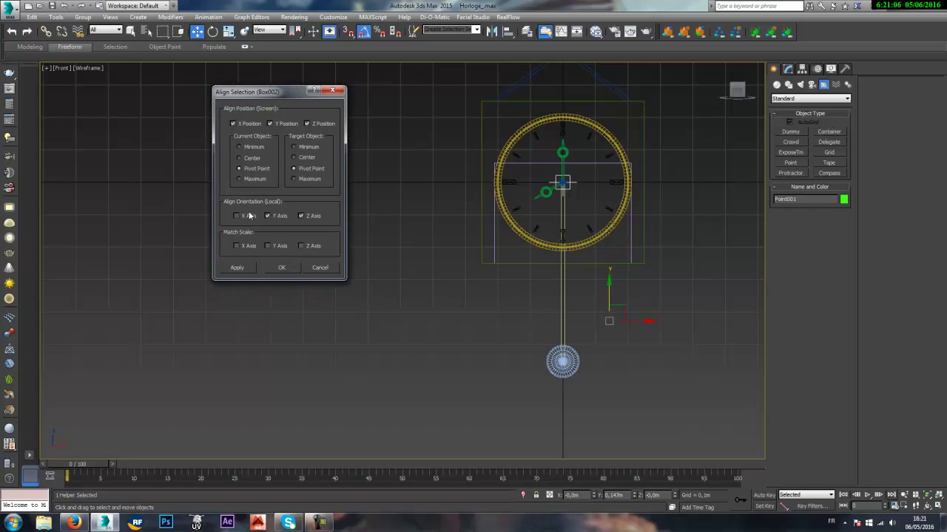
pyautogui.click(279, 268)
# - Freeze the Point helper's transform at the clock's centre
pyautogui.rightClick(570, 183)
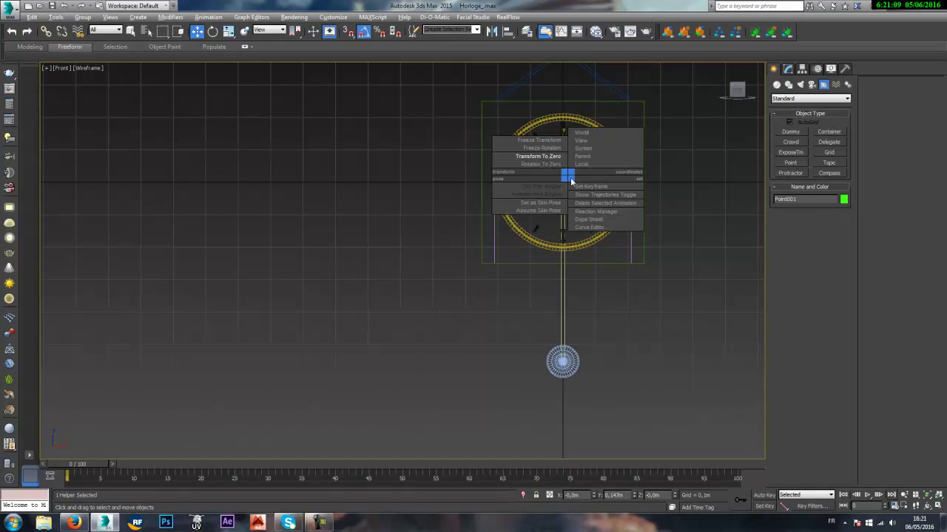
pyautogui.click(520, 142)
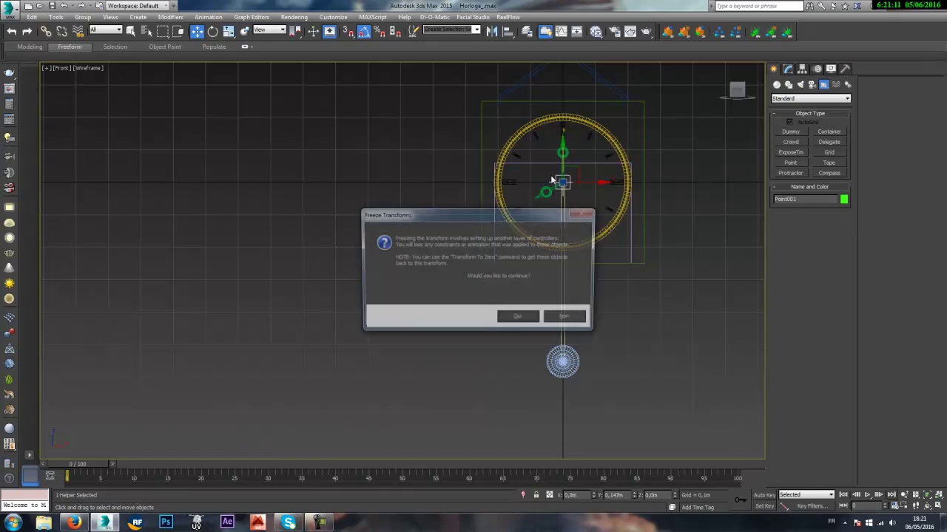
pyautogui.click(517, 318)
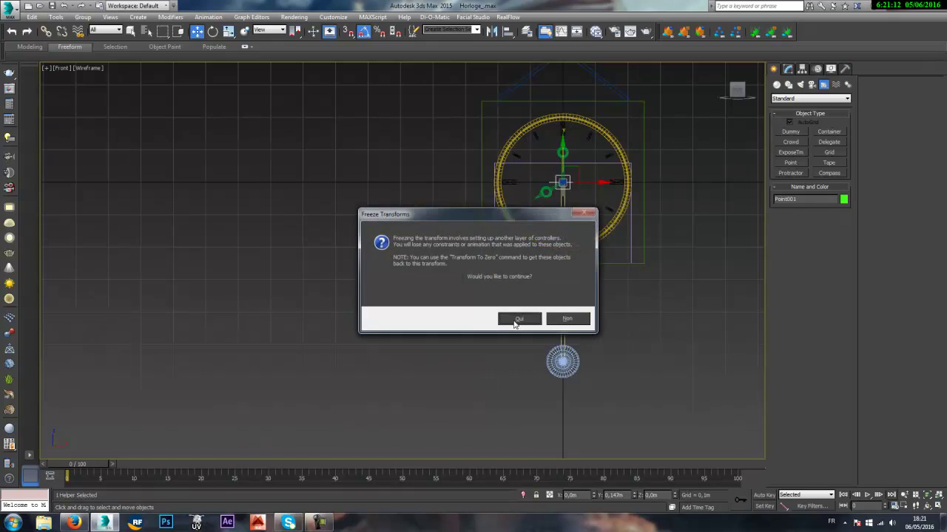
# - Link the pendulum rod to the Point helper as its parent
pyautogui.click(46, 31)
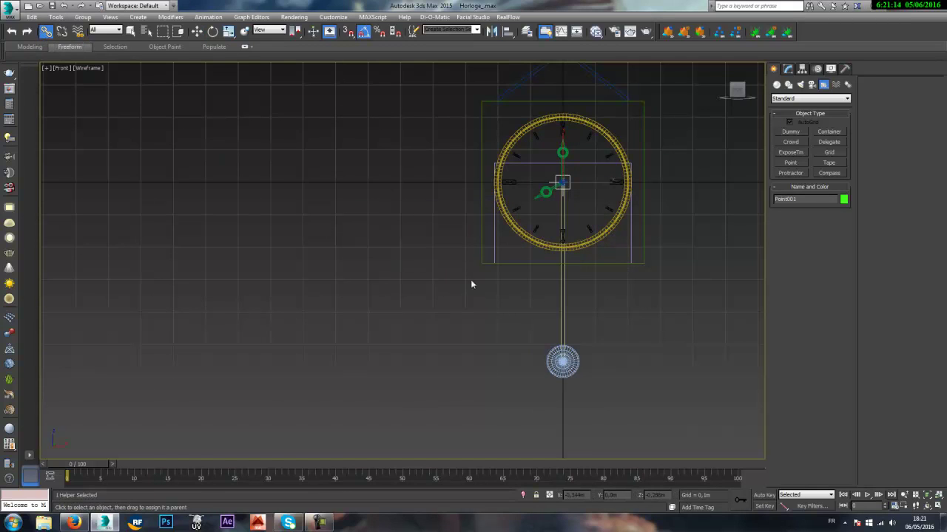
pyautogui.click(560, 211)
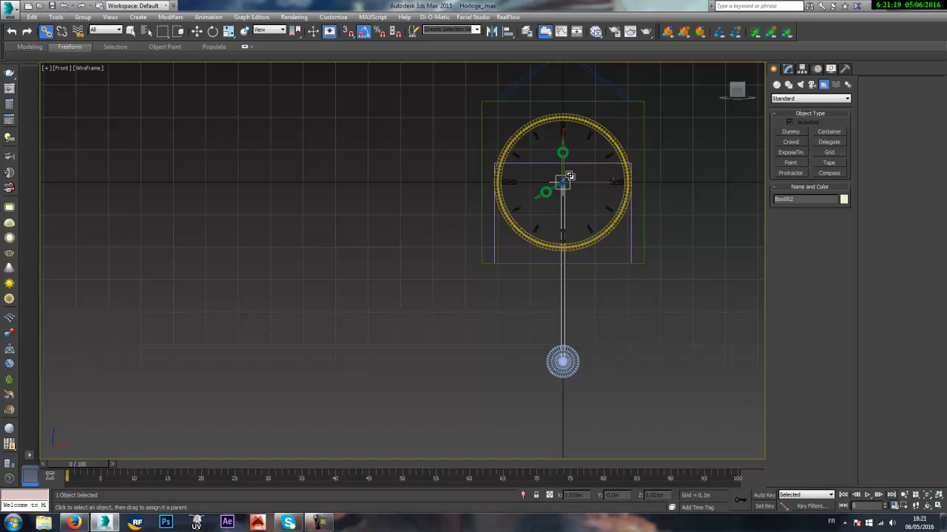
pyautogui.scroll(7, 569, 176)
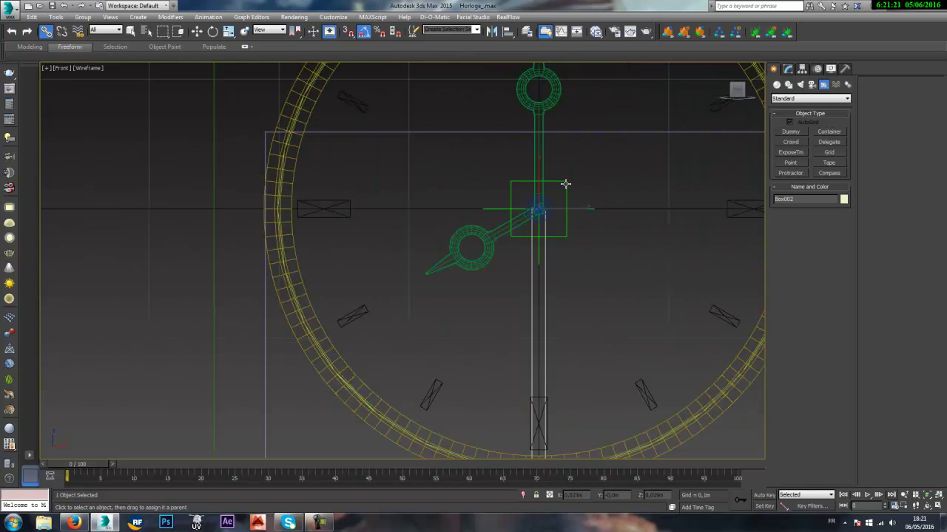
pyautogui.click(565, 184)
# - Select the Point helper together with the pendulum rod and freeze both objects' transforms
pyautogui.rightClick(566, 184)
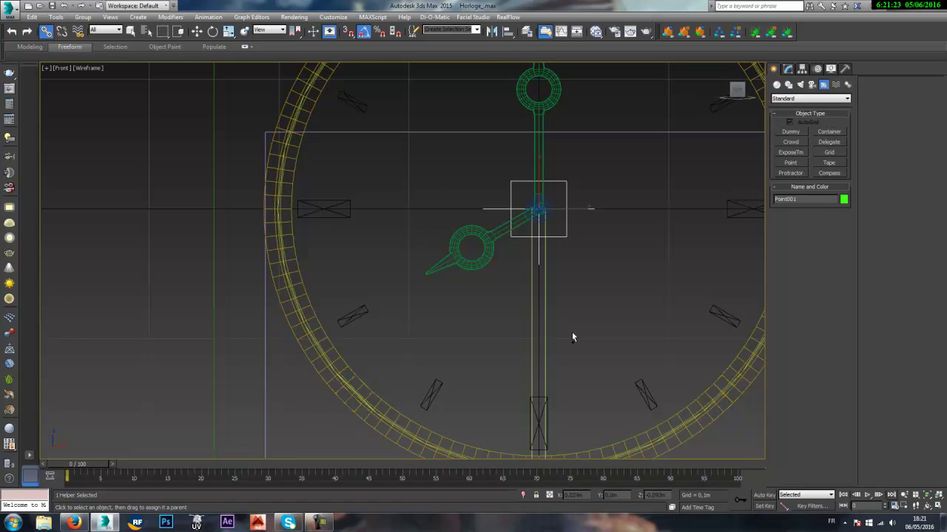
pyautogui.keyDown('ctrl'); pyautogui.click(532, 333); pyautogui.keyUp('ctrl')
pyautogui.rightClick(515, 327)
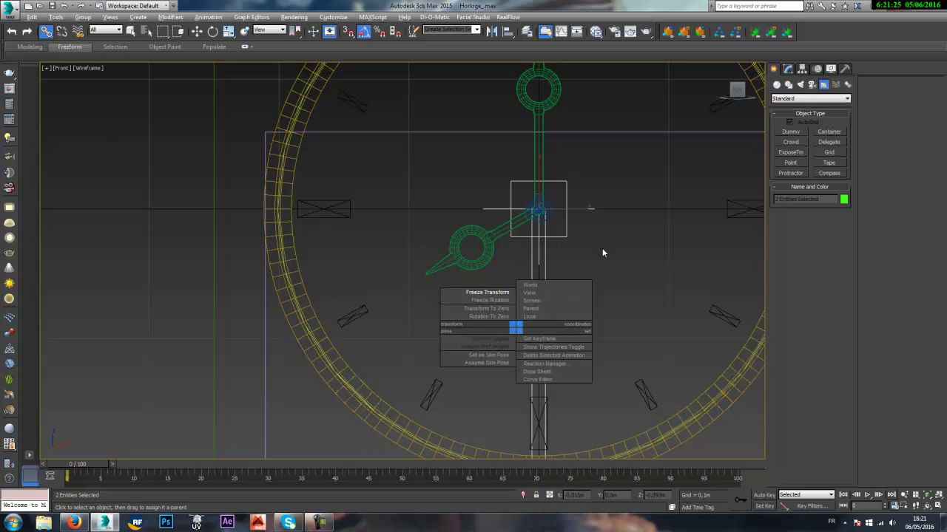
pyautogui.click(487, 292)
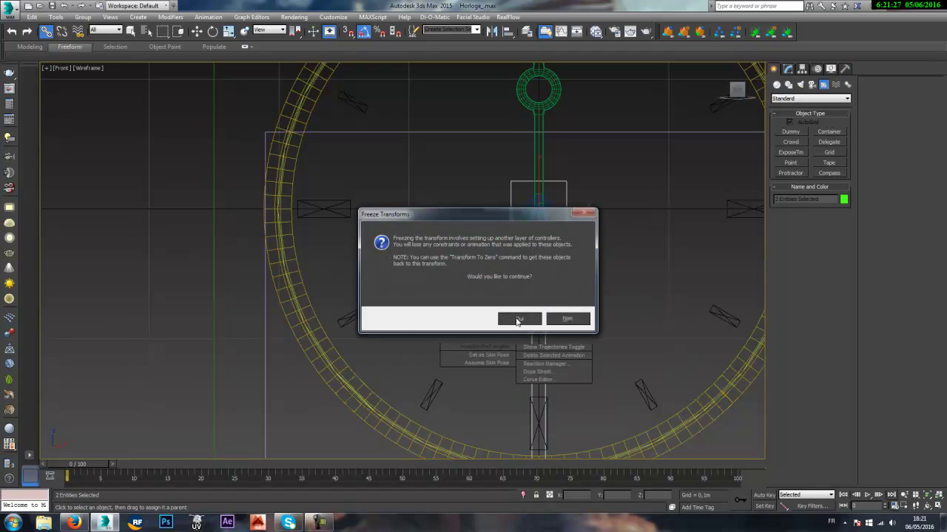
pyautogui.click(518, 319)
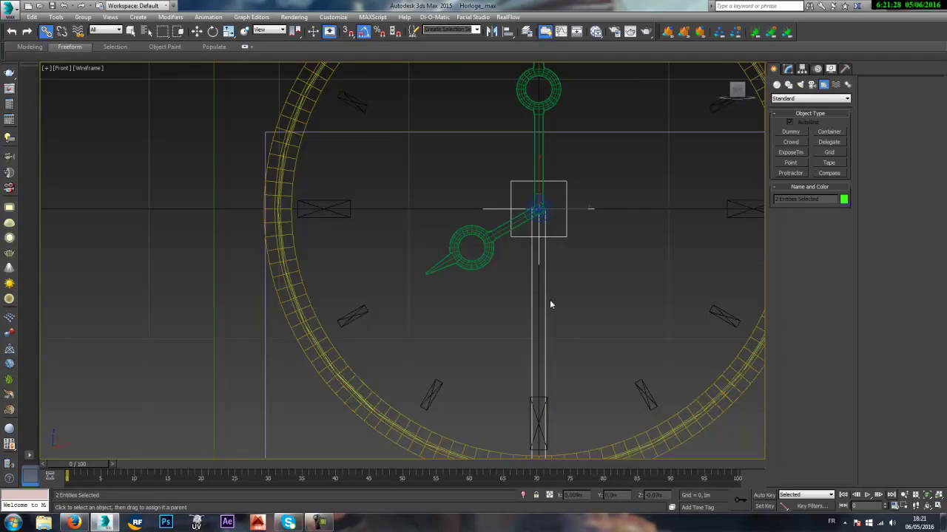
# - Test the hierarchy by rotating the Point helper alone, and cancel the rotation
pyautogui.press('w')
pyautogui.click(562, 190)
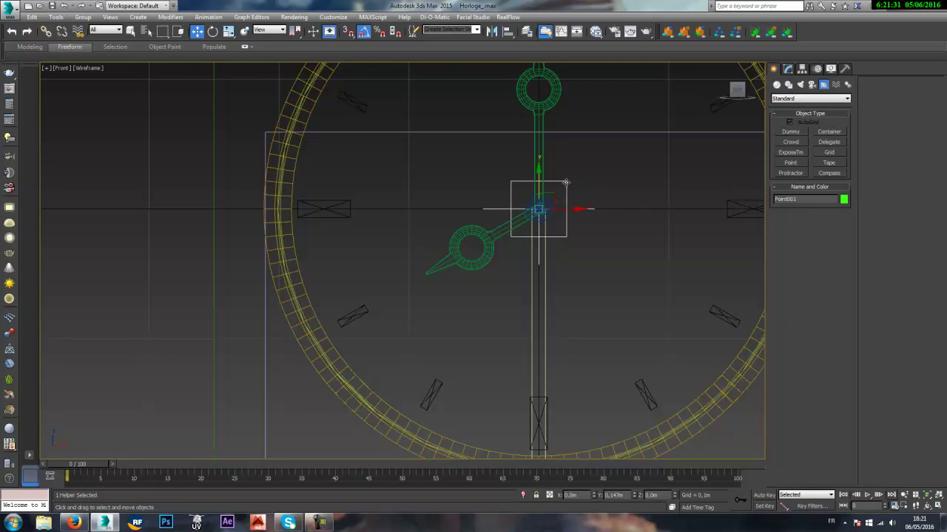
pyautogui.scroll(-6, 562, 189)
pyautogui.press('e')
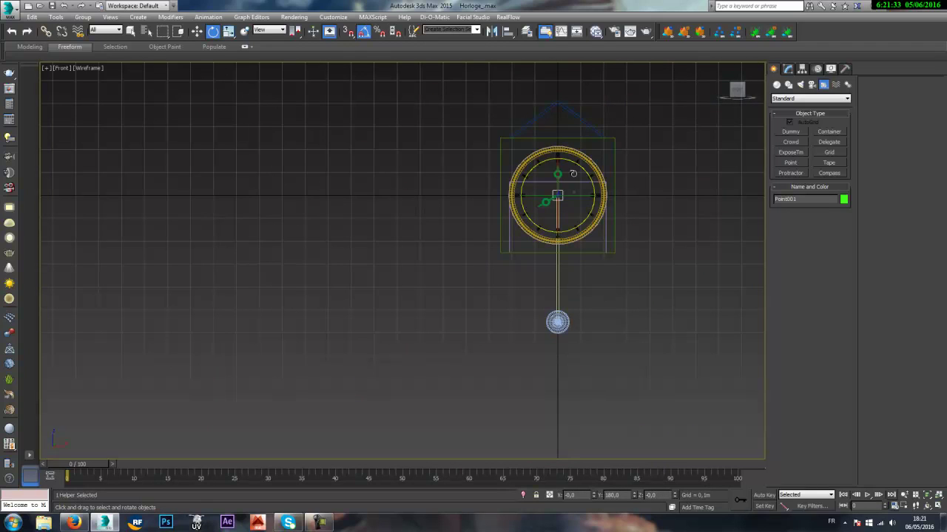
pyautogui.moveTo(577, 167)
pyautogui.mouseDown()
pyautogui.moveTo(588, 164)
pyautogui.moveTo(570, 165)
pyautogui.moveTo(601, 170)
pyautogui.moveTo(551, 152)
pyautogui.moveTo(564, 158)
pyautogui.mouseUp()
pyautogui.rightClick(564, 158)
# - Swing the pendulum 40 degrees by rotating its Point helper, and restore the frozen pose with Transform To Zero
pyautogui.click(558, 322)
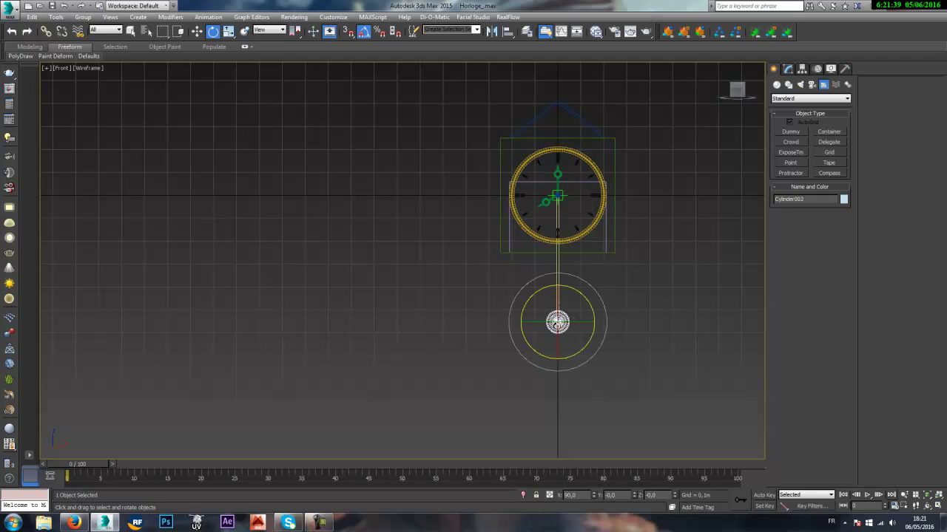
pyautogui.click(558, 266)
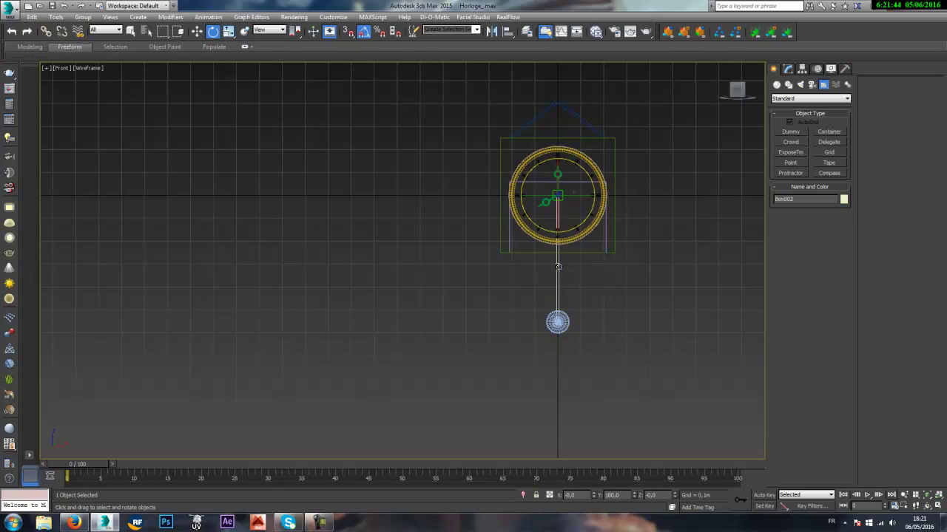
pyautogui.click(557, 197)
pyautogui.moveTo(574, 164); pyautogui.dragTo(557, 193)
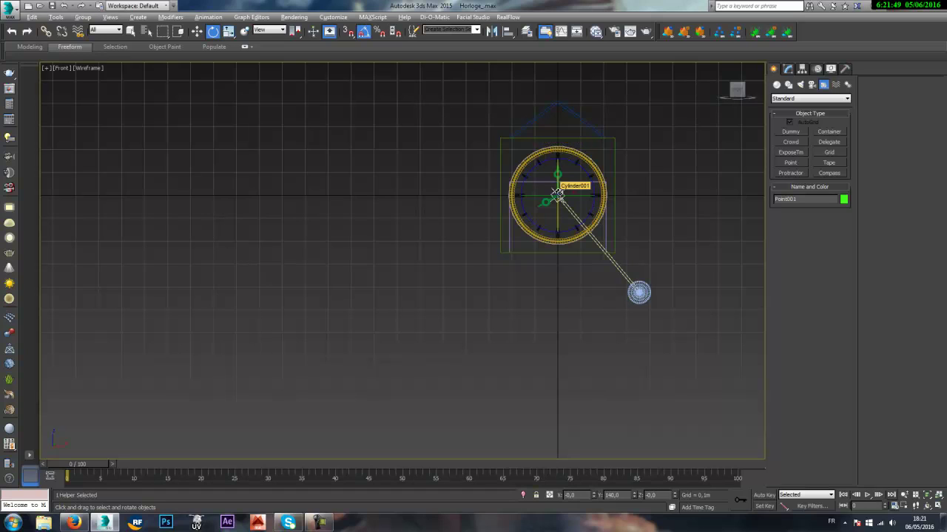
pyautogui.rightClick(556, 192)
pyautogui.click(525, 171)
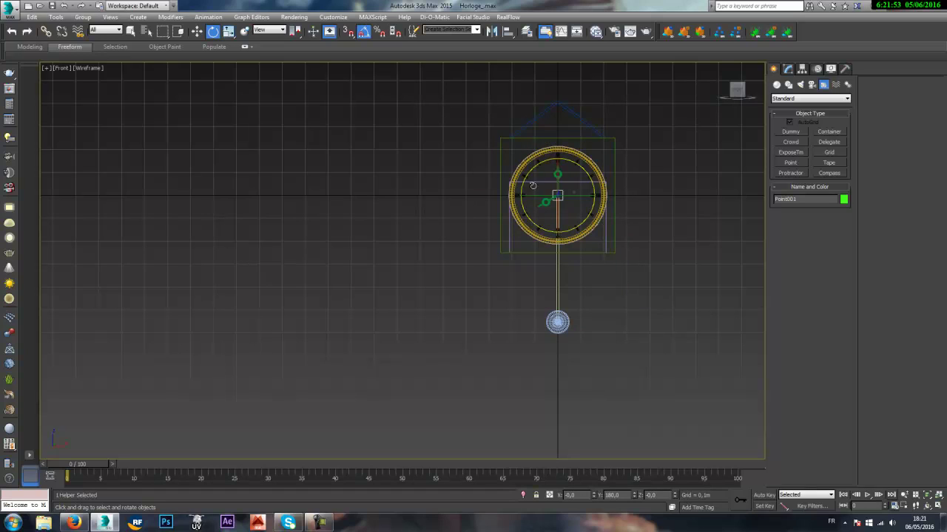
# - Set the scene's frame rate to PAL in the time configuration
pyautogui.moveTo(591, 198); pyautogui.dragTo(588, 214, button='middle')
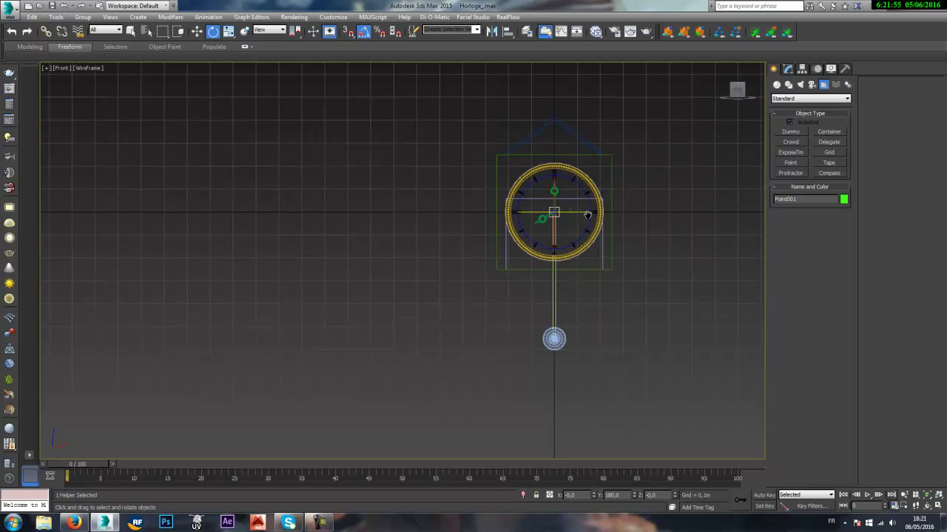
pyautogui.moveTo(515, 279); pyautogui.dragTo(535, 313, button='middle')
pyautogui.scroll(-3, 535, 313)
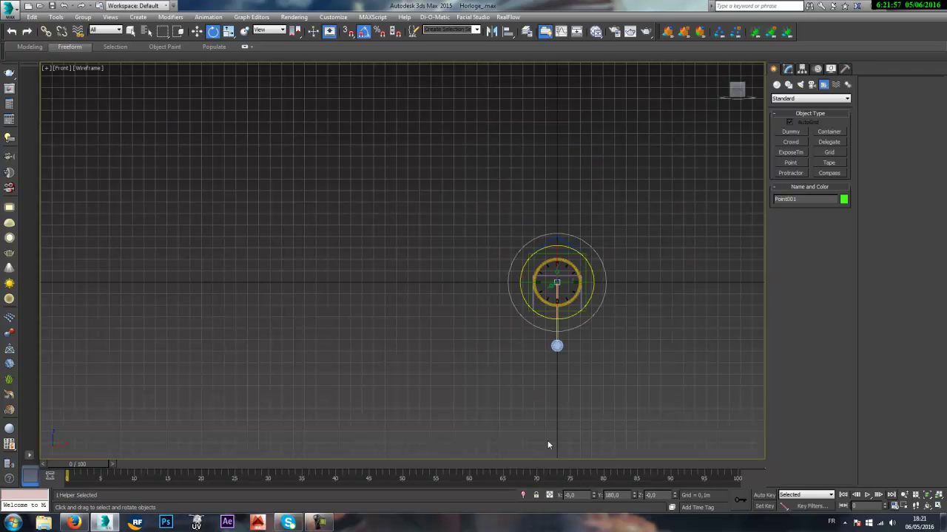
pyautogui.click(784, 507)
pyautogui.moveTo(785, 504)
pyautogui.mouseDown()
pyautogui.moveTo(784, 475)
pyautogui.moveTo(773, 506)
pyautogui.mouseUp()
pyautogui.click(894, 507)
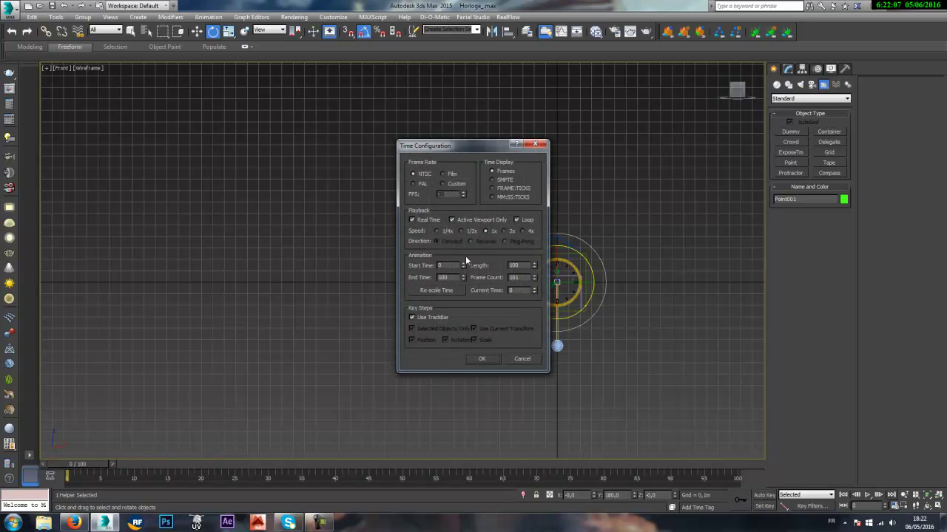
pyautogui.click(413, 184)
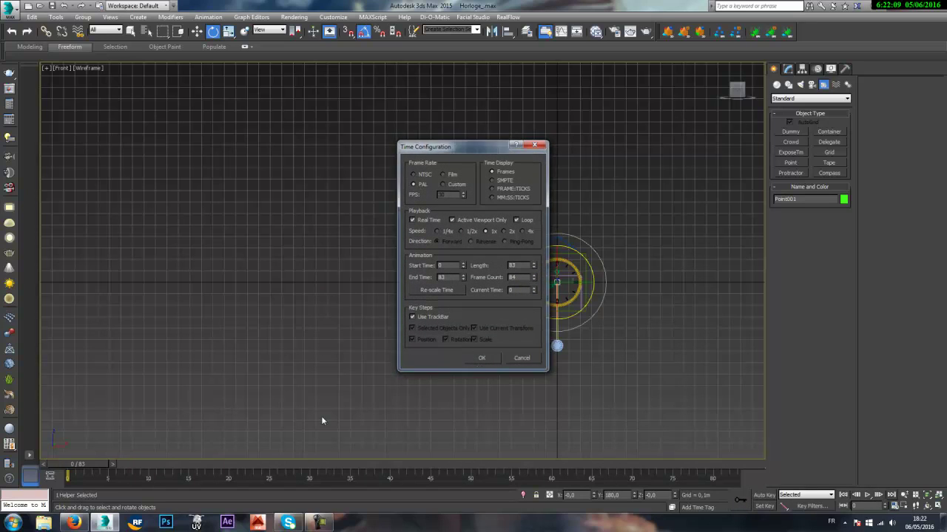
pyautogui.click(483, 359)
# - Rotate the Point helper 25 degrees at frame 0 so the pendulum swings out to the clock's right side
pyautogui.moveTo(575, 252); pyautogui.dragTo(569, 231)
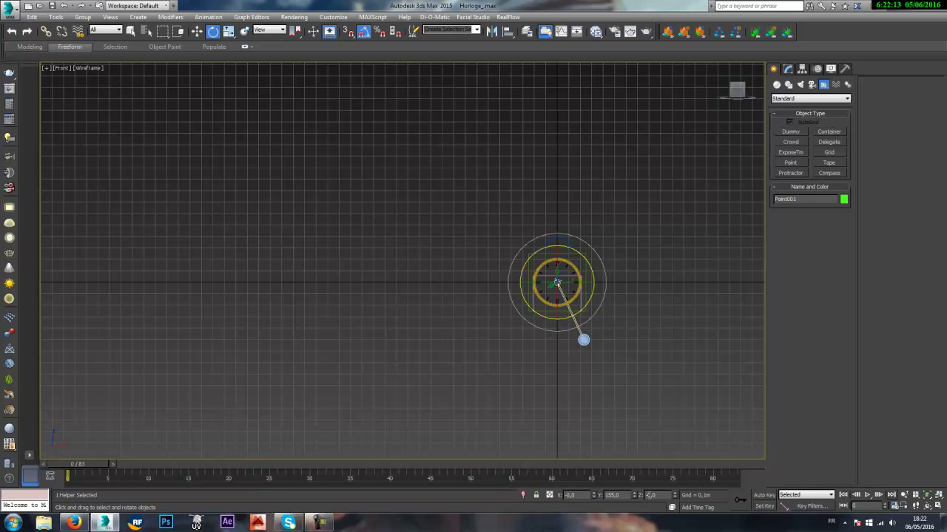
pyautogui.scroll(5, 585, 377)
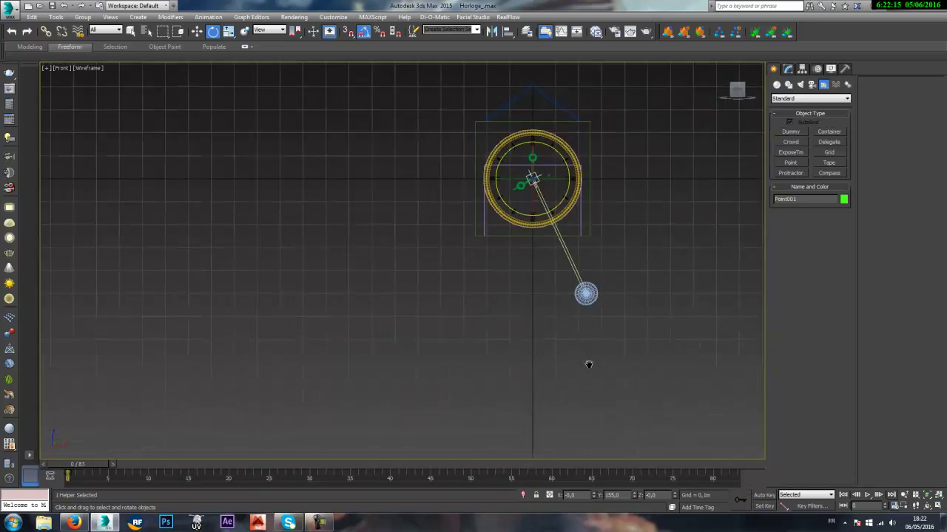
pyautogui.moveTo(589, 378); pyautogui.dragTo(590, 392, button='middle')
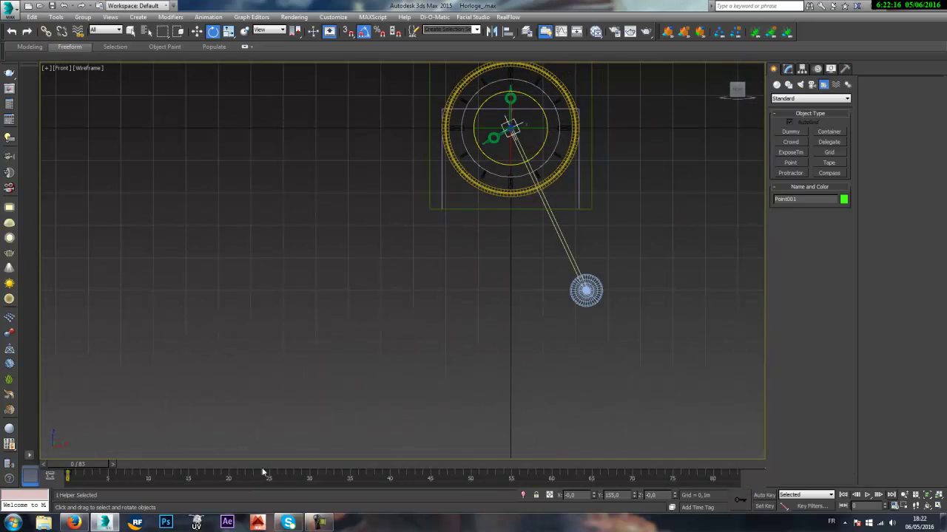
# - Turn on Auto Key and, at frame 15, rotate the helper 50 degrees to swing the pendulum to the opposite side
pyautogui.click(764, 495)
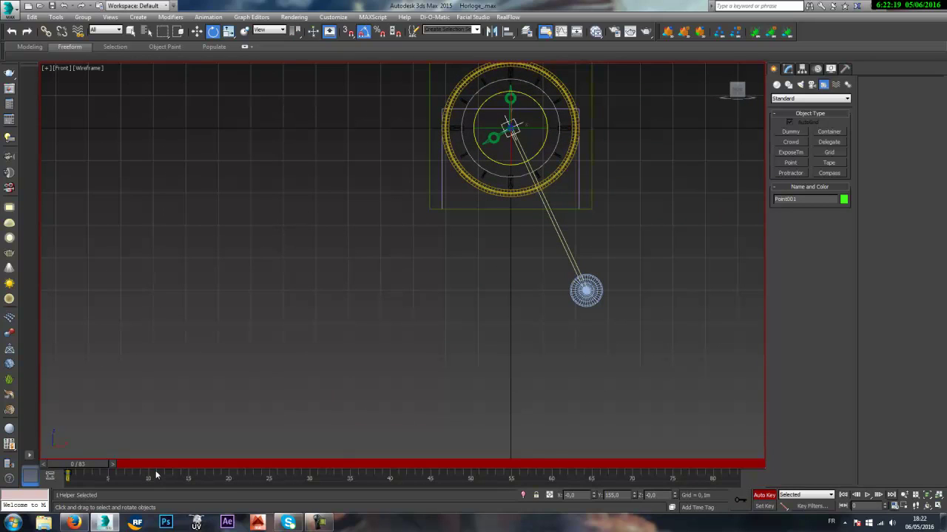
pyautogui.moveTo(87, 465); pyautogui.dragTo(198, 475)
pyautogui.press('e')
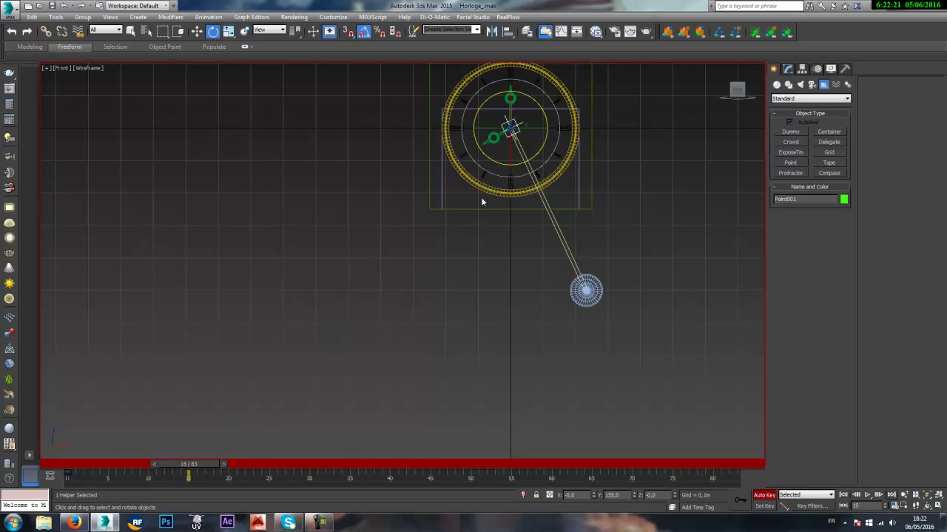
pyautogui.moveTo(527, 99); pyautogui.dragTo(553, 112)
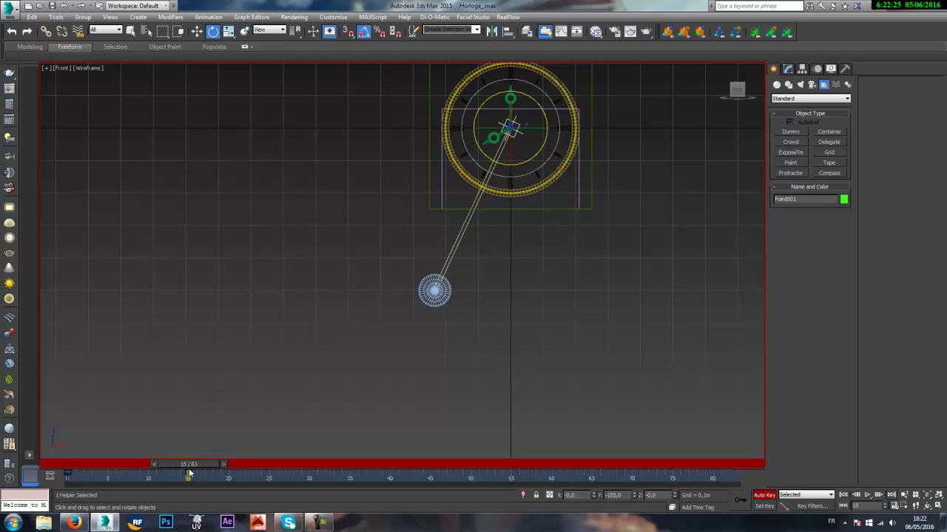
# - At frame 30, swing the pendulum back to its starting side, and copy the helper's frame 0 key onto frame 30
pyautogui.press('q')
pyautogui.moveTo(188, 473); pyautogui.dragTo(309, 479)
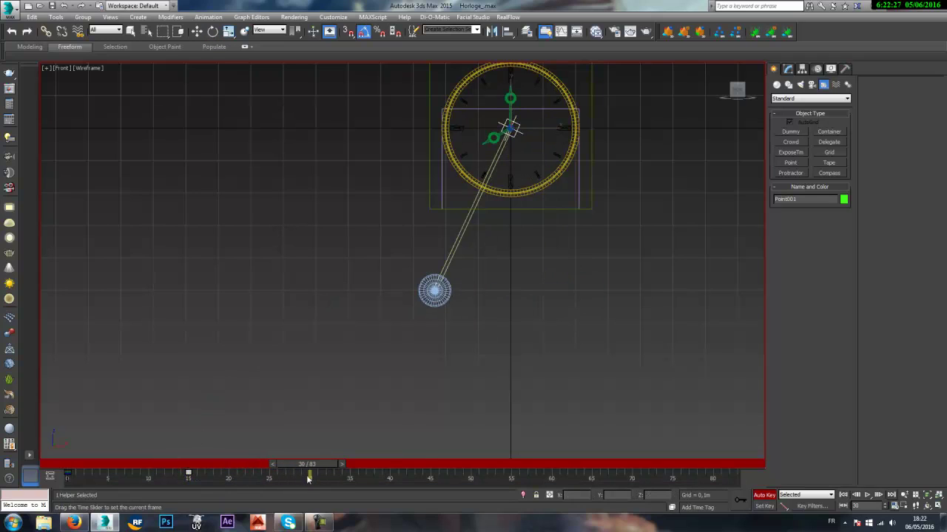
pyautogui.press('e')
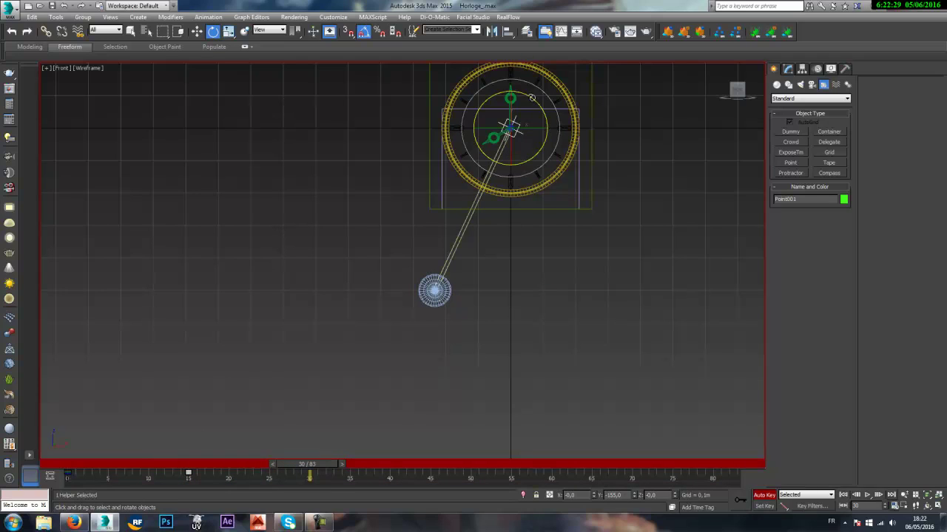
pyautogui.moveTo(532, 97); pyautogui.dragTo(571, 102)
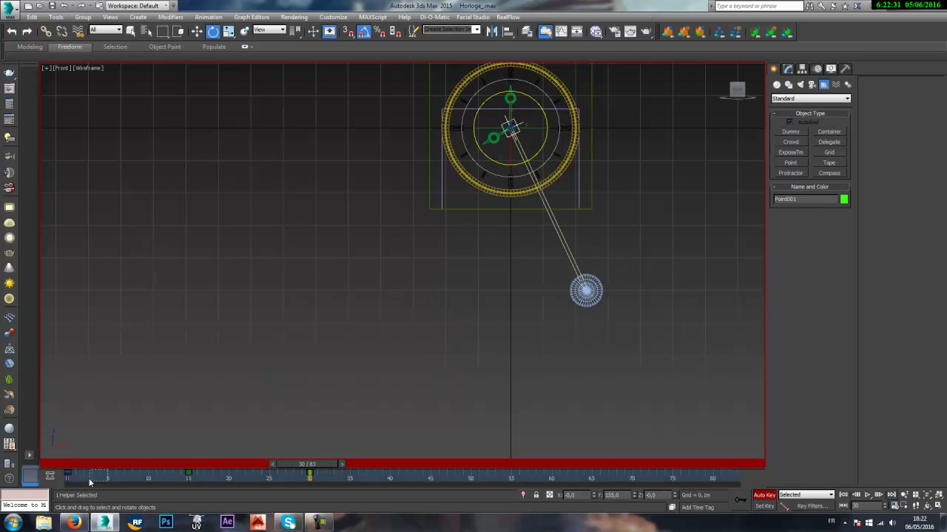
pyautogui.keyDown('shift'); pyautogui.moveTo(65, 478); pyautogui.dragTo(270, 478); pyautogui.keyUp('shift')
pyautogui.keyDown('shift'); pyautogui.moveTo(270, 517); pyautogui.dragTo(310, 521); pyautogui.keyUp('shift')
pyautogui.moveTo(353, 395); pyautogui.dragTo(375, 437, button='middle')
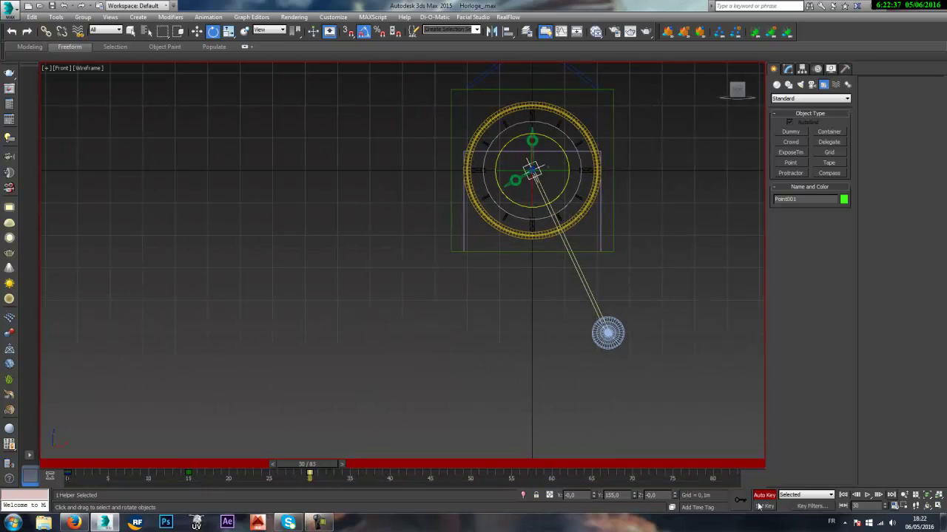
# - Set the animation's end time to frame 30 and play the pendulum's swing
pyautogui.click(902, 507)
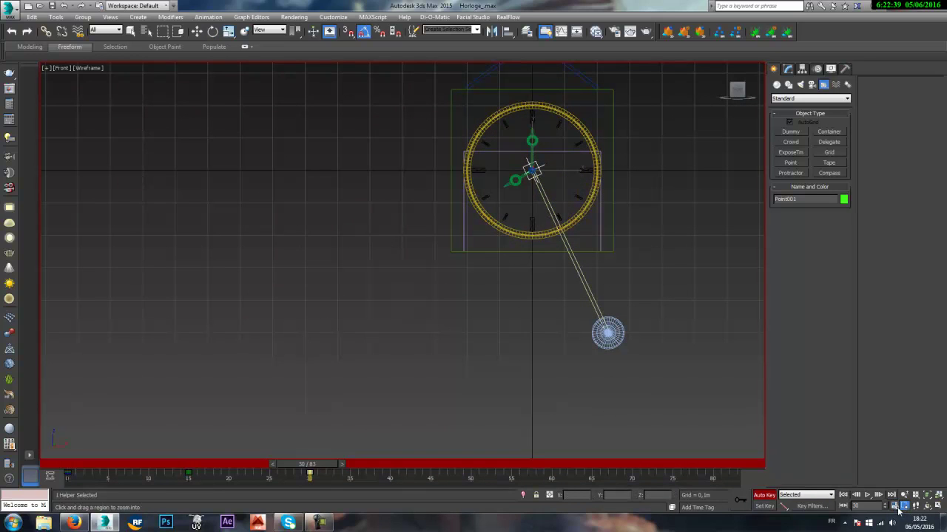
pyautogui.click(895, 506)
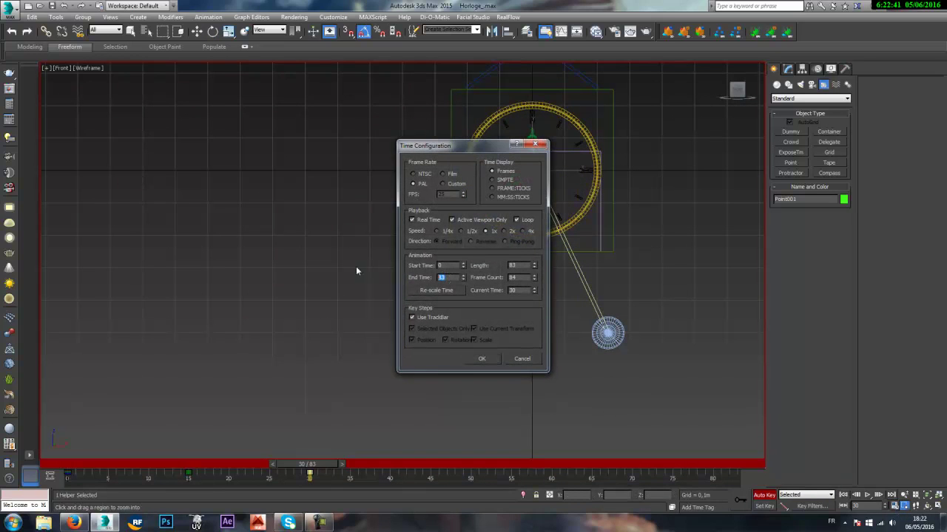
pyautogui.click(482, 360)
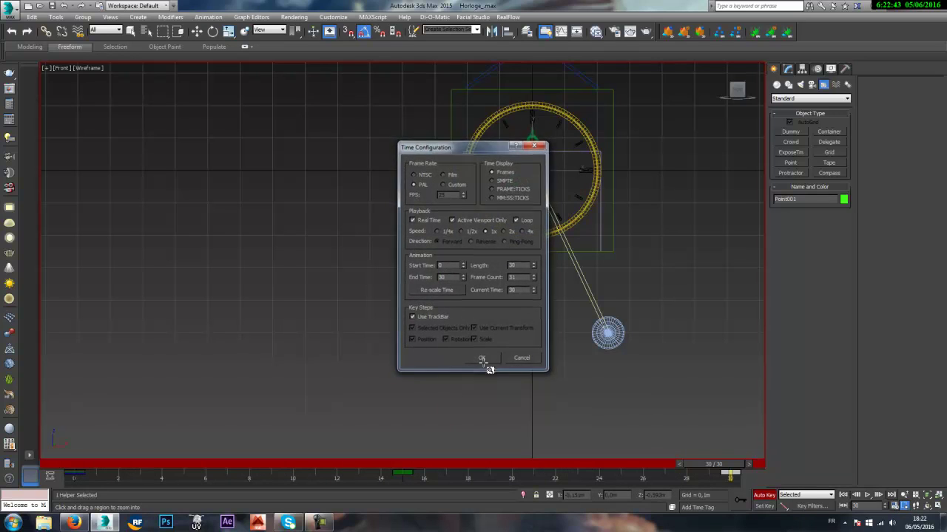
pyautogui.press('/')
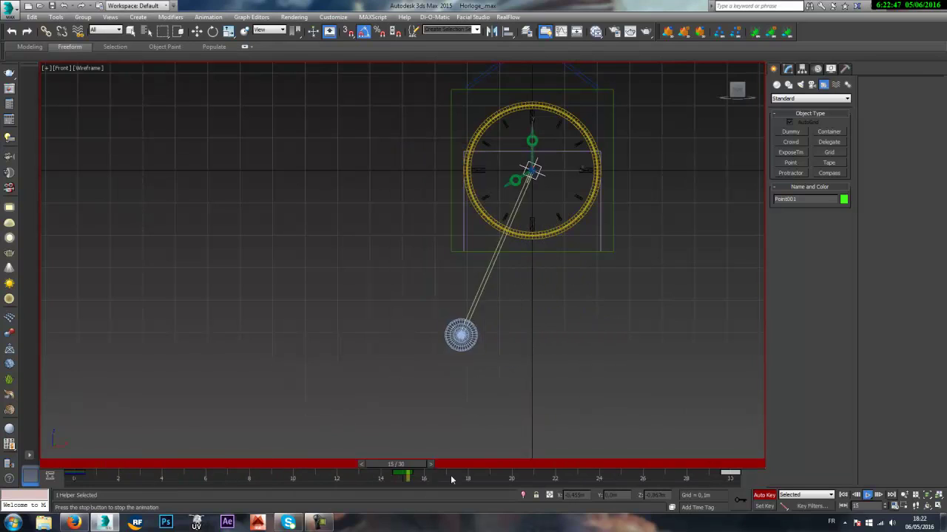
pyautogui.press('/')
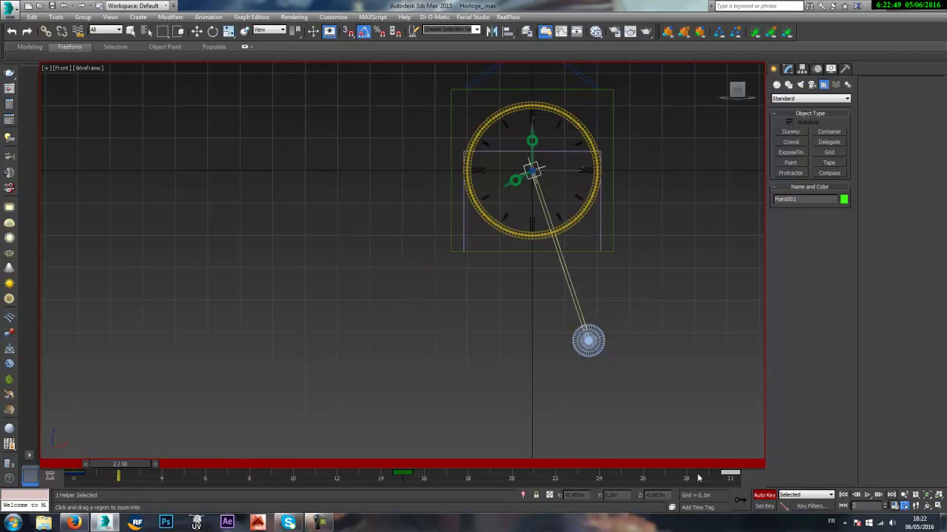
# - Select the helper's keys on the timeline and open the track bar's mini curve editor, enlarged to fill the screen
pyautogui.moveTo(719, 479); pyautogui.dragTo(760, 489)
pyautogui.moveTo(581, 480); pyautogui.dragTo(27, 462)
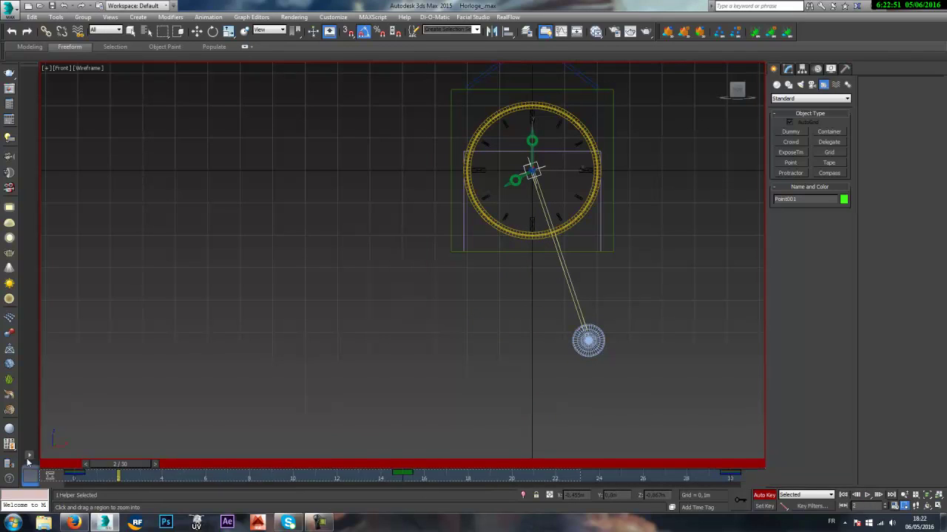
pyautogui.click(30, 476)
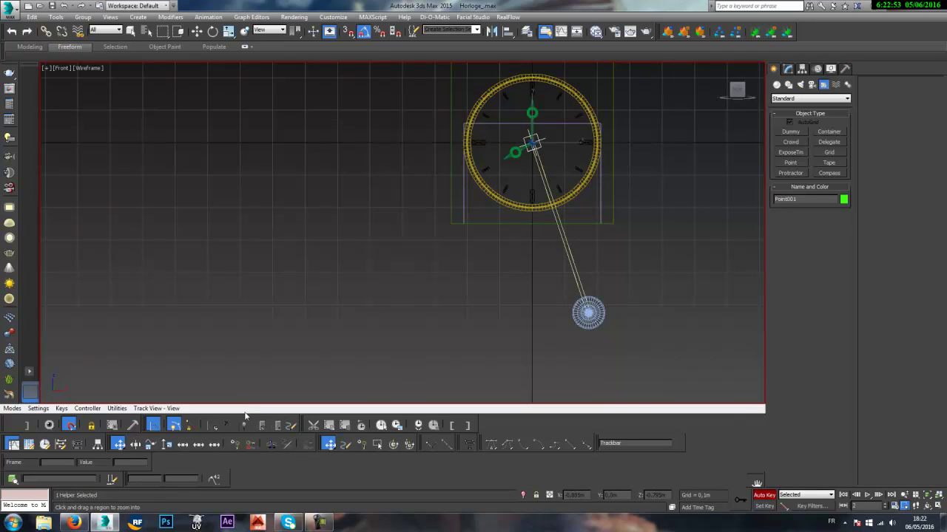
pyautogui.moveTo(246, 417); pyautogui.dragTo(292, 220)
pyautogui.doubleClick(147, 210)
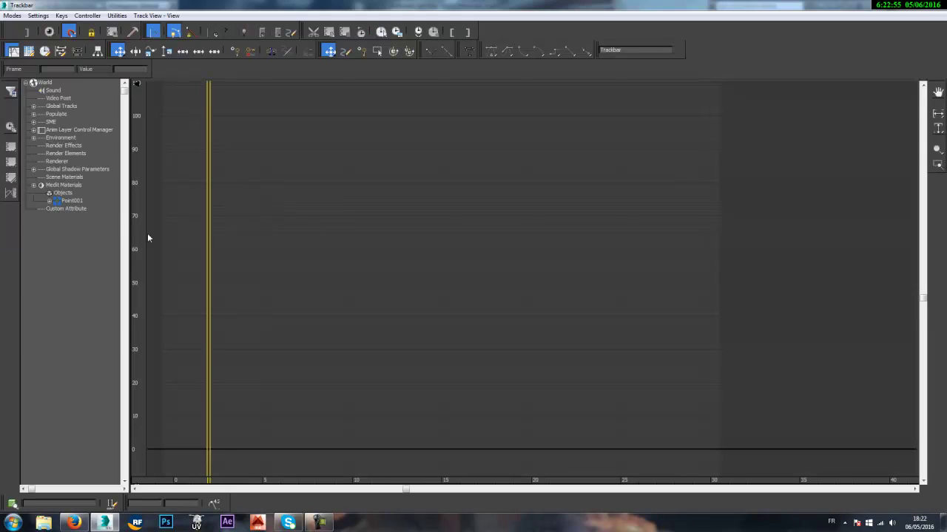
# - Expand the Point helper's transform tracks and examine the Zero Pos XYZ curves for X, Y and Z position
pyautogui.click(50, 201)
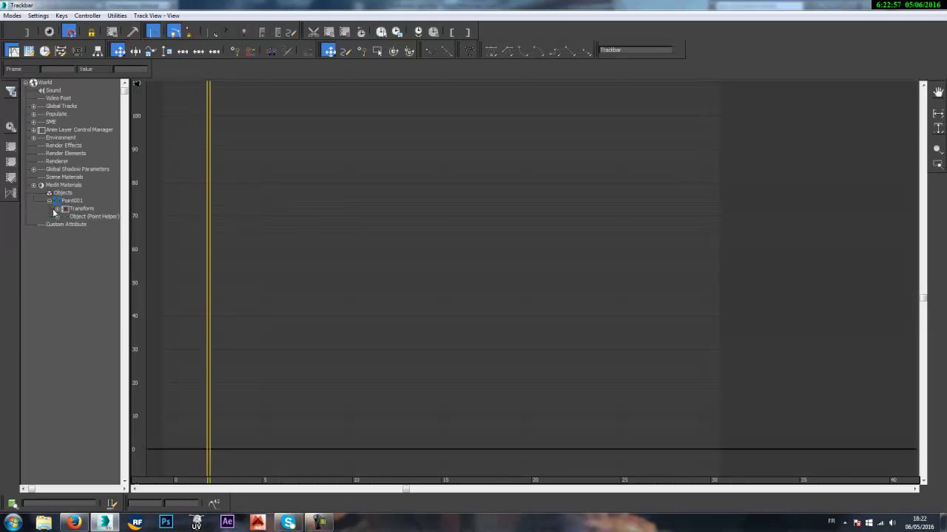
pyautogui.click(57, 209)
pyautogui.click(65, 218)
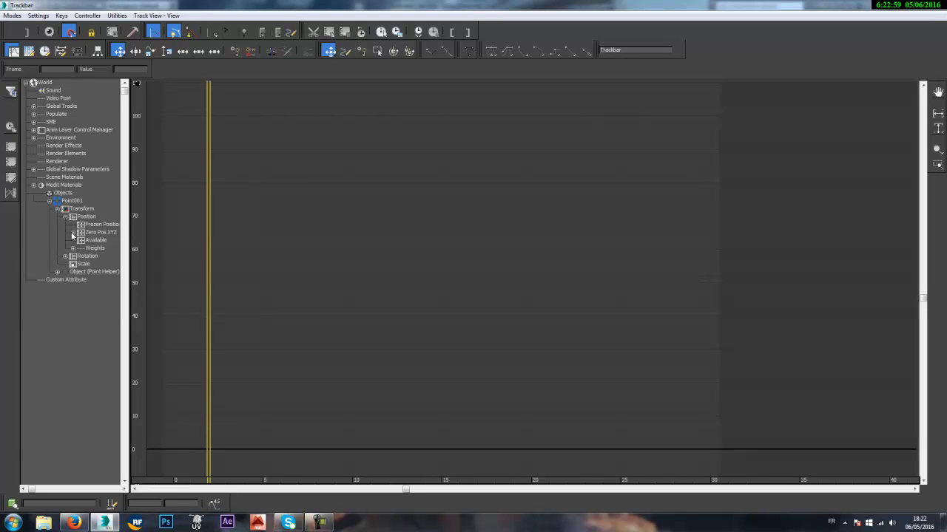
pyautogui.click(72, 233)
pyautogui.click(93, 240)
pyautogui.click(96, 248)
pyautogui.click(101, 257)
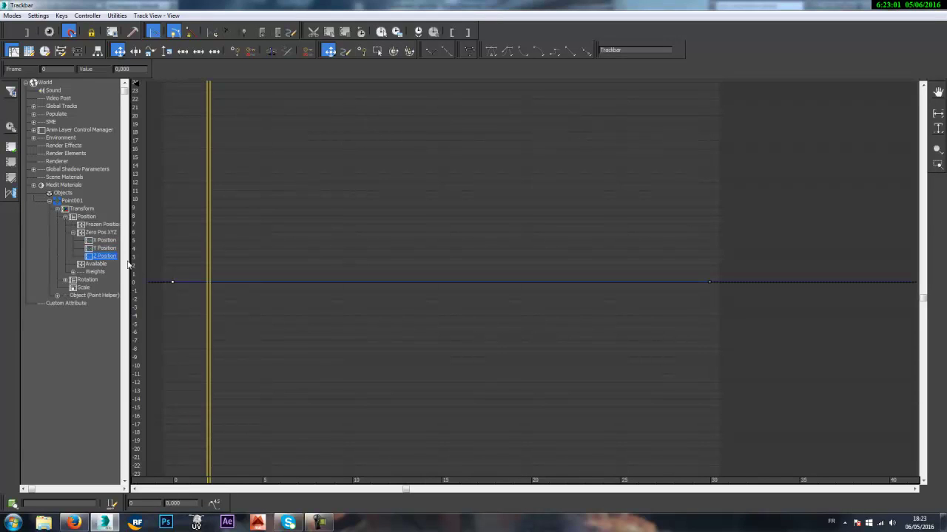
pyautogui.click(104, 249)
pyautogui.click(105, 241)
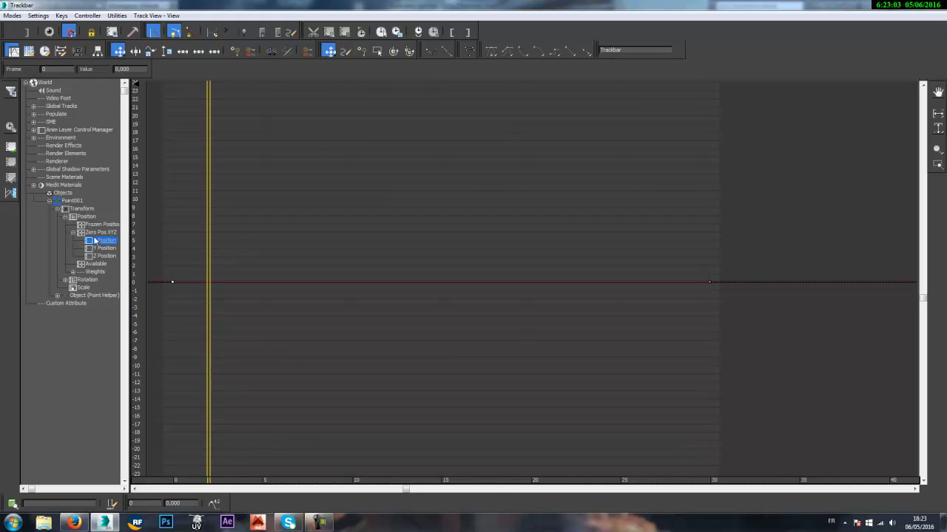
# - Expand the helper's Zero Euler XYZ rotation tracks and display the Y Rotation curve in full
pyautogui.click(65, 280)
pyautogui.click(72, 295)
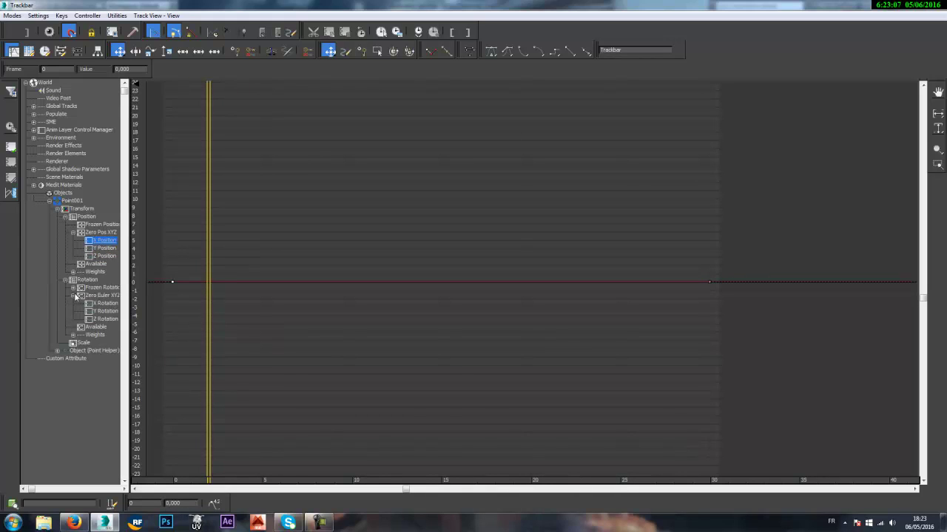
pyautogui.click(92, 310)
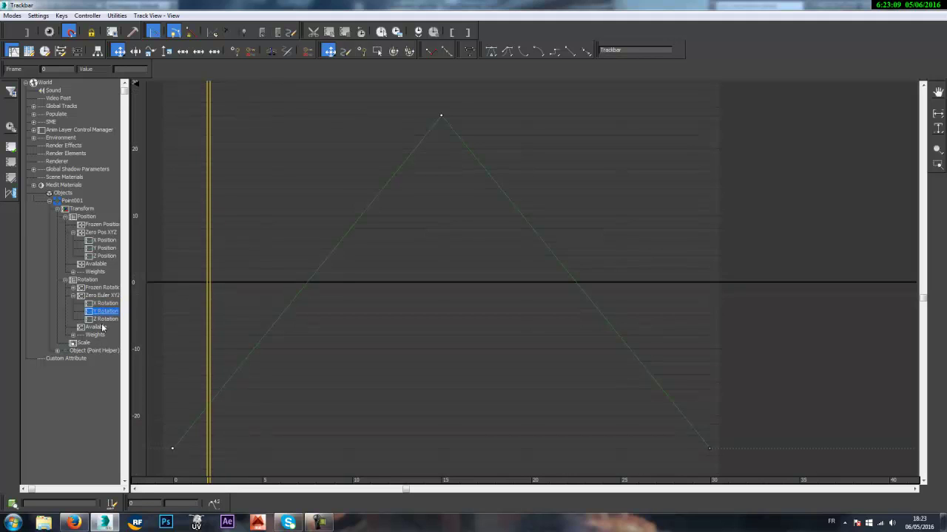
pyautogui.click(102, 327)
pyautogui.click(102, 319)
pyautogui.click(103, 312)
pyautogui.scroll(-1, 404, 179)
pyautogui.moveTo(403, 179); pyautogui.dragTo(392, 179, button='middle')
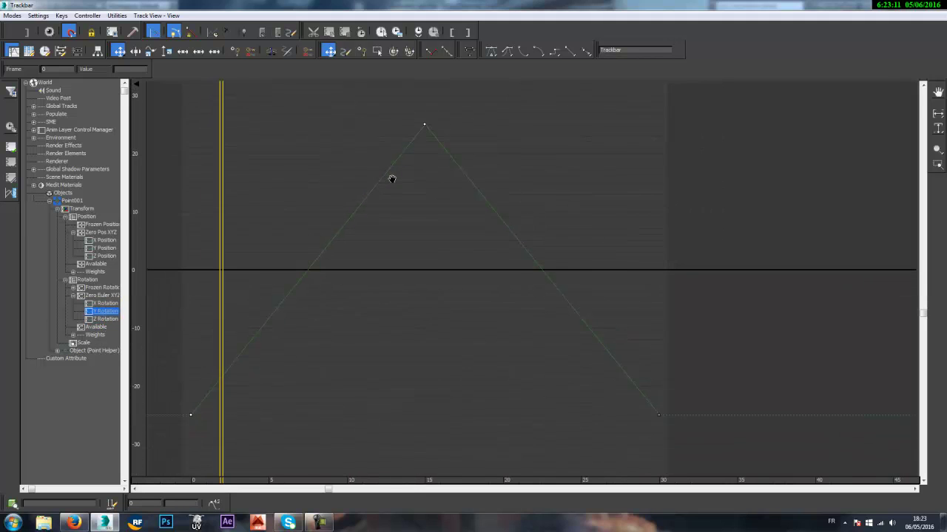
# - Set all keys of the Y Rotation curve to Auto tangents, and play the smoothed swing in the viewport
pyautogui.moveTo(697, 451); pyautogui.dragTo(153, 93)
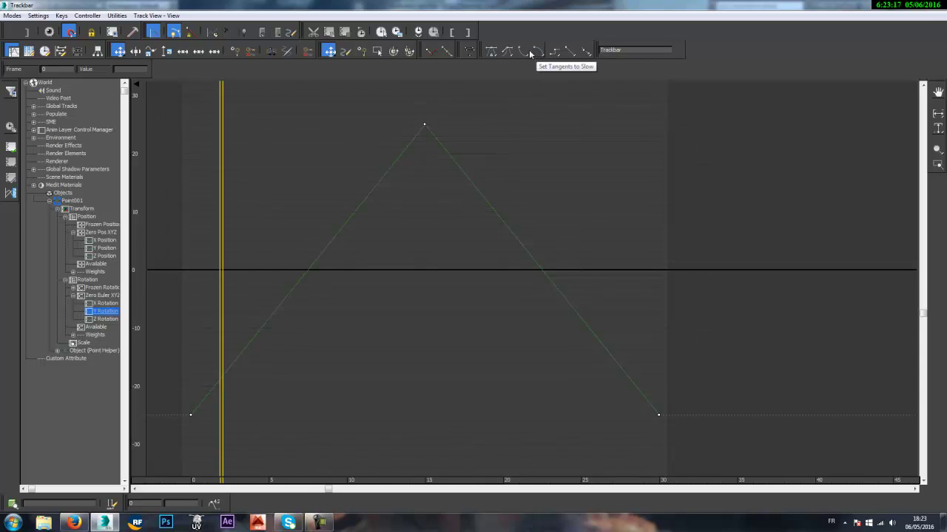
pyautogui.click(492, 54)
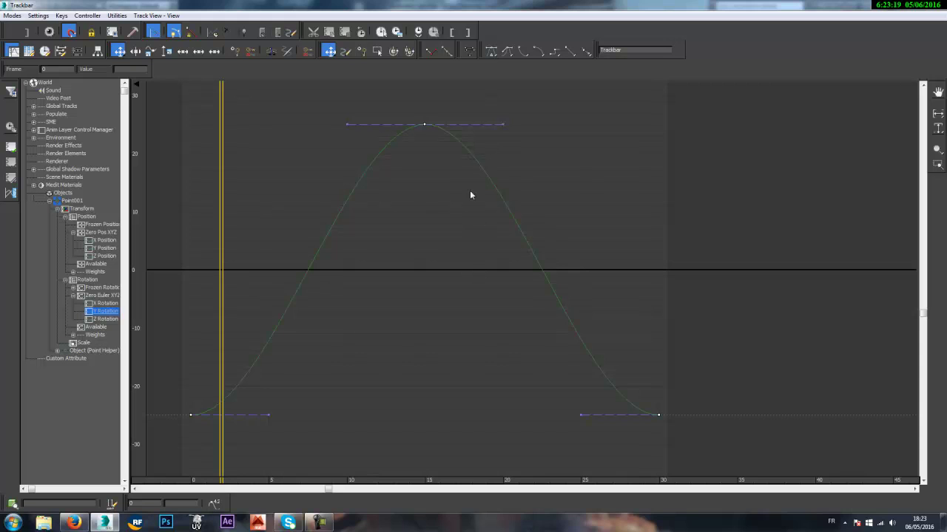
pyautogui.moveTo(454, 172); pyautogui.dragTo(366, 106)
pyautogui.click(938, 4)
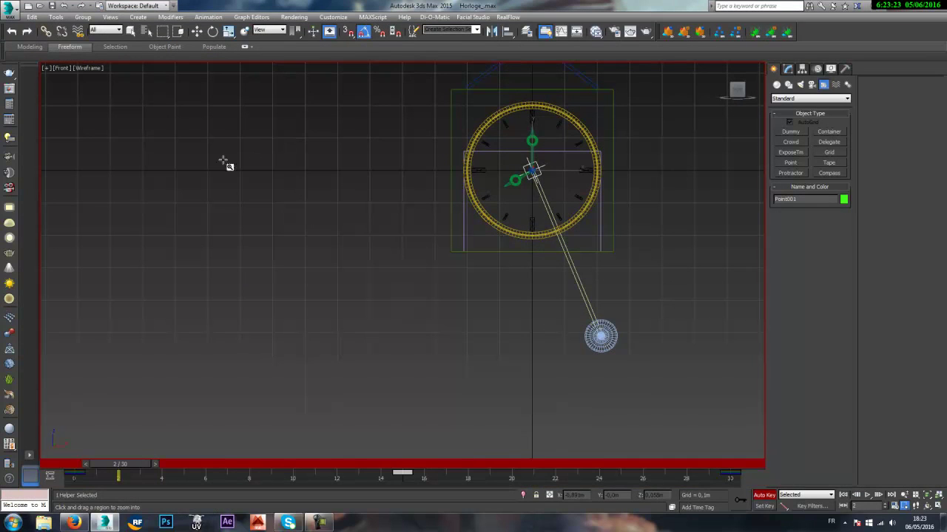
pyautogui.press('/')
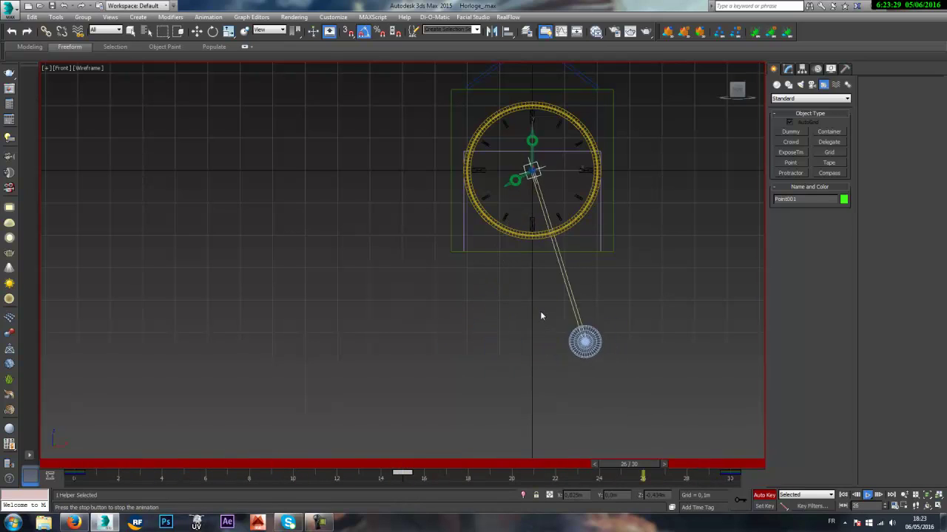
pyautogui.press('/')
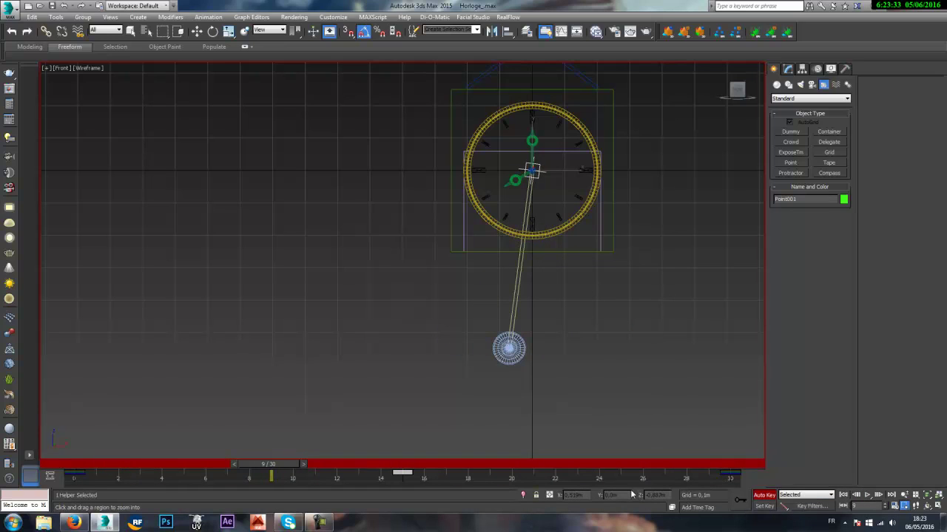
# - Extend the animation's end time to frame 50
pyautogui.click(886, 506)
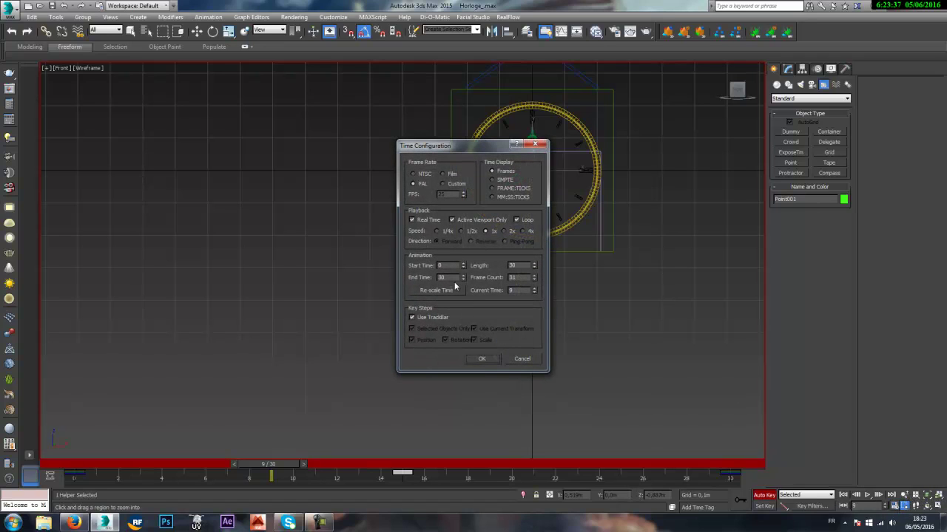
pyautogui.write('5')
pyautogui.click(482, 359)
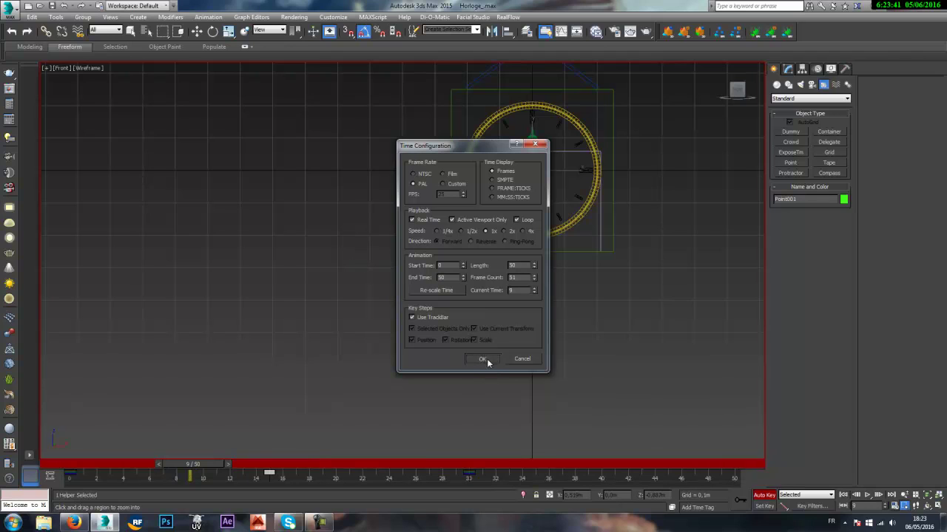
# - Configure the track bar to show the selection range below the keys
pyautogui.rightClick(164, 479)
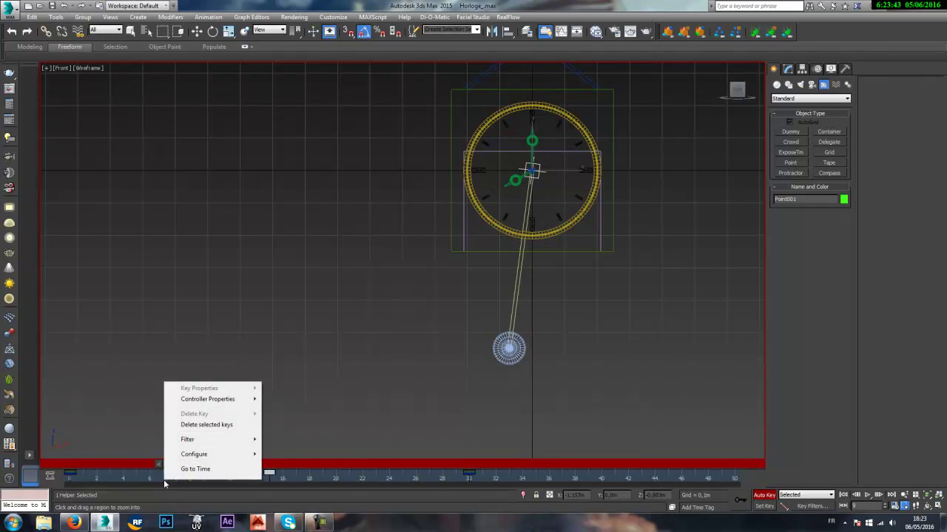
pyautogui.moveTo(203, 456)
pyautogui.click(407, 484)
# - Select all the pendulum keys, stretch their range so the last one lands on frame 50, and play the swing
pyautogui.moveTo(573, 479); pyautogui.dragTo(52, 477)
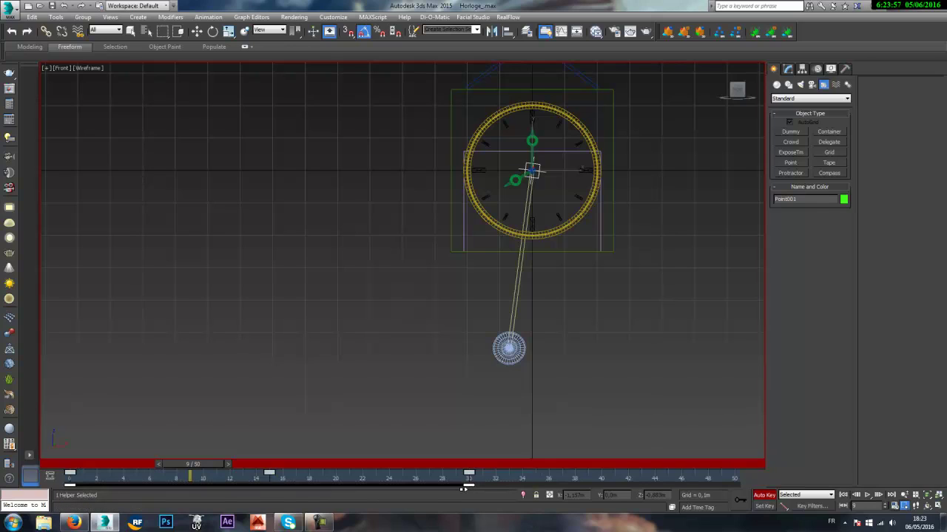
pyautogui.moveTo(468, 484); pyautogui.dragTo(734, 480)
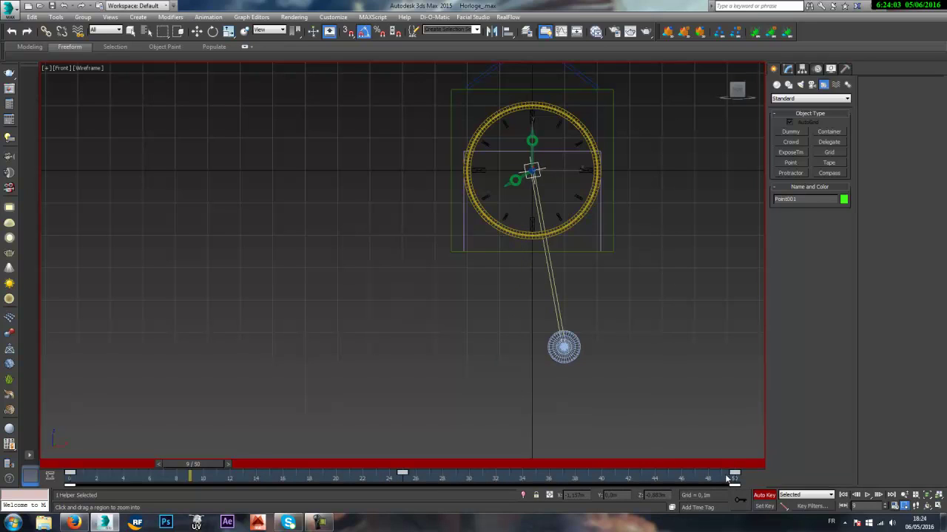
pyautogui.press('/')
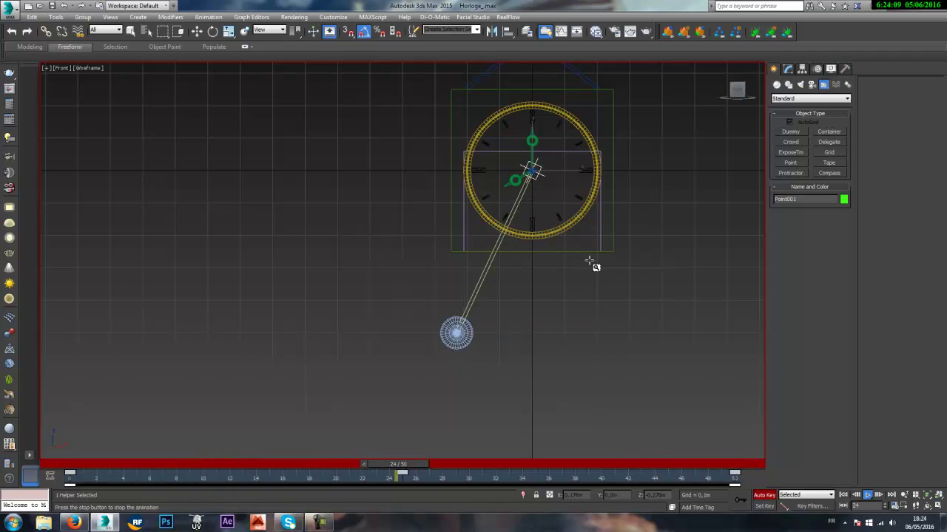
pyautogui.press('/')
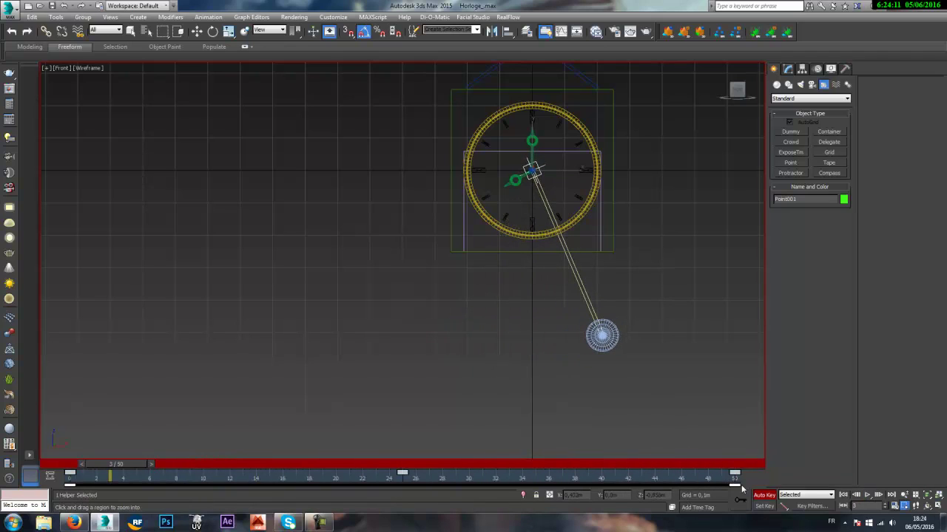
# - Scale the selected keys down so the last one falls on frame 36, and set the animation's end time to 36
pyautogui.moveTo(735, 486); pyautogui.dragTo(547, 506)
pyautogui.press('/')
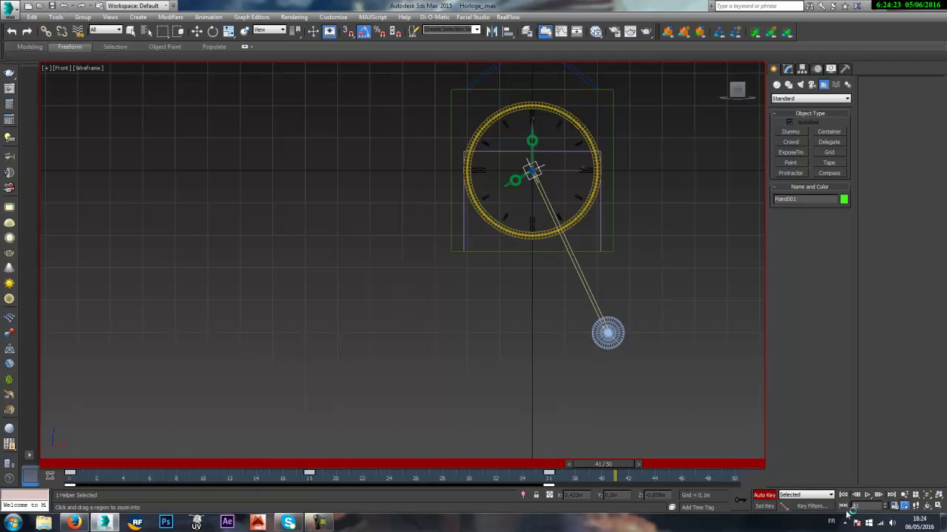
pyautogui.click(893, 507)
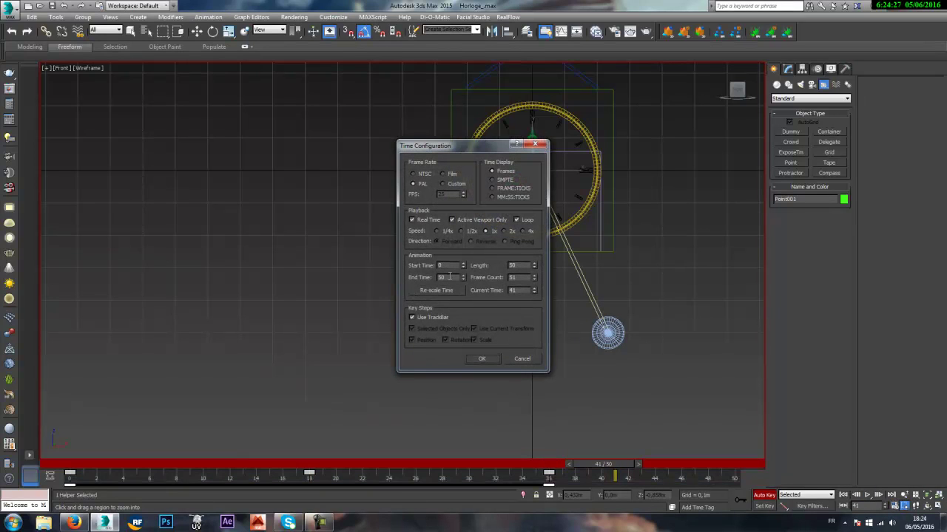
pyautogui.write('36')
pyautogui.click(481, 358)
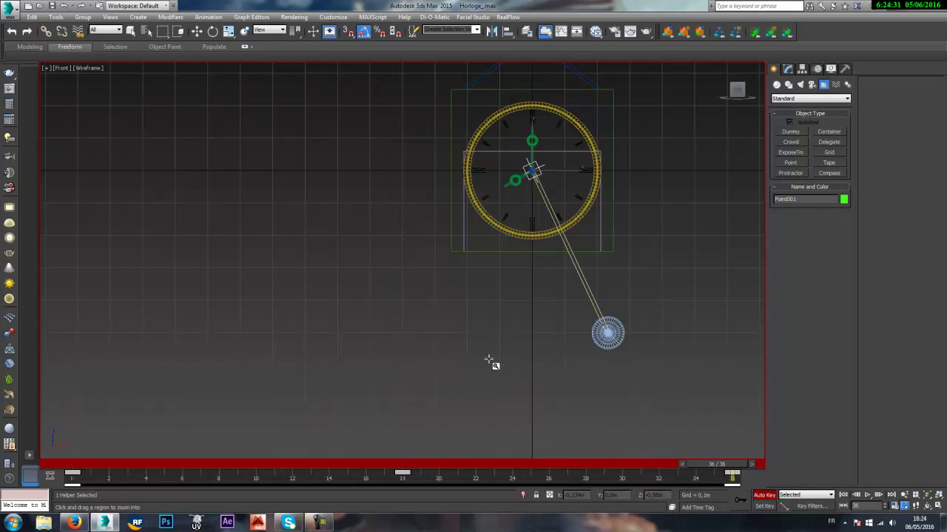
# - Play the clock's animation in a shaded Perspective view and turn off Auto Key
pyautogui.press('/')
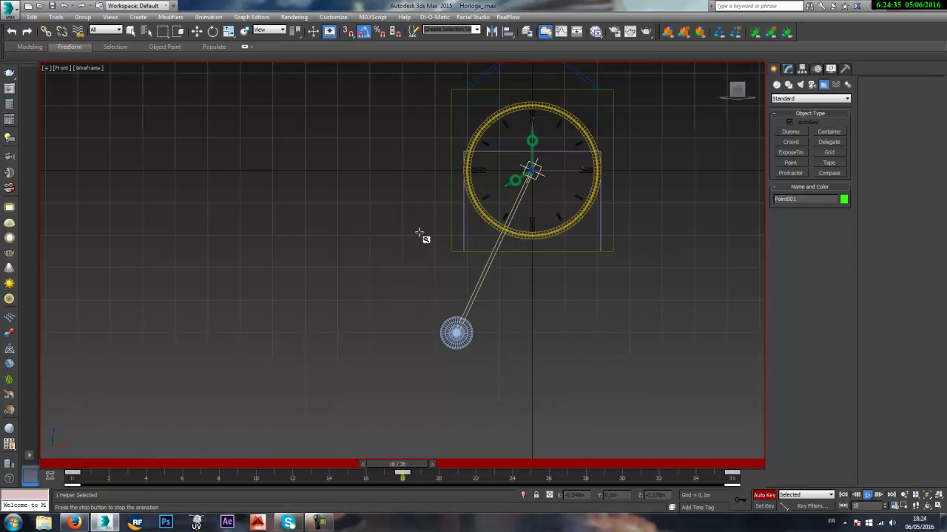
pyautogui.scroll(-2, 419, 234)
pyautogui.moveTo(418, 234); pyautogui.dragTo(414, 298, button='middle')
pyautogui.press('F3')
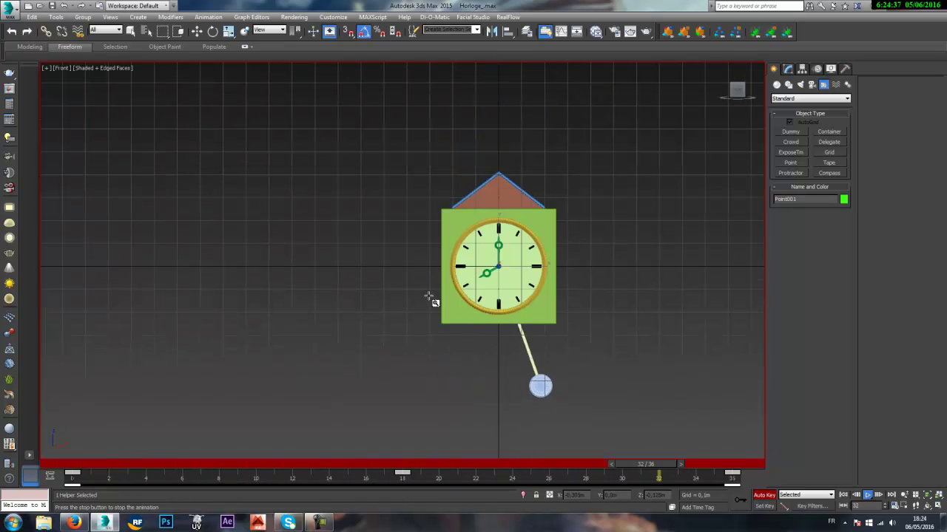
pyautogui.press('p')
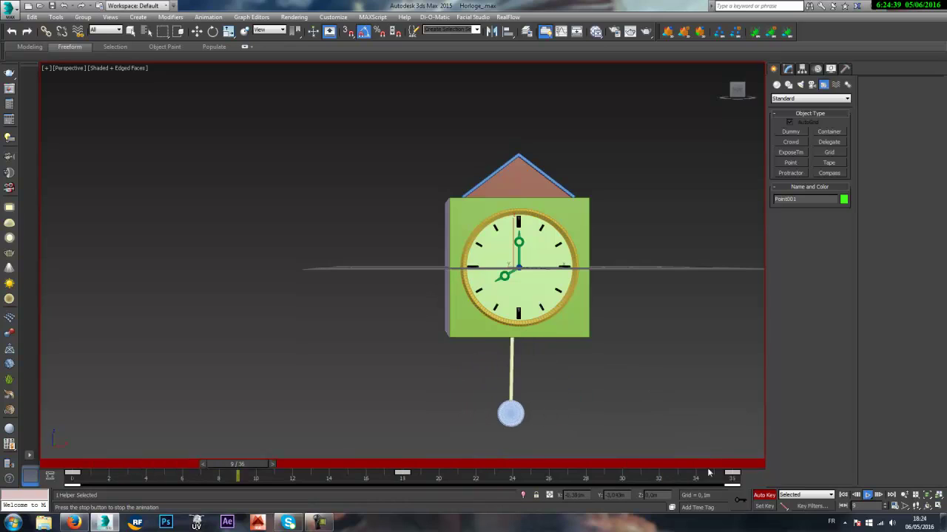
pyautogui.press('n')
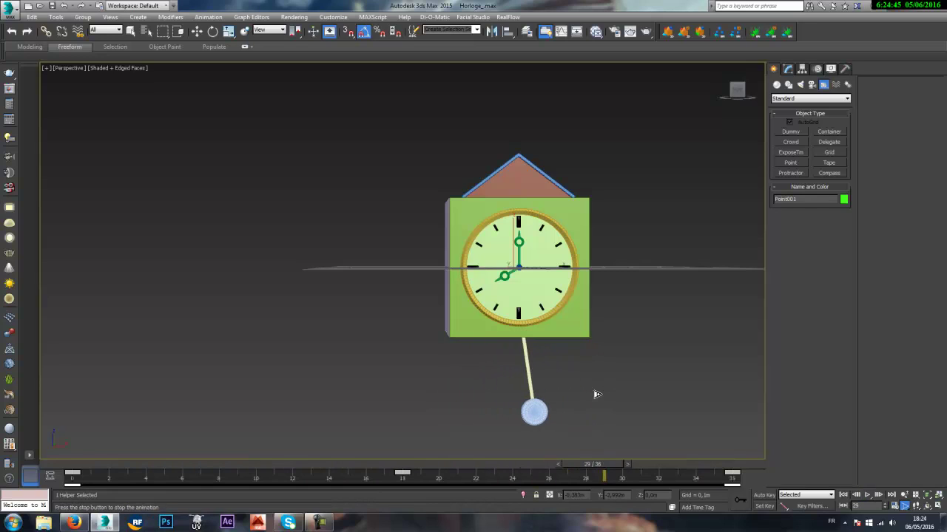
pyautogui.moveTo(627, 332); pyautogui.dragTo(689, 347, button='middle')
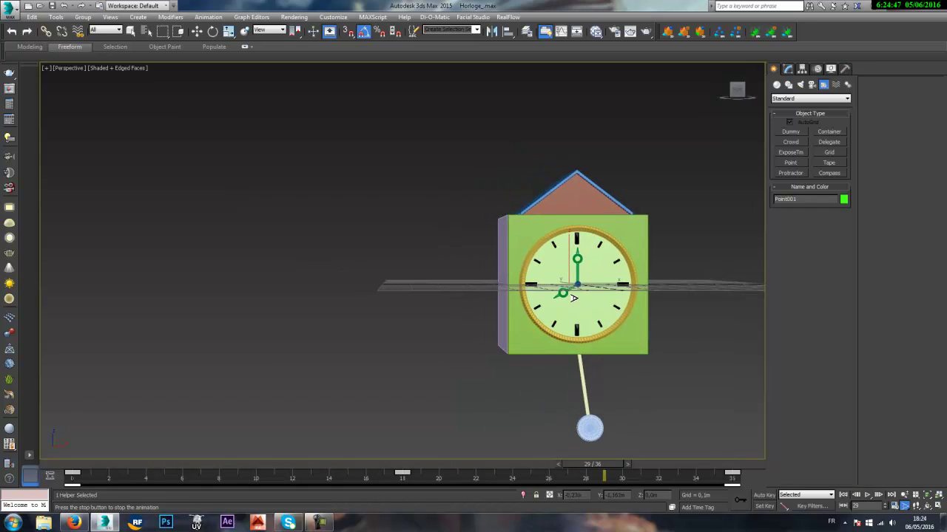